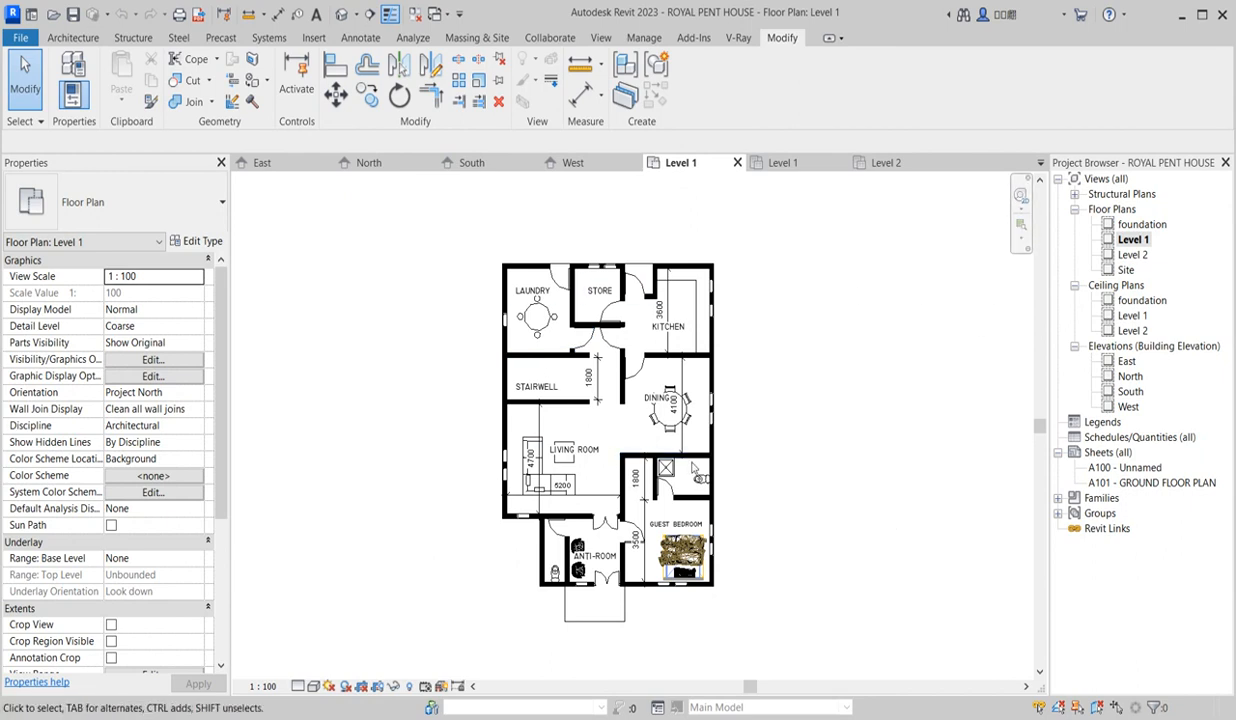
- Study the Level 1 floor plan and the exterior render of the house, including its roofs, balcony and windows
scroll(699, 447, up, 2)
scroll(699, 447, down, 3)
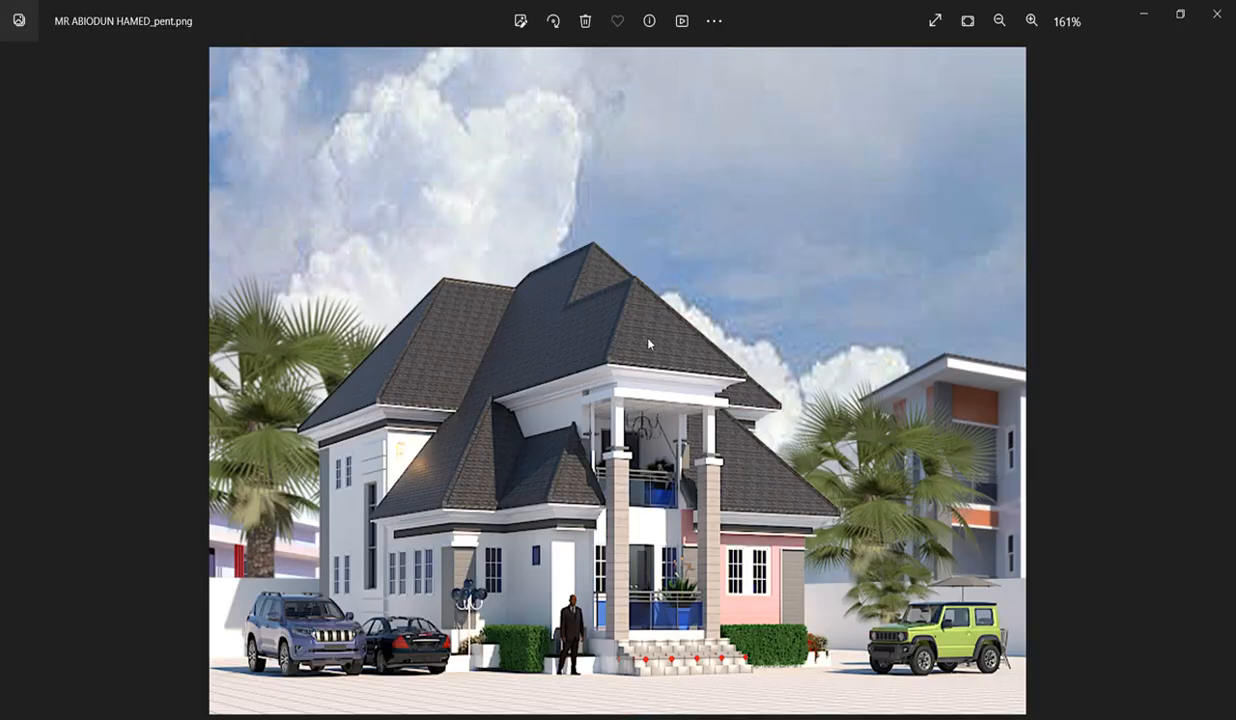
scroll(541, 294, up, 2)
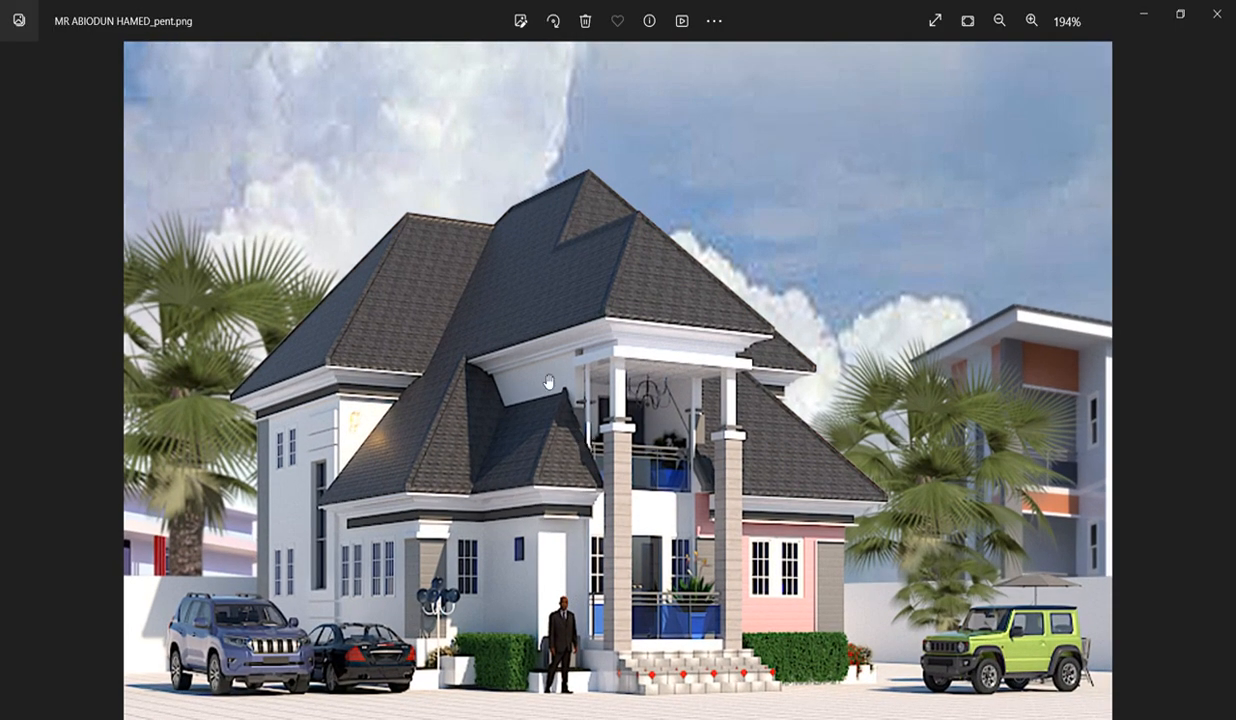
scroll(580, 390, down, 3)
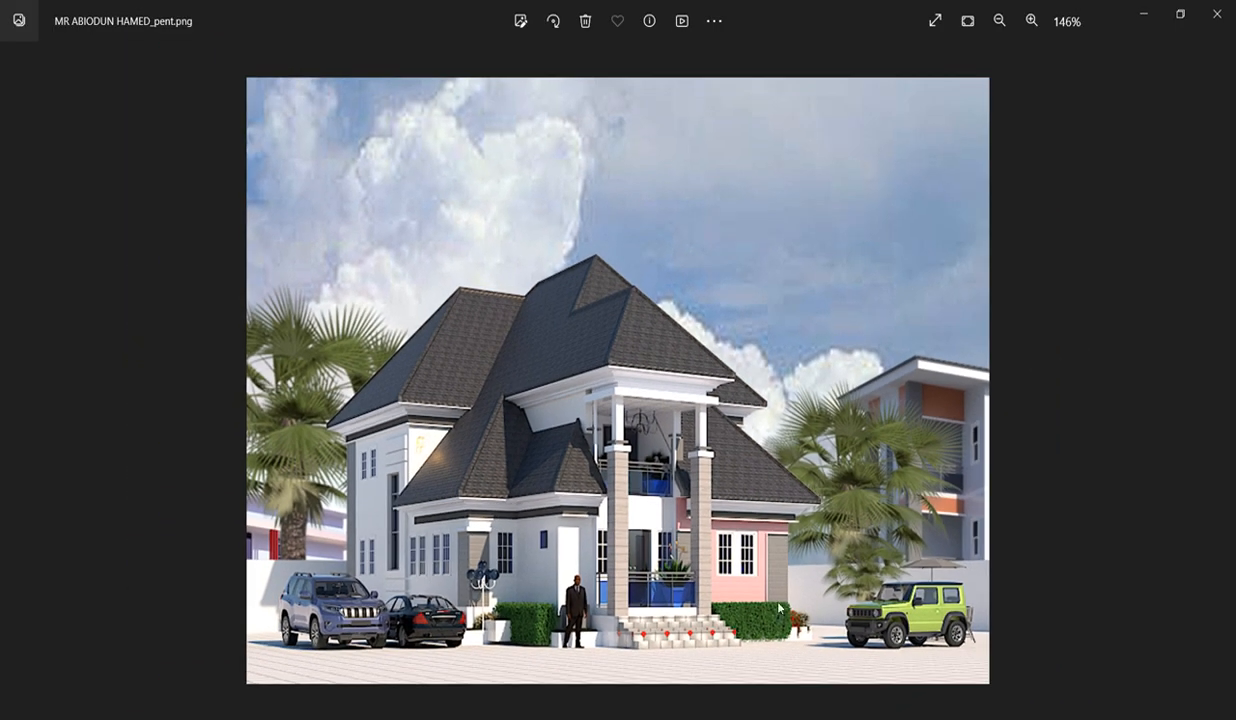
scroll(618, 519, up, 2)
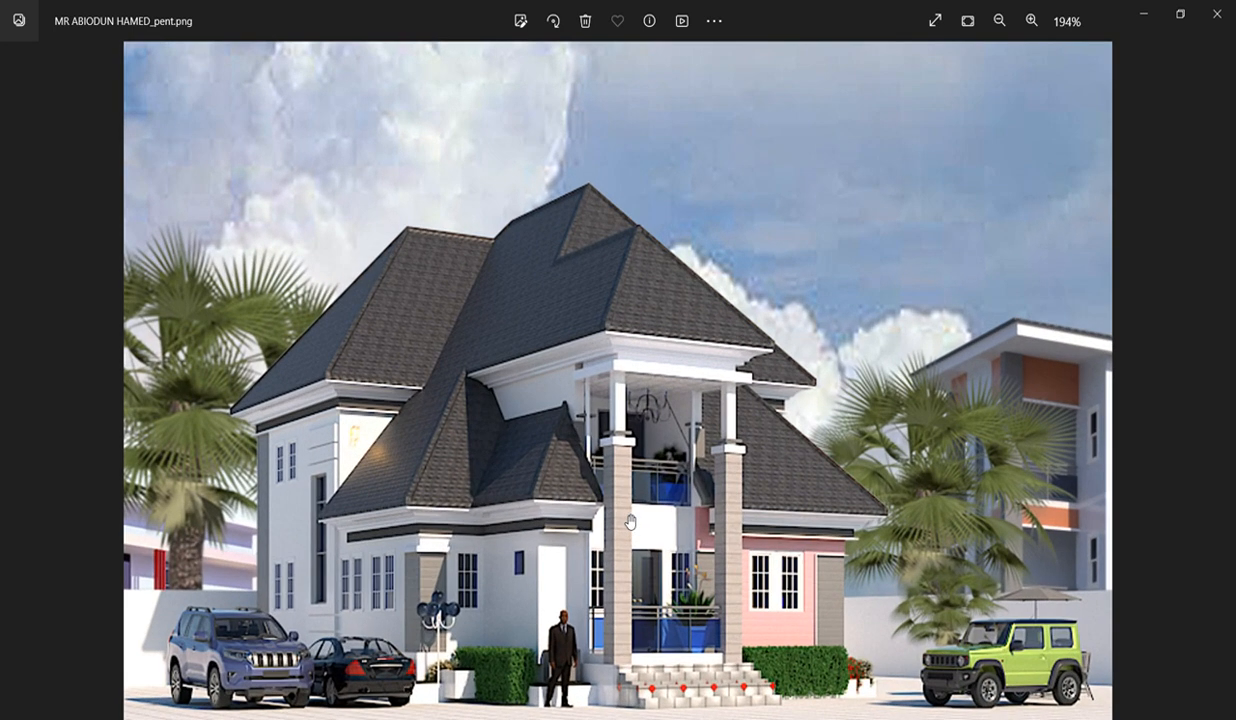
scroll(645, 430, down, 4)
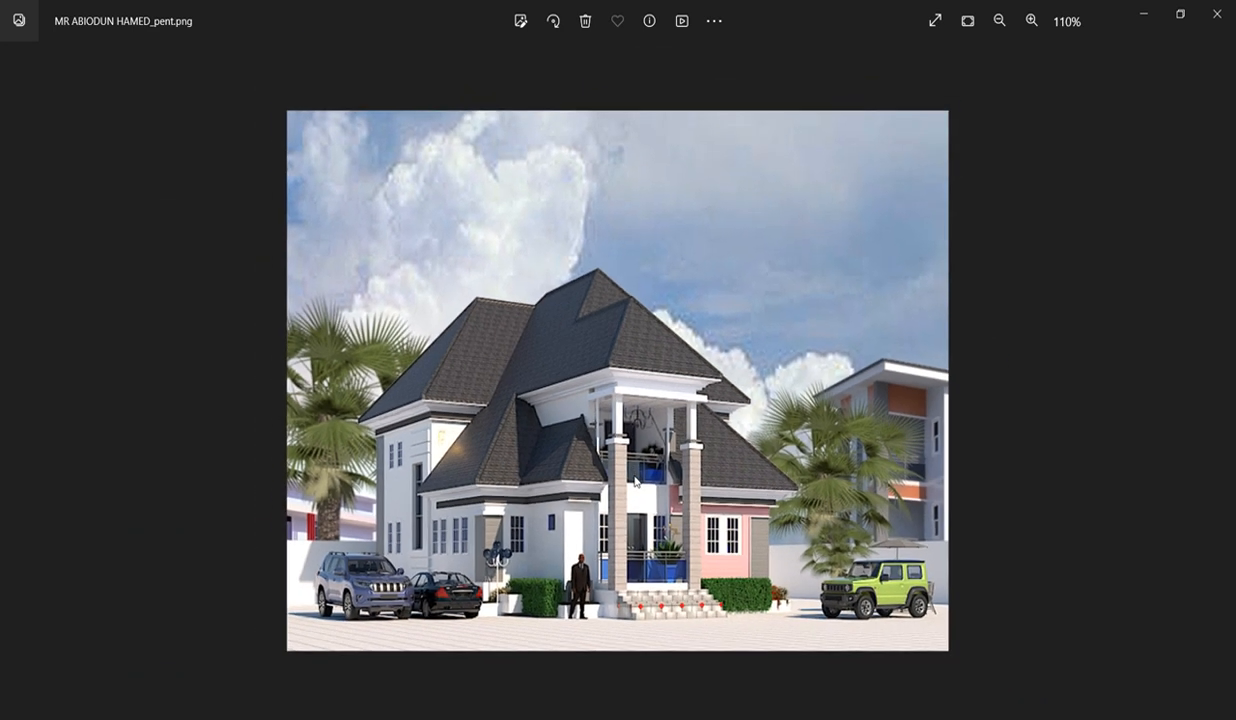
scroll(587, 687, up, 2)
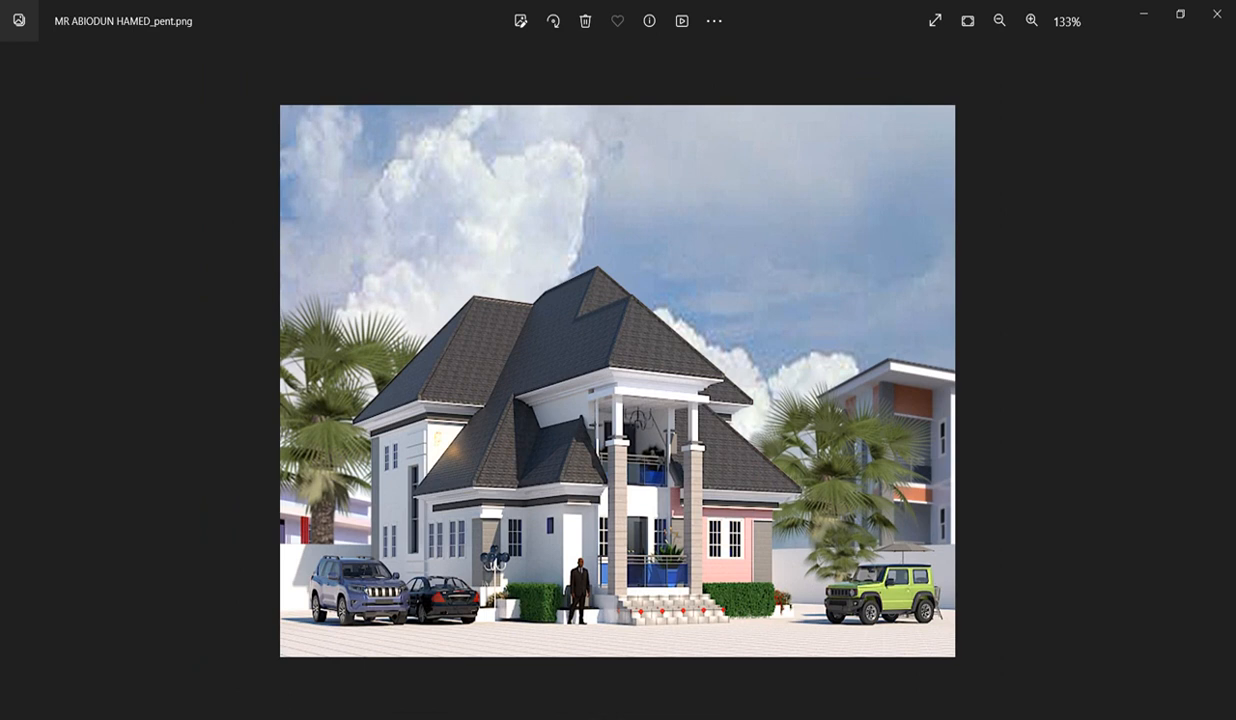
key(alt+Tab)
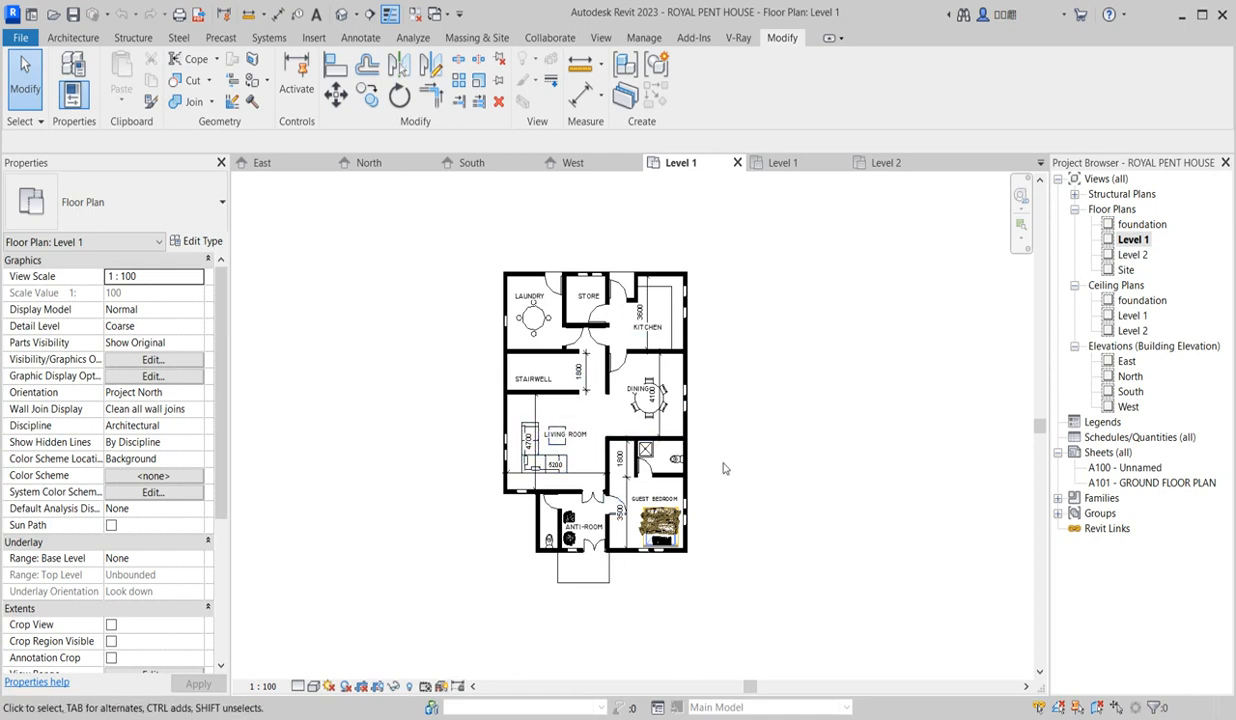
- Open the Level 2 floor plan and examine the layout of its bedrooms, private lobby and balconies
double_click(1138, 256)
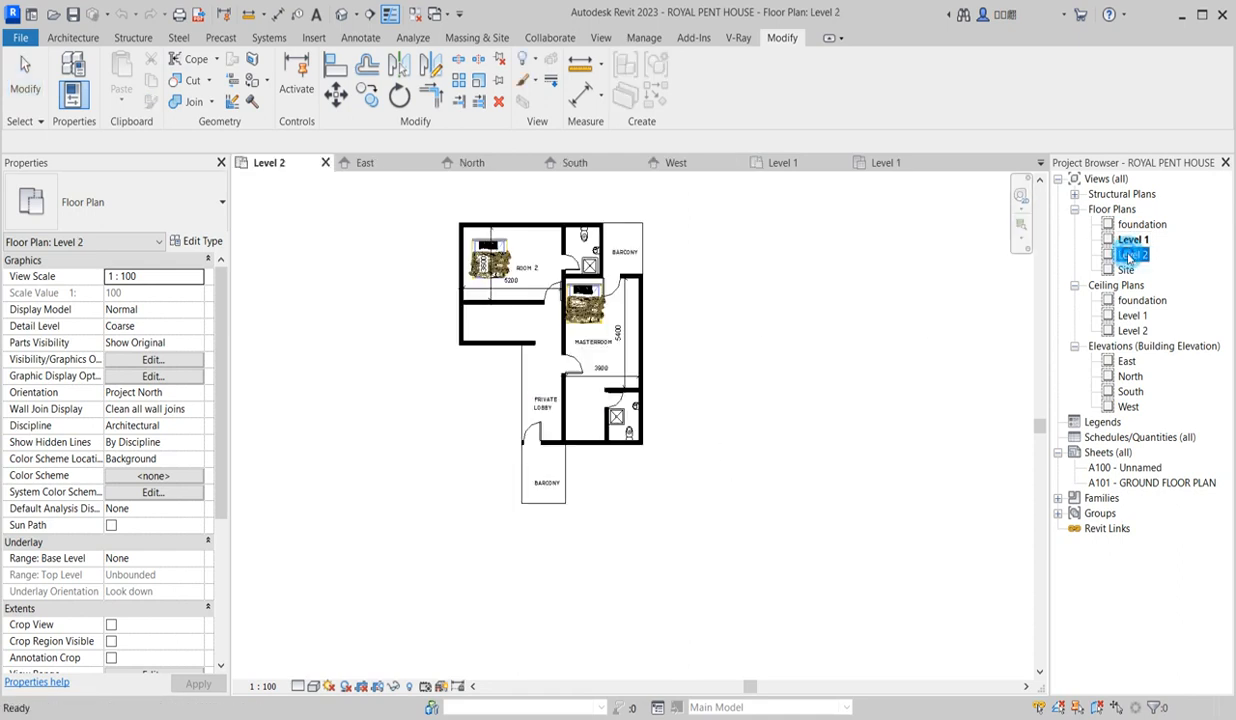
scroll(508, 450, down, 2)
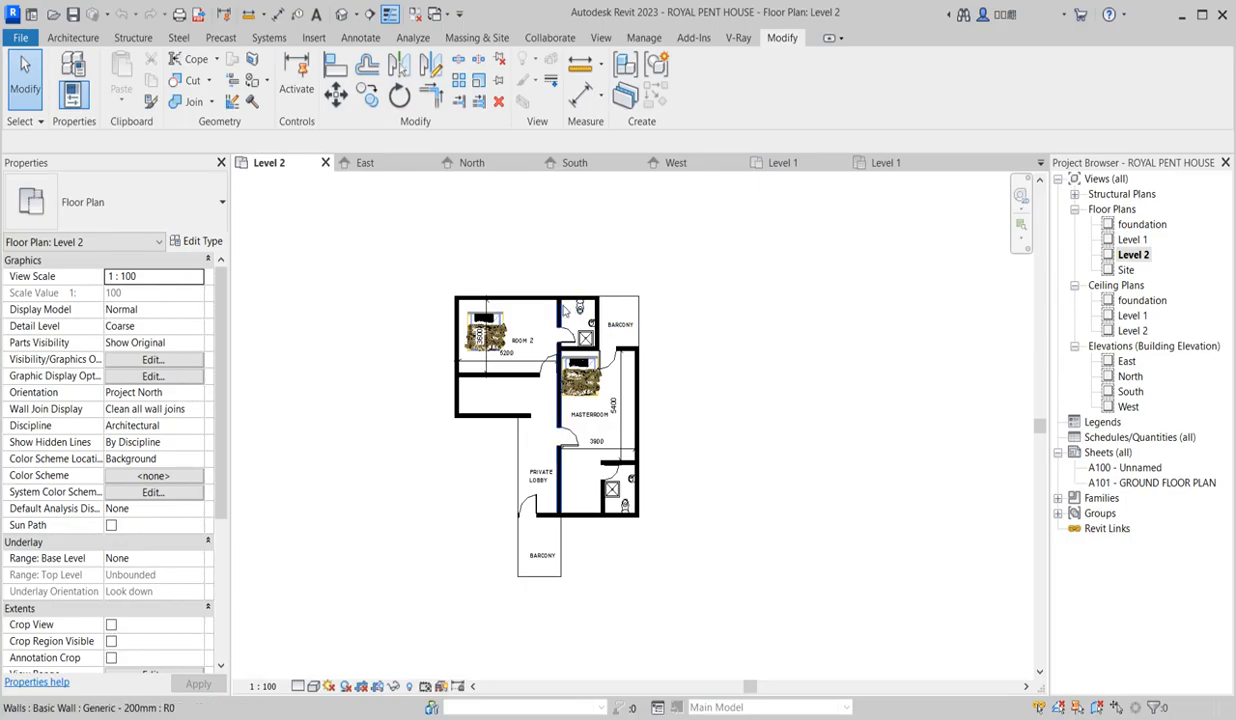
scroll(530, 398, up, 2)
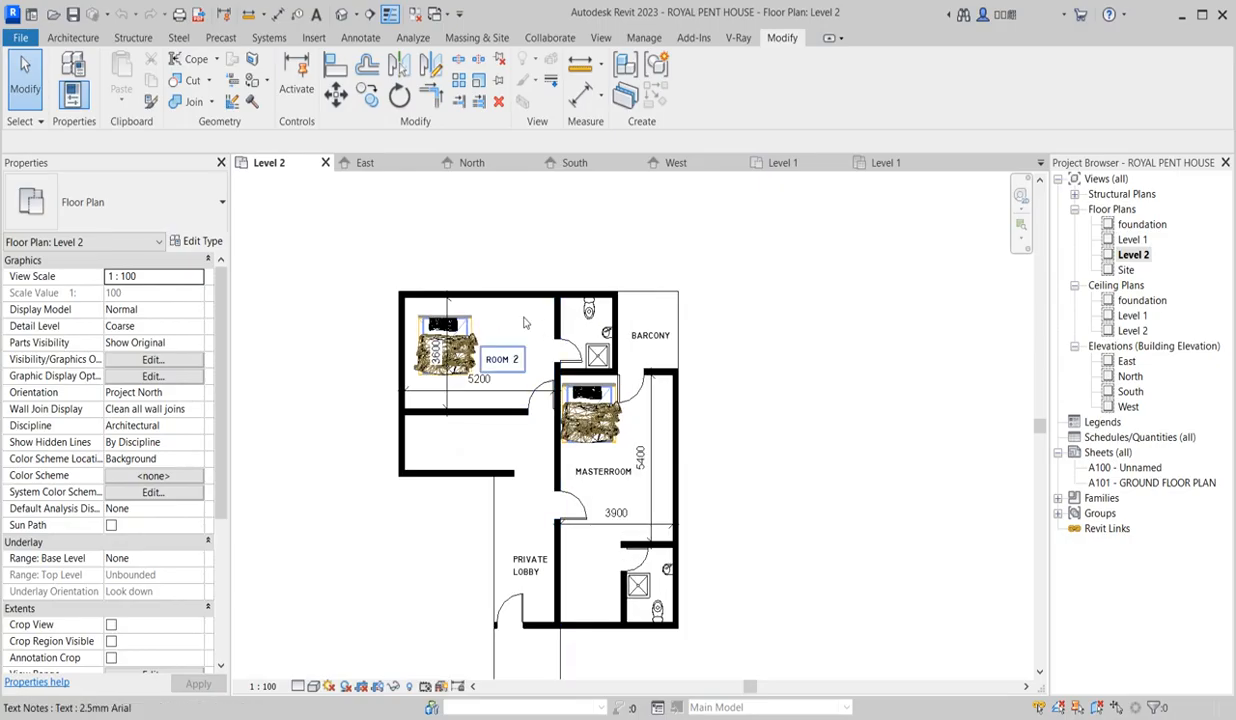
scroll(689, 405, down, 2)
scroll(550, 606, up, 2)
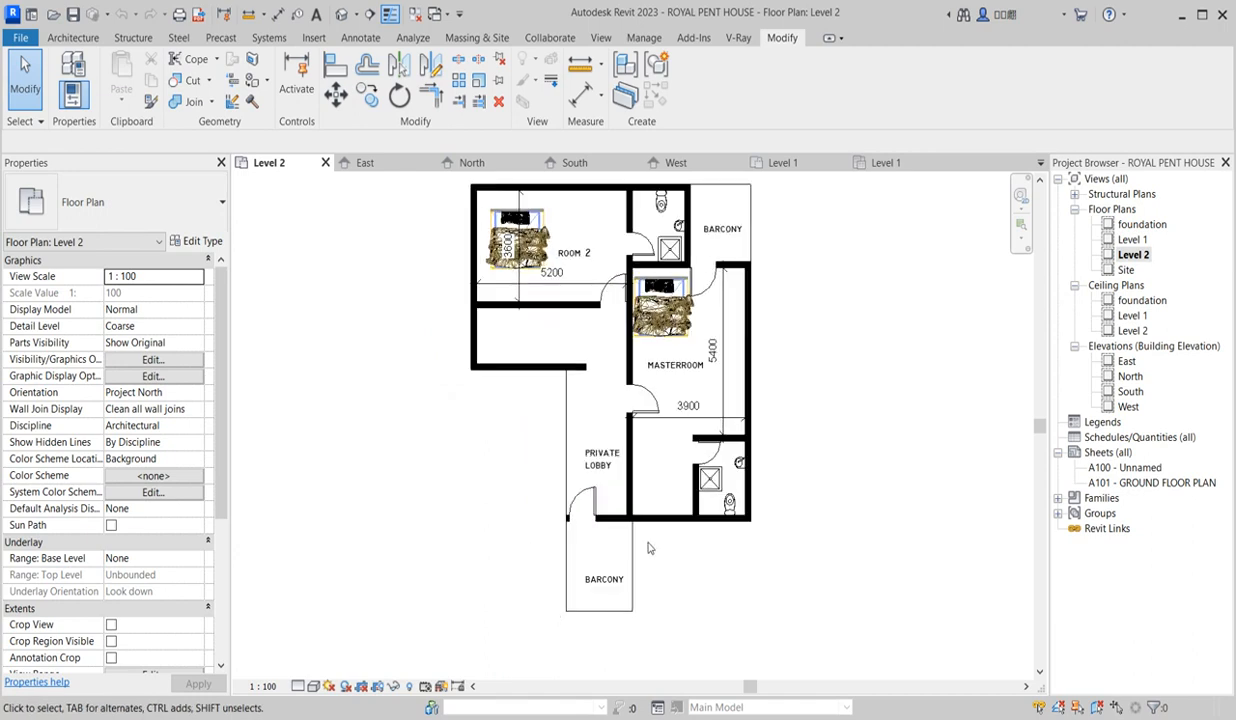
scroll(690, 575, down, 2)
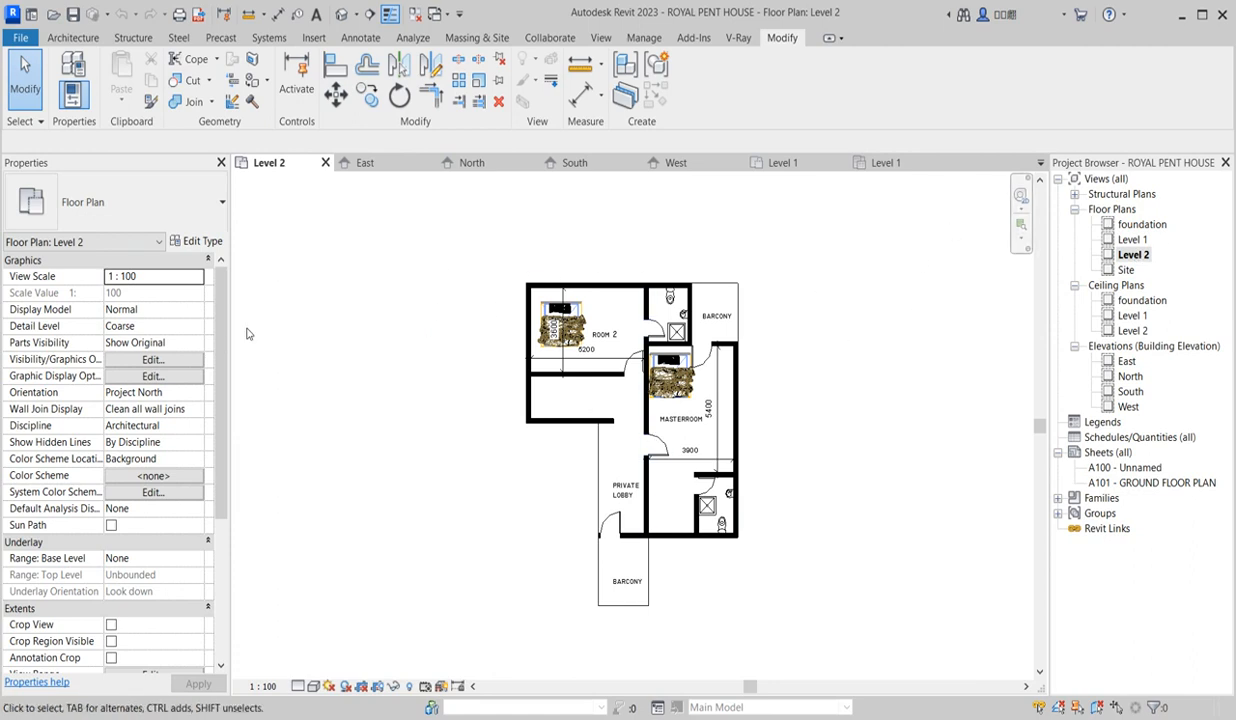
- Inspect the house in the default 3D view and return to the Level 2 floor plan
click(341, 14)
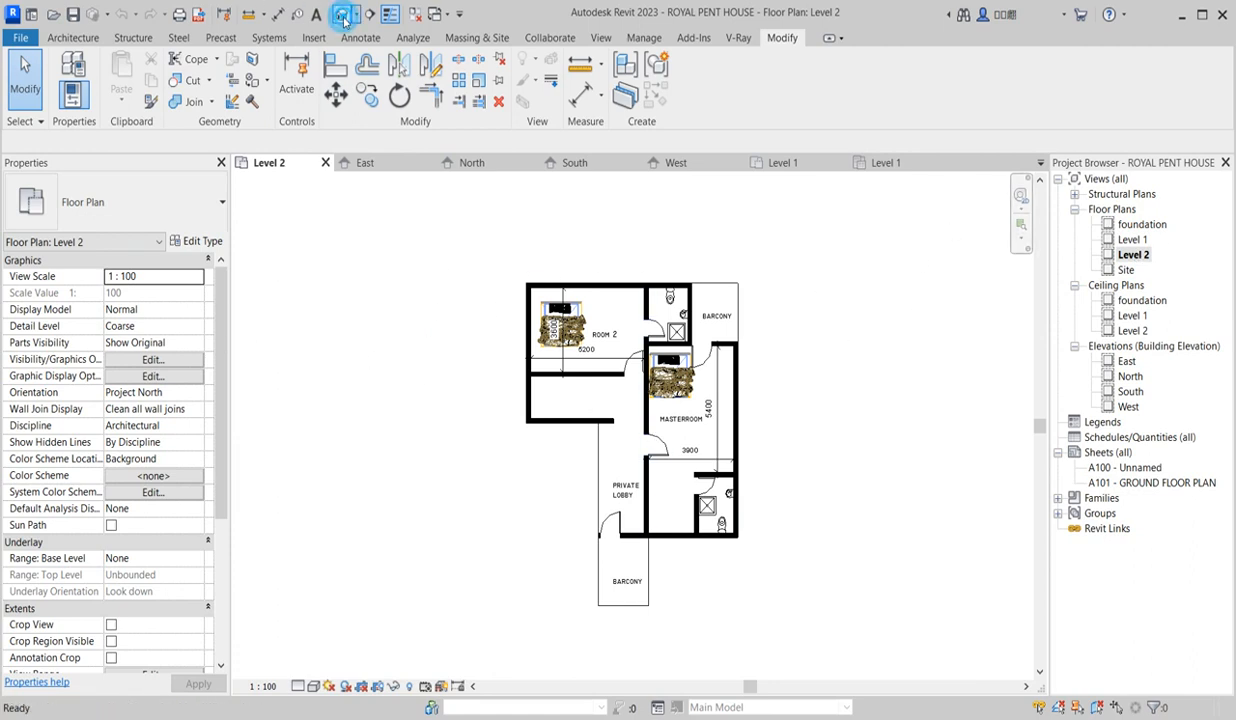
scroll(524, 551, up, 2)
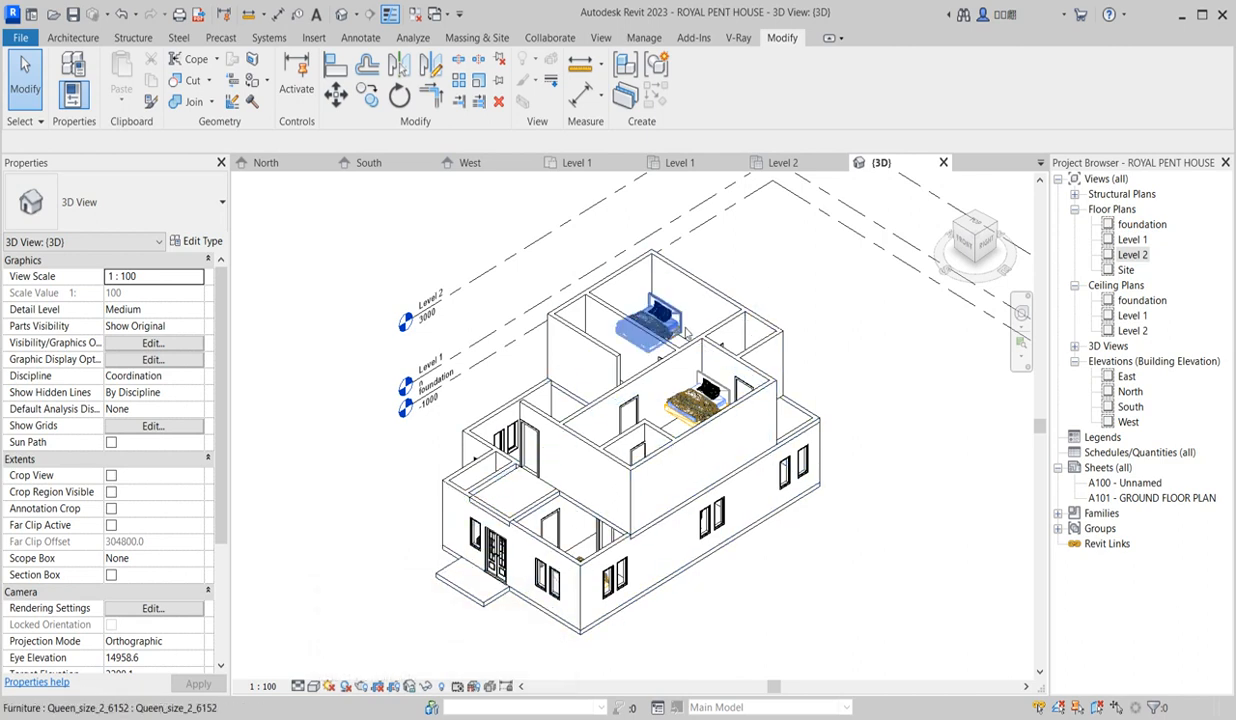
double_click(1132, 240)
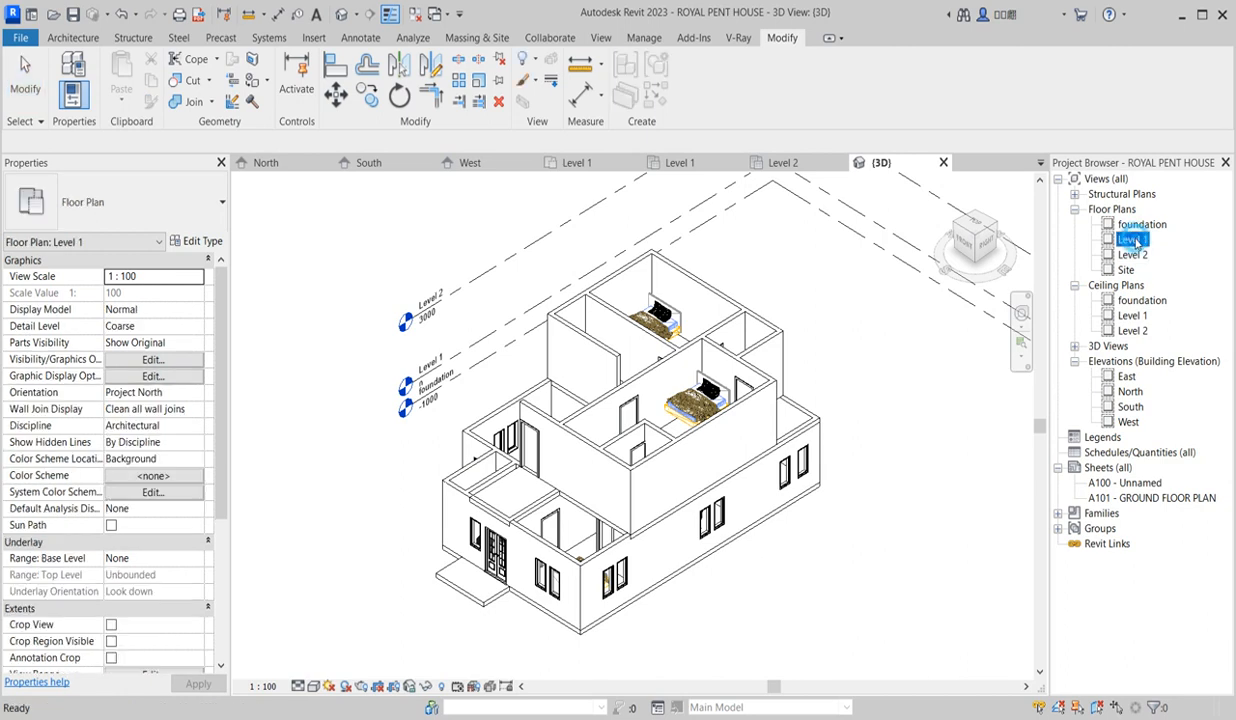
double_click(1132, 255)
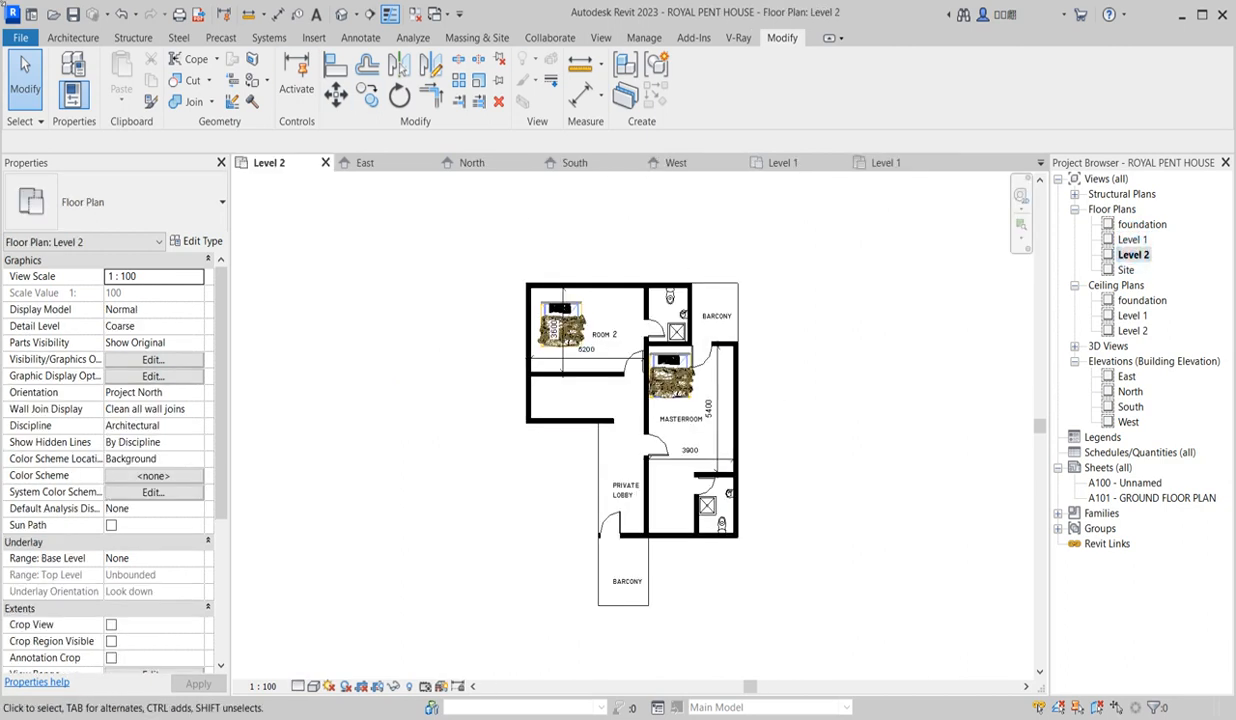
- Place two M_Fixed 0610 x 1300 TALL windows with a head height of 2100 in Room 2's north wall on Level 2
click(66, 37)
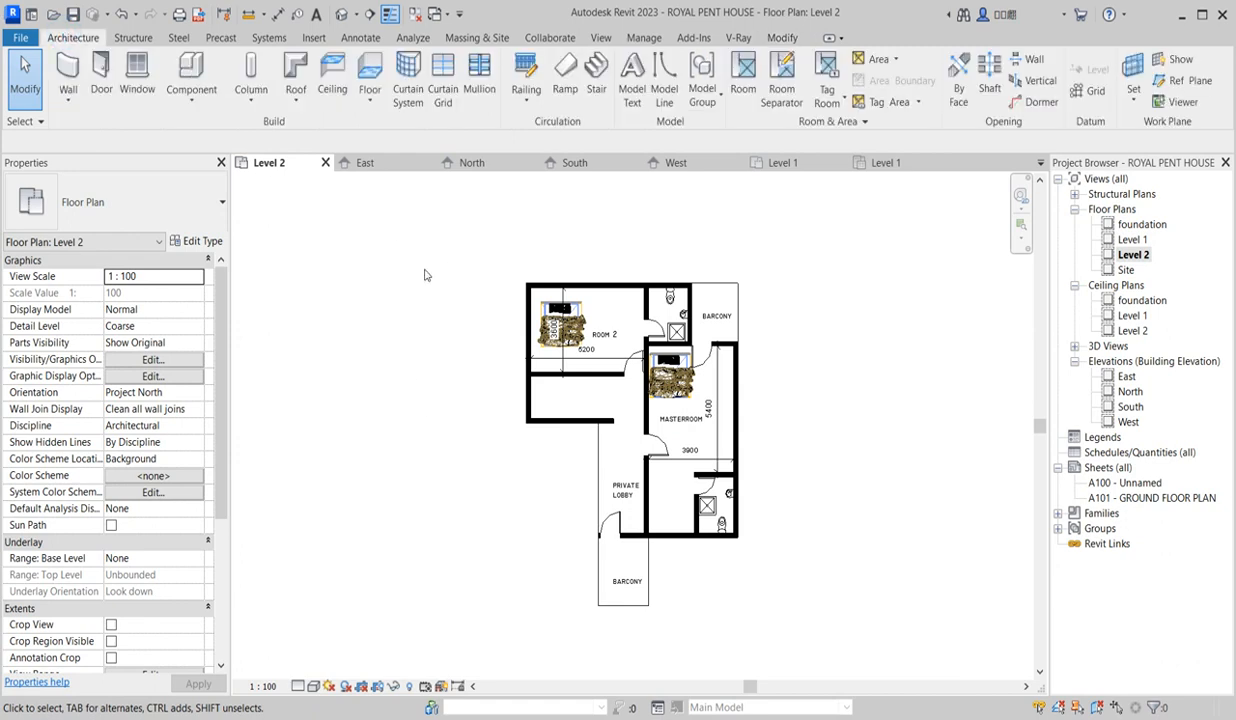
click(139, 75)
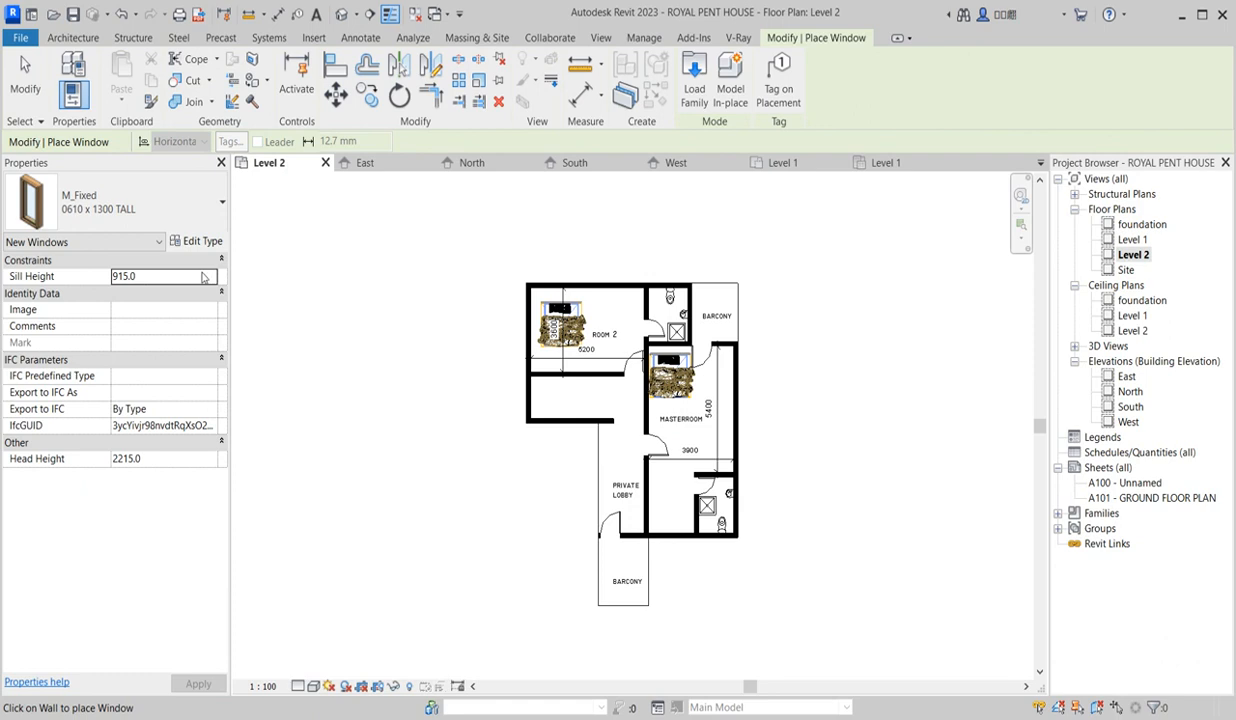
click(171, 462)
text(2100)
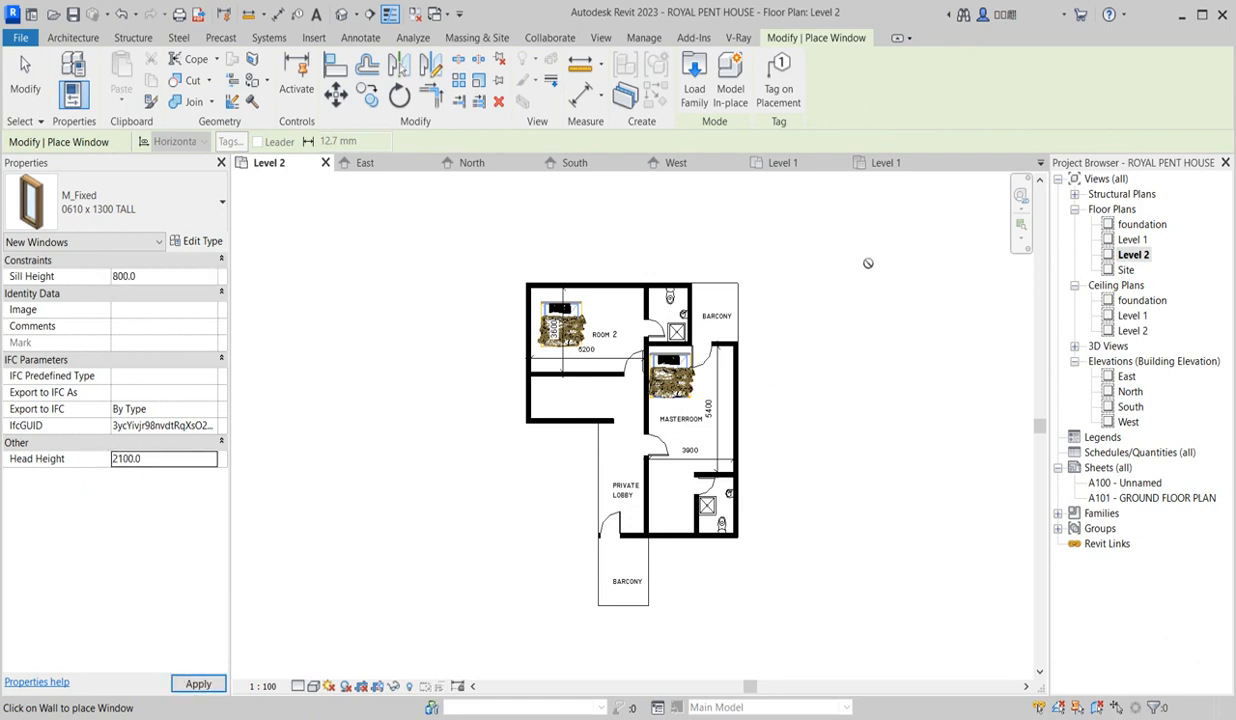
scroll(579, 286, up, 3)
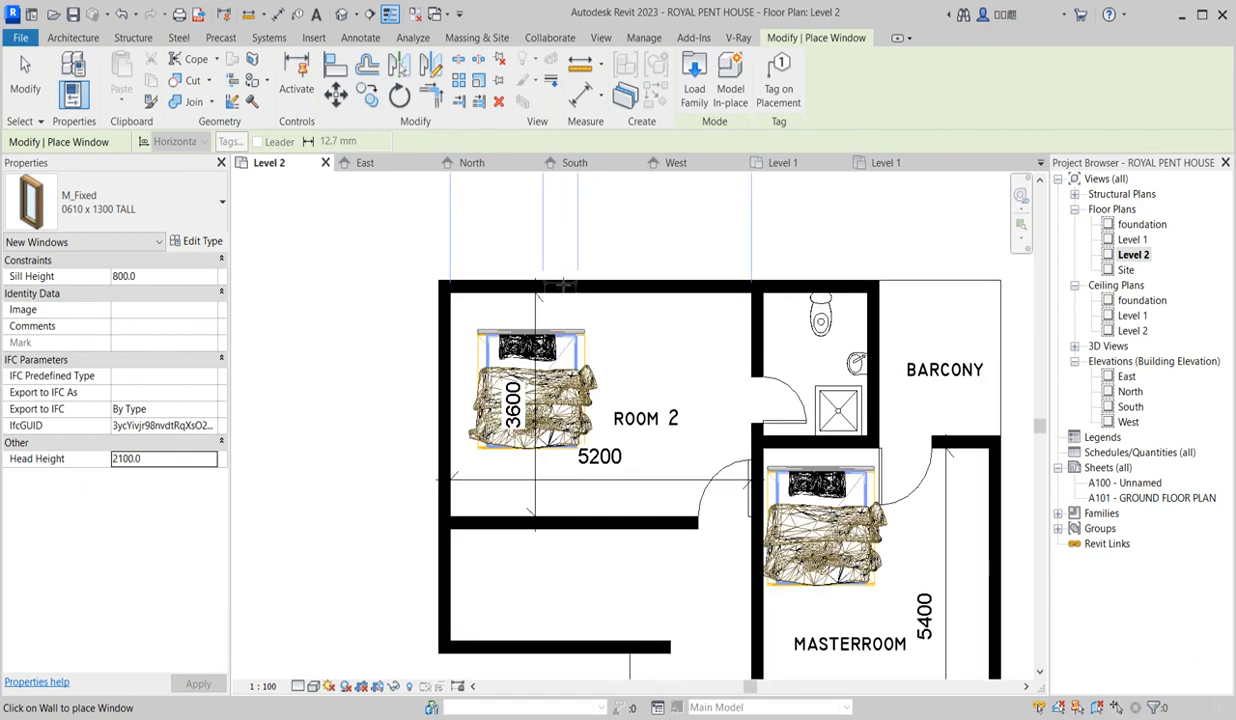
scroll(560, 289, up, 2)
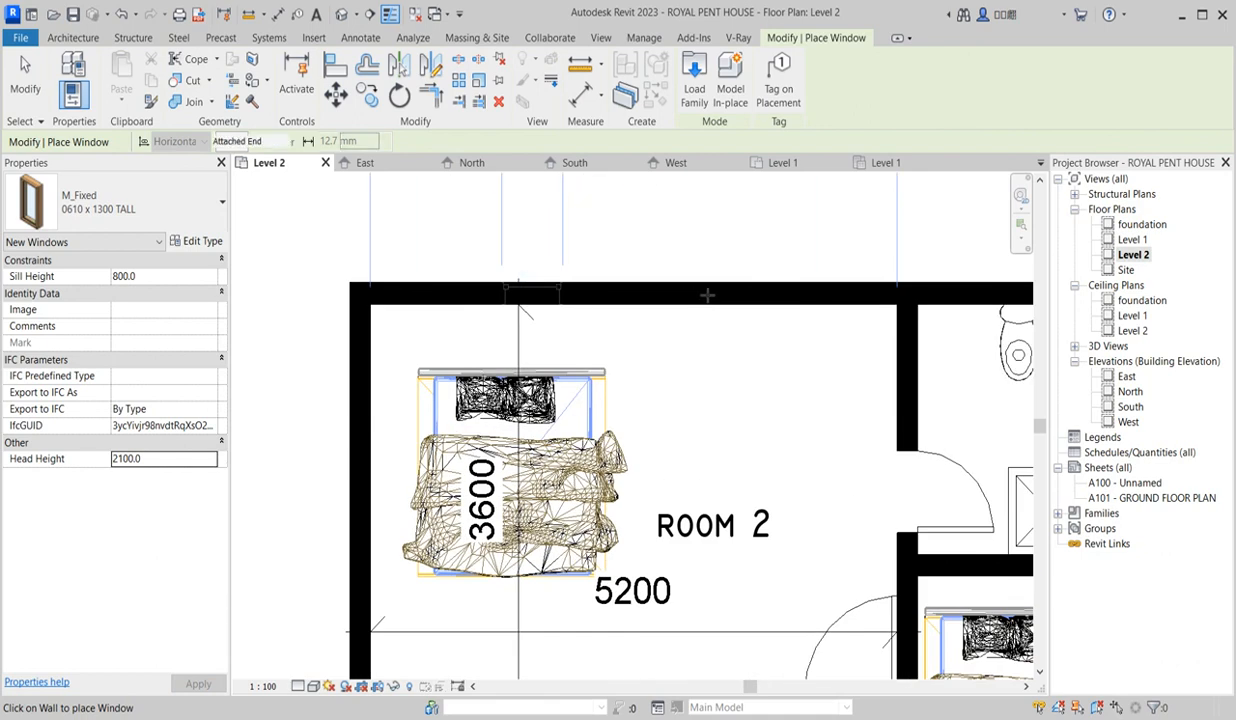
click(536, 287)
click(633, 288)
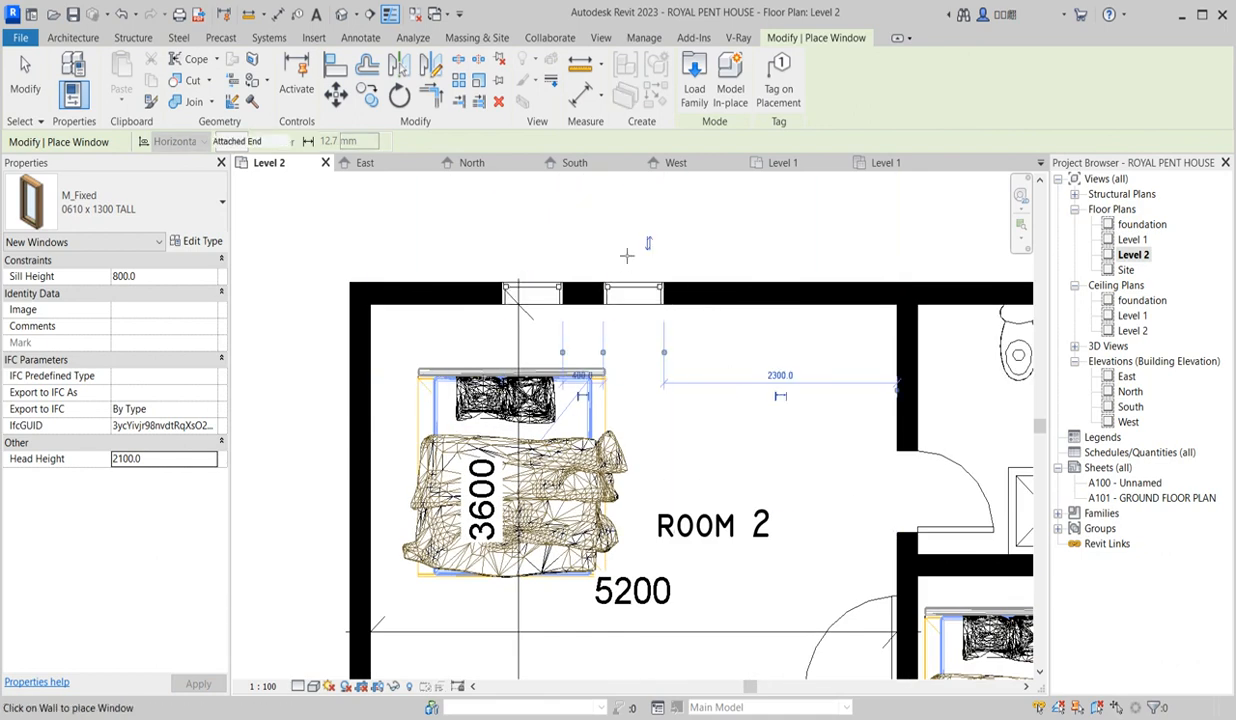
- Place two more 0610 x 1300 TALL windows in the west exterior wall of Room 2
scroll(633, 288, down, 3)
scroll(503, 325, up, 2)
scroll(503, 325, up, 2)
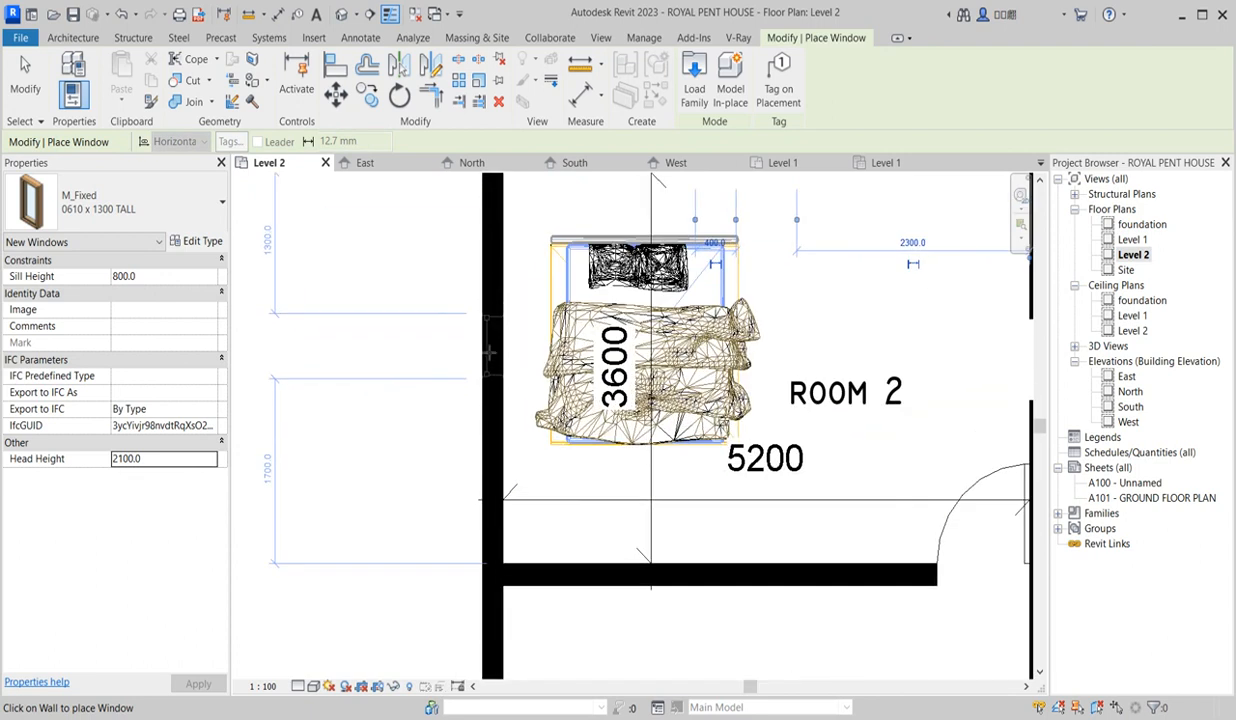
click(493, 330)
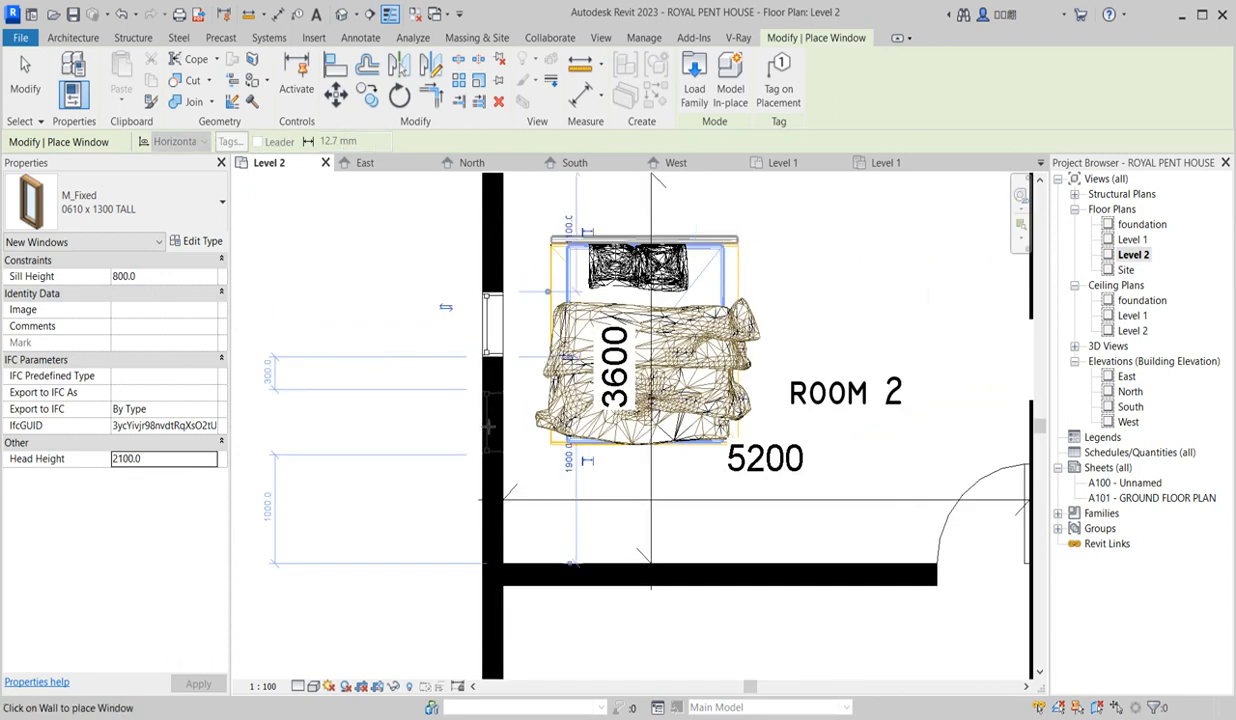
- Place one 0610 x 1300 TALL window in the masterroom's balcony wall and four along its east exterior wall
scroll(445, 405, down, 5)
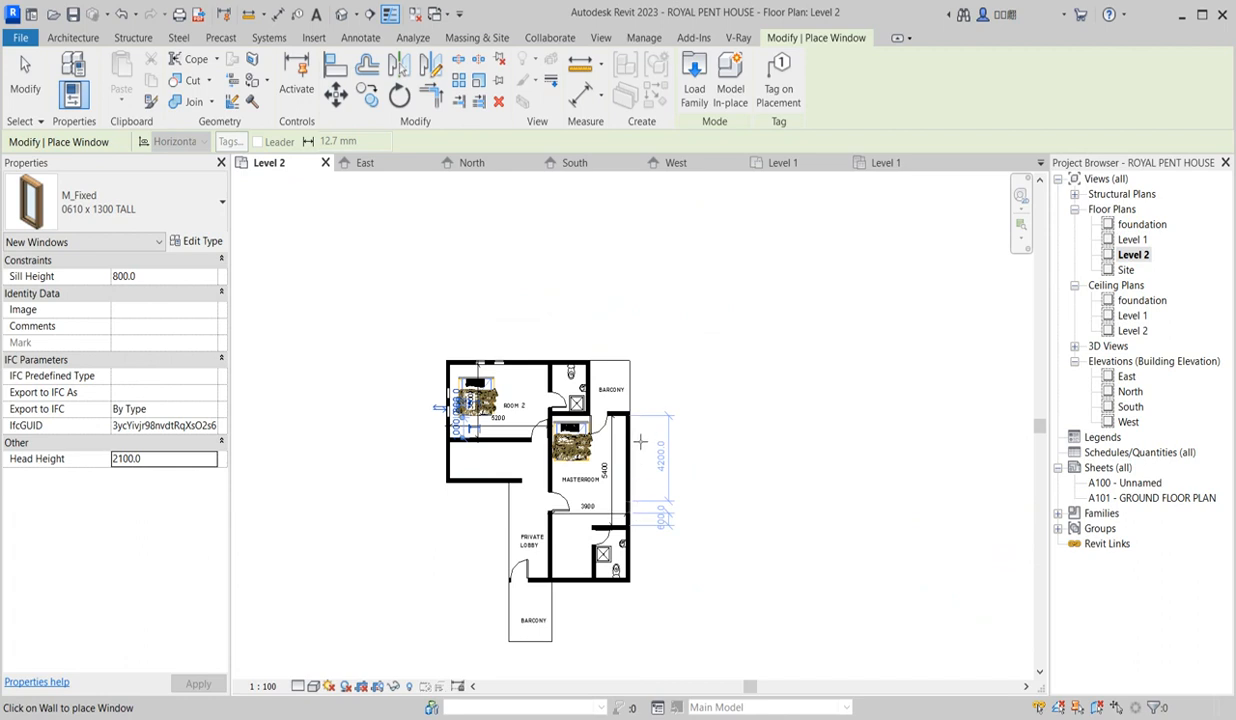
scroll(620, 424, up, 4)
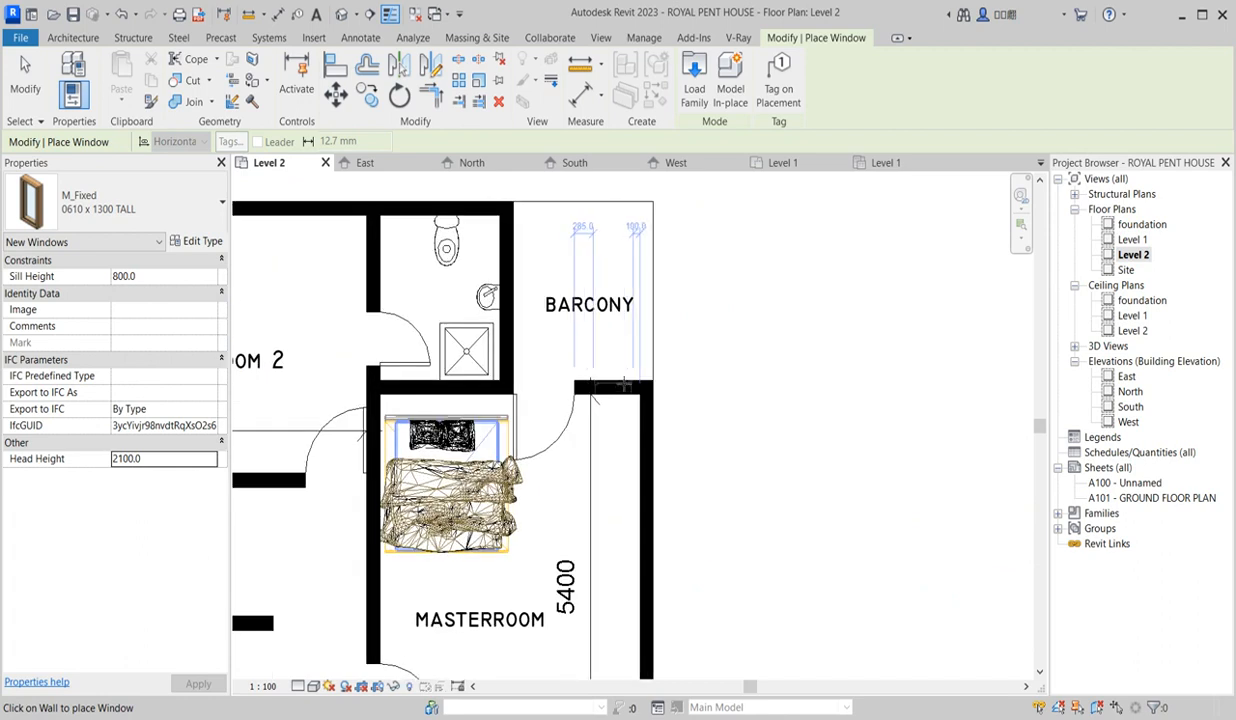
scroll(630, 494, down, 4)
scroll(657, 508, up, 3)
click(654, 503)
click(652, 456)
click(651, 340)
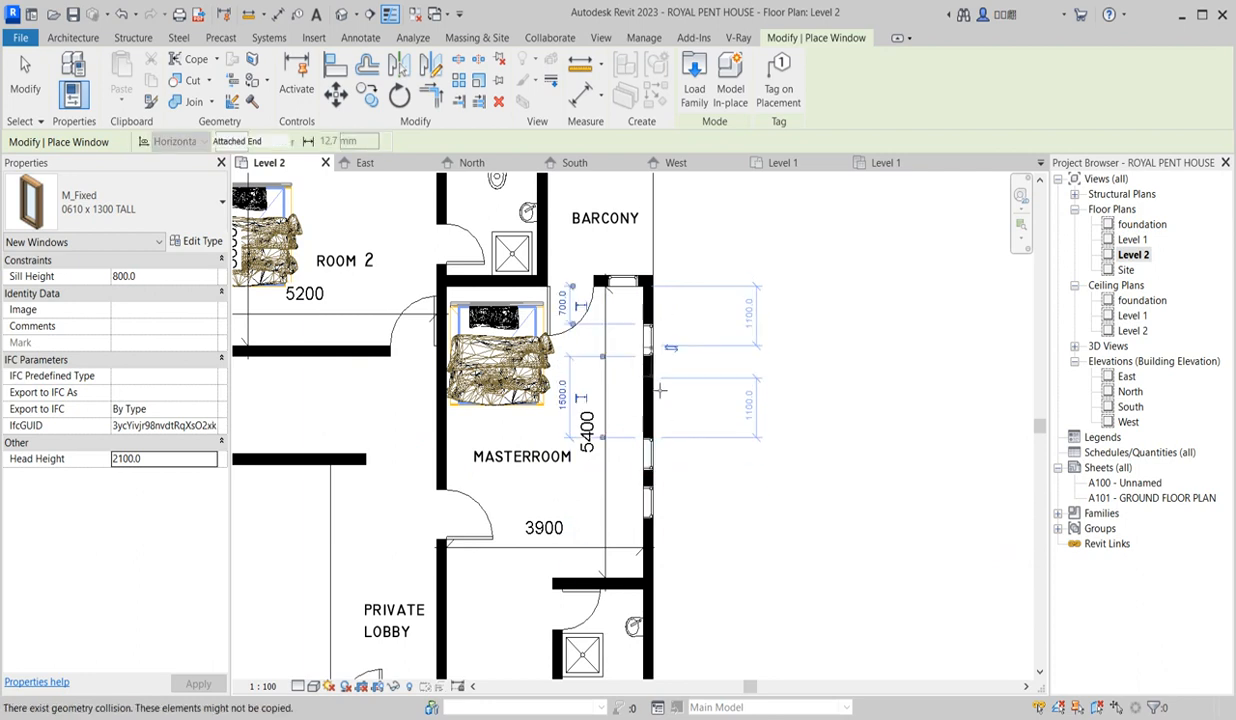
scroll(699, 342, down, 3)
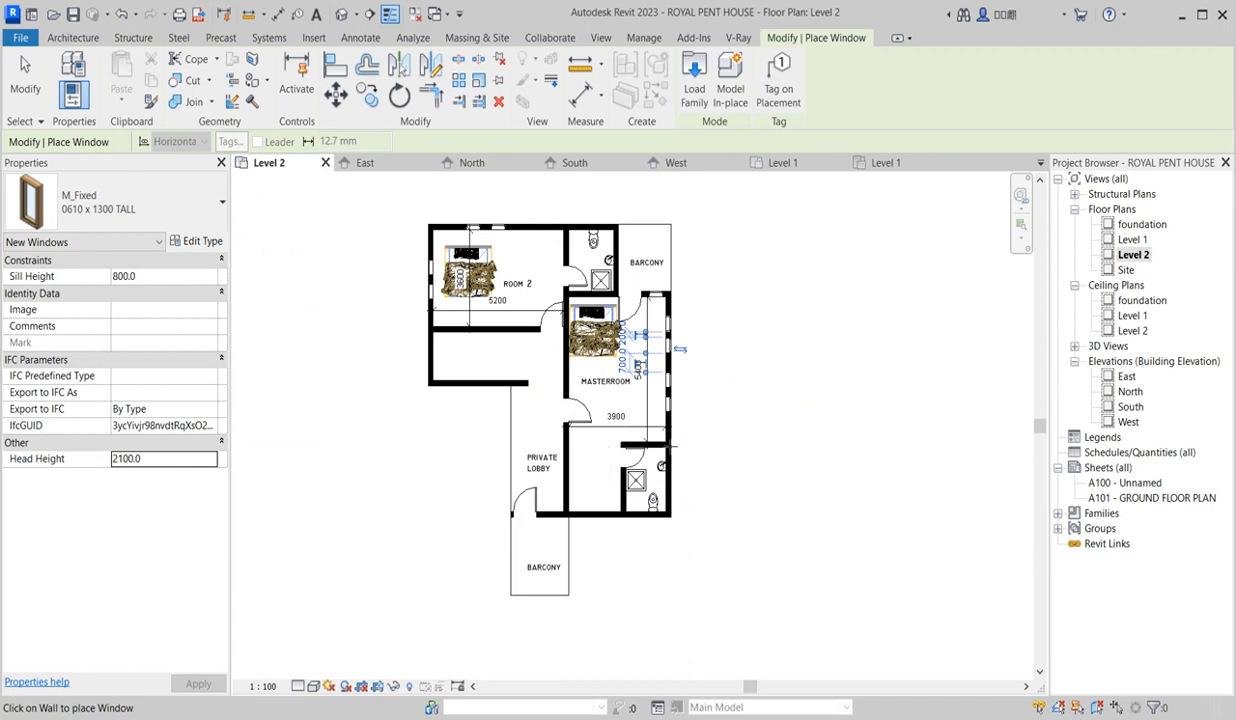
- Place an M_Fixed 0610 x 0610mm window with a head height of 2100 in the east wall of the masterroom's bathroom
click(128, 208)
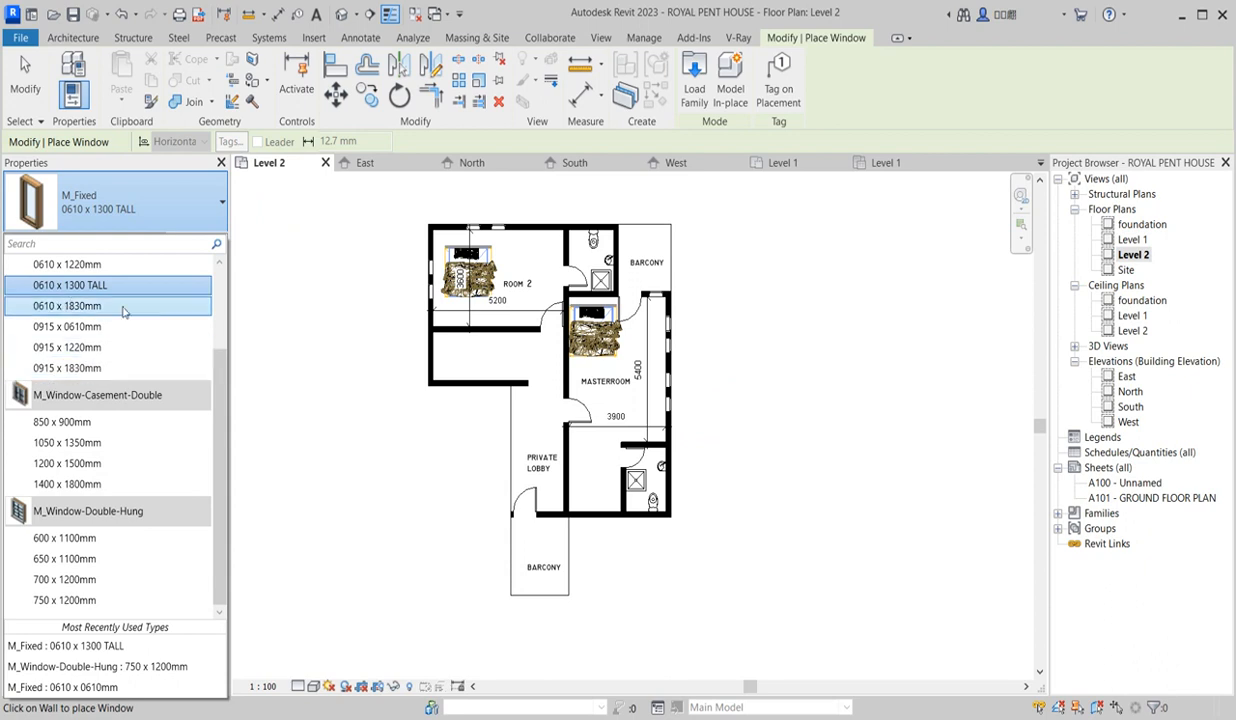
scroll(78, 318, up, 2)
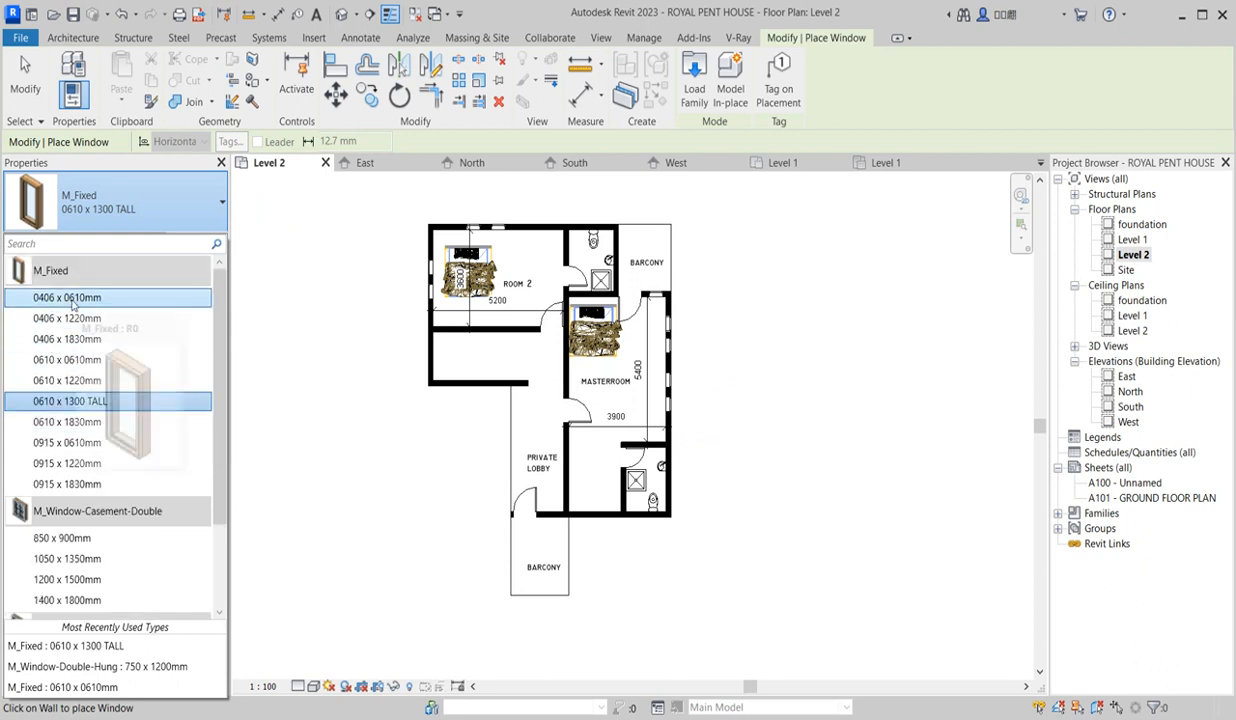
click(66, 359)
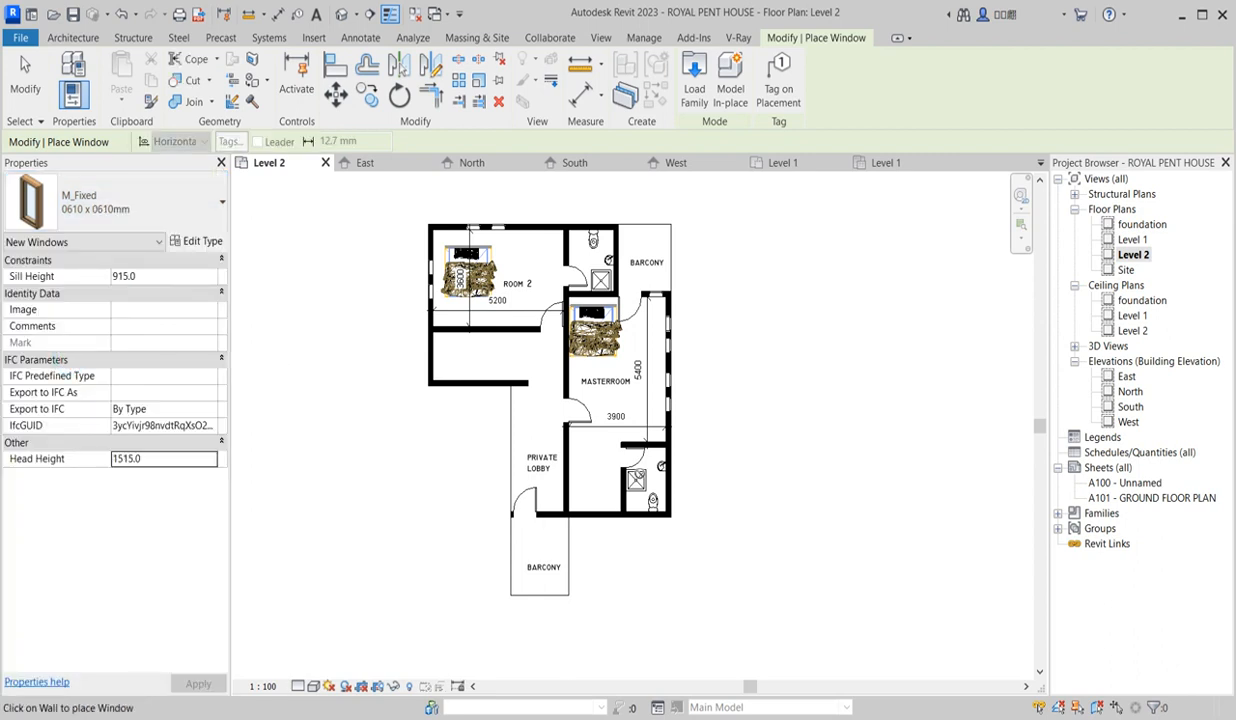
click(164, 459)
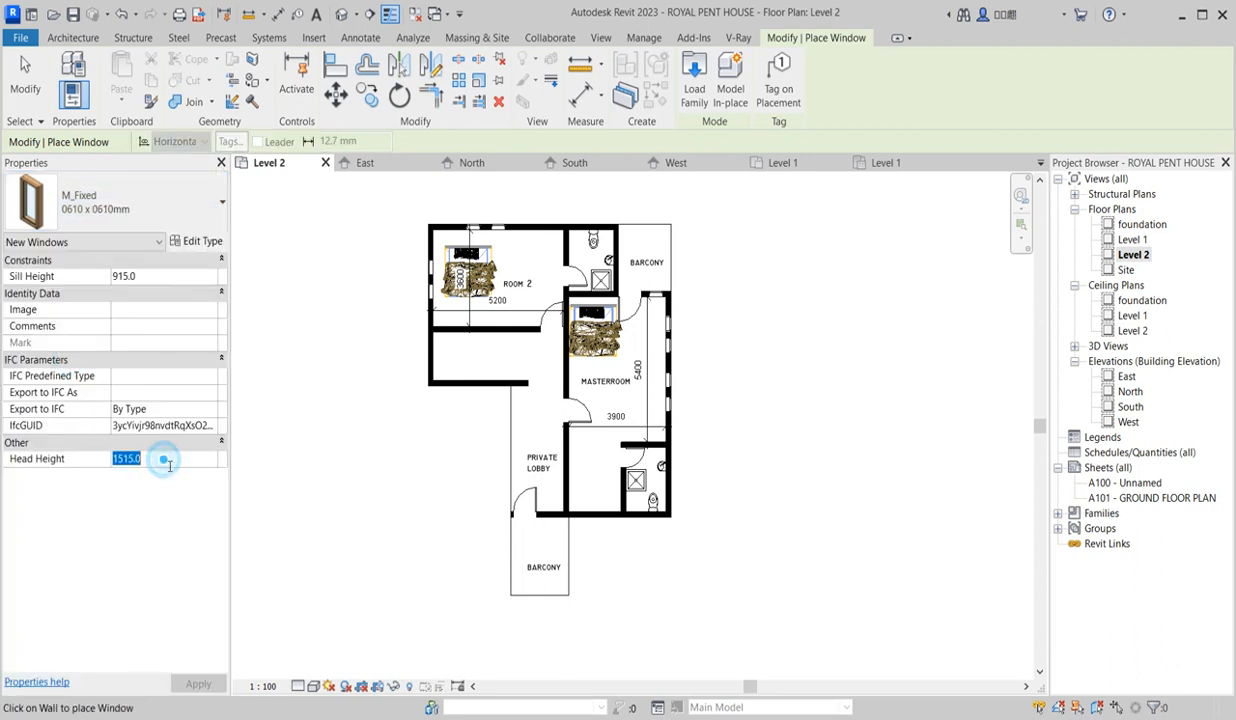
text(2100)
key(Return)
scroll(676, 473, up, 2)
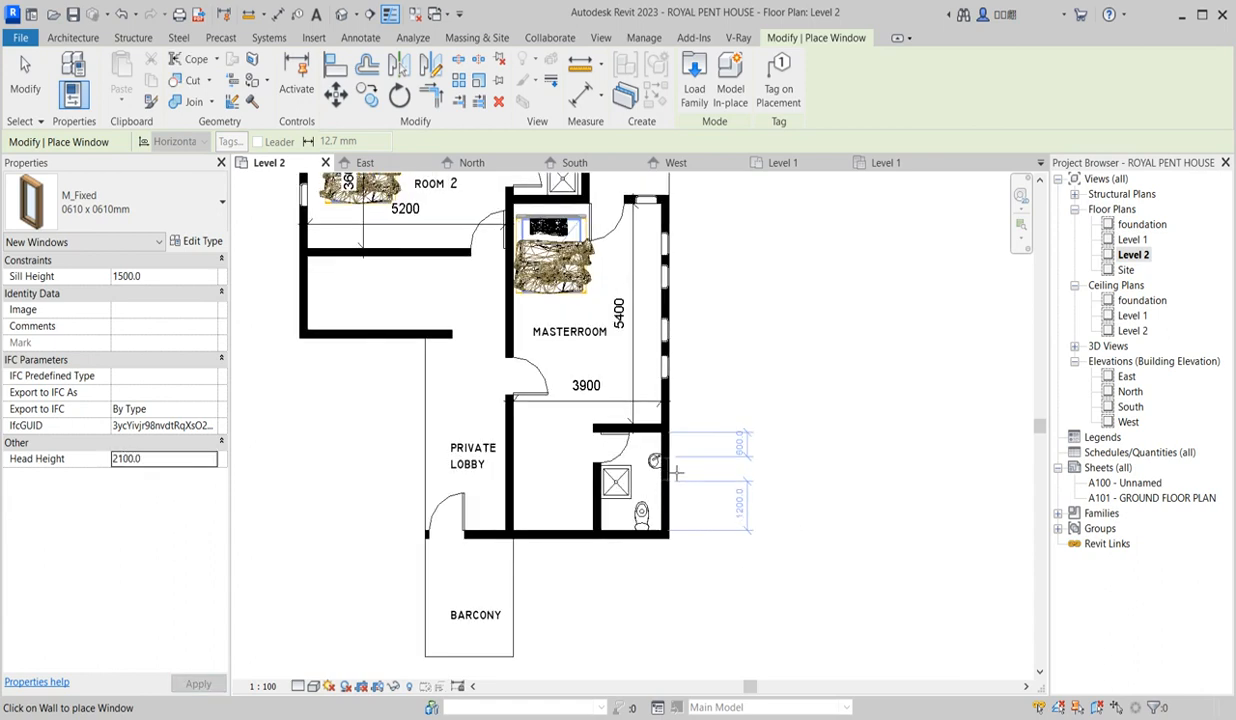
scroll(676, 473, up, 2)
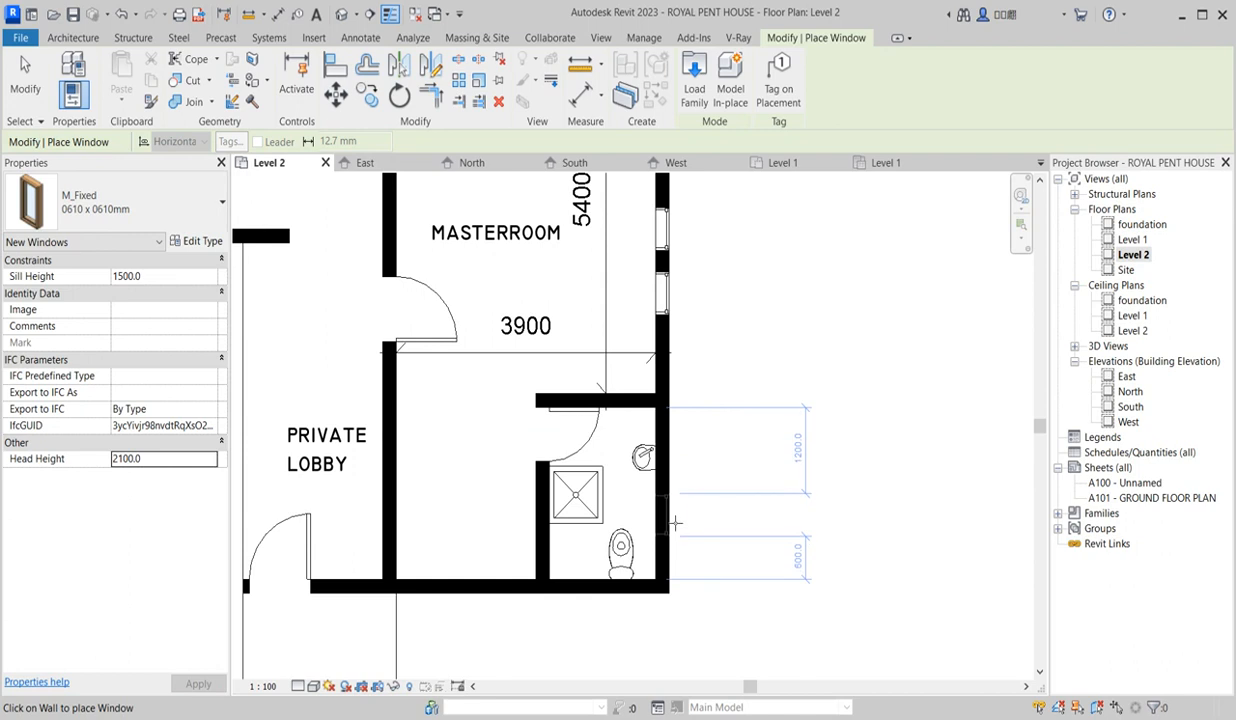
scroll(589, 464, down, 4)
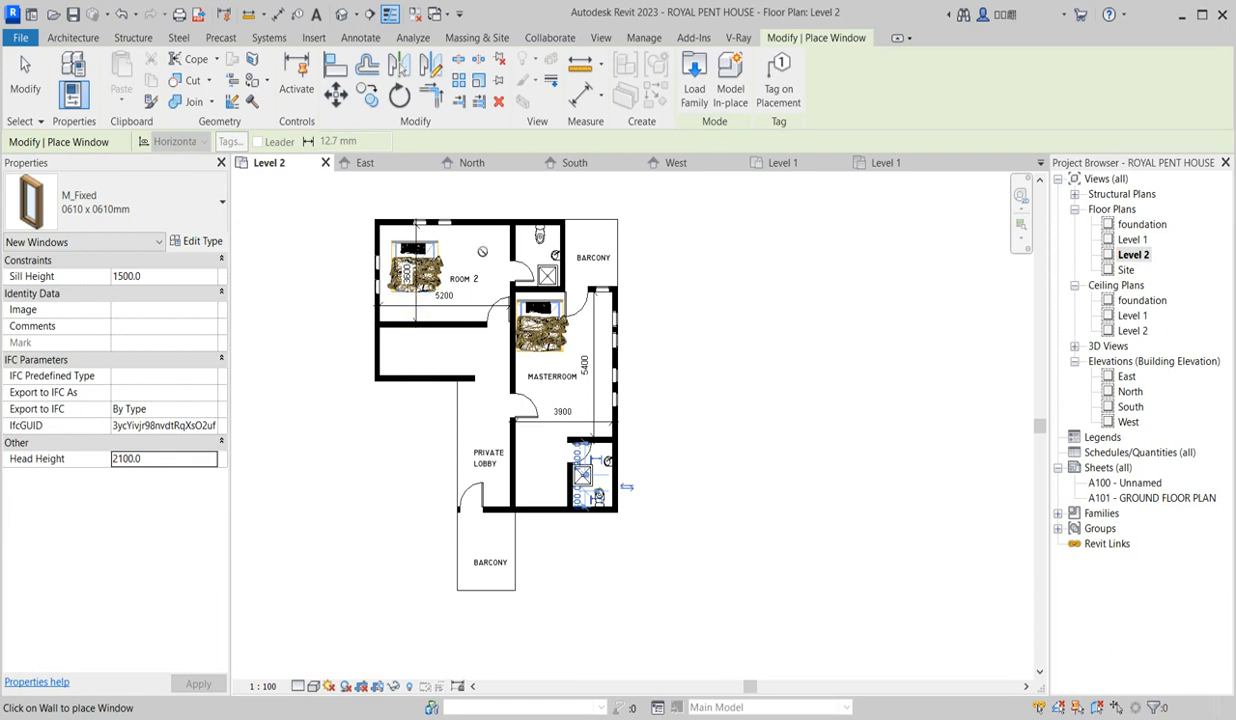
- Place an M_Fixed 0610 x 0610mm window in the north wall of Room 2's bathroom on Level 2
scroll(515, 226, up, 4)
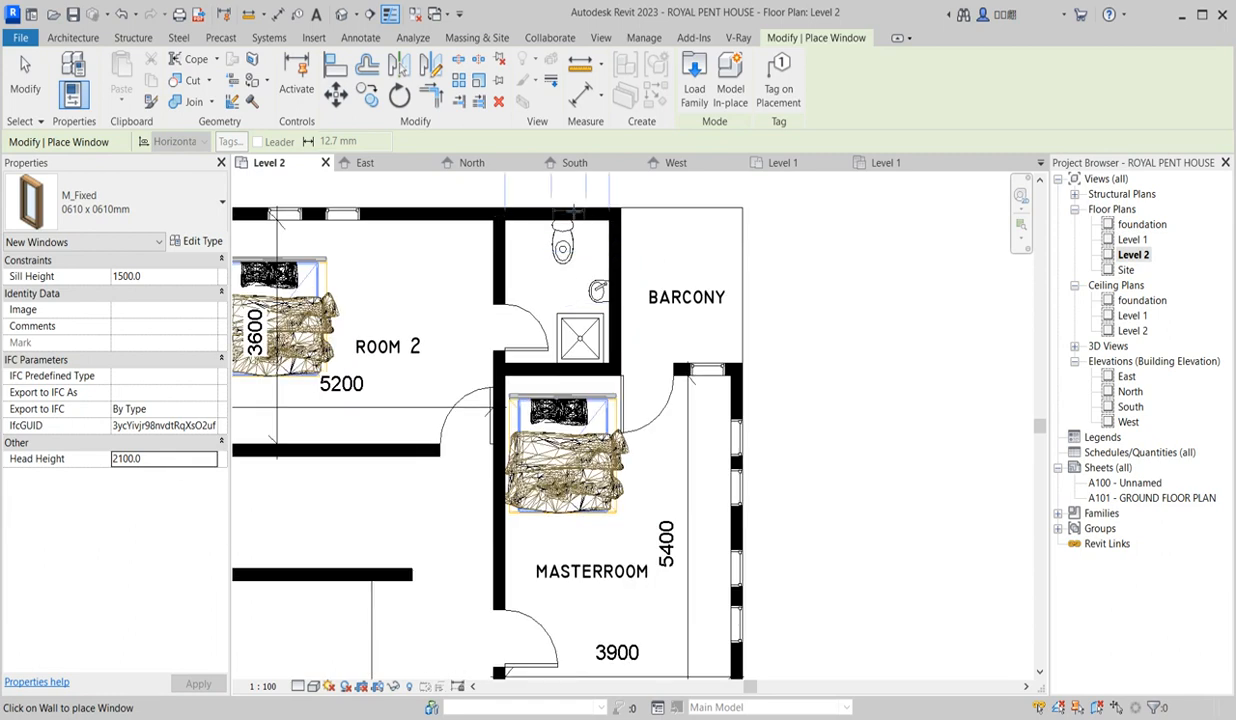
scroll(540, 295, down, 5)
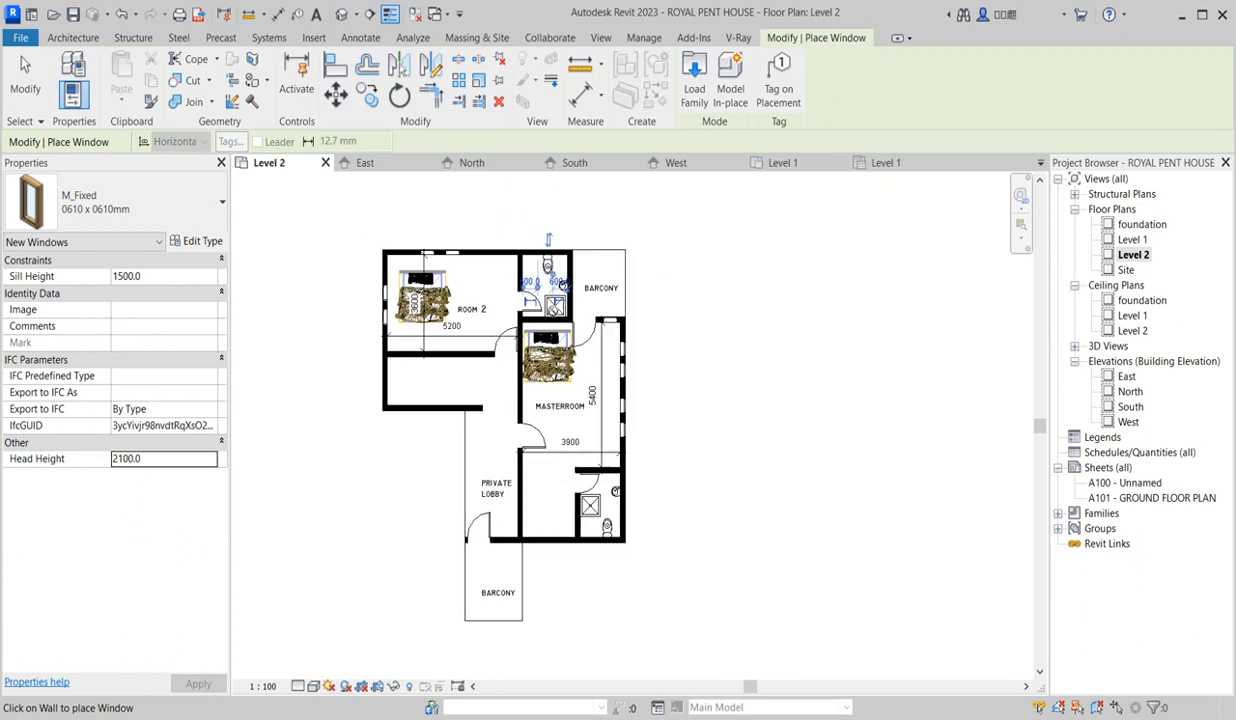
scroll(480, 346, up, 2)
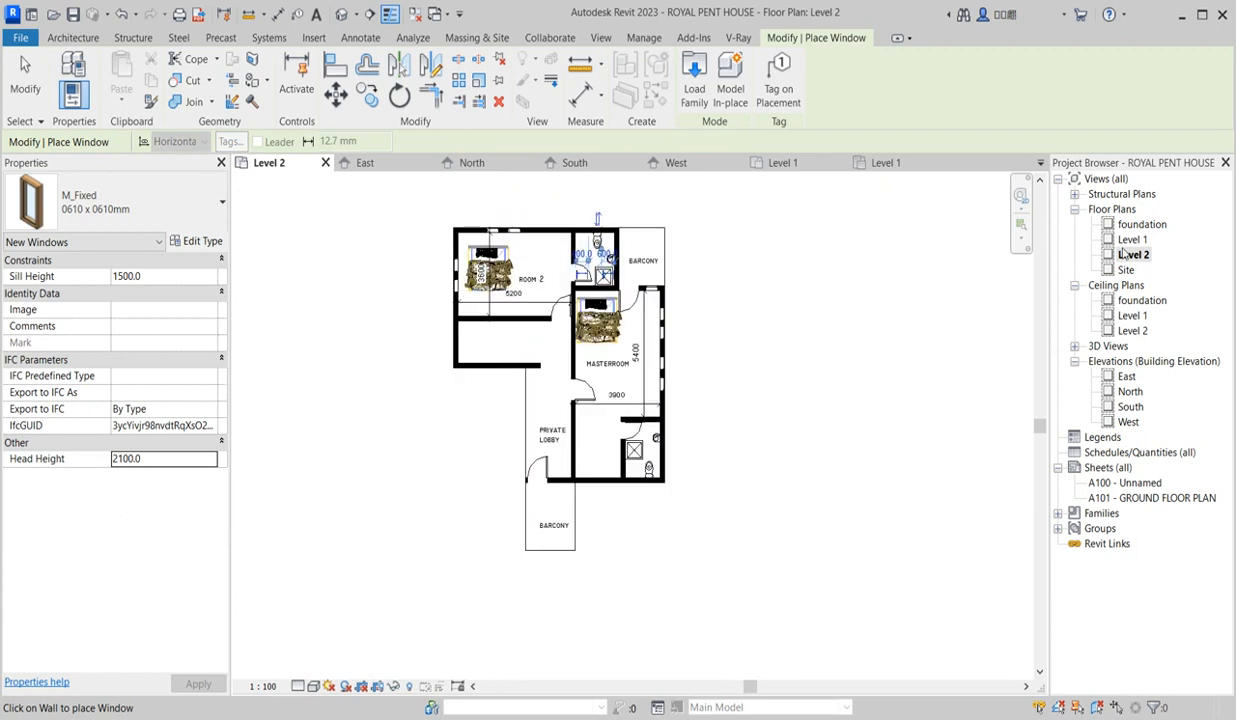
- On the Level 1 floor plan, place an M_Fixed 0610 x 0610mm window in the east wall of the guest bedroom's bathroom
double_click(1132, 240)
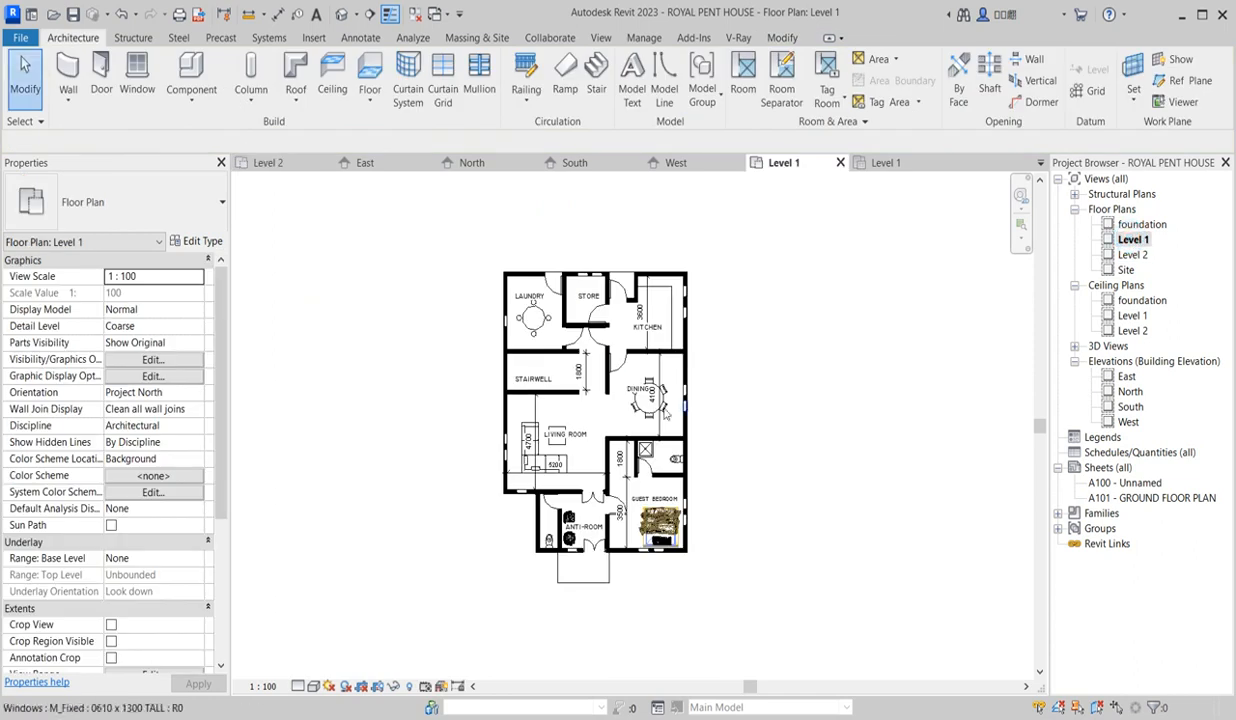
scroll(583, 341, up, 2)
scroll(583, 345, down, 3)
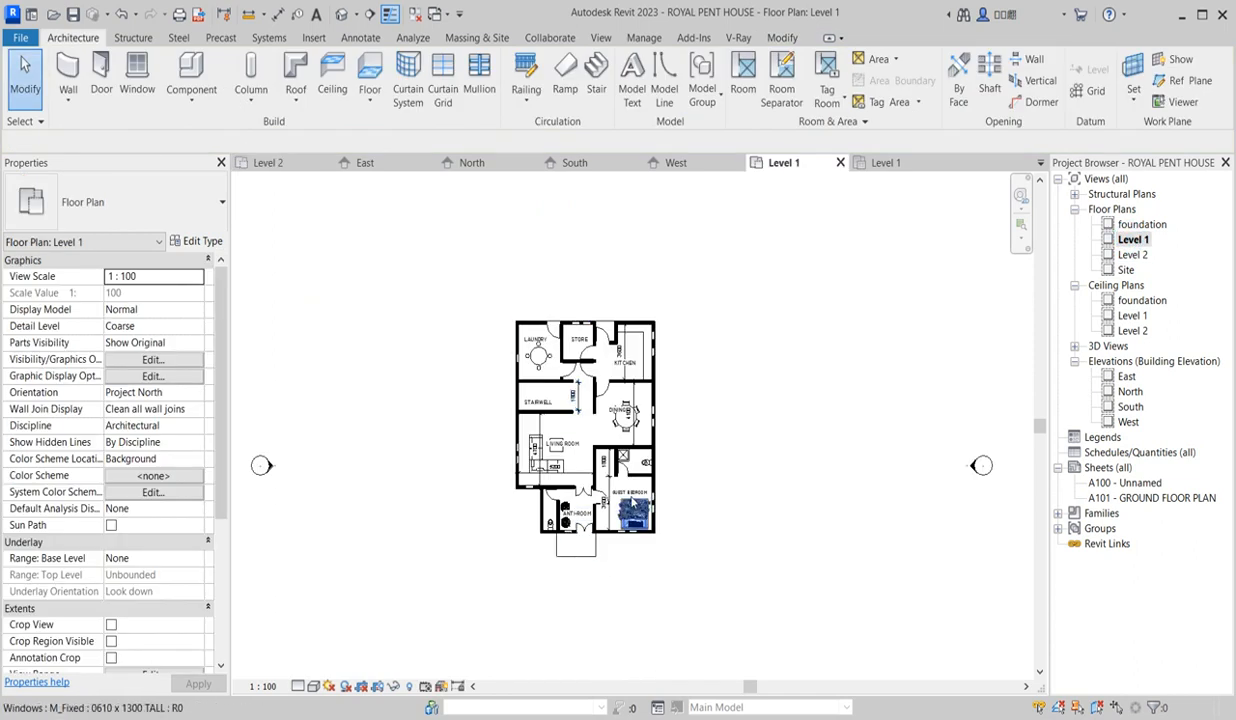
scroll(656, 457, up, 2)
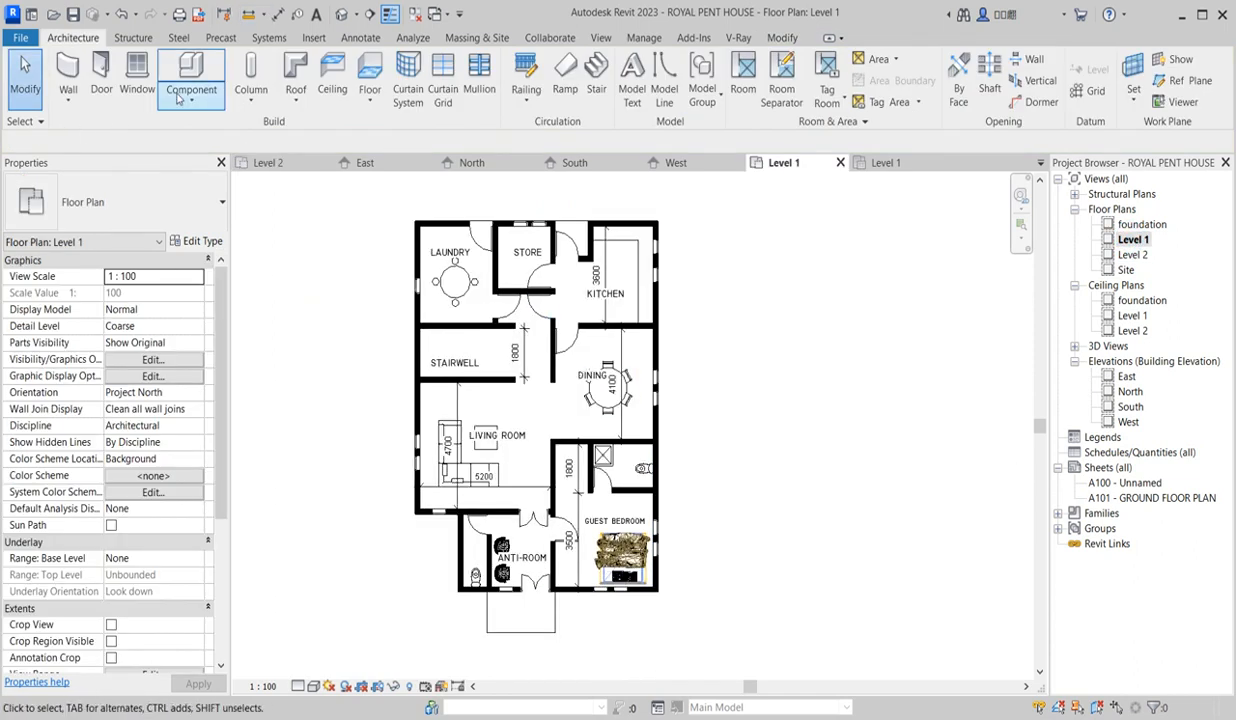
click(138, 80)
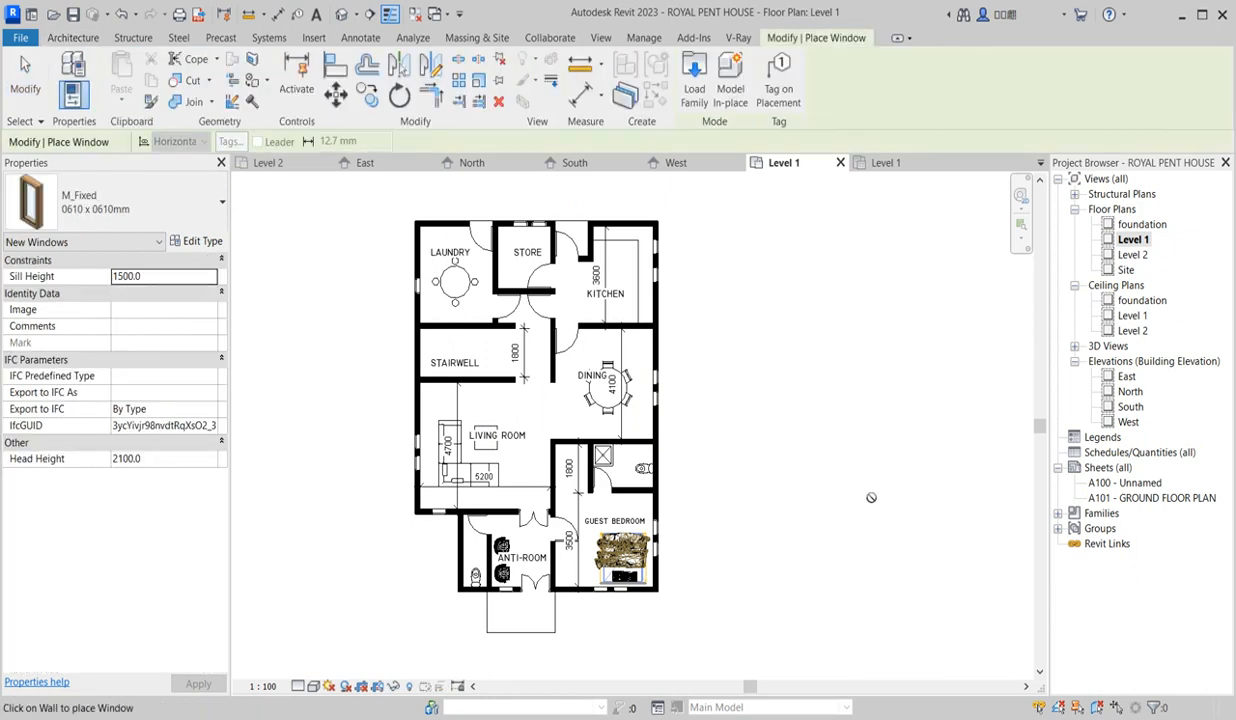
scroll(698, 537, up, 2)
scroll(655, 445, up, 3)
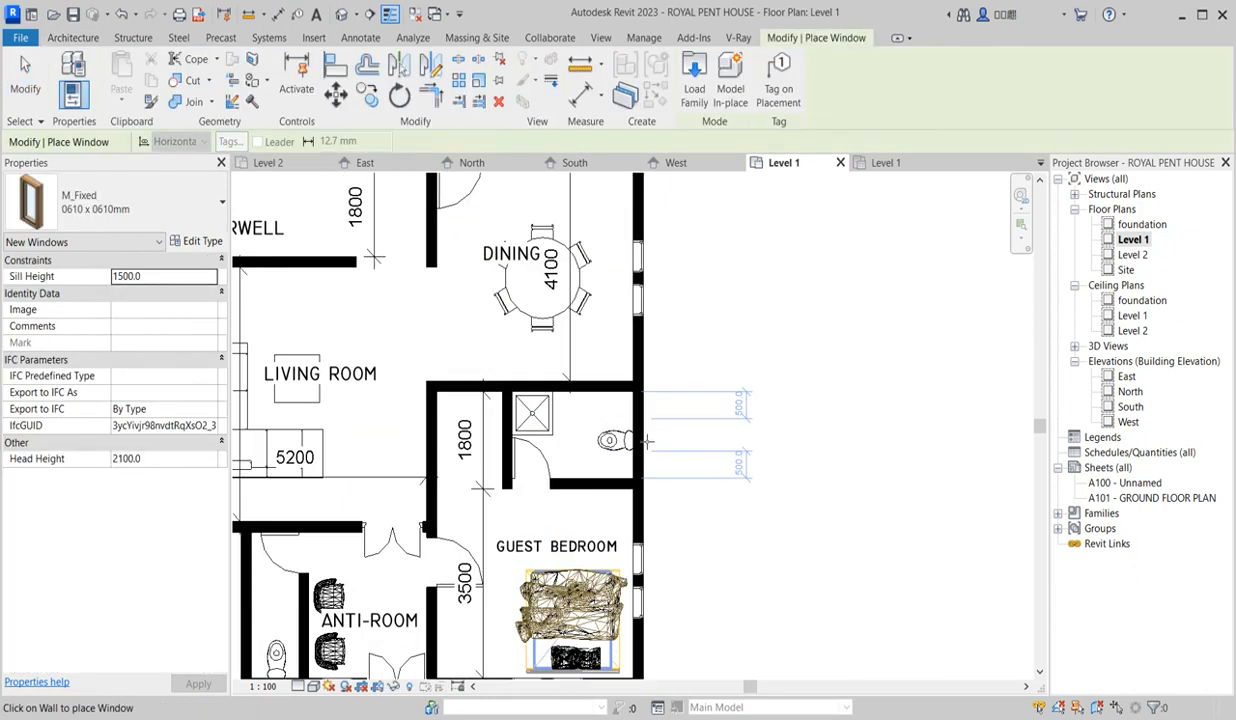
click(648, 447)
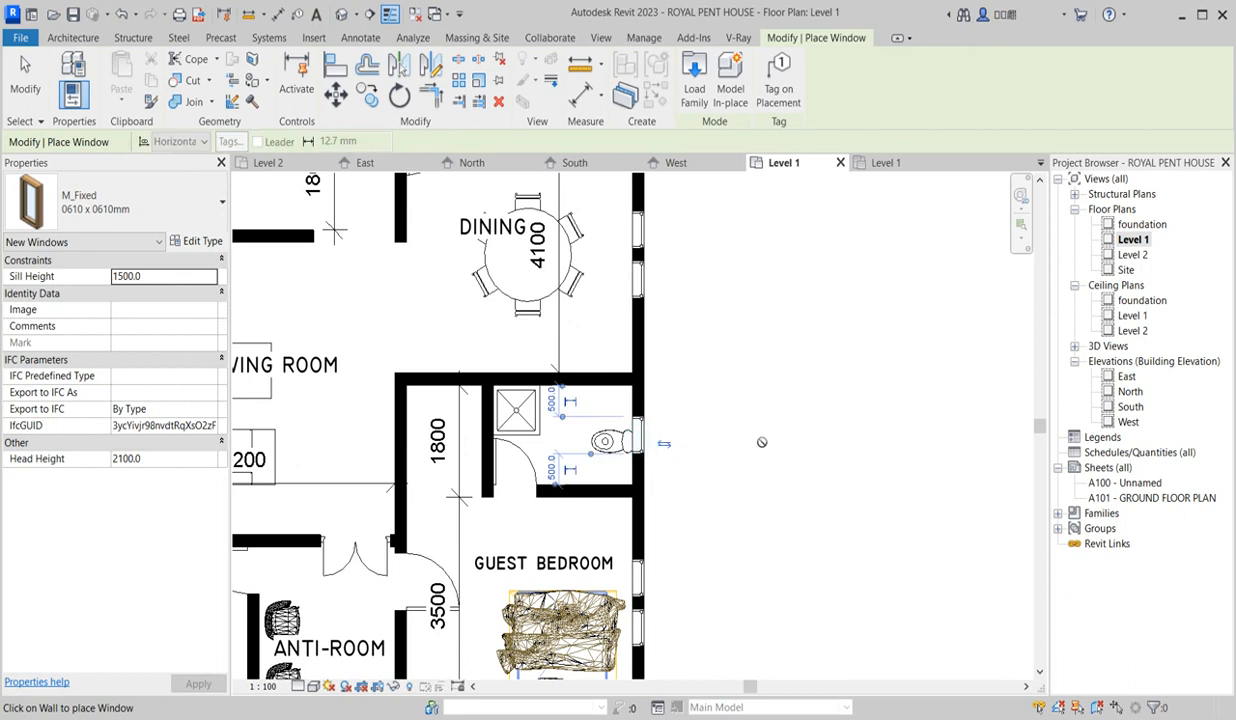
scroll(760, 450, down, 3)
scroll(473, 669, down, 3)
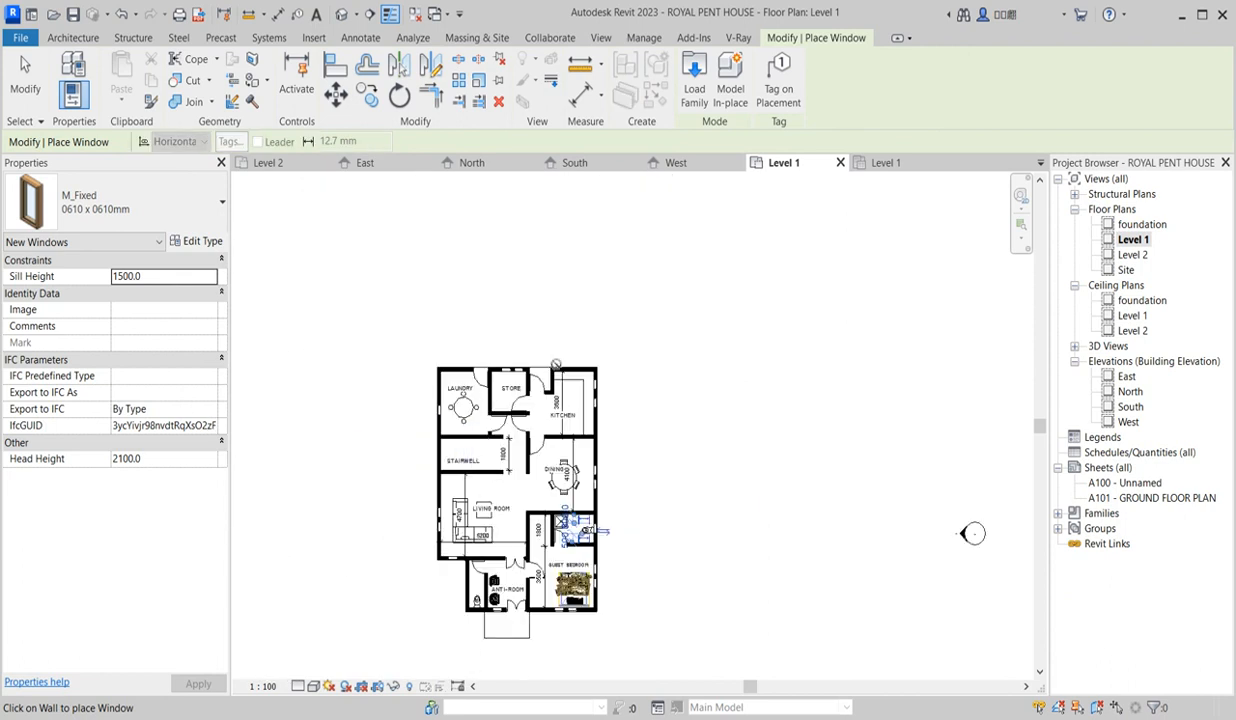
- Place another 0610 x 0610mm window in the south wall of the toilet beside the anti-room and end window placement
scroll(470, 612, up, 10)
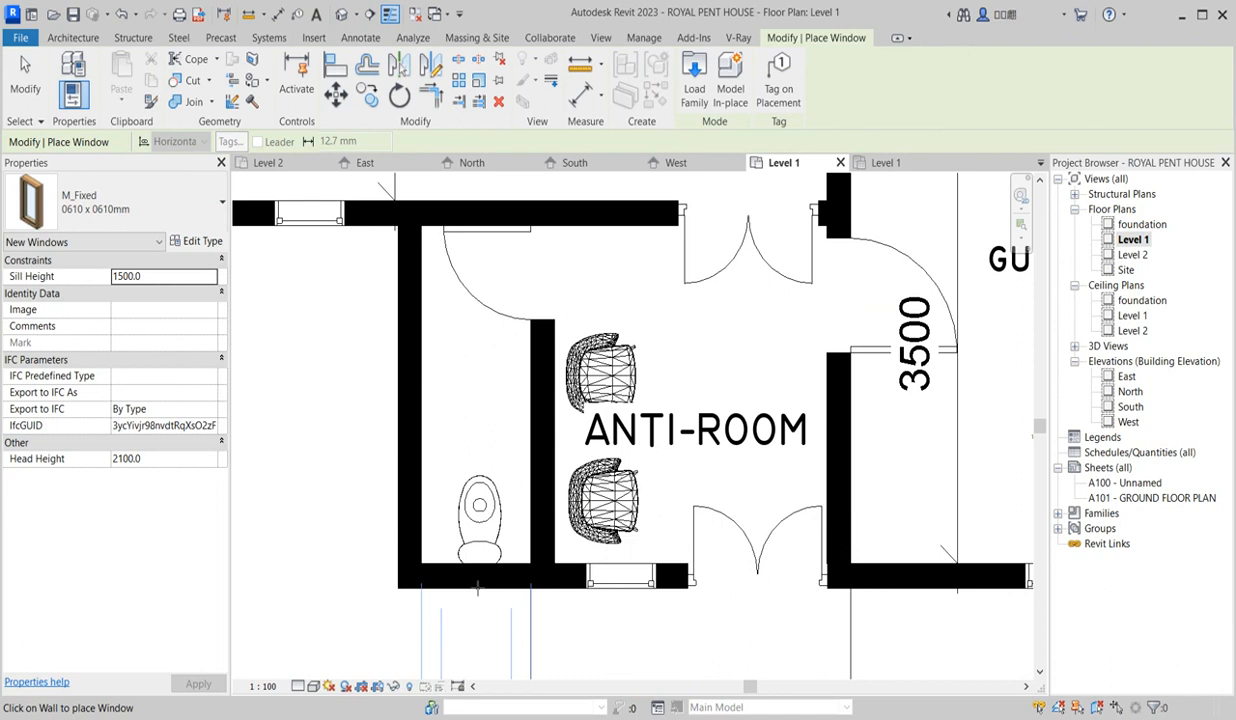
scroll(477, 588, up, 1)
scroll(488, 588, down, 2)
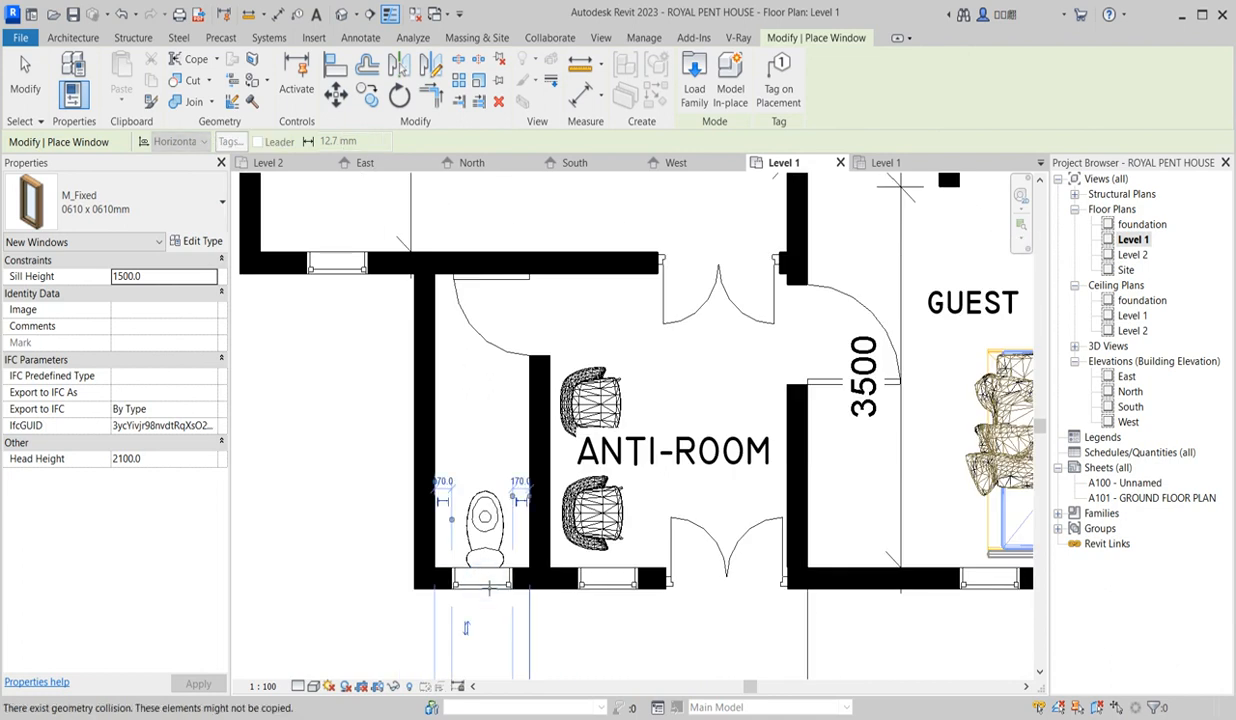
scroll(490, 590, down, 5)
right_click(452, 460)
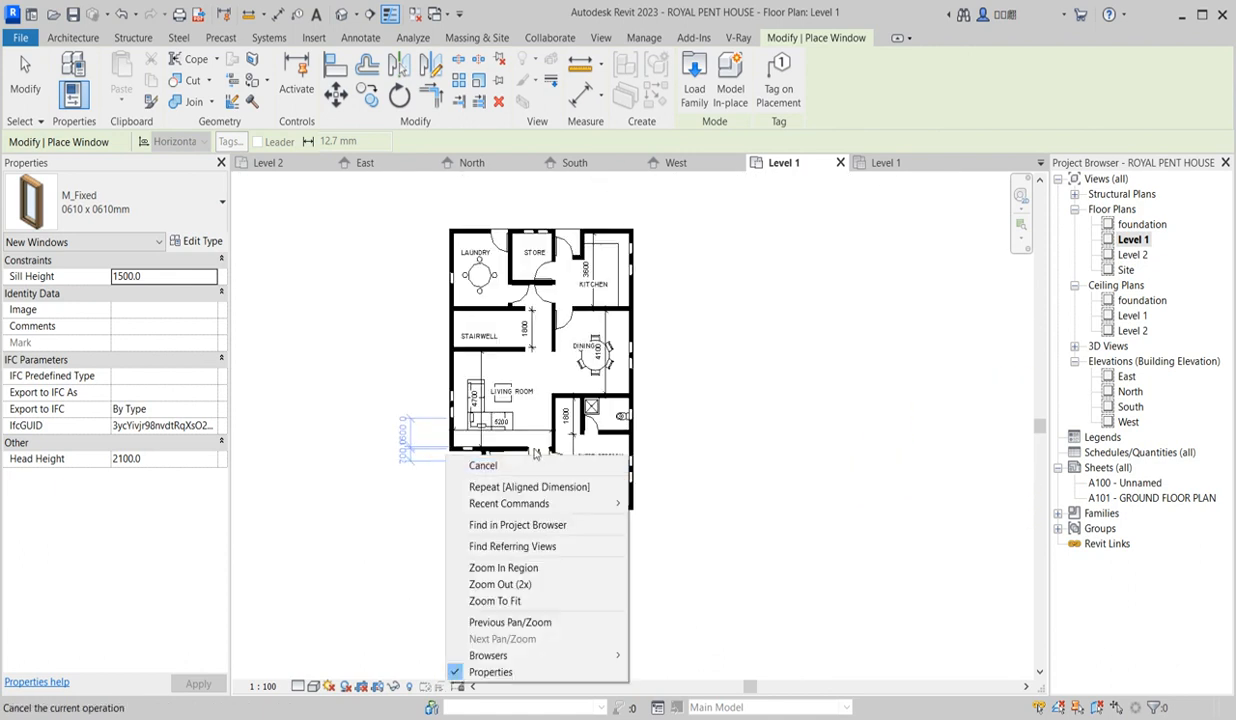
click(481, 469)
right_click(345, 453)
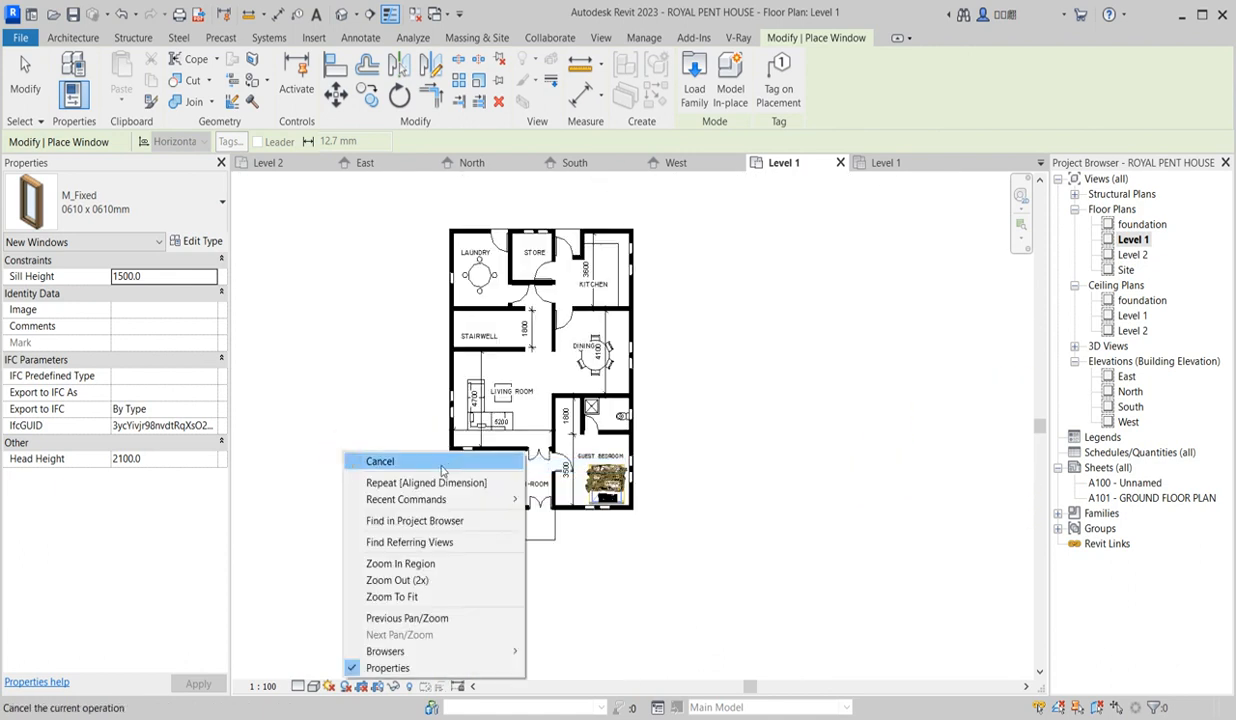
click(380, 462)
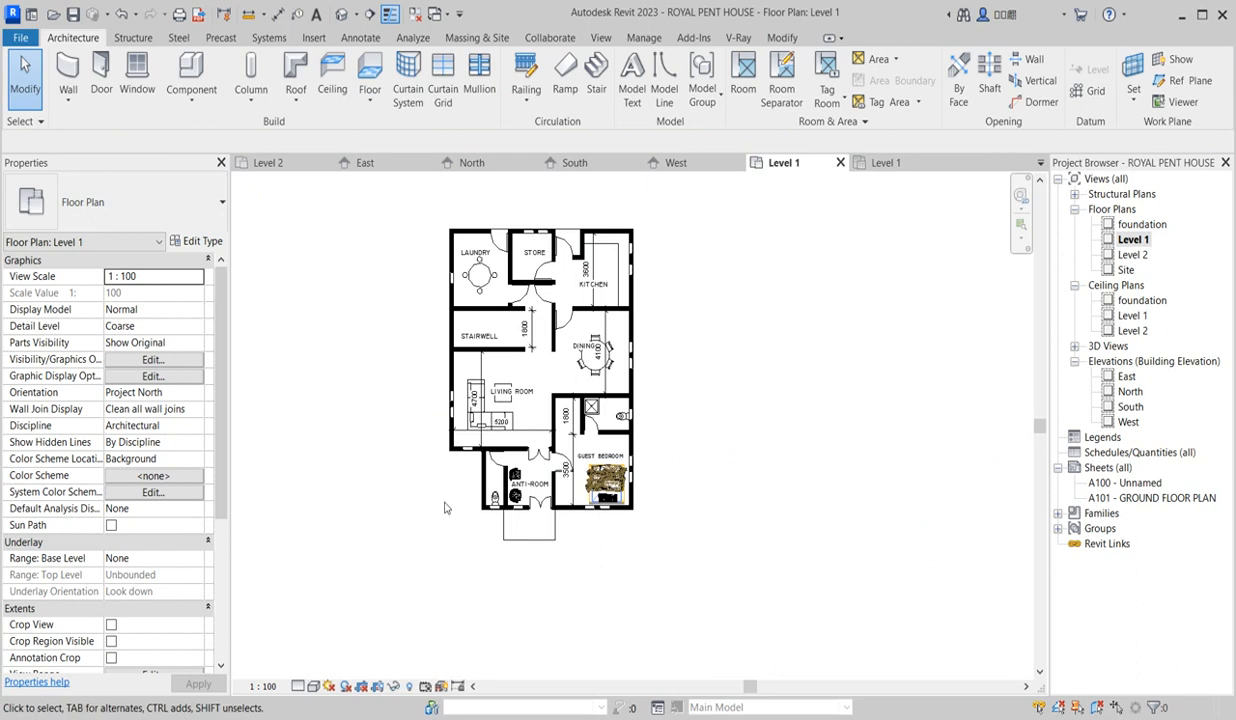
- Set the cut plane offset to 1800 in the Level 2 floor plan's view range
double_click(1133, 255)
scroll(667, 516, up, 4)
scroll(667, 516, down, 6)
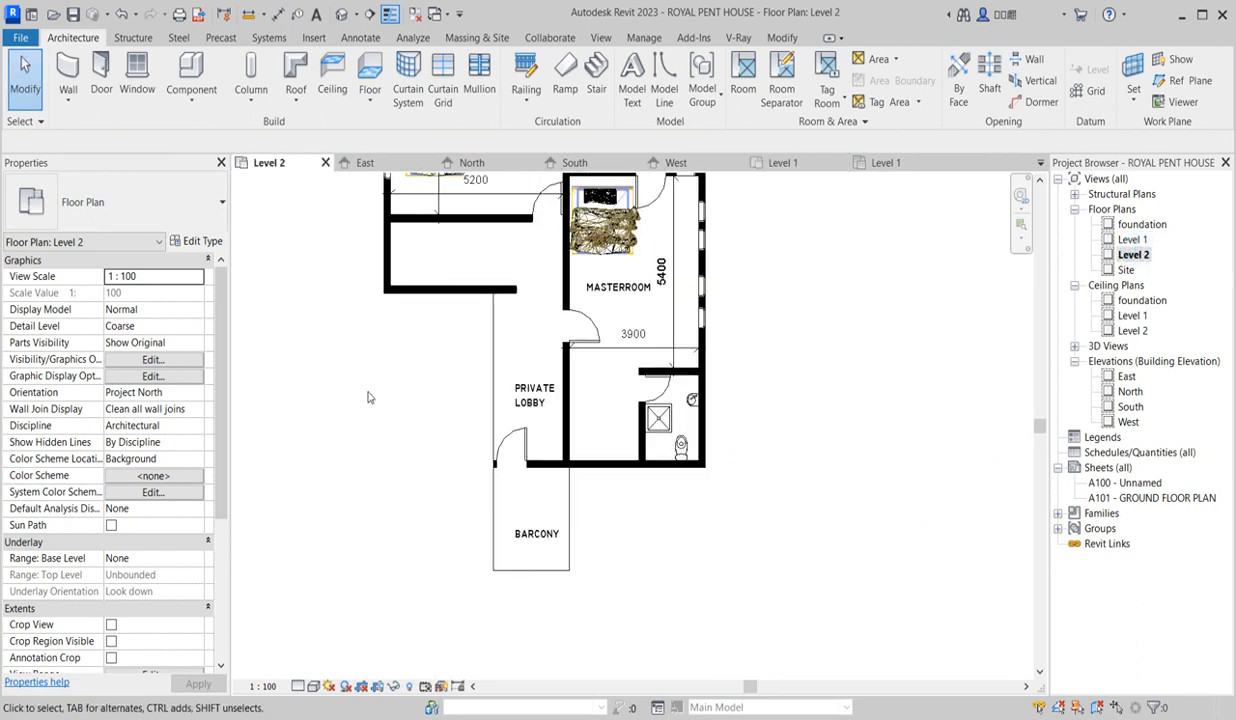
scroll(770, 212, up, 1)
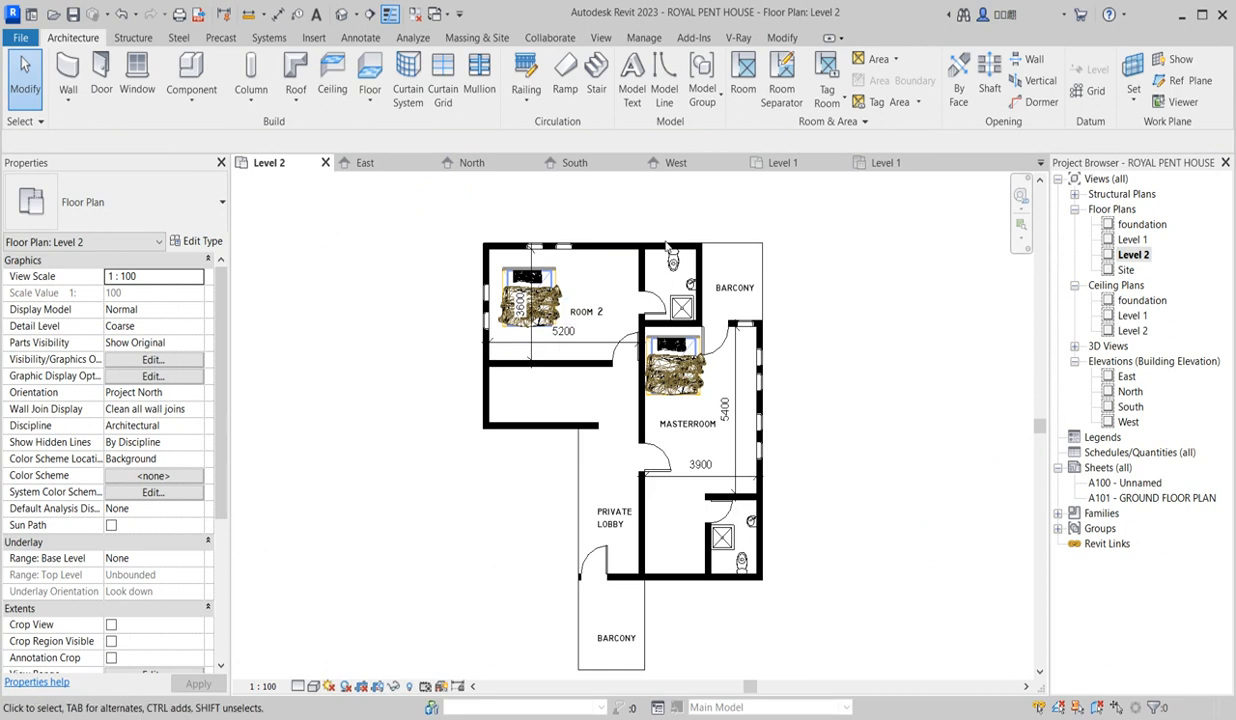
scroll(678, 240, up, 2)
scroll(668, 296, down, 2)
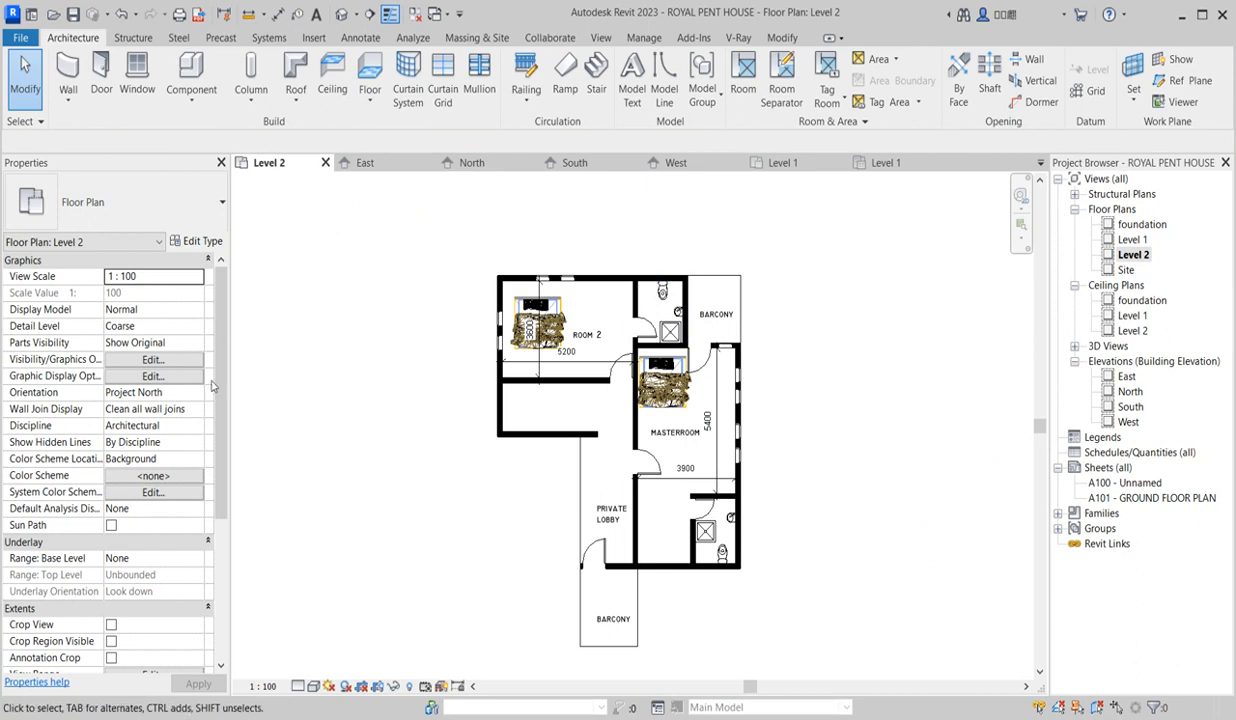
drag(216, 388, 216, 522)
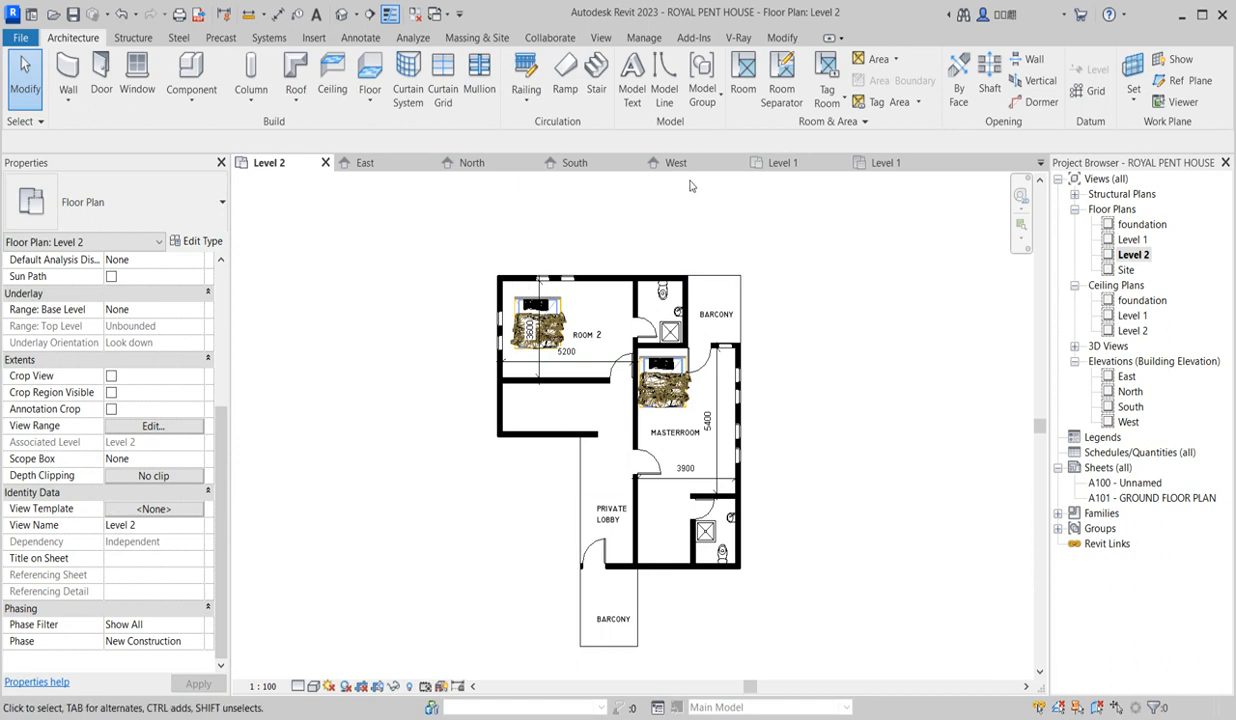
click(153, 427)
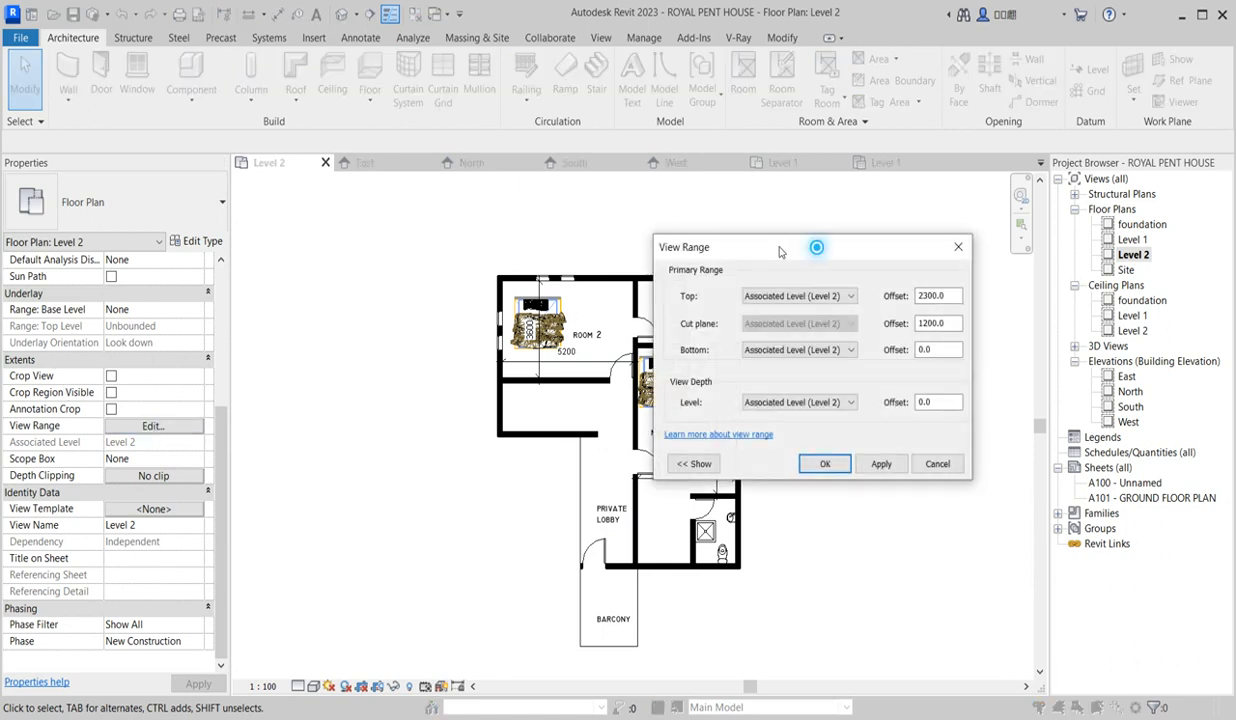
drag(817, 253, 256, 250)
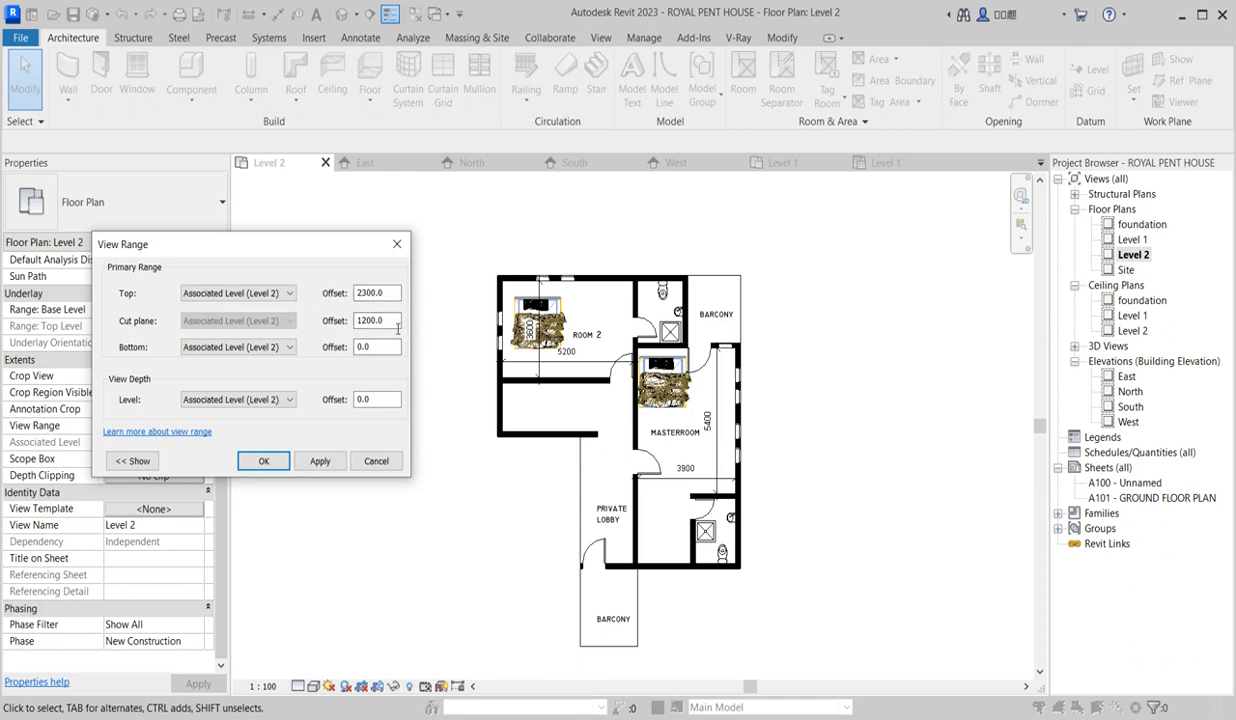
drag(389, 320, 352, 320)
text(1)
click(320, 461)
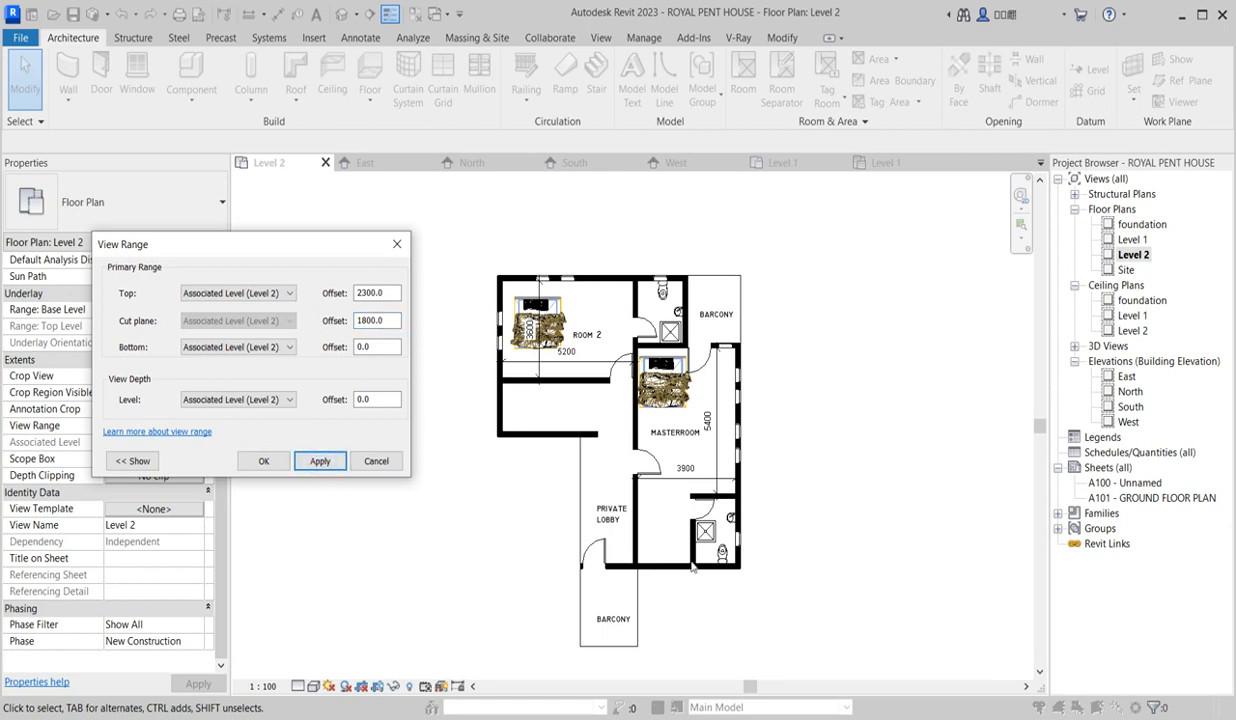
click(266, 461)
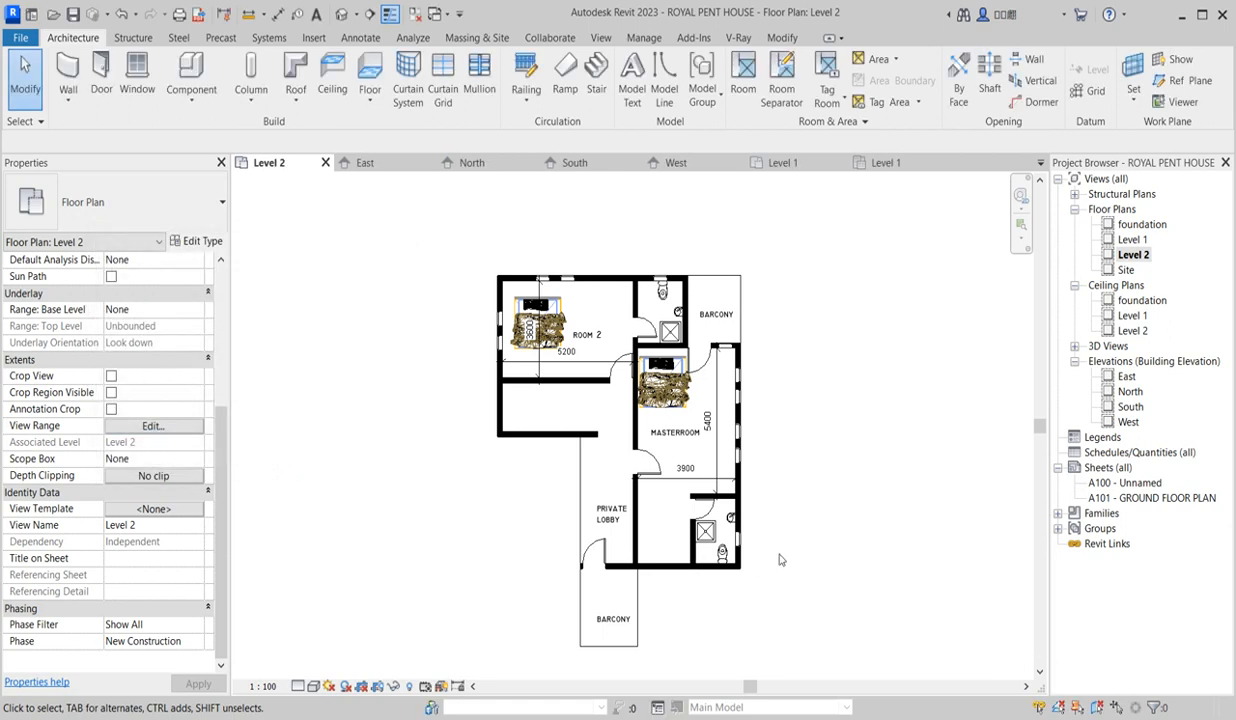
scroll(788, 556, up, 2)
scroll(855, 535, down, 2)
scroll(855, 535, up, 2)
scroll(637, 548, down, 2)
scroll(637, 548, down, 1)
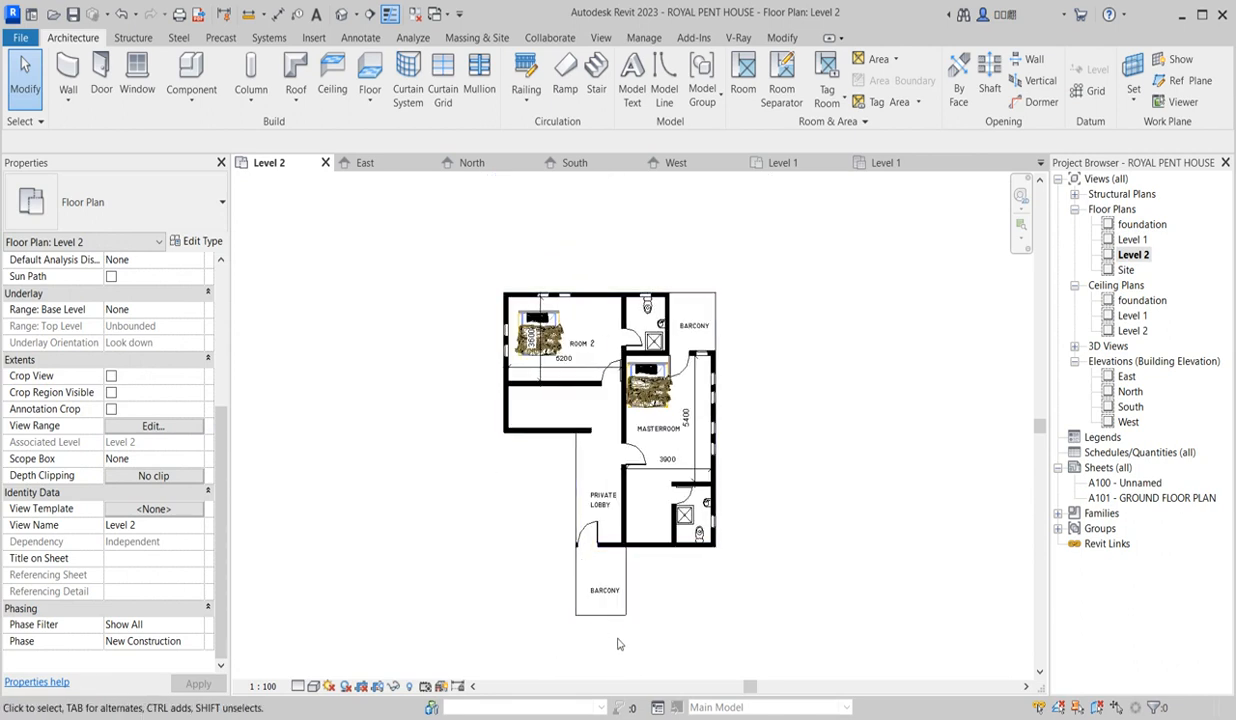
scroll(684, 549, up, 1)
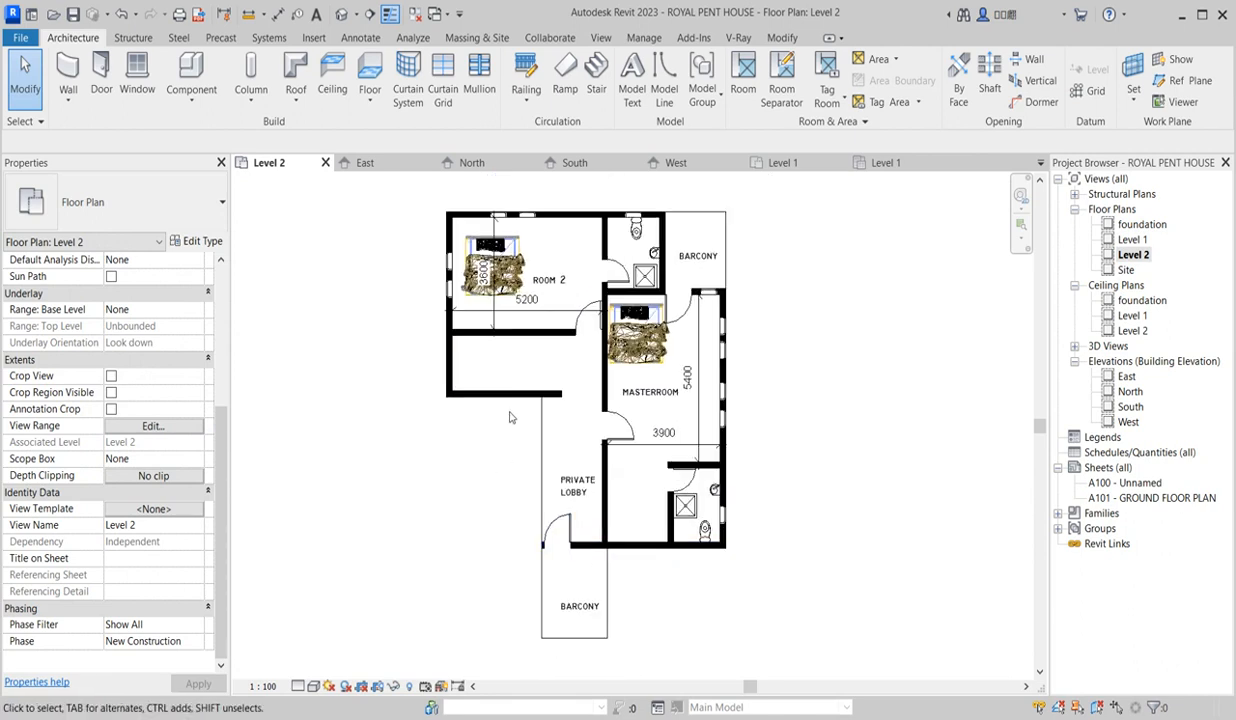
scroll(573, 408, down, 2)
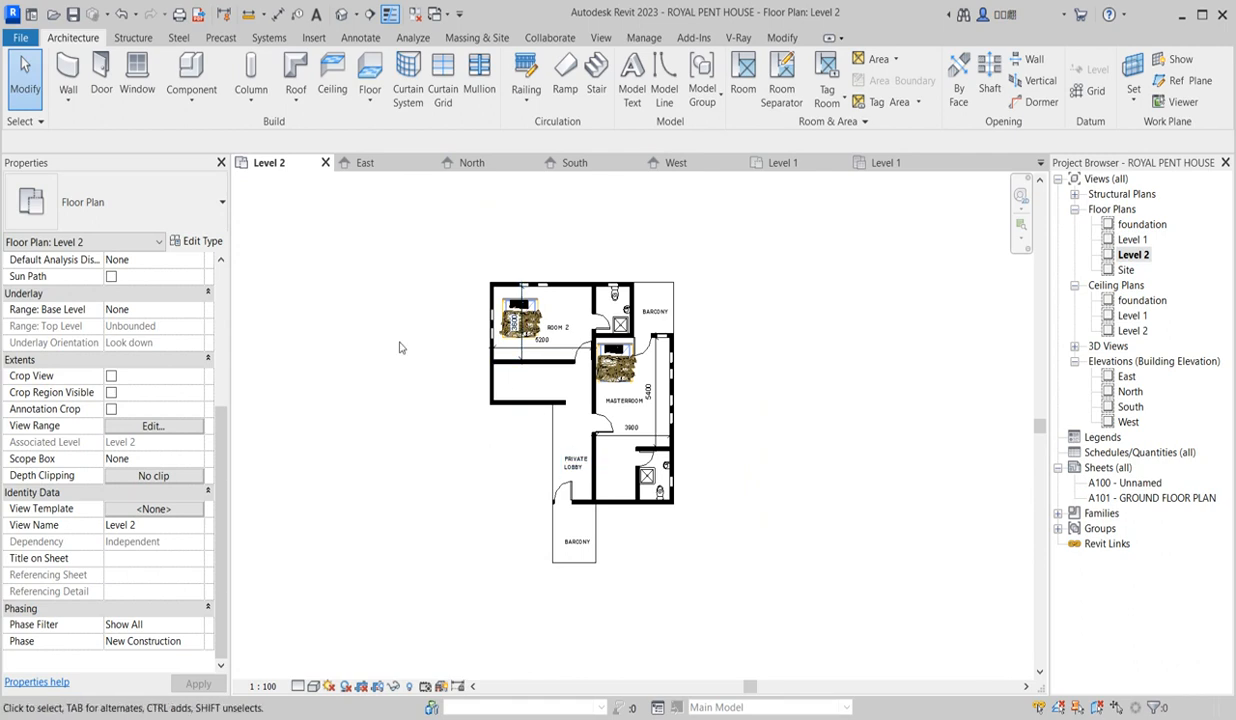
- Delete the 1800 dimension at the stairwell opening on the Level 1 floor plan
double_click(1130, 240)
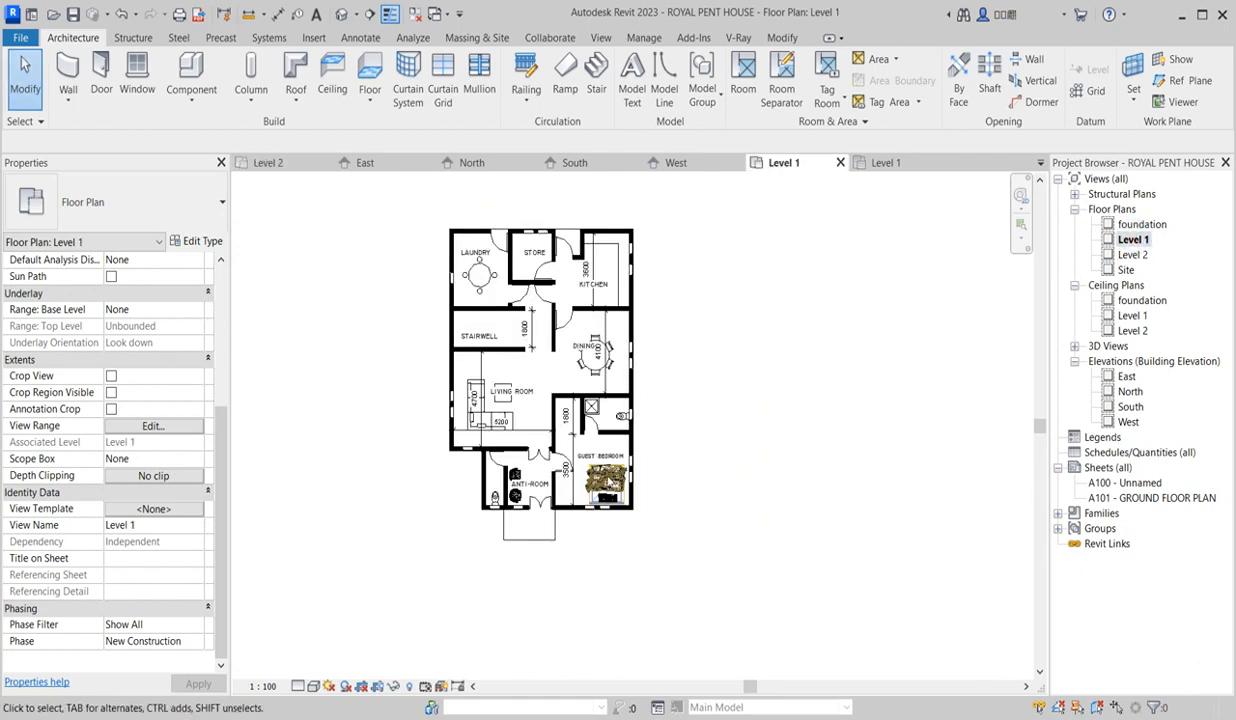
scroll(548, 320, up, 1)
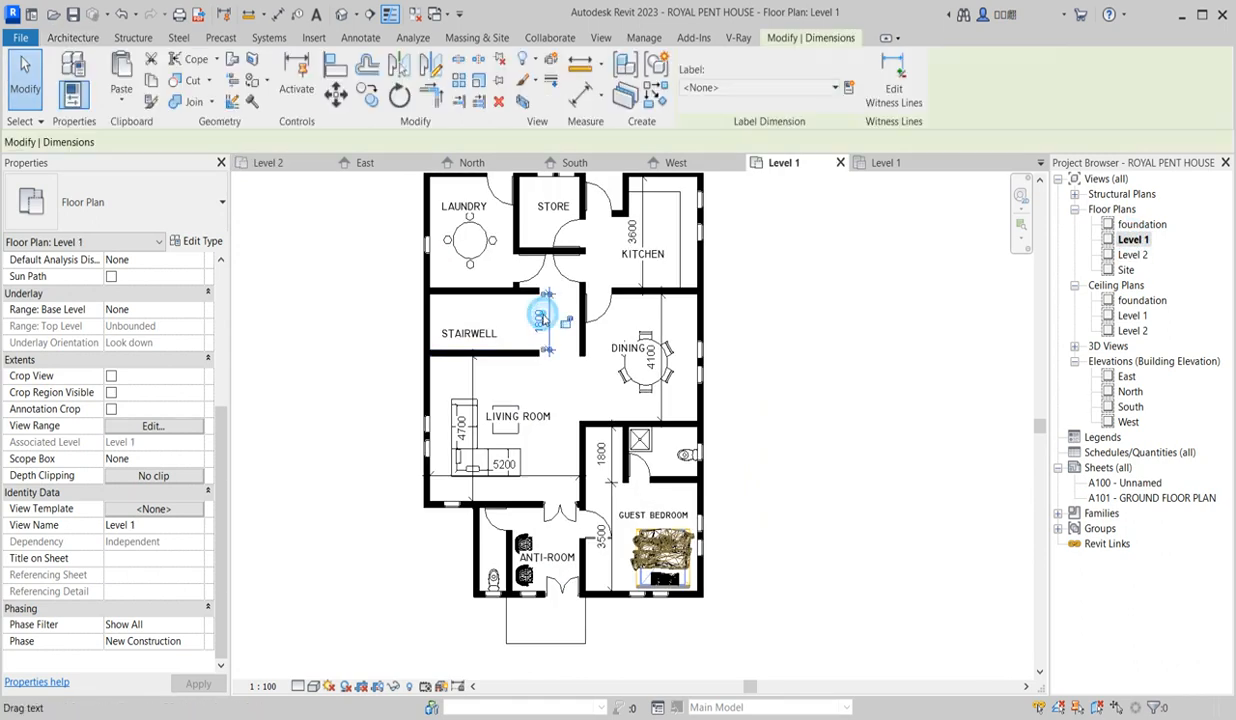
click(540, 316)
key(Delete)
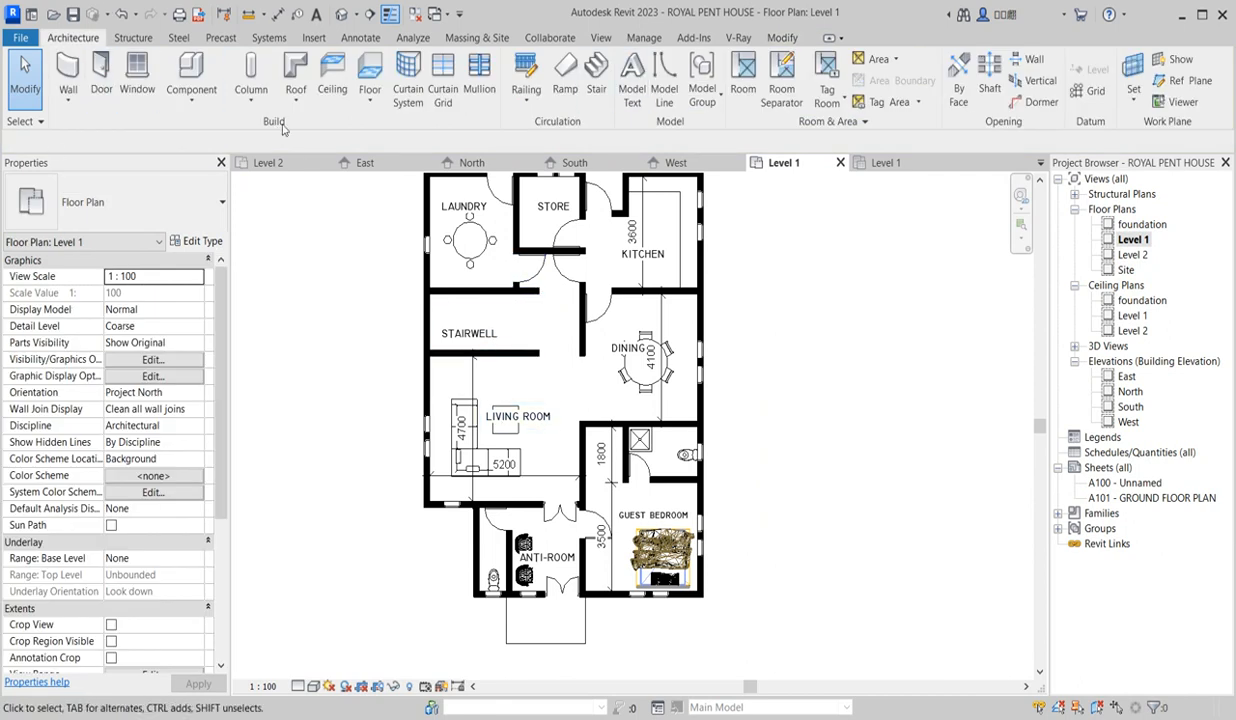
- Start a sketched stair run on Level 1 and draw a rectangular boundary, 1800 mm wide, filling the stairwell between its walls
click(596, 70)
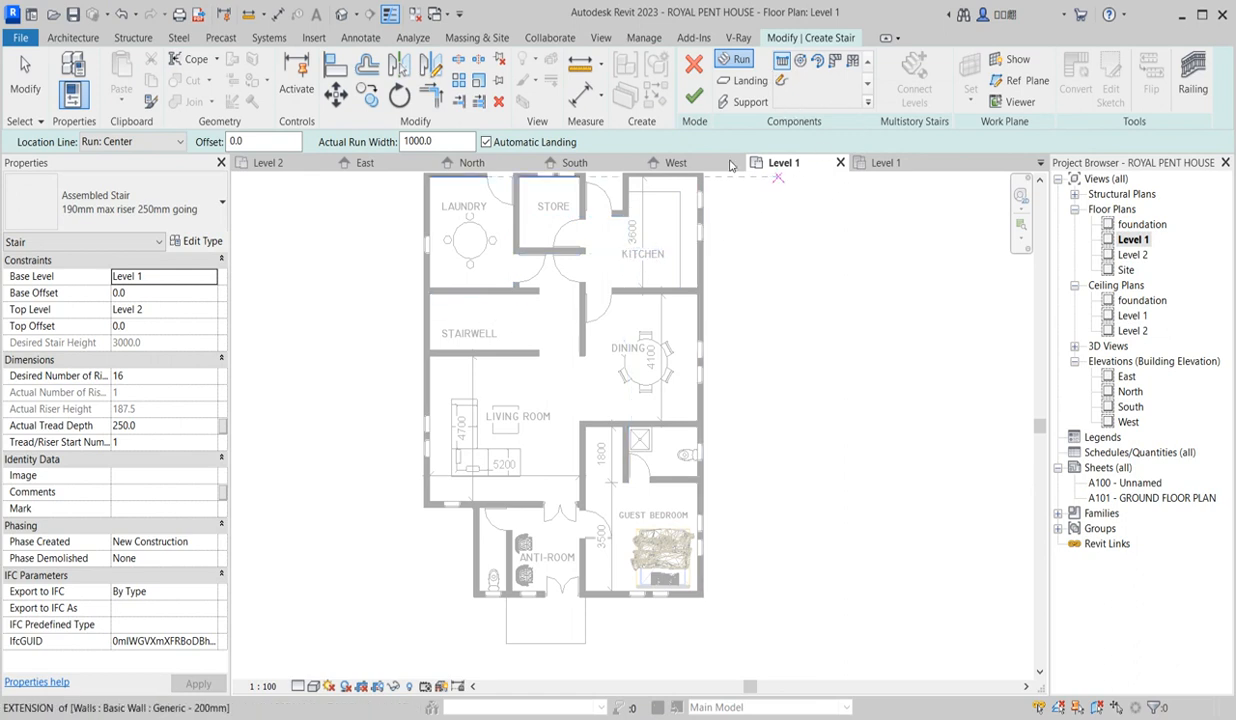
click(781, 81)
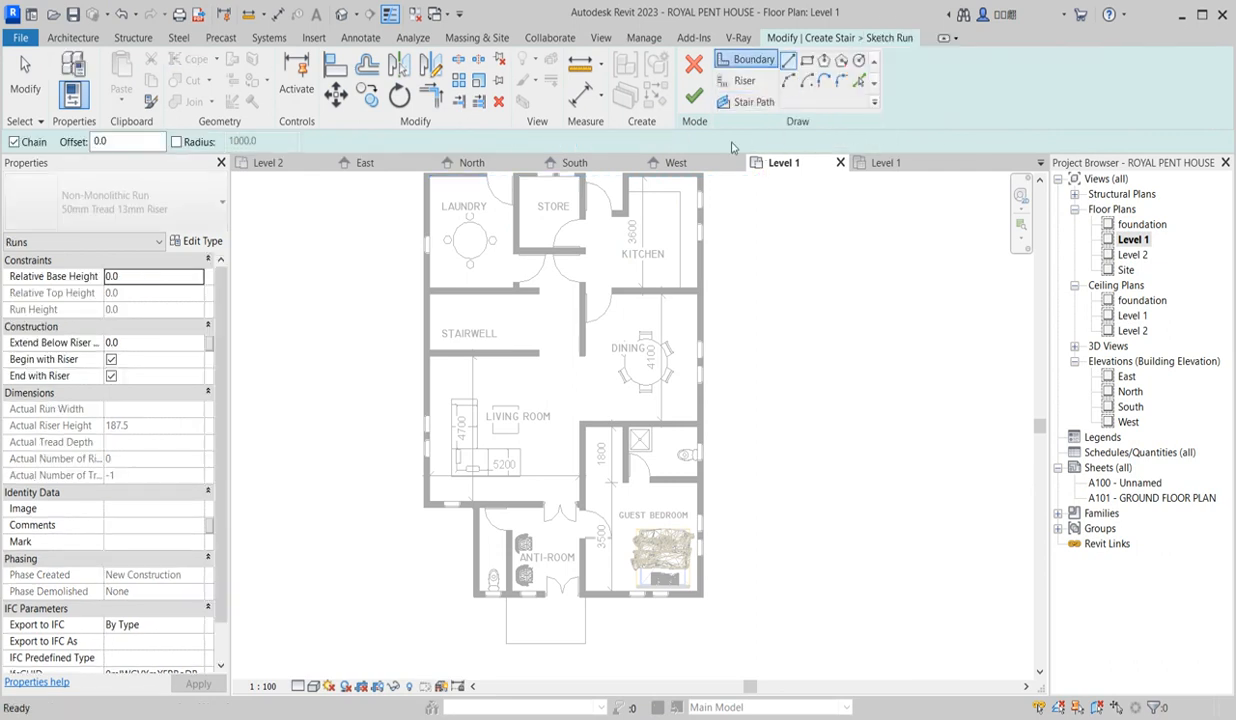
scroll(529, 342, up, 2)
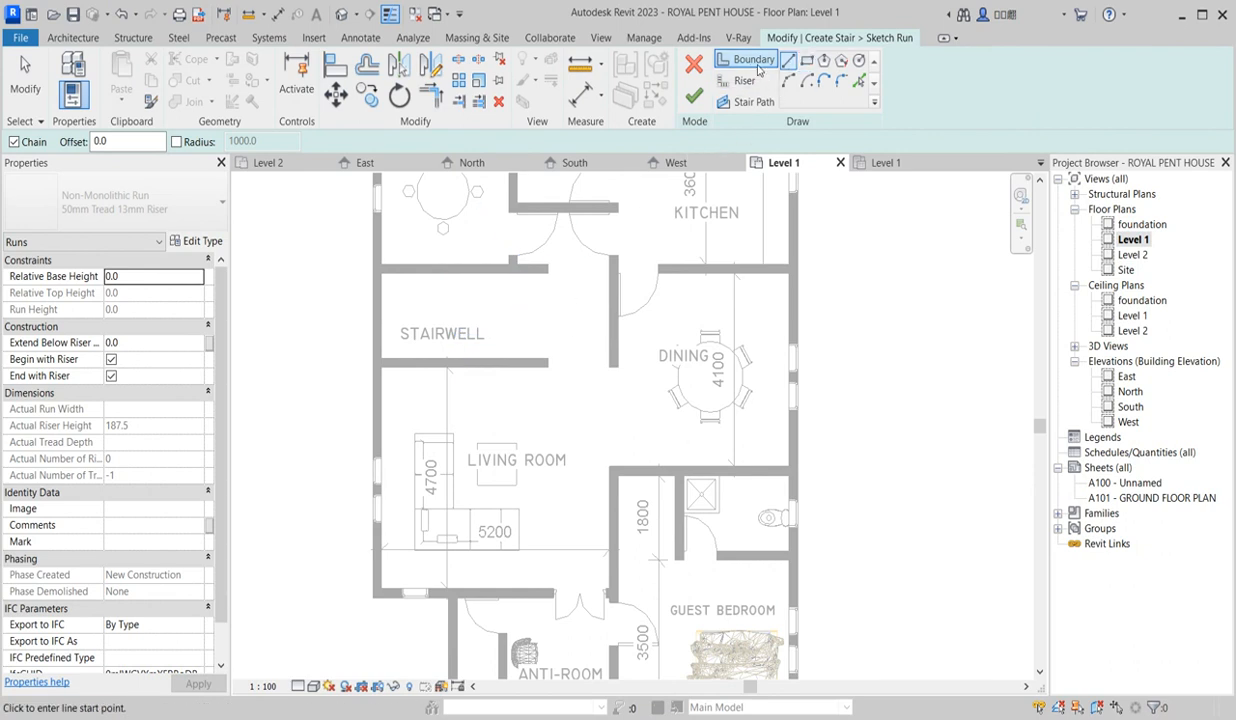
click(808, 60)
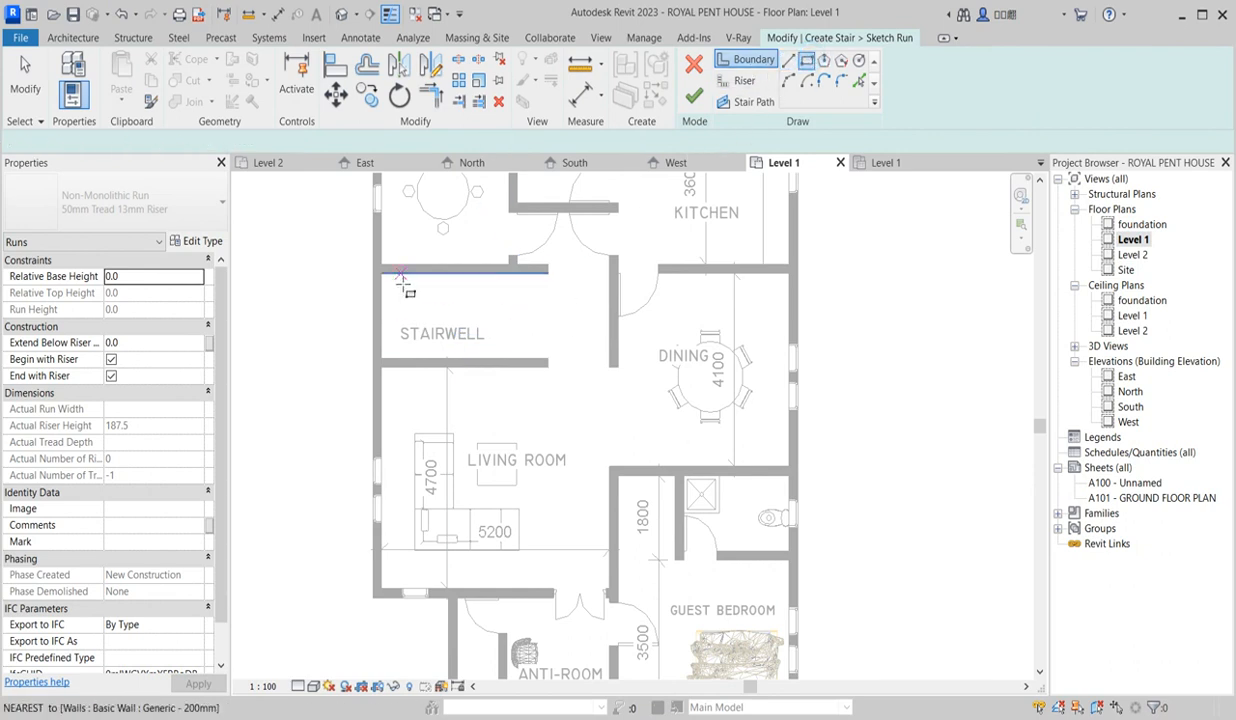
click(384, 277)
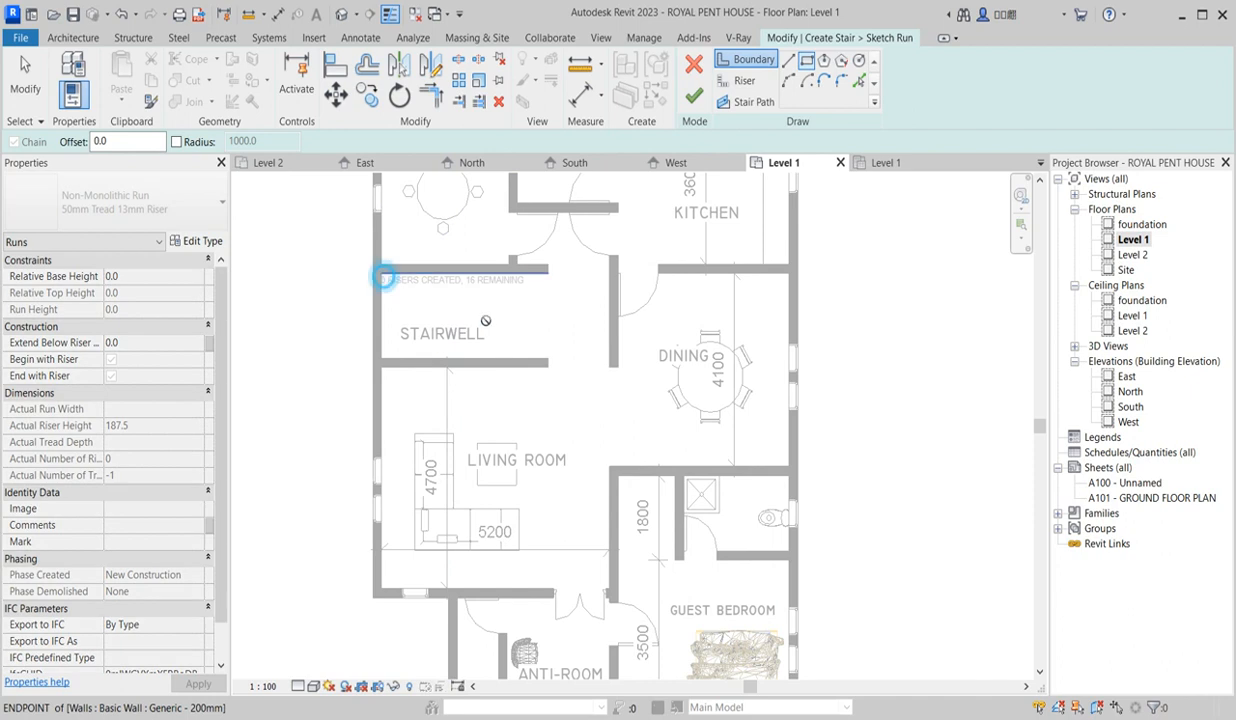
click(548, 359)
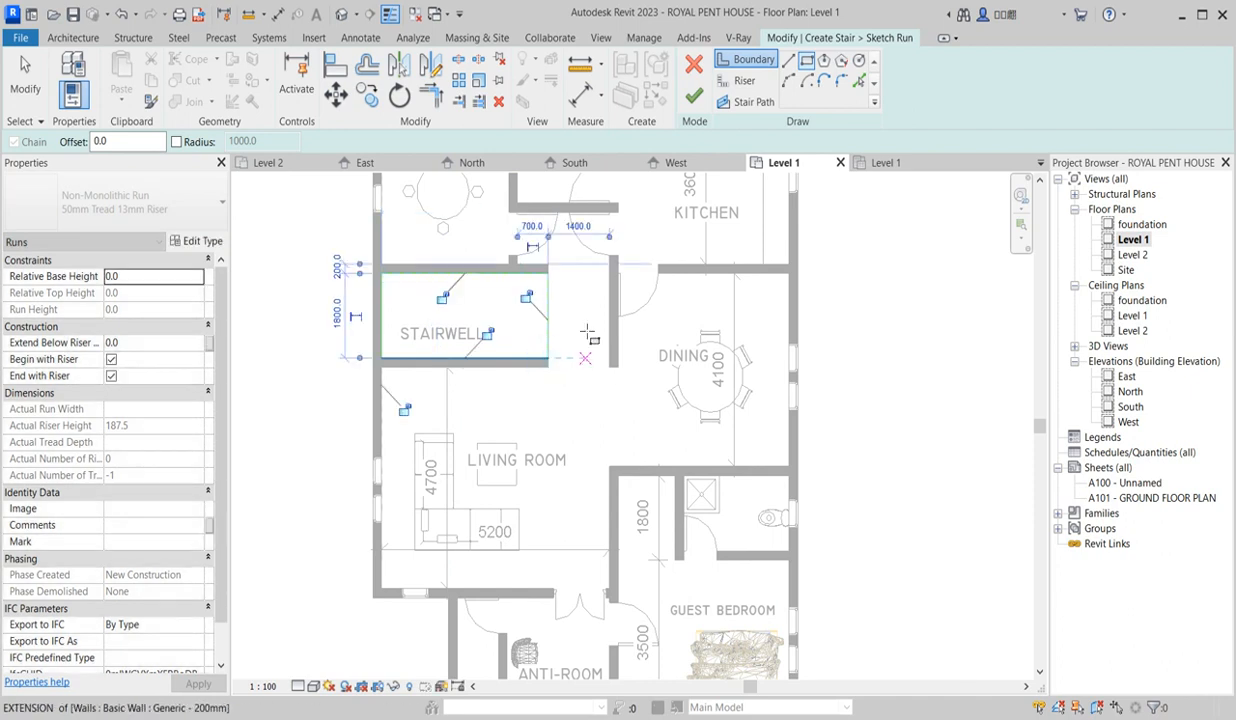
- Draw a 900 mm helper riser line along the stairwell's north boundary, starting at its northwest corner
right_click(579, 296)
click(632, 304)
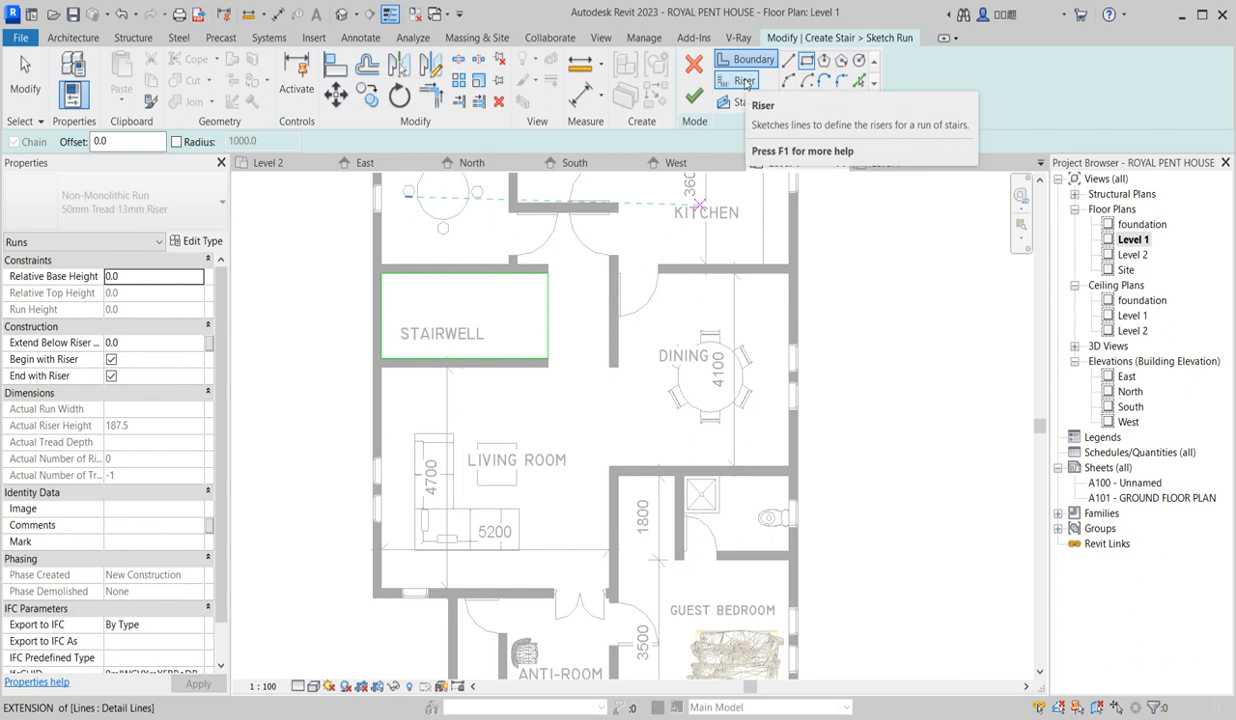
click(745, 82)
scroll(416, 300, up, 2)
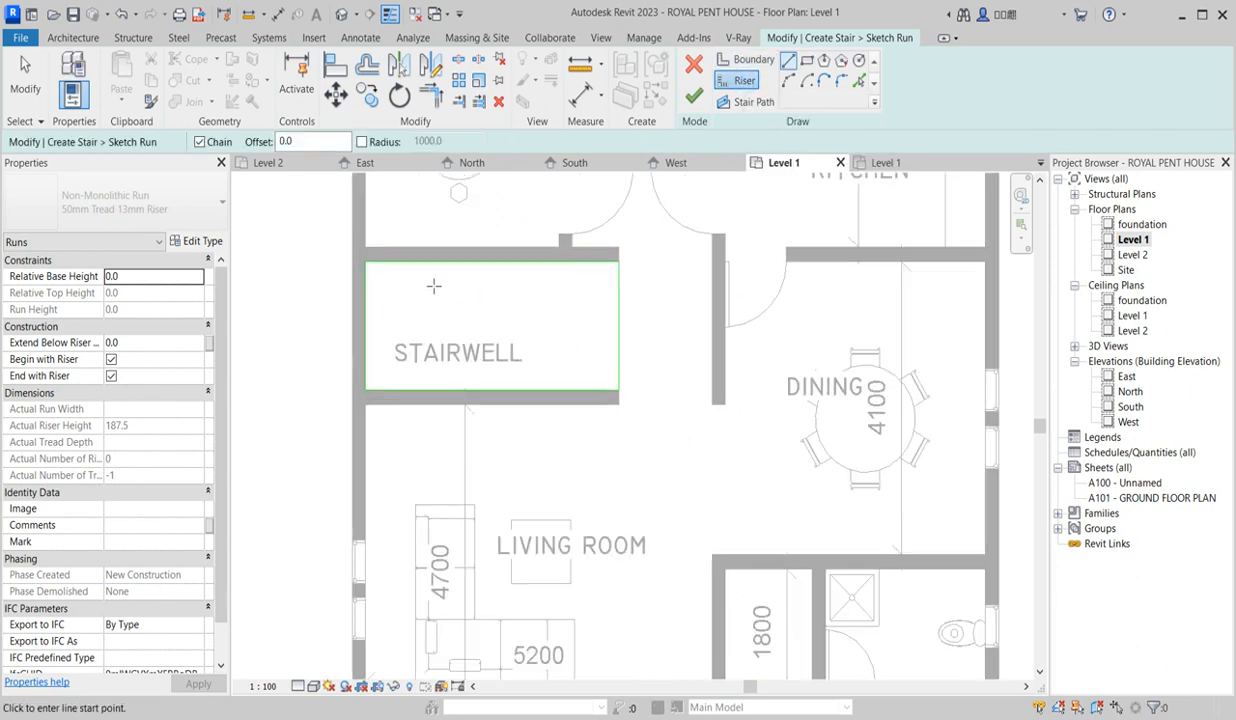
click(366, 263)
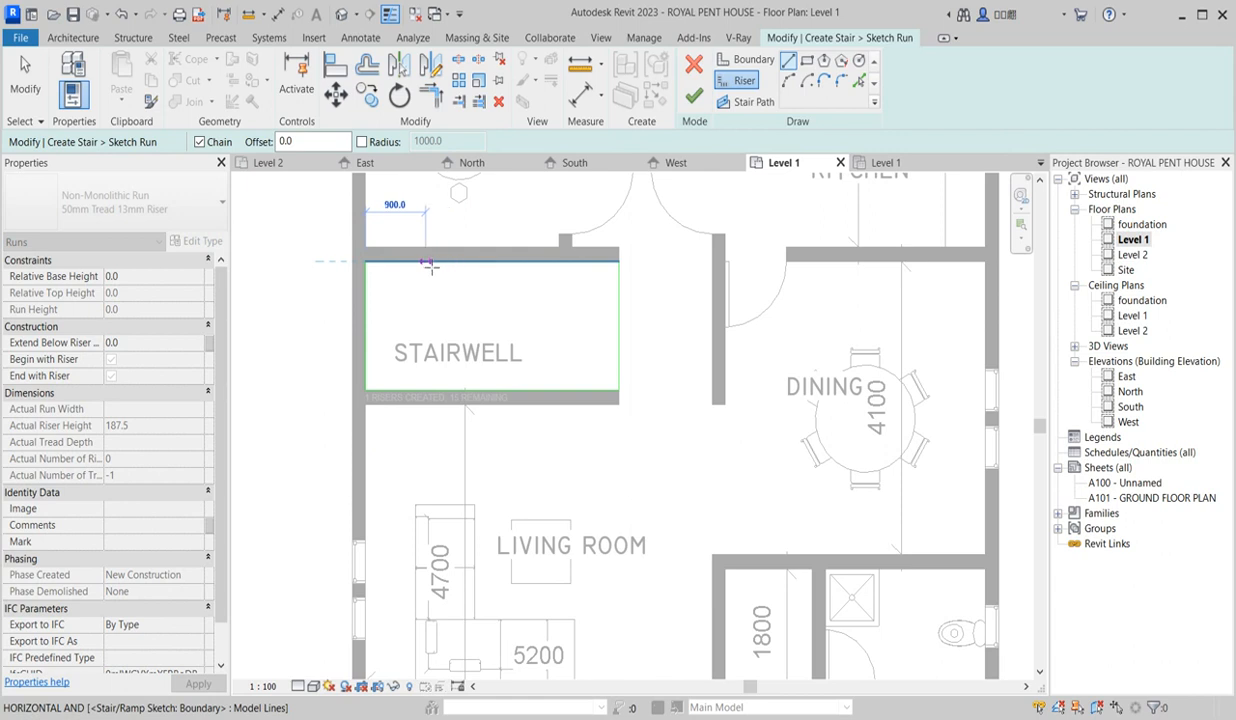
scroll(432, 265, up, 2)
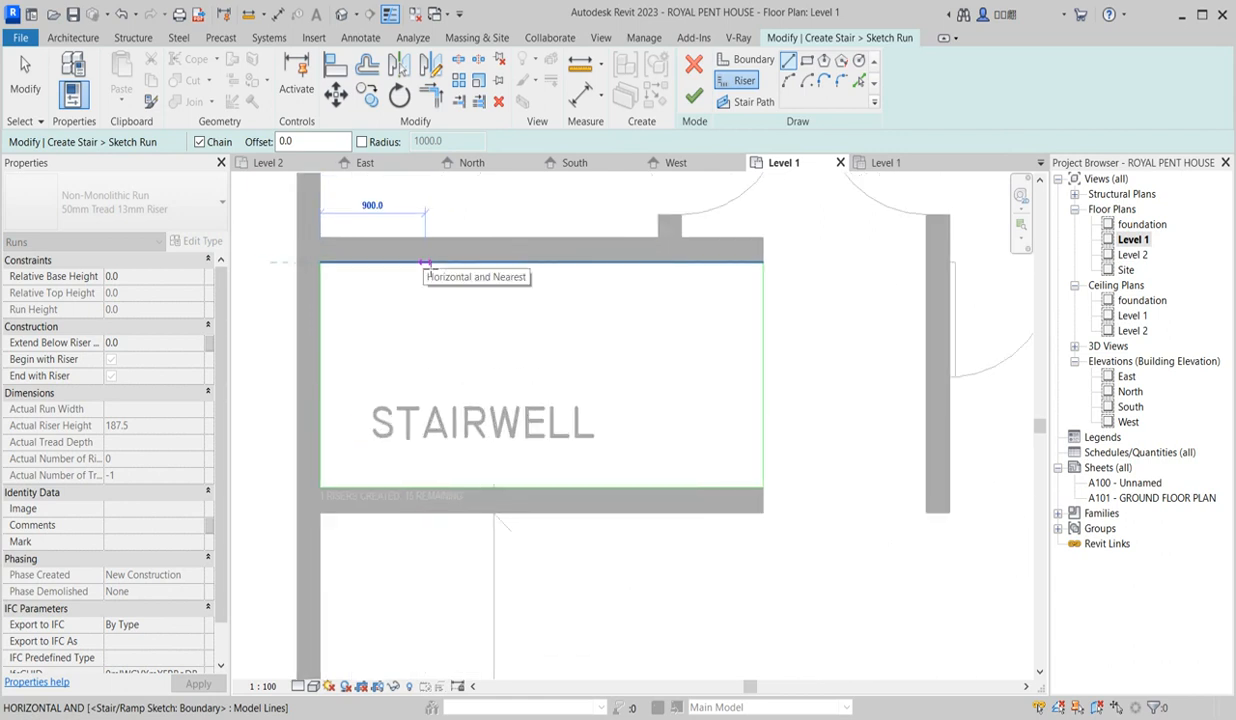
click(427, 264)
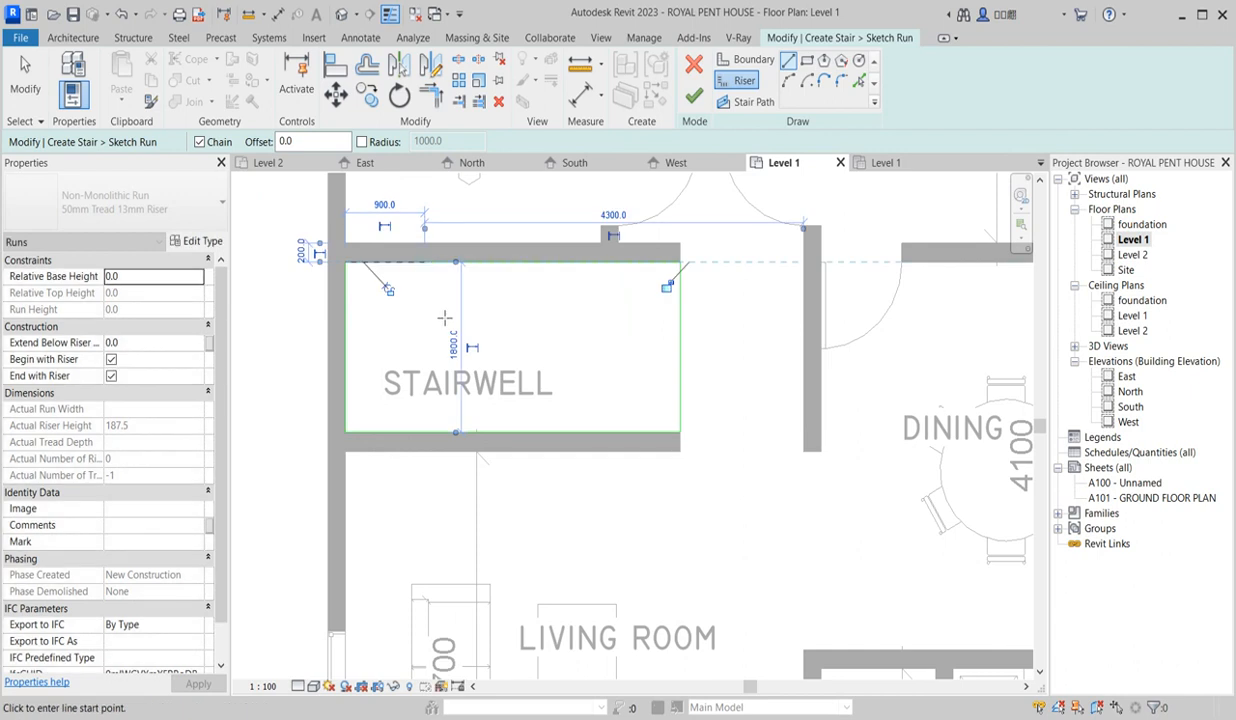
- Draw a riser line about 1100 mm long southward from the helper line's east end, and delete the helper line
click(424, 264)
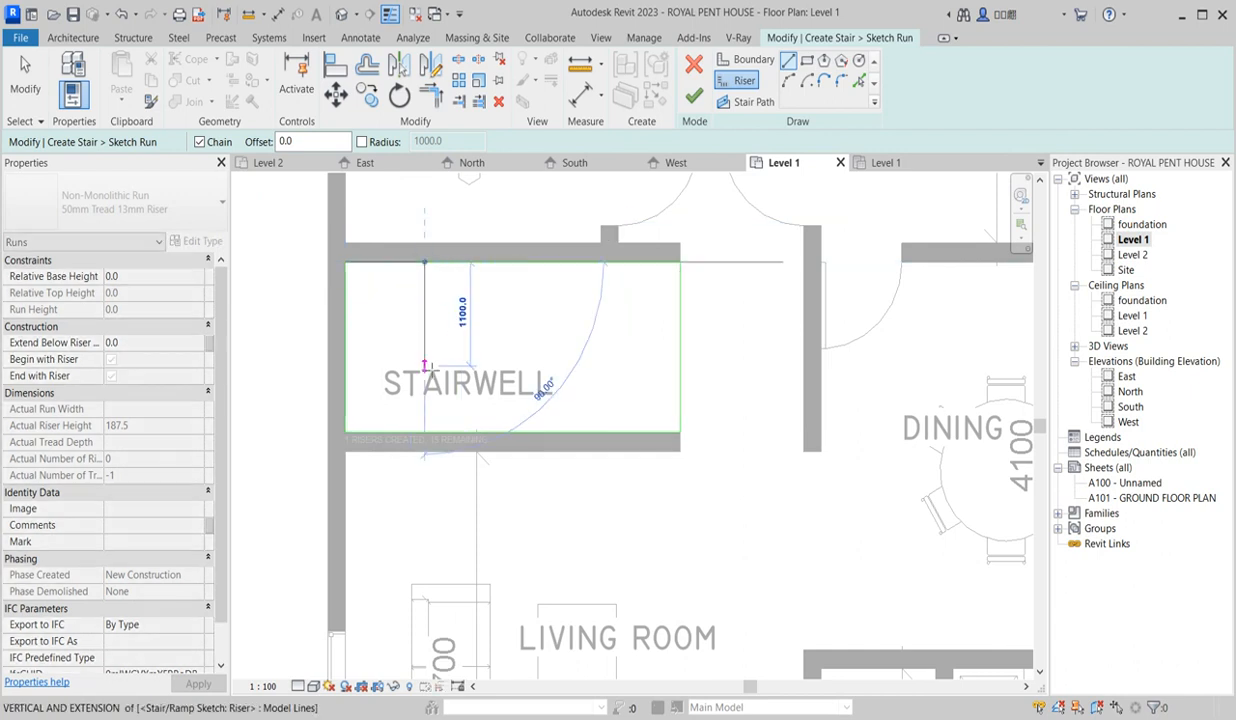
key(Escape)
key(Escape)
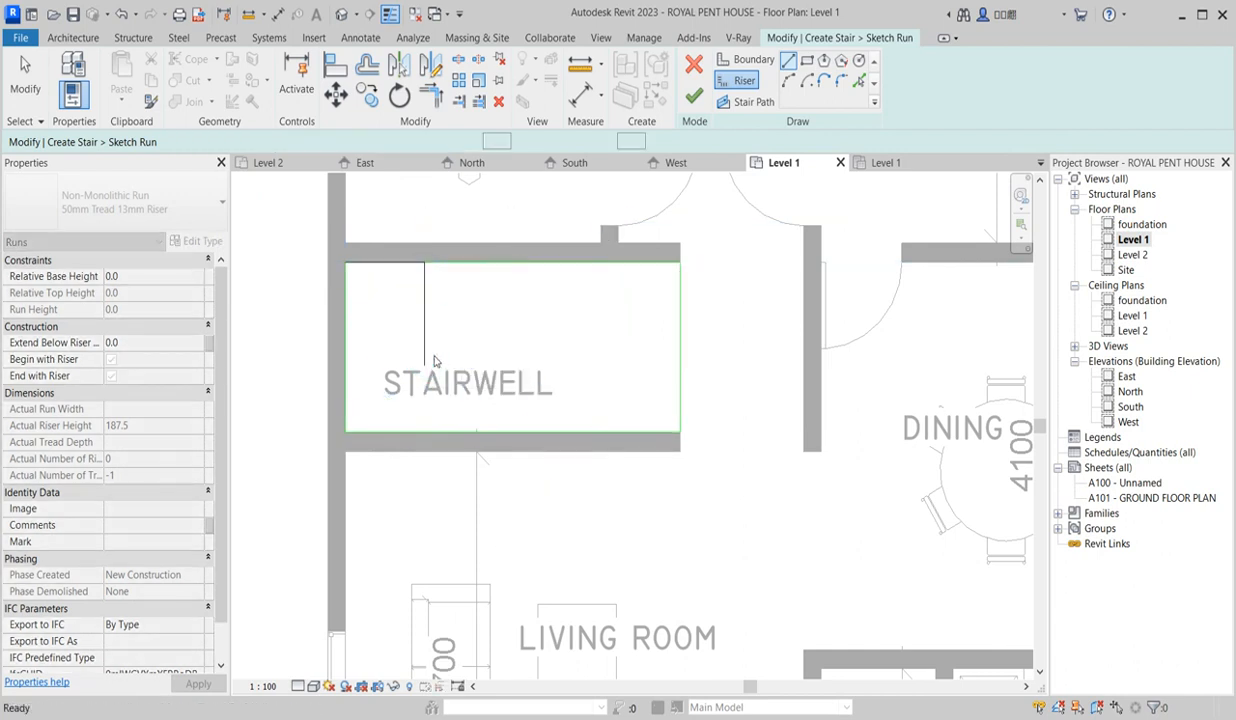
click(395, 266)
key(Delete)
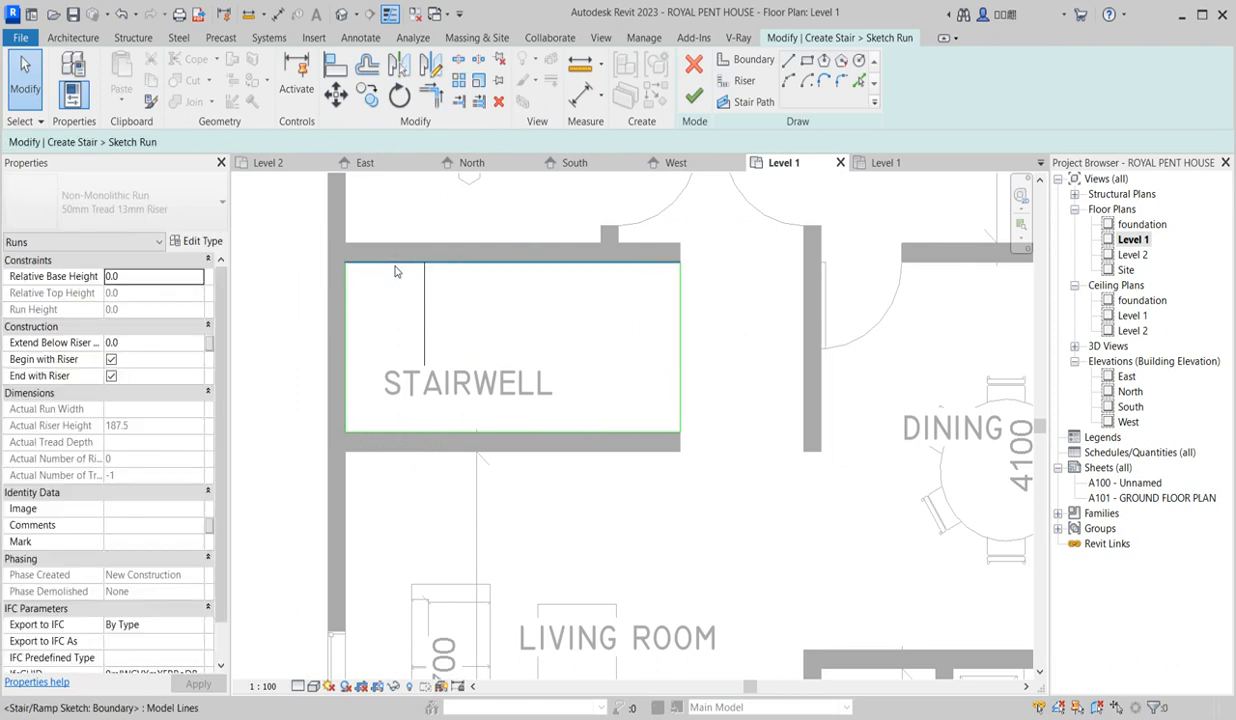
- Set the length of the vertical riser line in the stairwell to 900 mm
scroll(428, 276, up, 1)
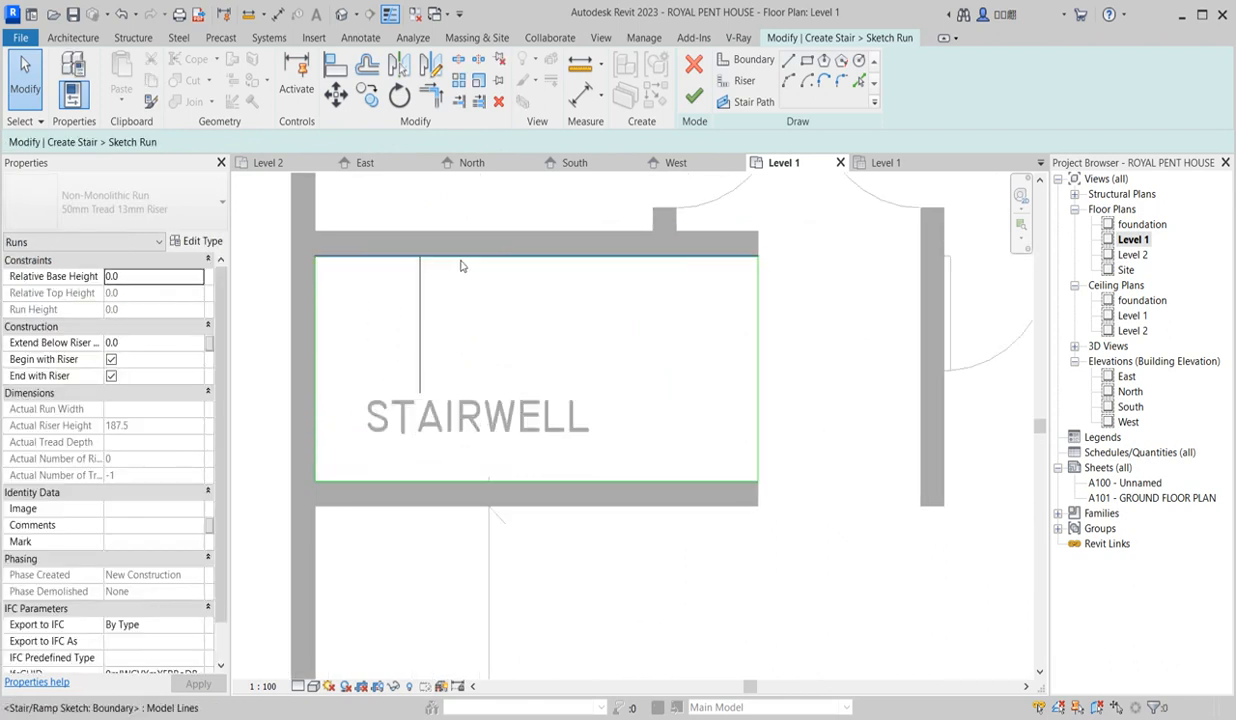
click(419, 355)
click(459, 324)
text(90)
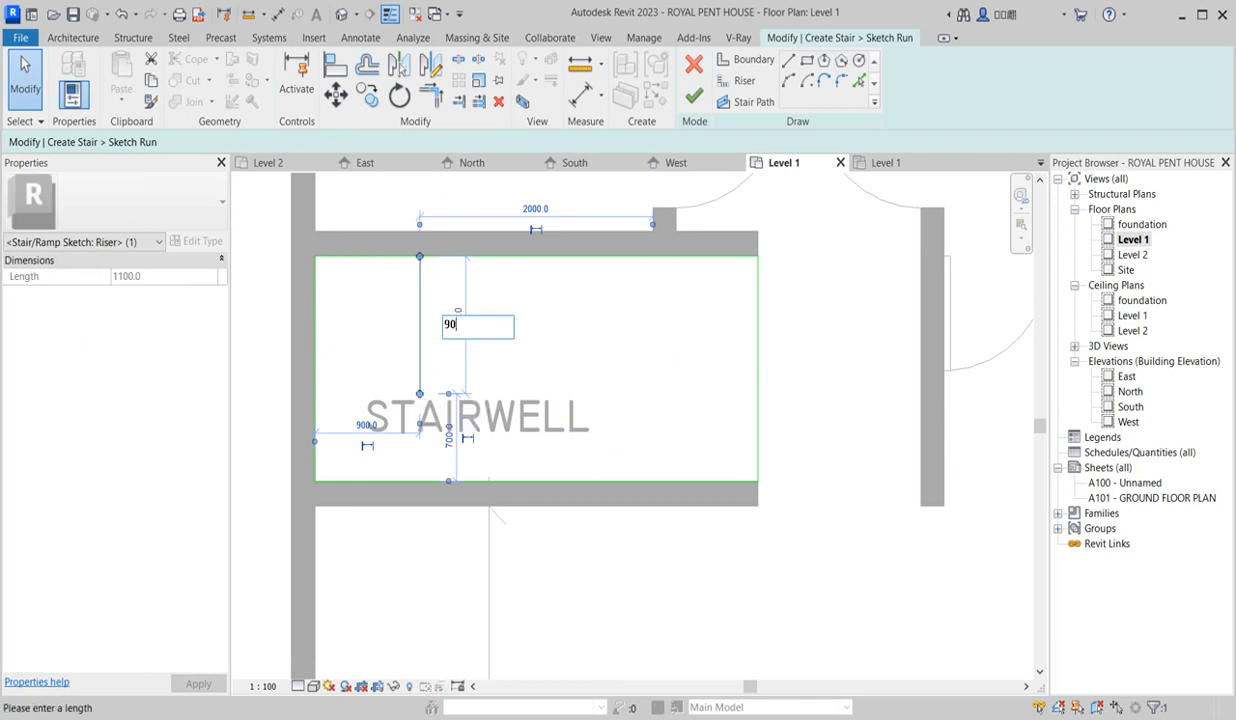
text(0)
key(Return)
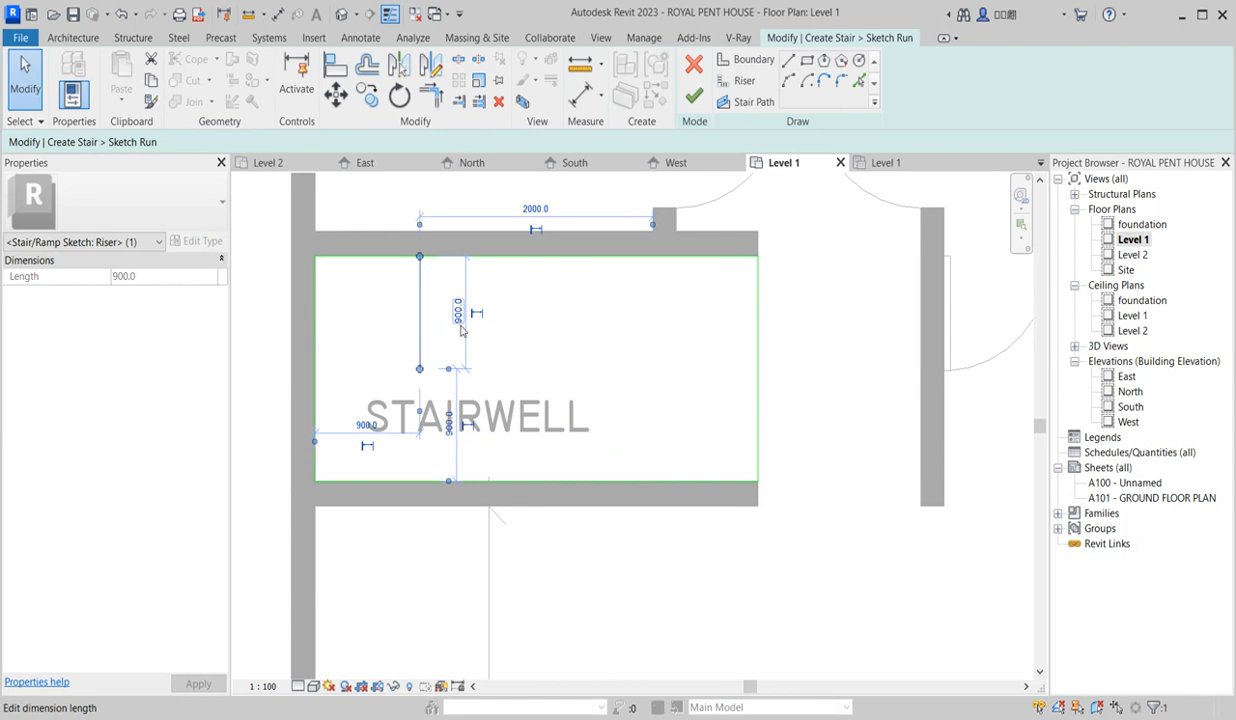
click(565, 362)
- Offset the riser eastward with copies at 300 mm spacing, adding nine more risers along the stairwell's north half
scroll(440, 395, down, 2)
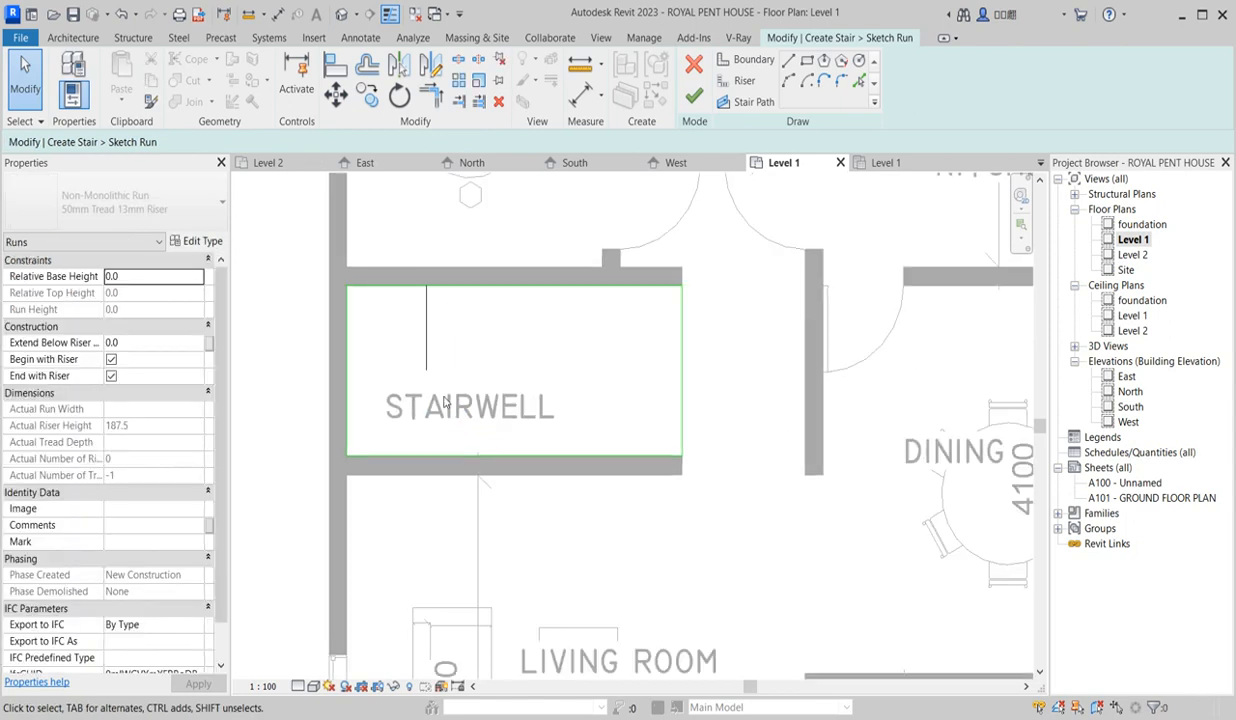
scroll(440, 403, down, 4)
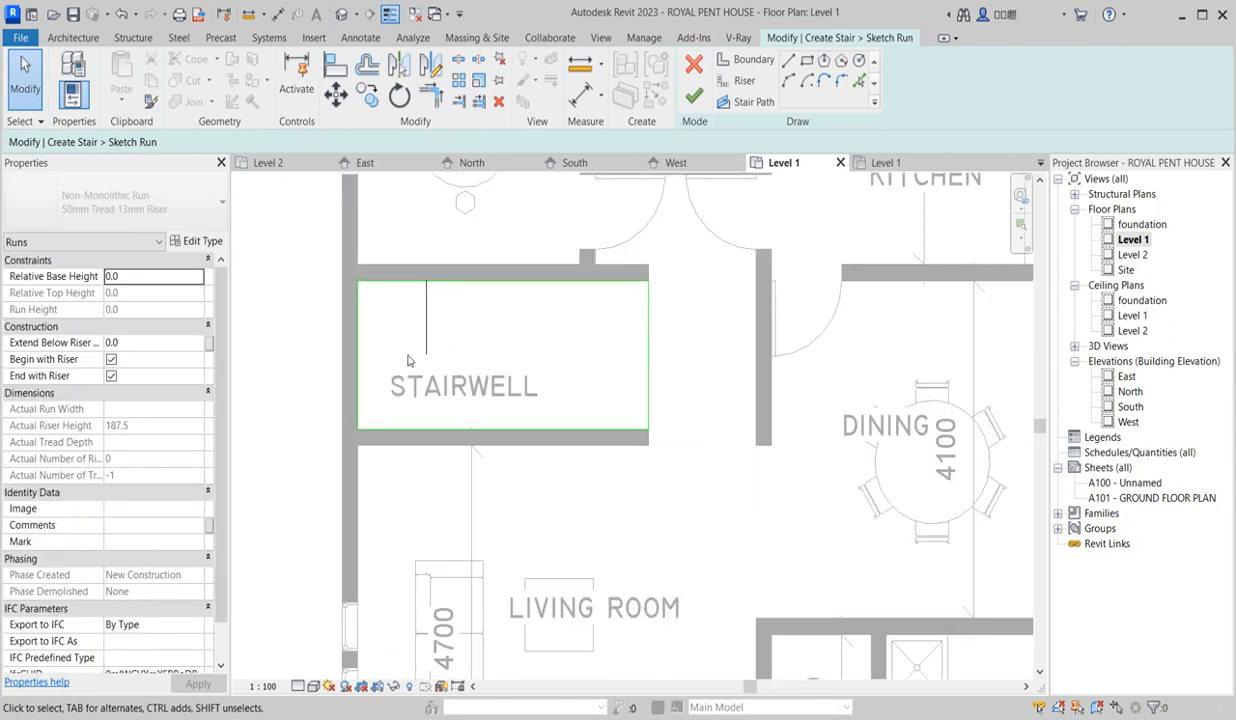
scroll(475, 305, down, 1)
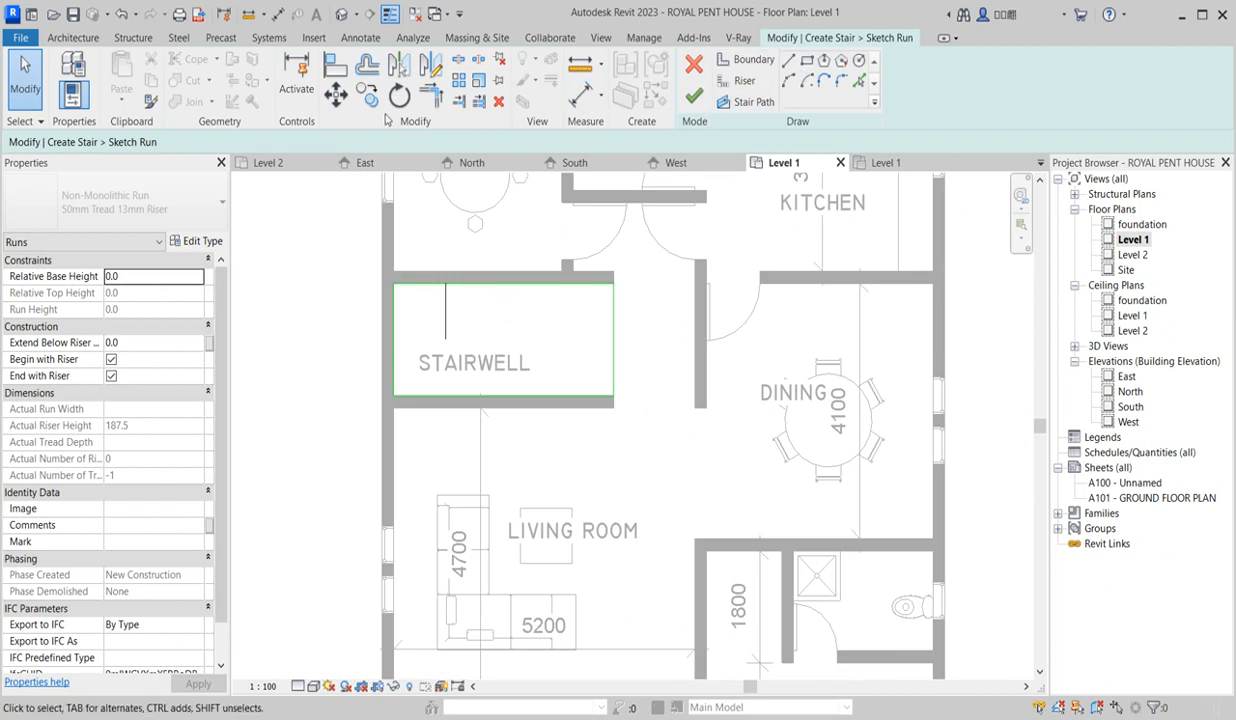
click(366, 63)
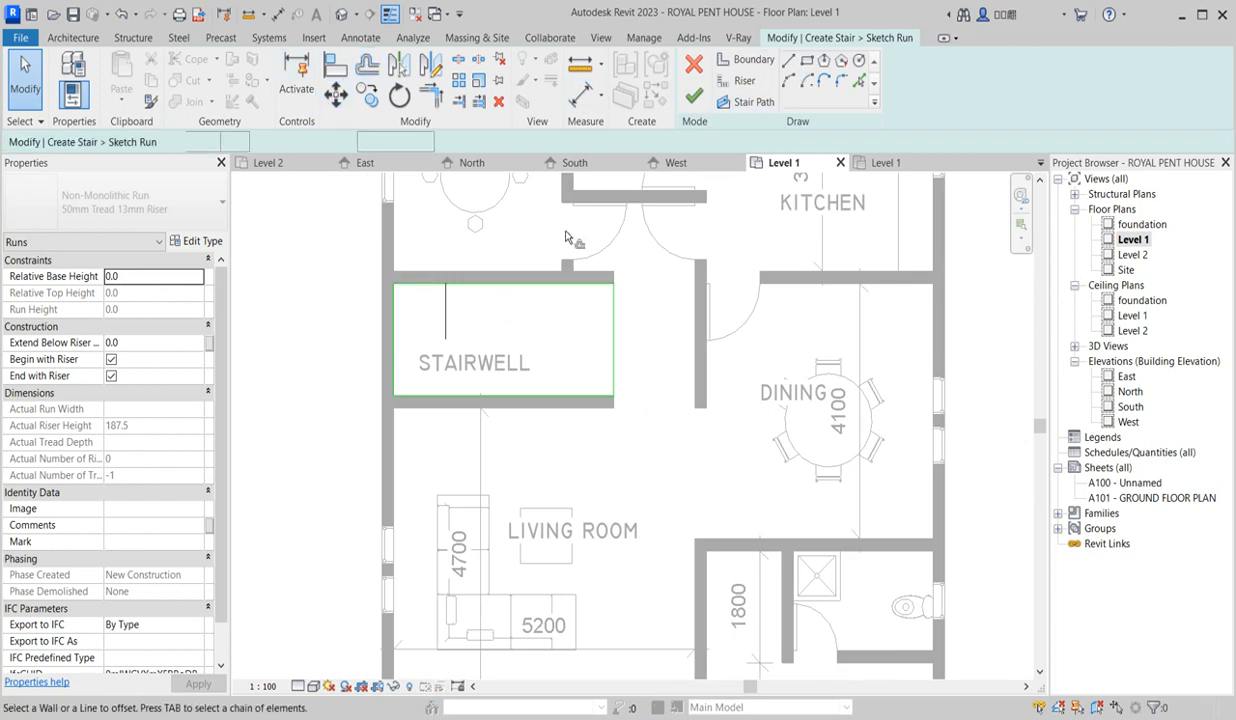
scroll(436, 332, up, 2)
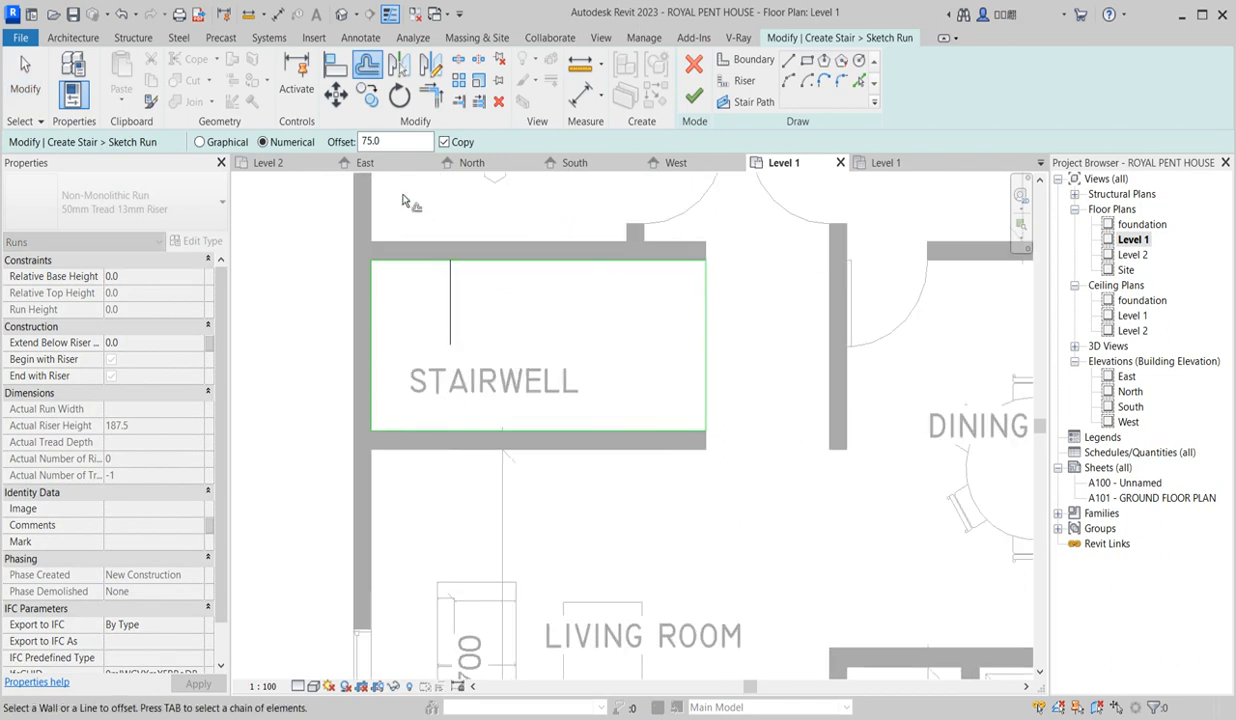
double_click(366, 142)
click(451, 305)
click(477, 303)
click(503, 303)
click(530, 305)
click(556, 305)
click(583, 305)
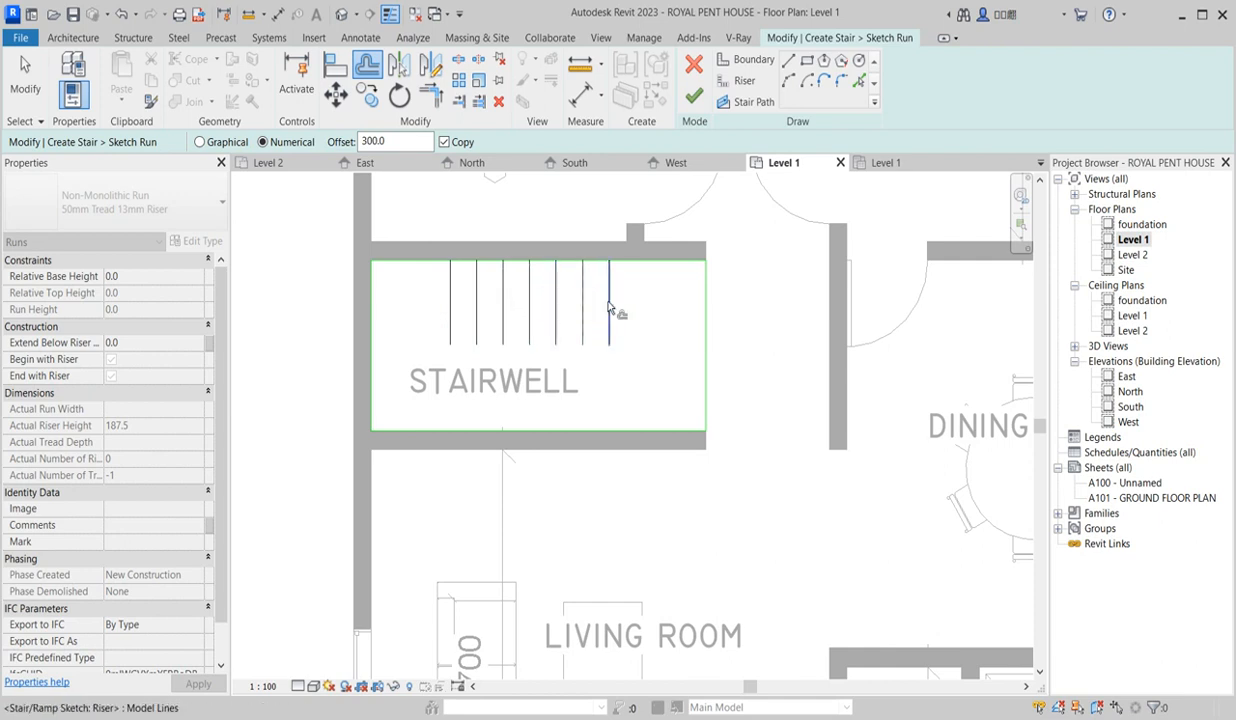
click(610, 305)
click(636, 302)
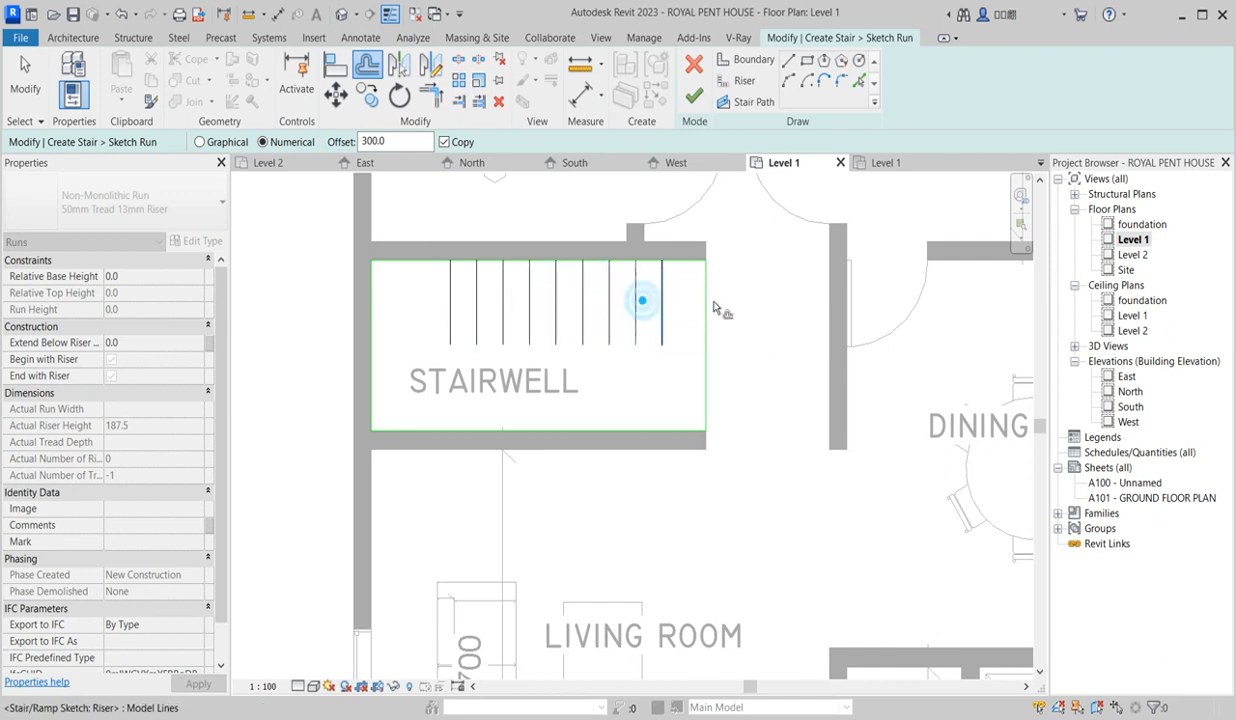
click(662, 310)
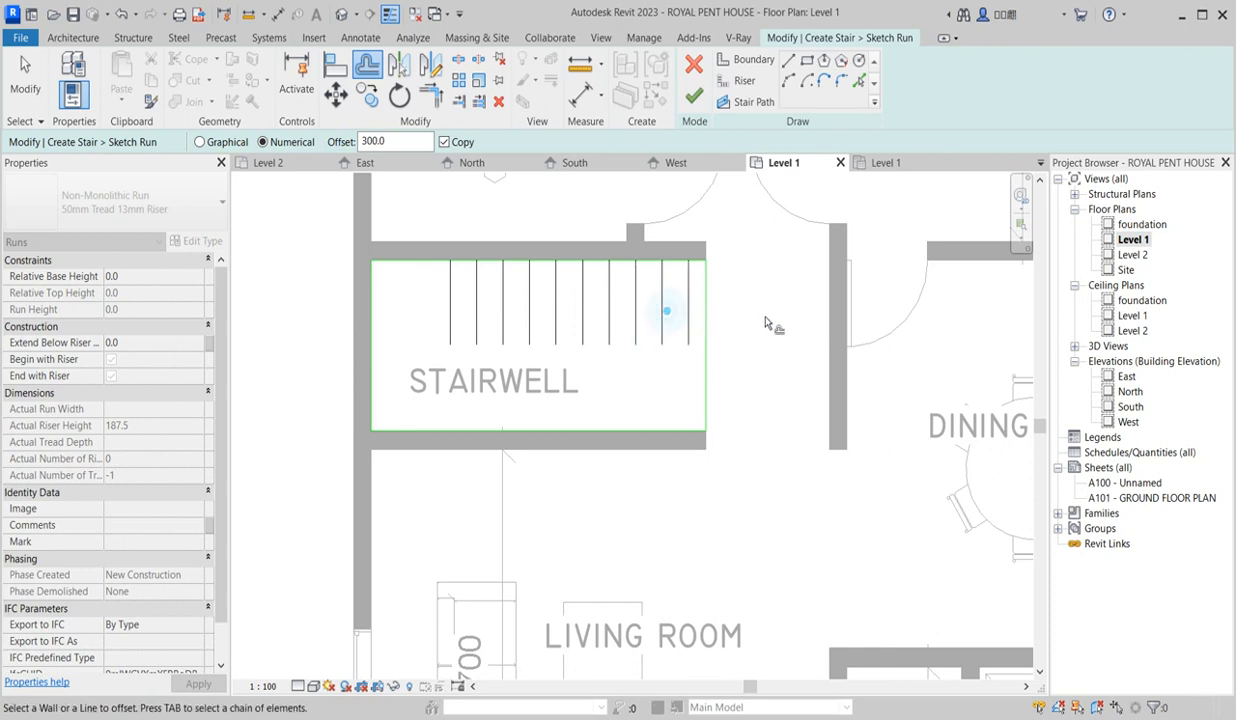
right_click(744, 295)
click(790, 300)
right_click(760, 288)
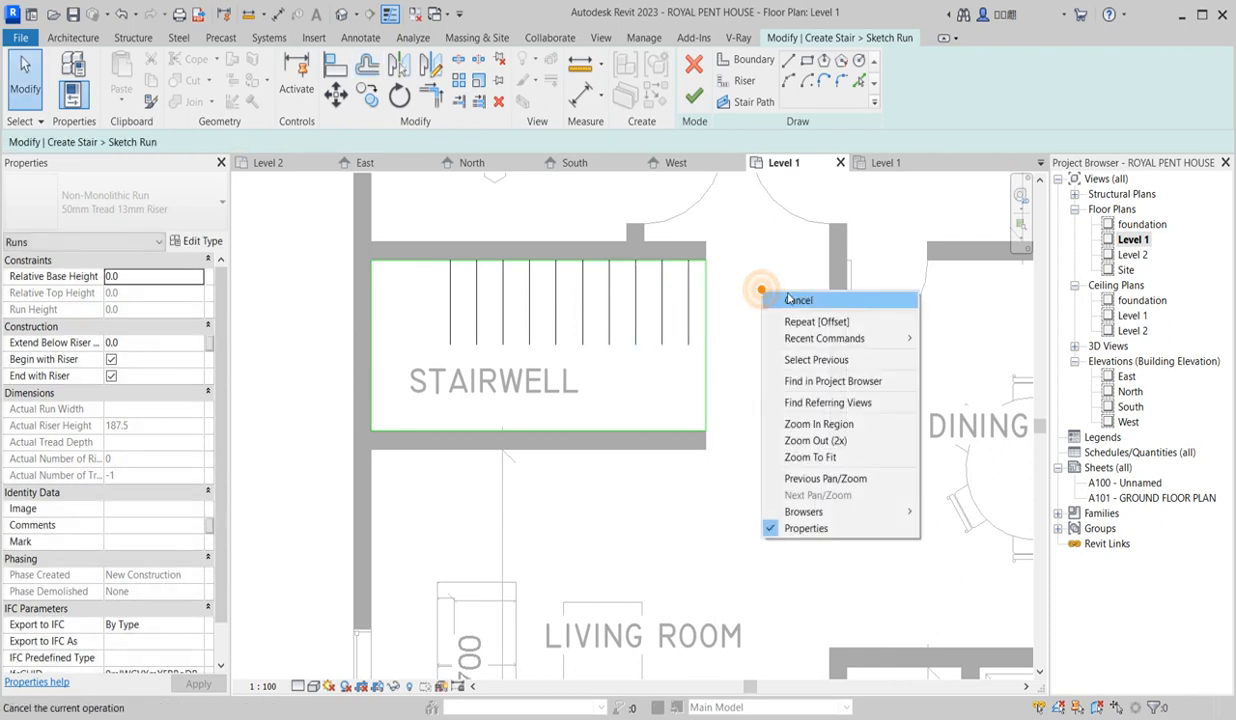
click(797, 300)
- Delete the boundary line across the stairwell's east opening and move all ten risers 100 mm east
click(706, 264)
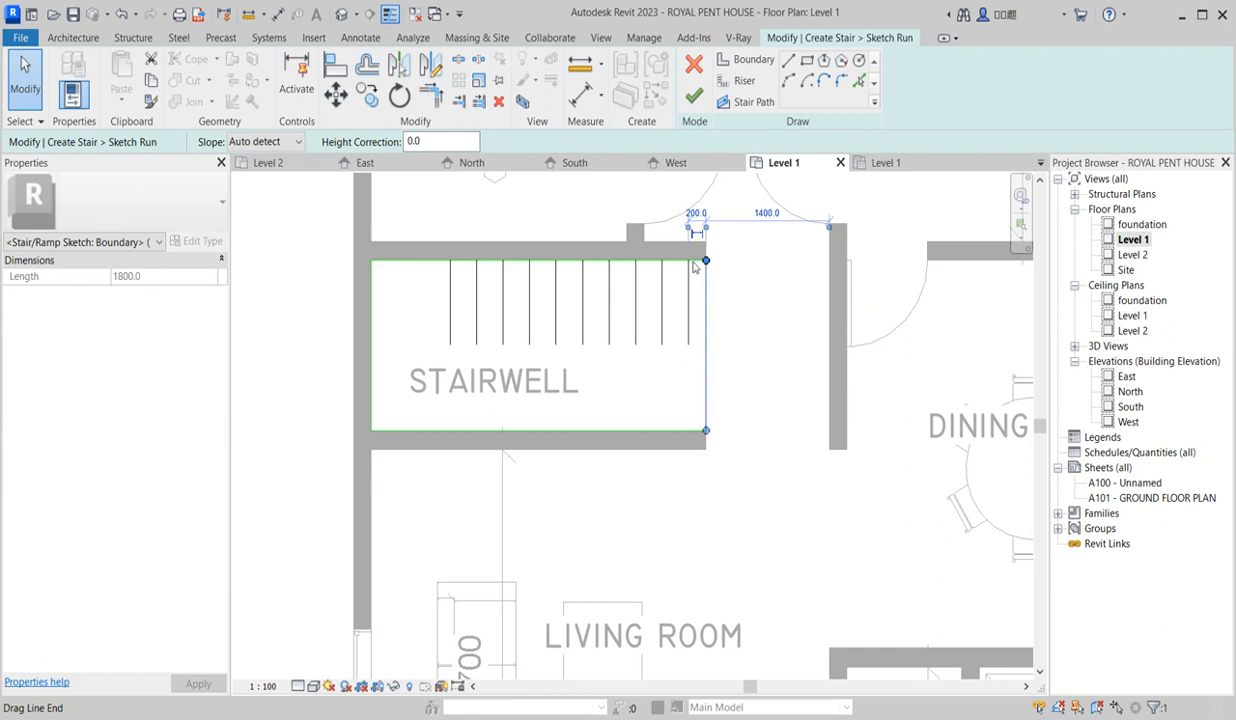
click(497, 101)
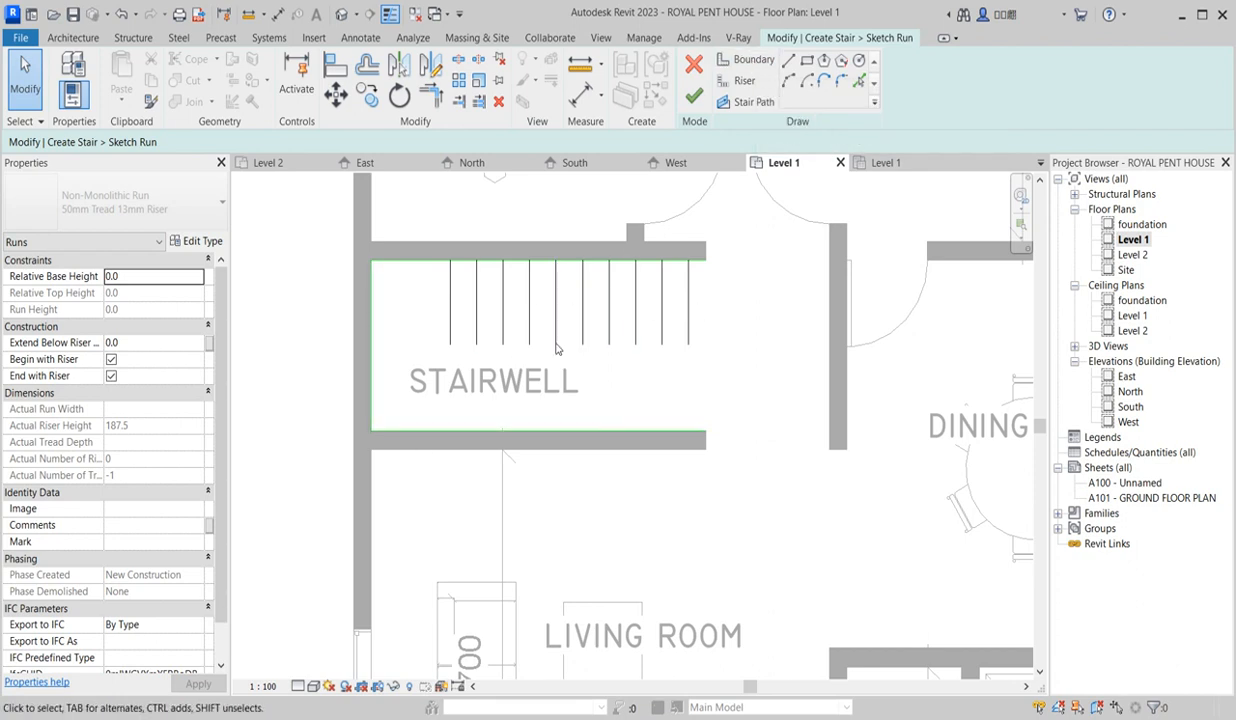
drag(727, 316, 423, 288)
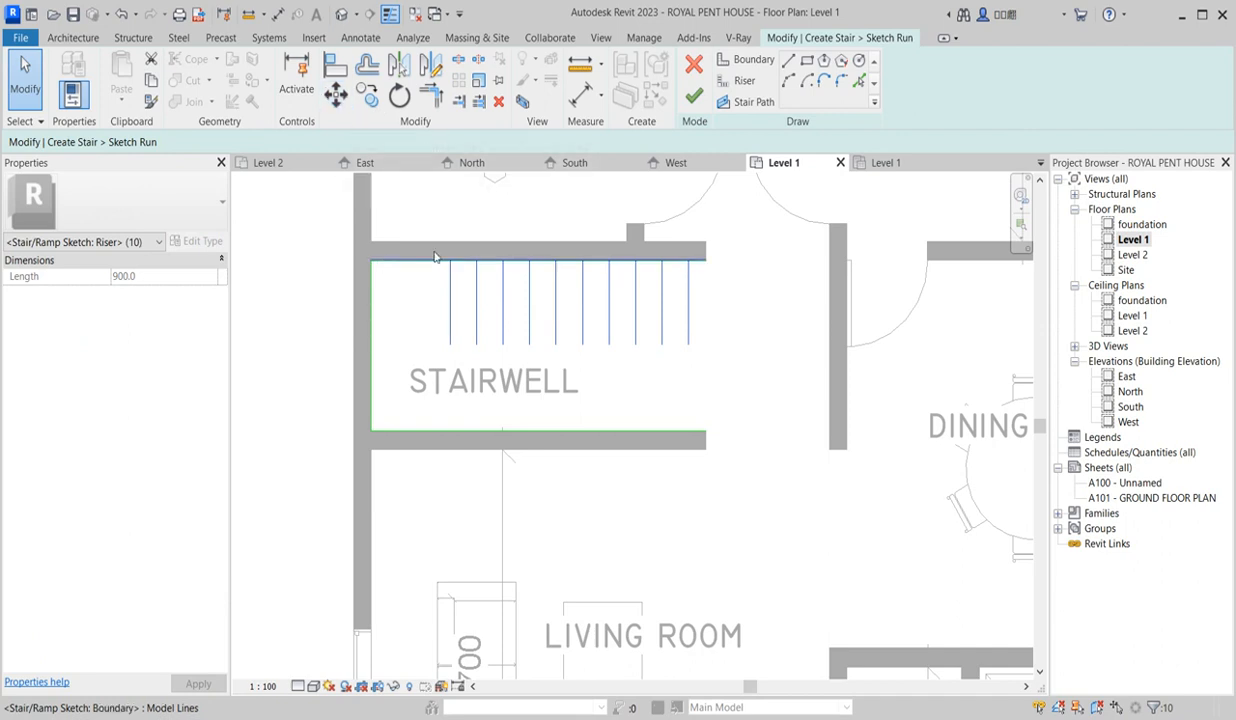
click(333, 100)
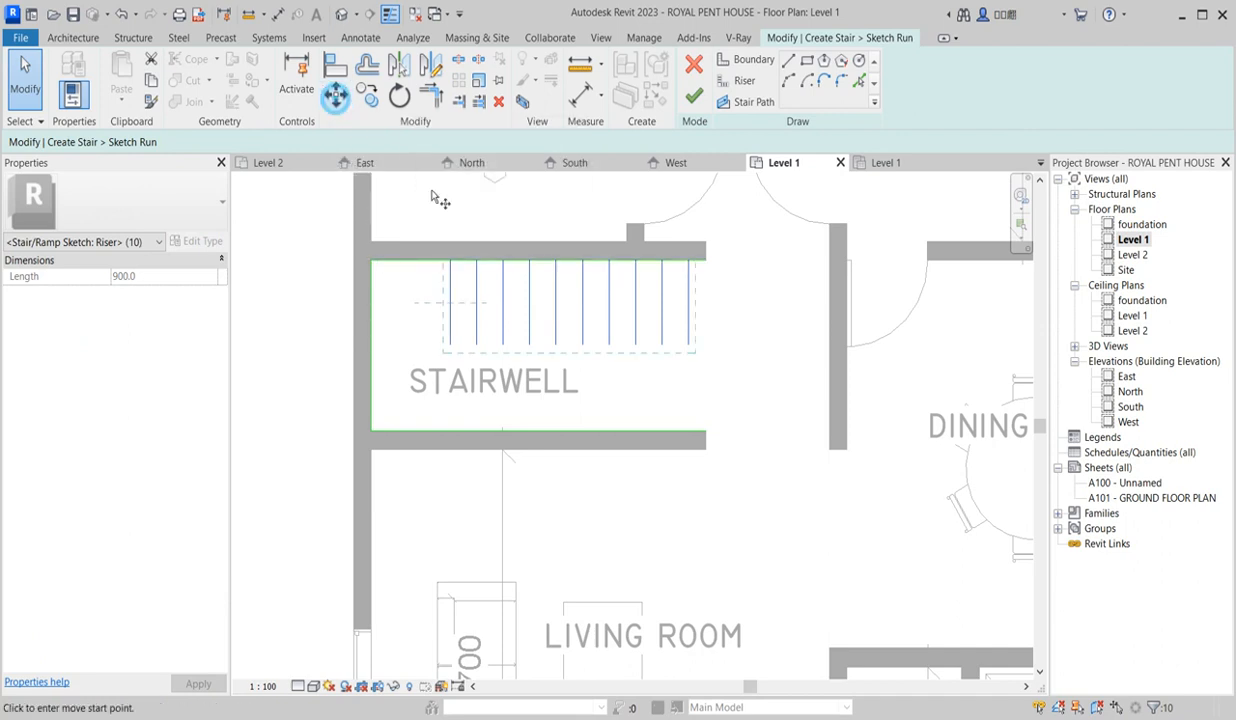
click(450, 262)
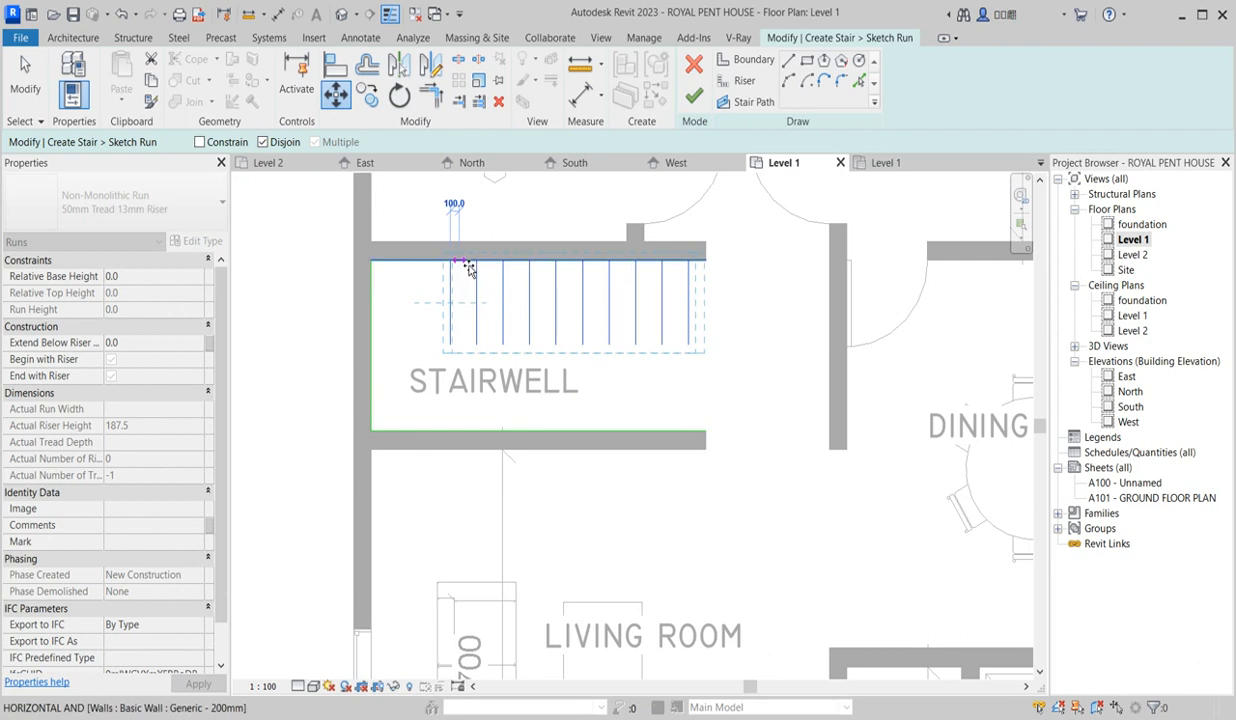
click(464, 265)
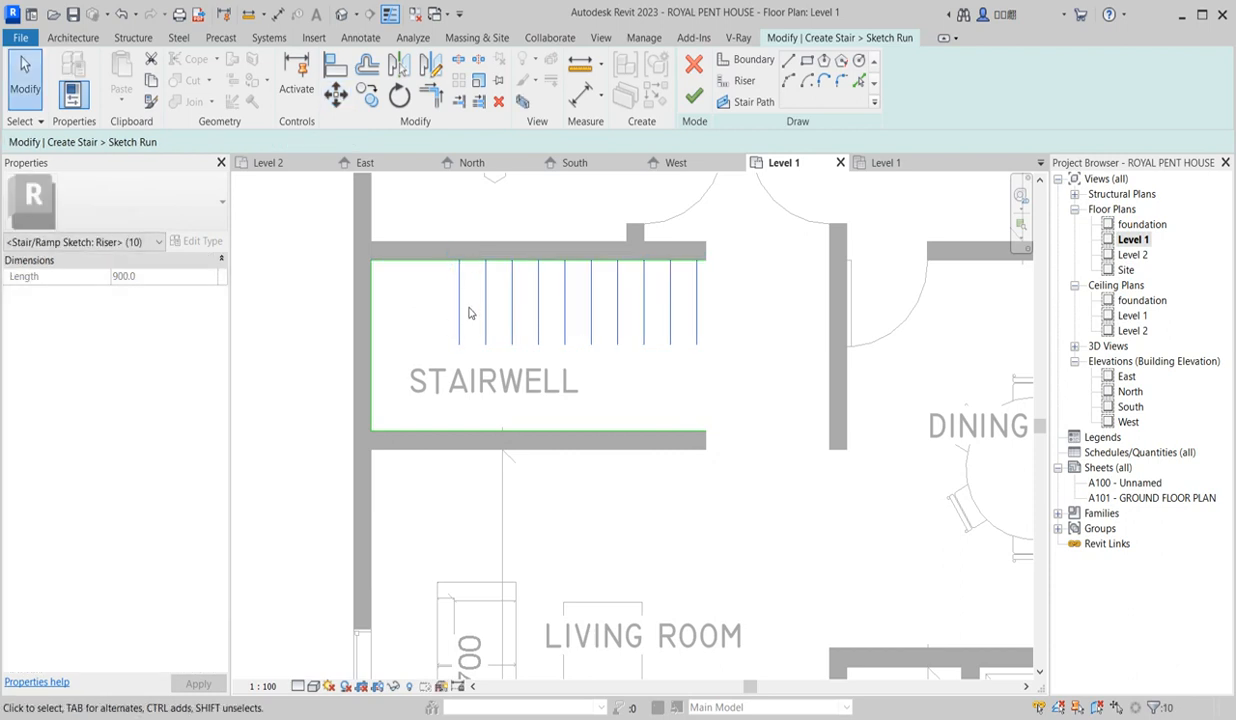
click(580, 95)
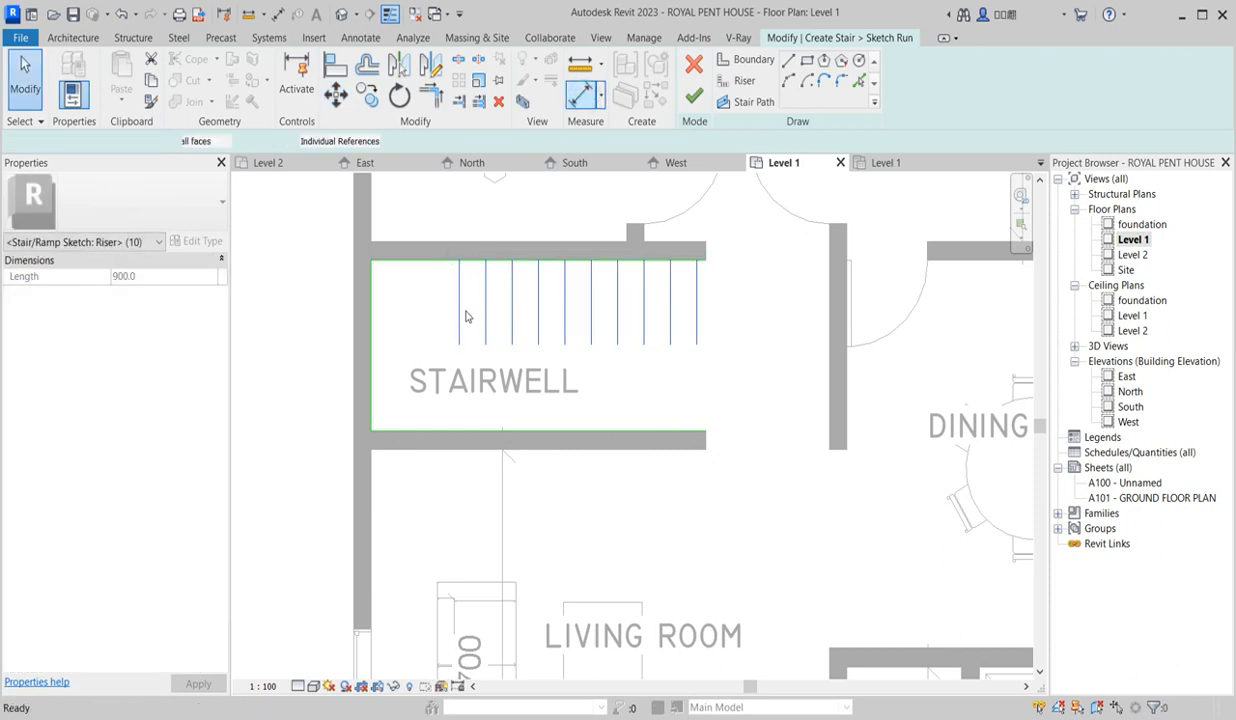
click(377, 336)
right_click(388, 316)
click(426, 325)
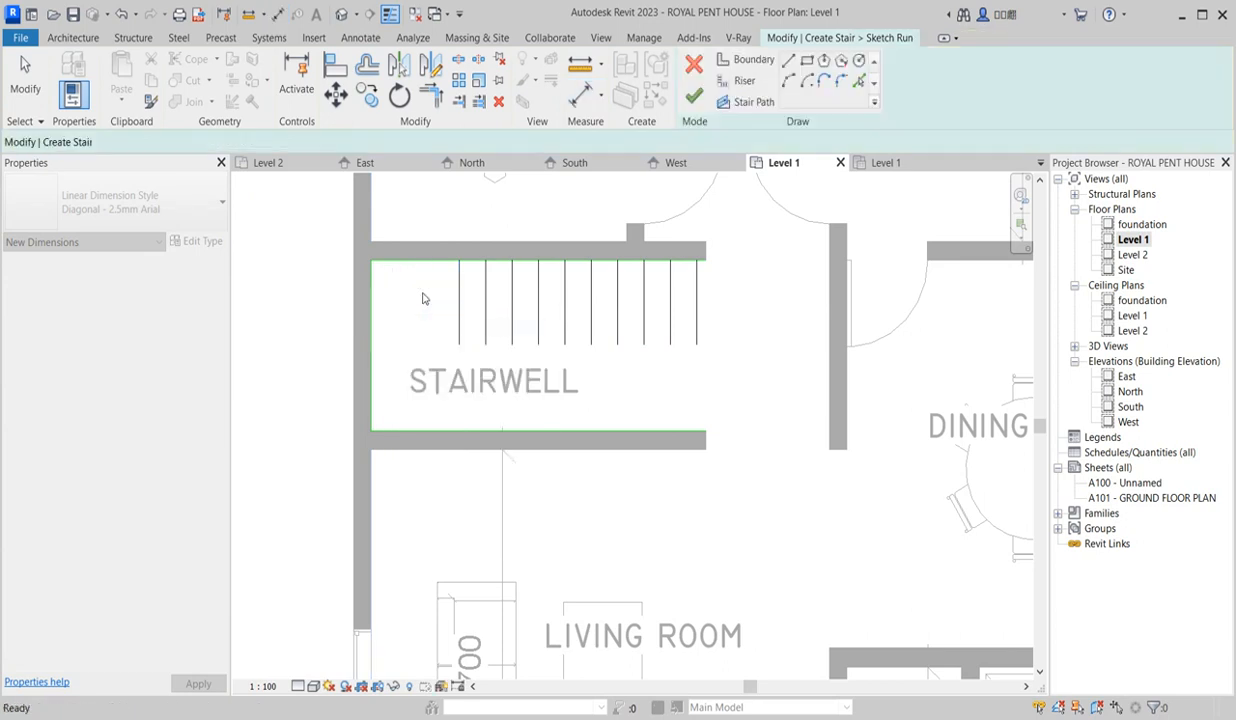
right_click(729, 255)
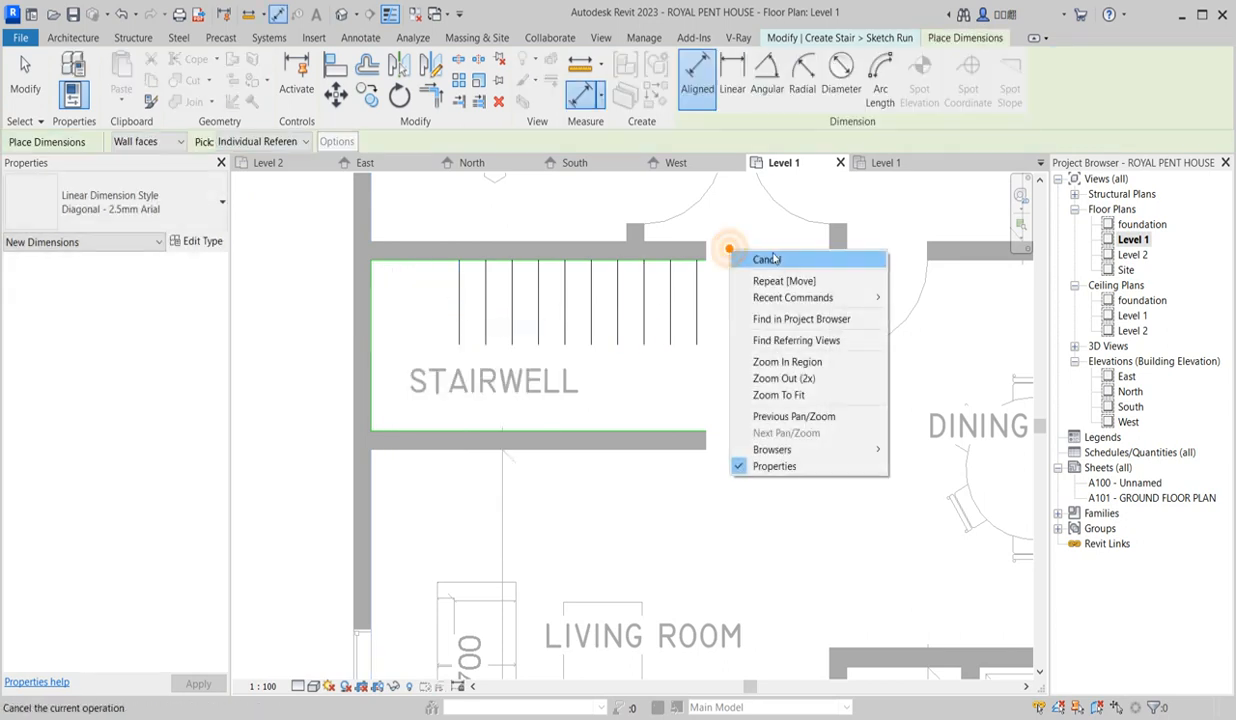
click(745, 256)
- Mirror the ten risers without copying about a horizontal axis through the west boundary line's midpoint, into the stairwell's south half
scroll(598, 262, up, 3)
scroll(580, 330, down, 2)
drag(425, 238, 716, 404)
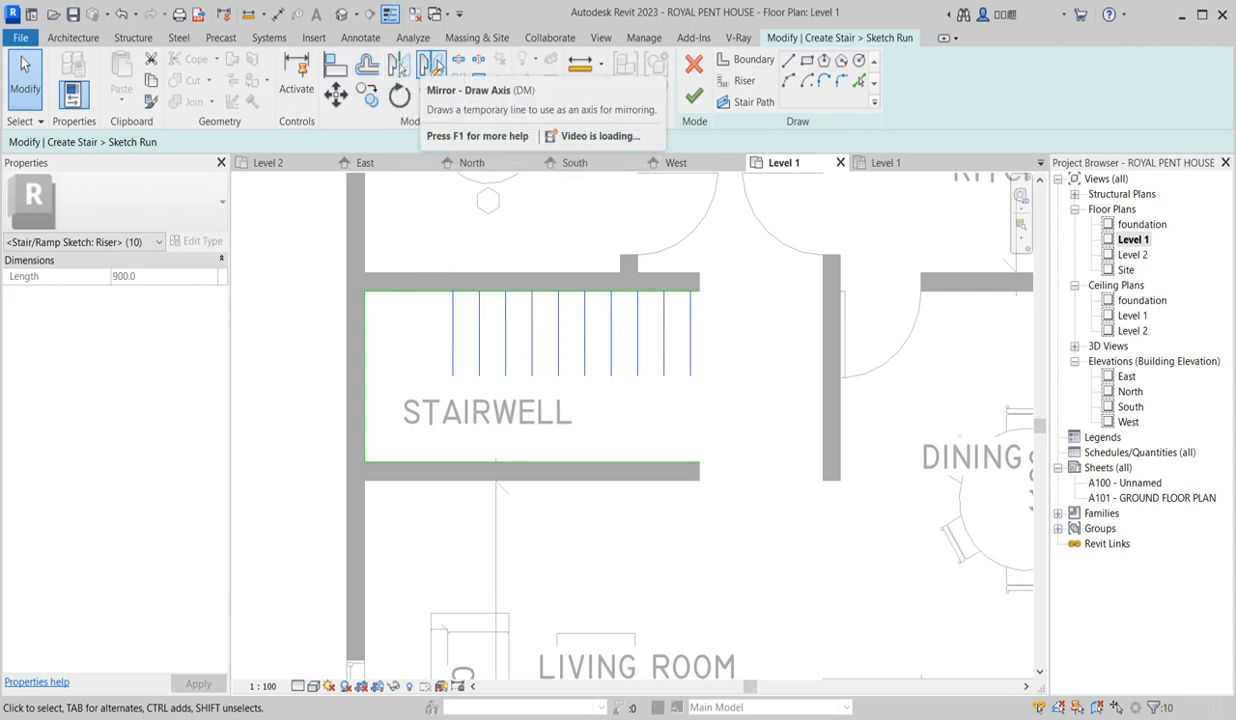
click(431, 64)
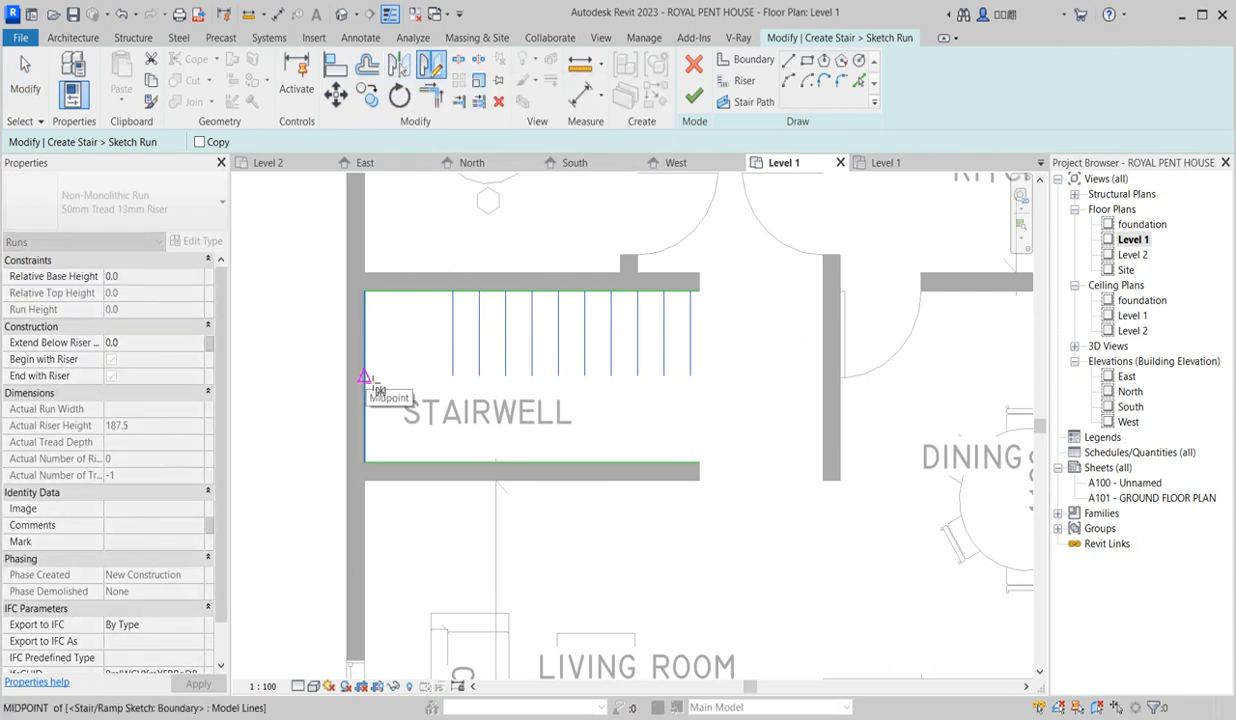
click(406, 376)
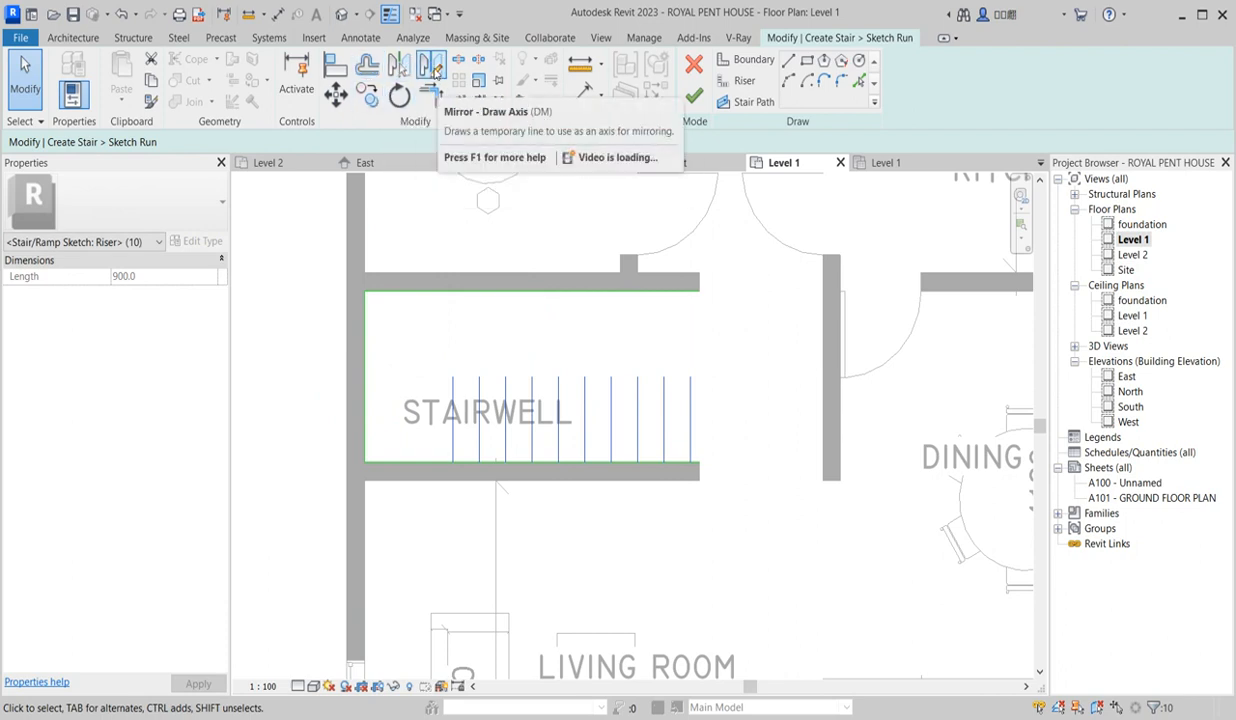
- Mirror the ten risers about the stairwell's horizontal centreline with Copy enabled, so both halves have risers
click(433, 67)
click(199, 142)
click(424, 377)
scroll(518, 377, up, 4)
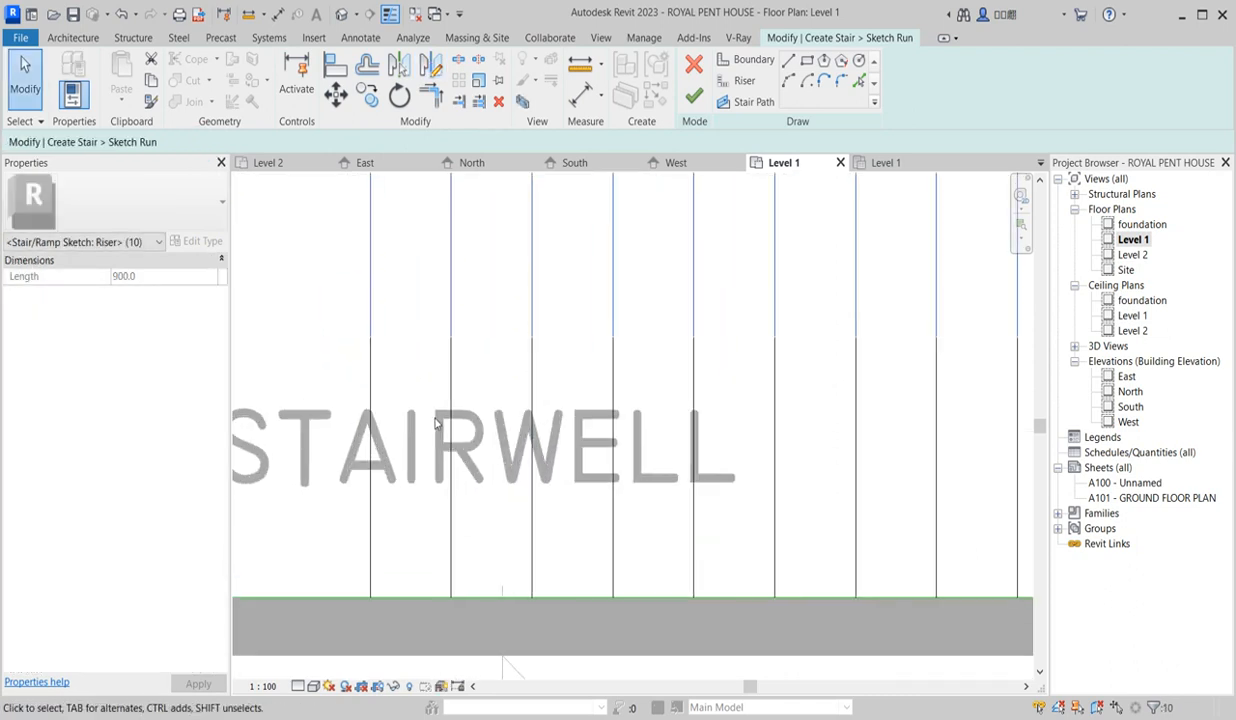
scroll(462, 355, down, 2)
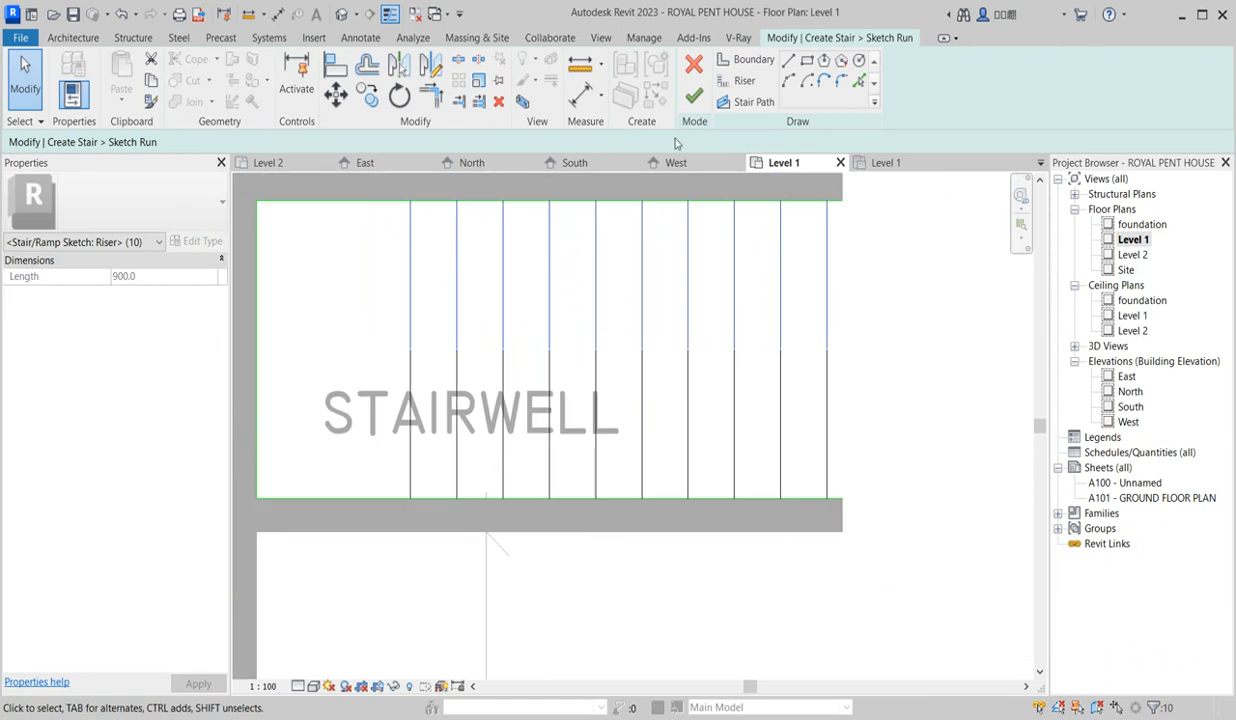
click(752, 62)
scroll(415, 350, up, 2)
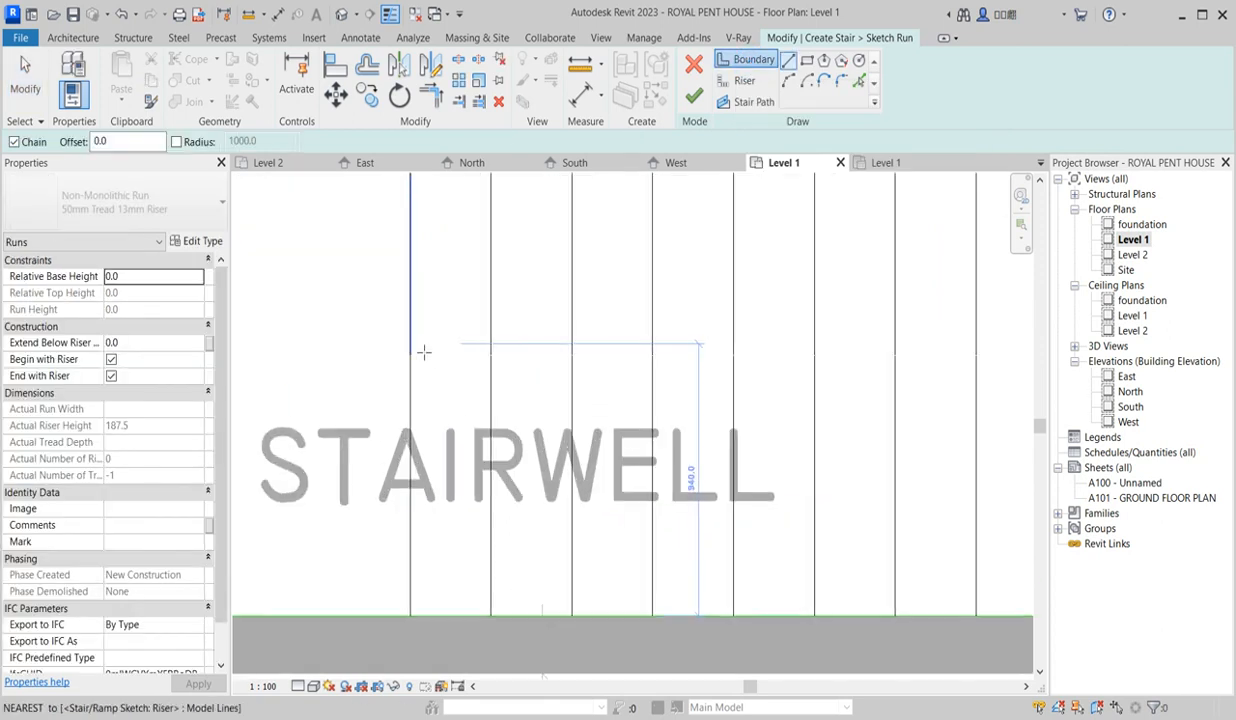
scroll(410, 350, down, 3)
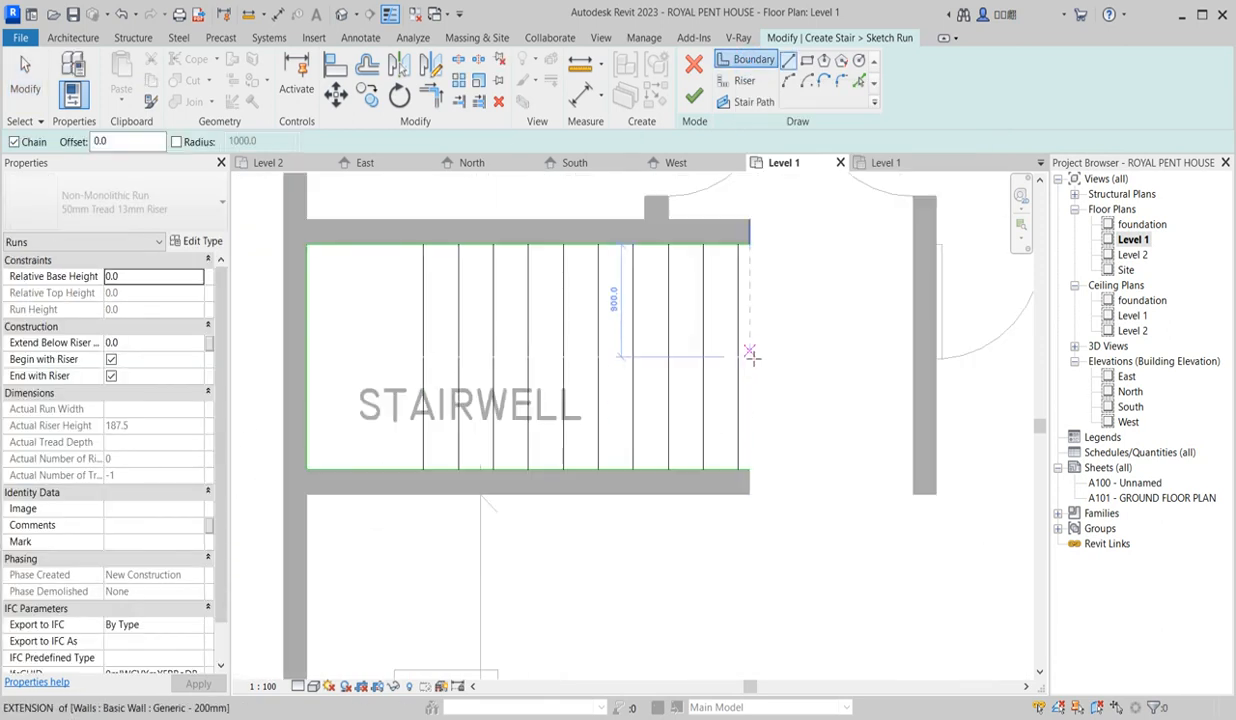
right_click(587, 193)
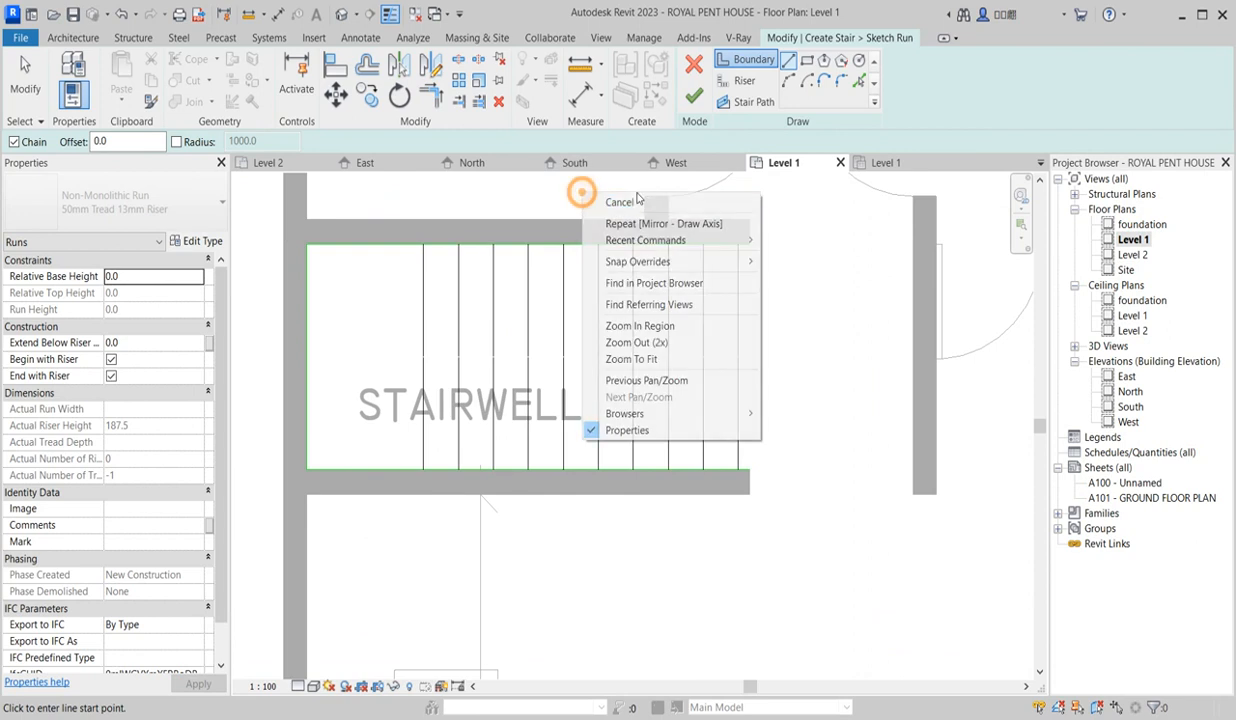
click(630, 205)
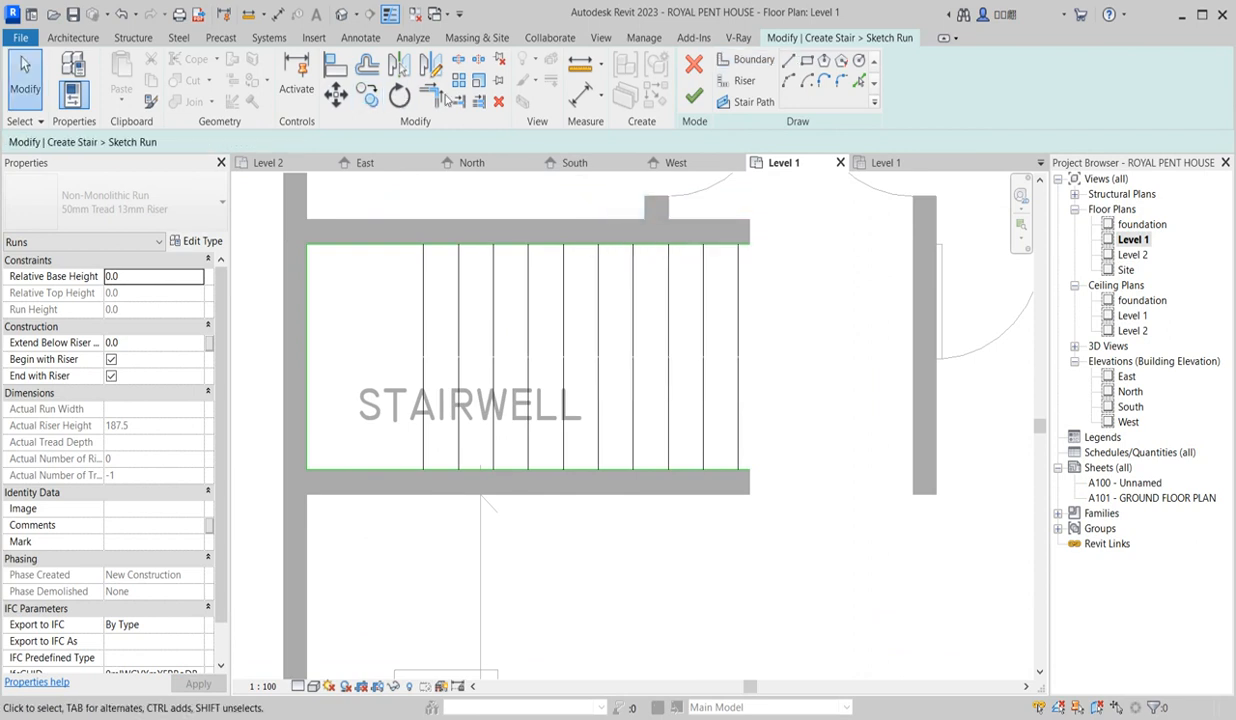
- Offset the north and south boundary lines 850 mm into the stairwell with Copy enabled, creating the inner edges of both flights
click(368, 66)
double_click(405, 145)
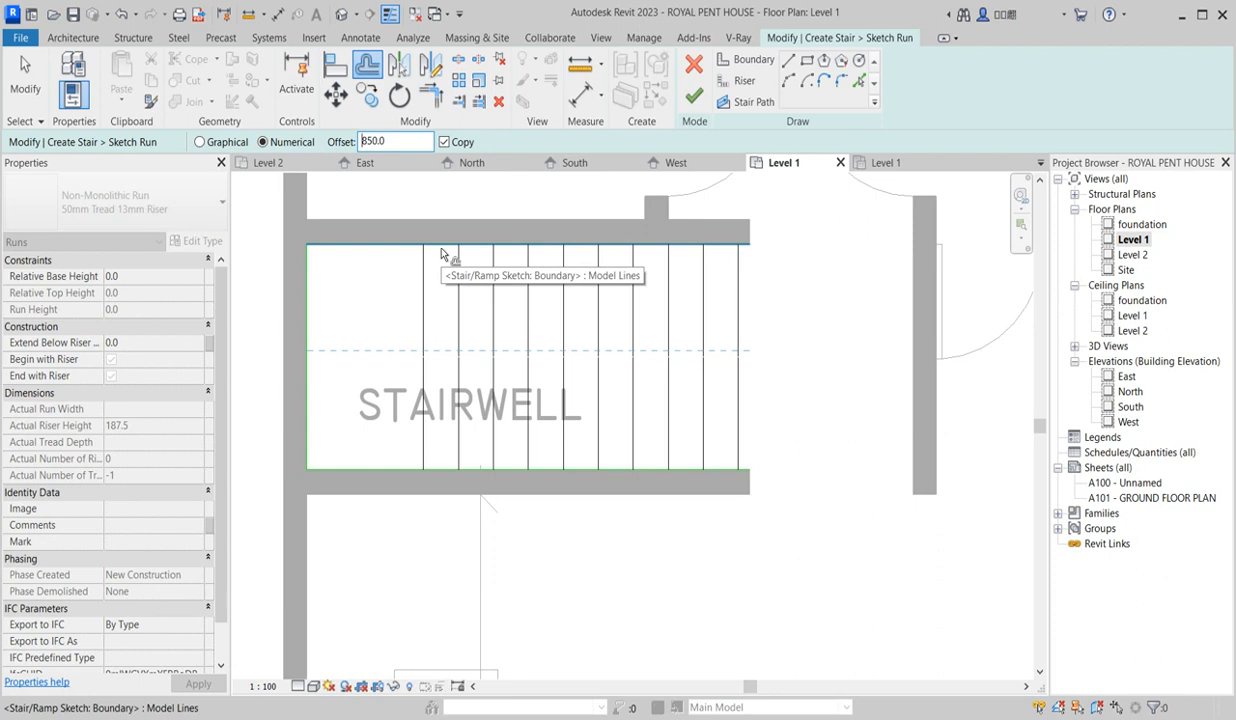
click(441, 247)
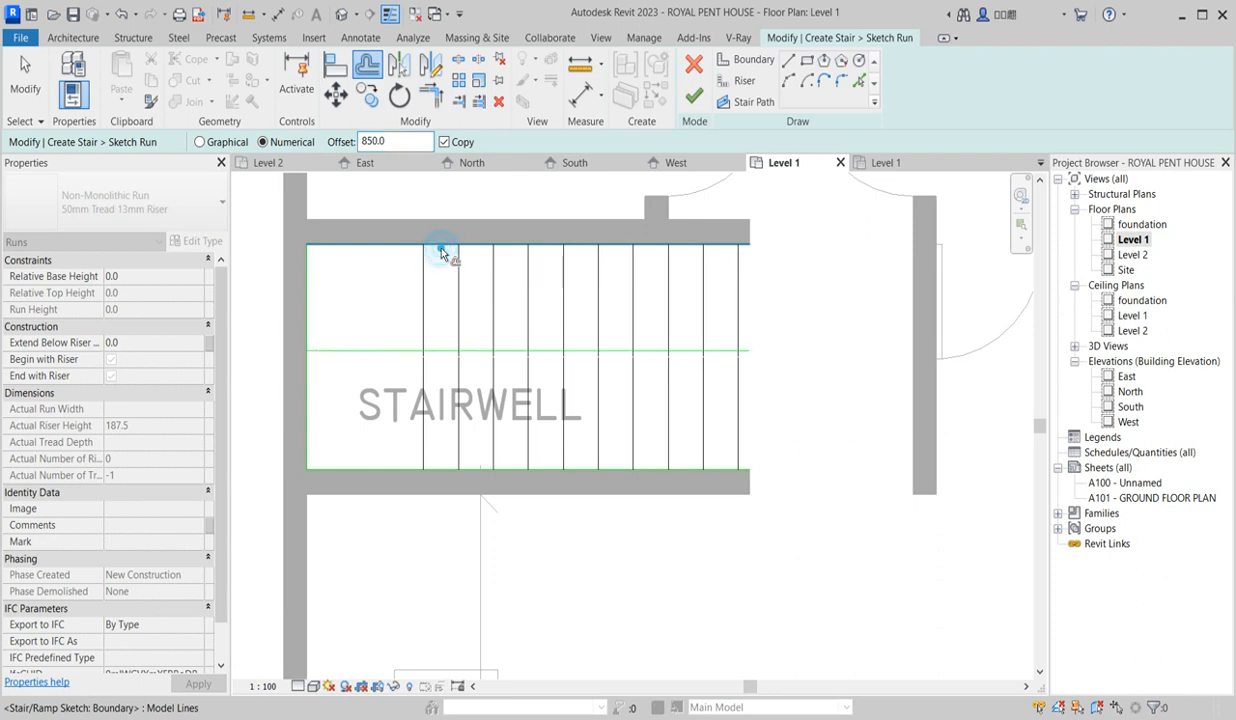
click(476, 470)
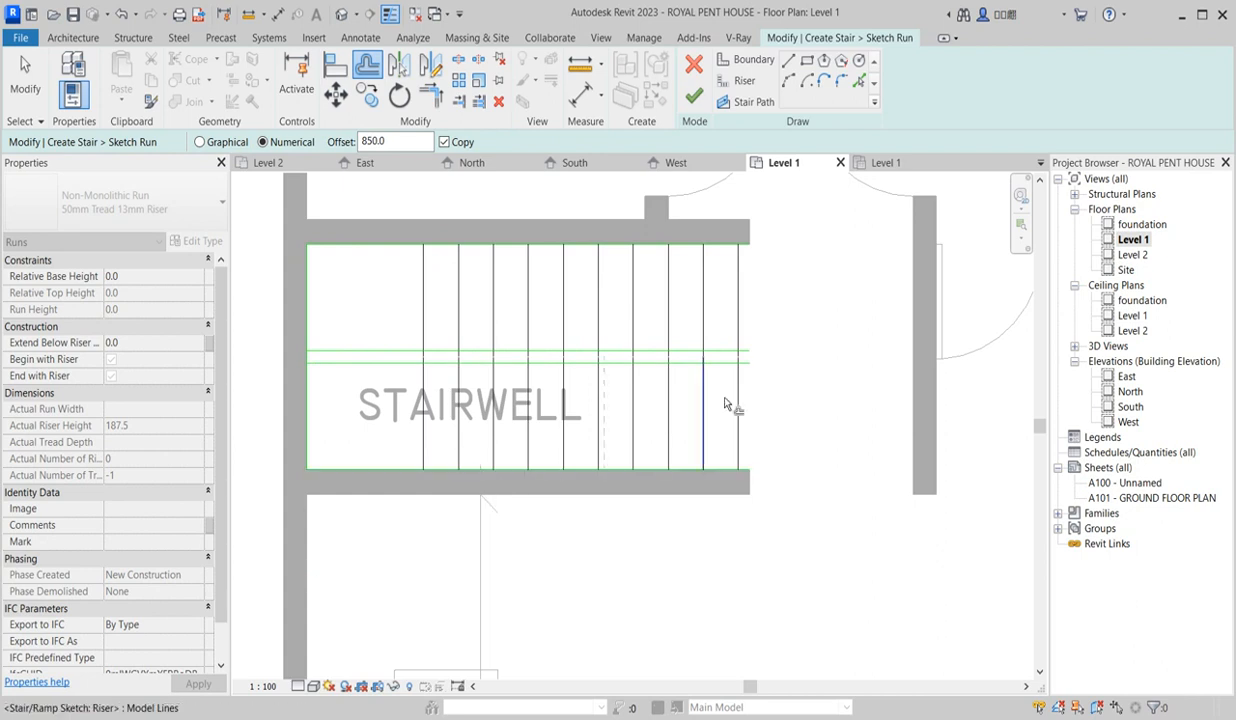
scroll(705, 407, up, 4)
scroll(737, 361, up, 2)
scroll(643, 414, down, 5)
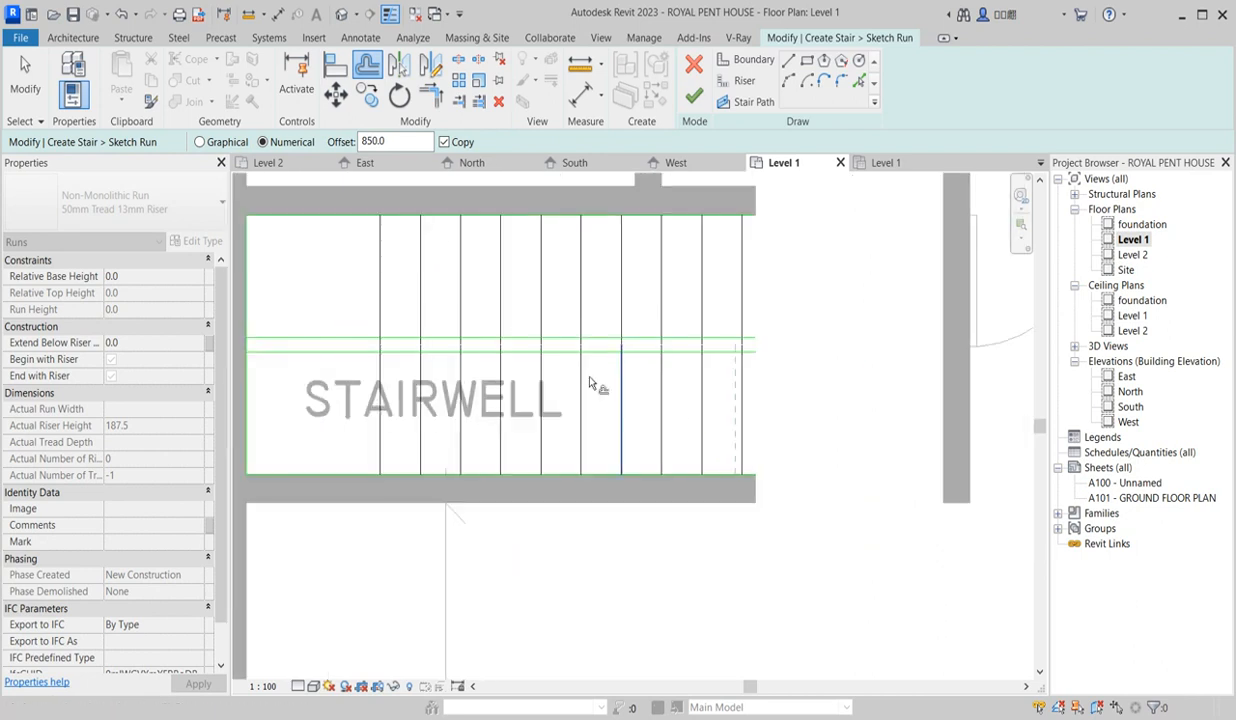
- Offset the two inner boundary lines 30 mm toward each other without copying
double_click(390, 142)
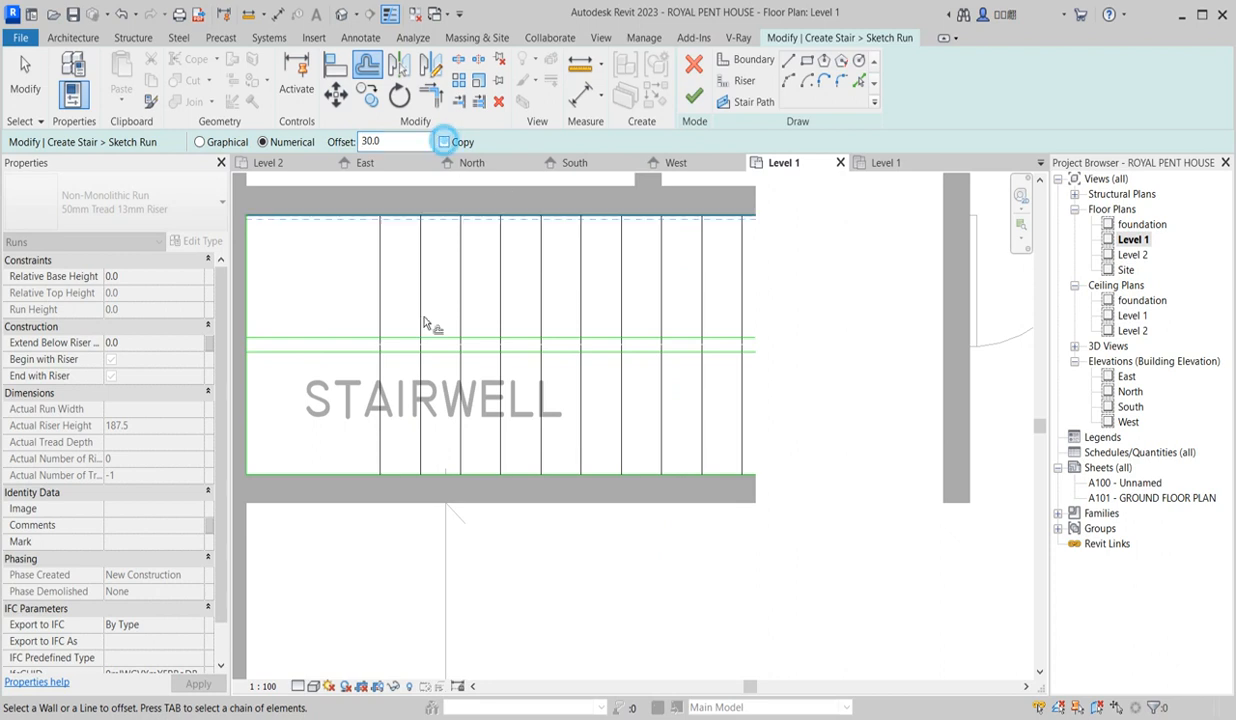
scroll(440, 352, up, 2)
click(437, 355)
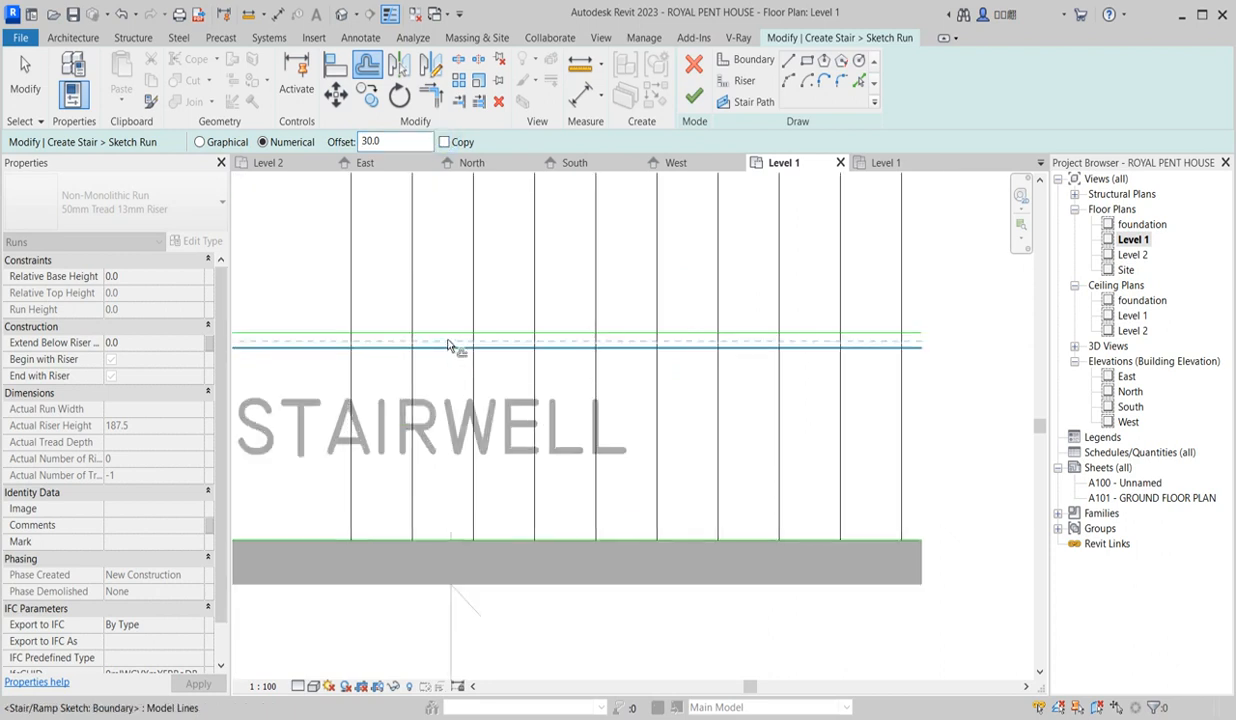
click(450, 337)
scroll(933, 381, down, 3)
scroll(784, 386, up, 2)
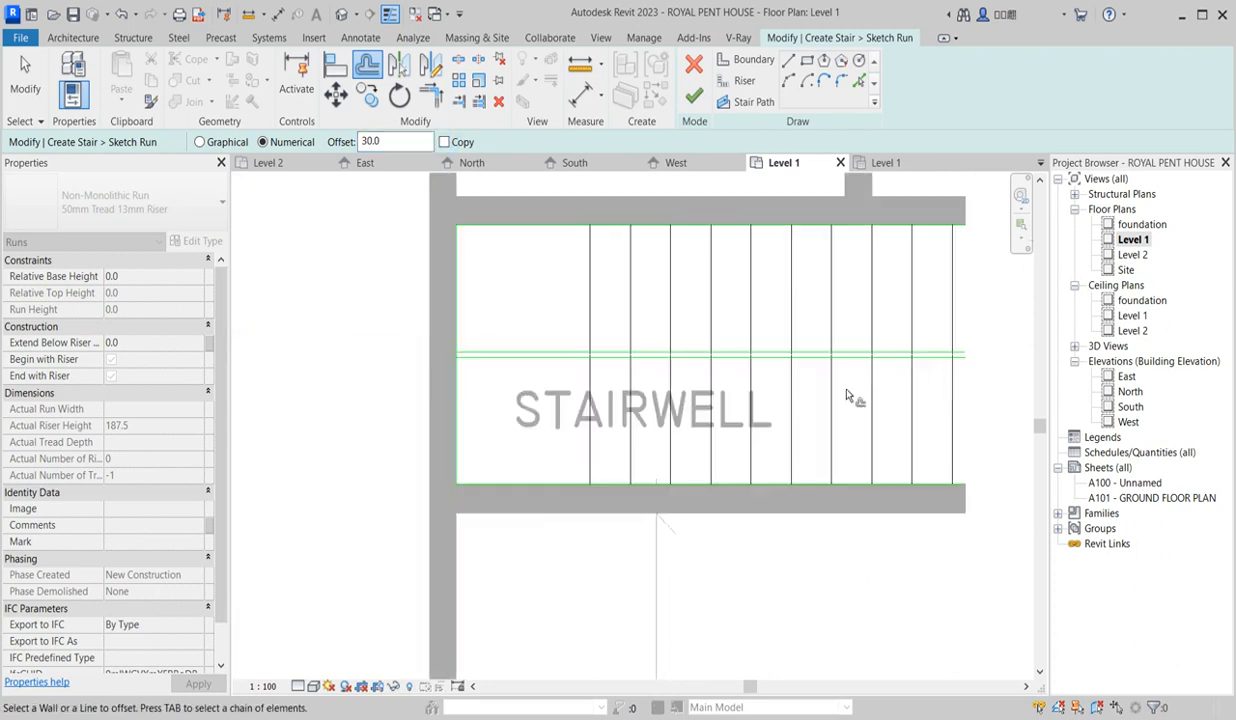
- Trim the ten south risers to the southern inner boundary line using Trim/Extend Multiple Elements
scroll(563, 371, up, 3)
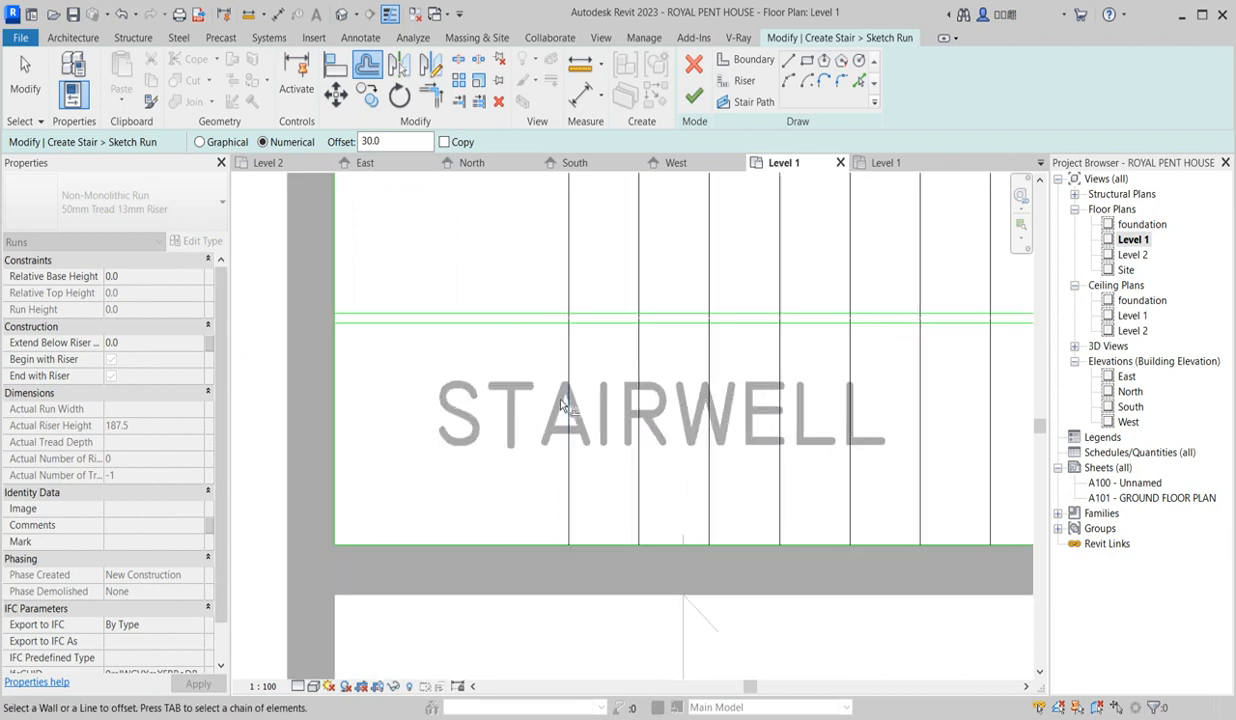
click(480, 104)
click(607, 324)
scroll(522, 347, down, 3)
scroll(521, 347, down, 1)
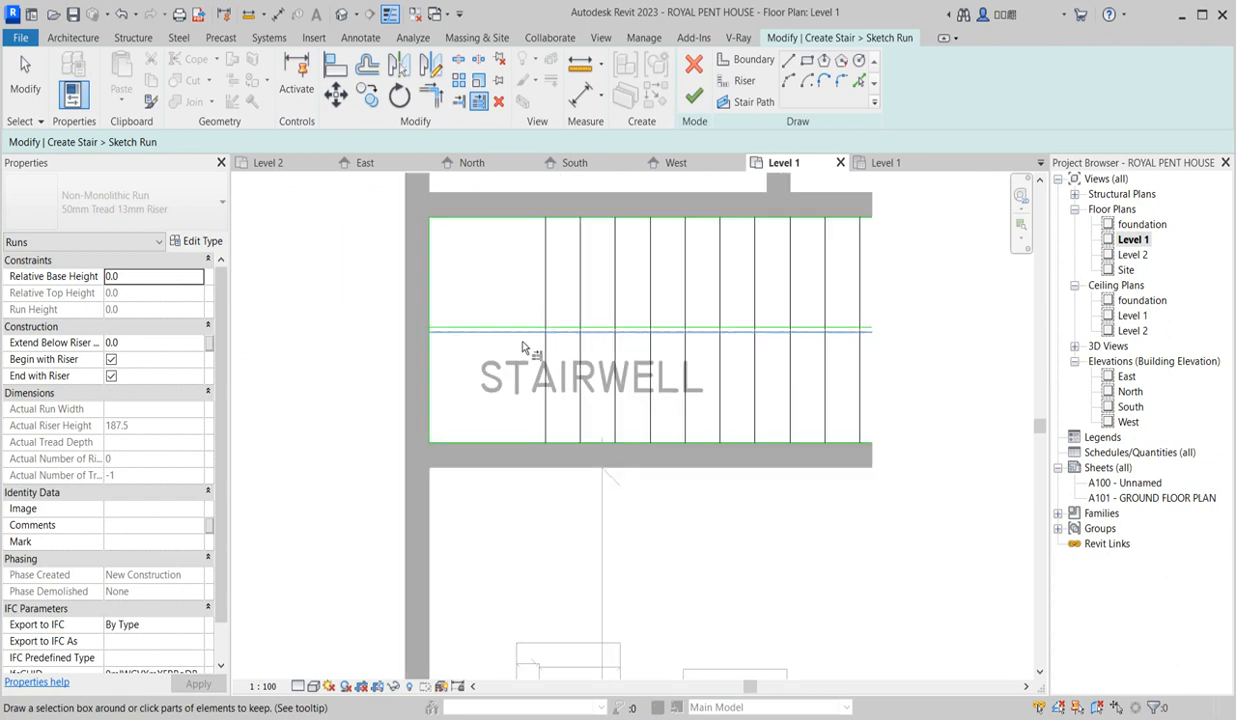
drag(893, 380, 503, 393)
scroll(560, 362, up, 4)
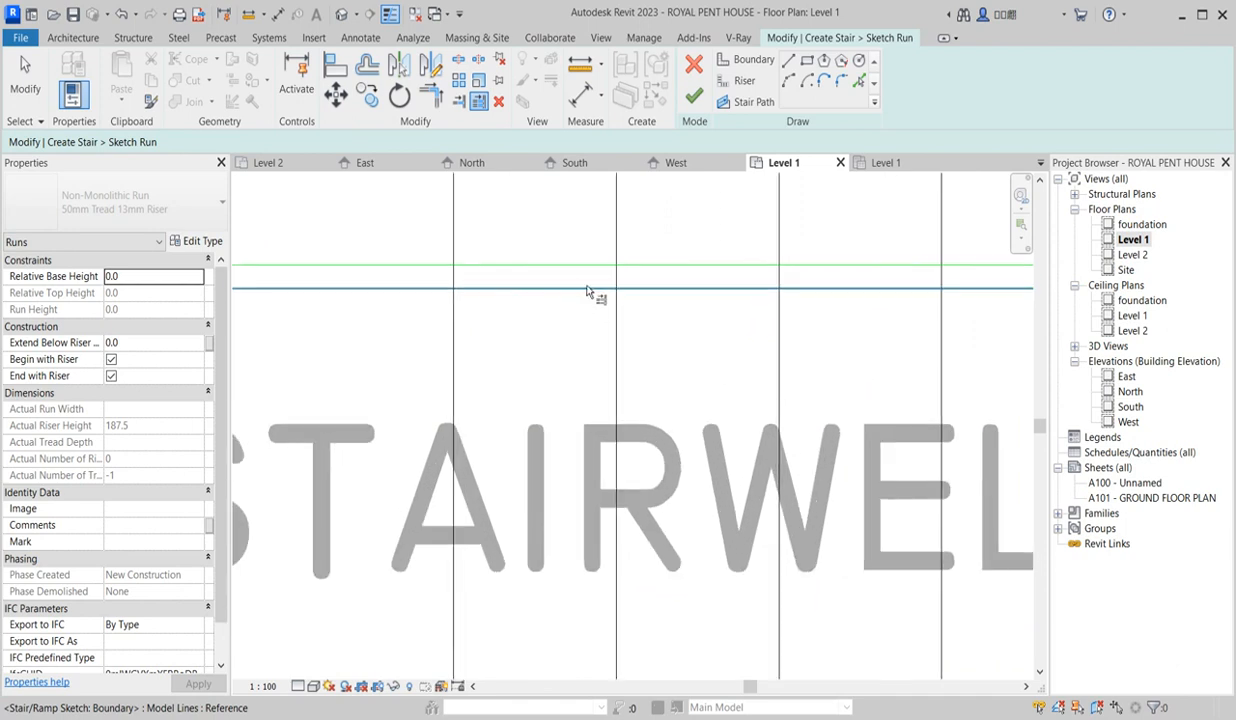
scroll(525, 328, down, 2)
scroll(696, 370, down, 2)
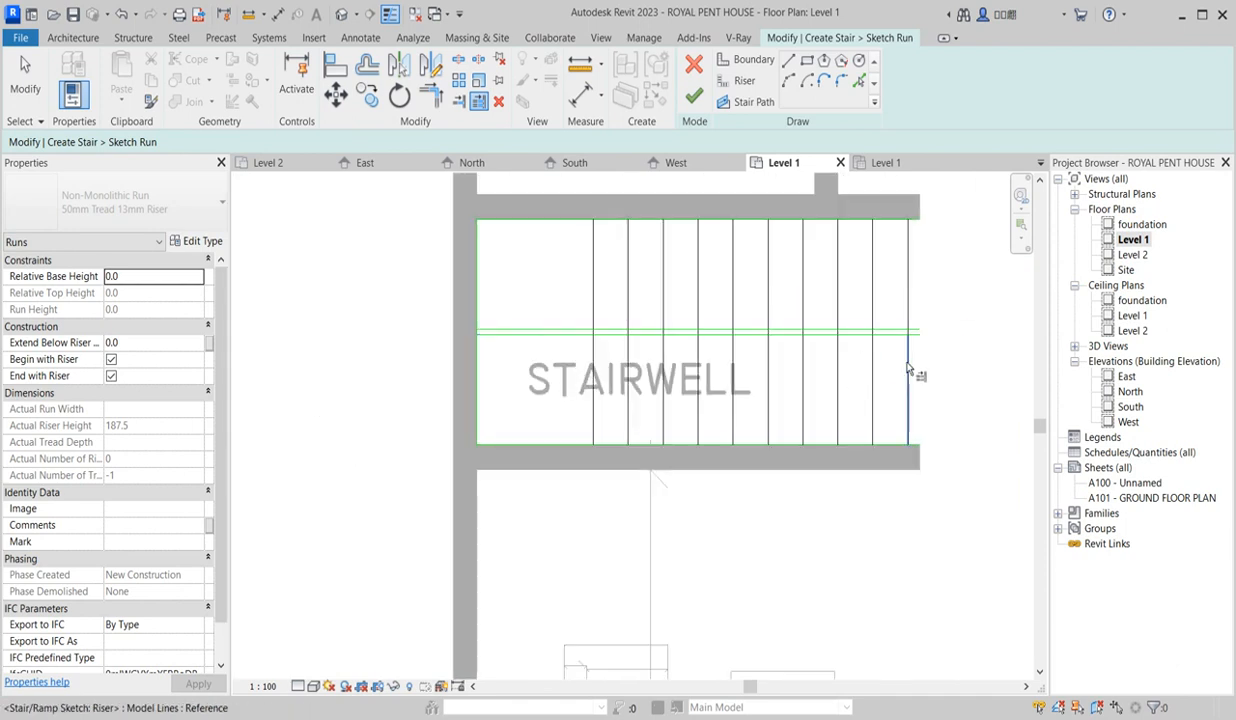
scroll(878, 361, up, 2)
scroll(622, 385, down, 2)
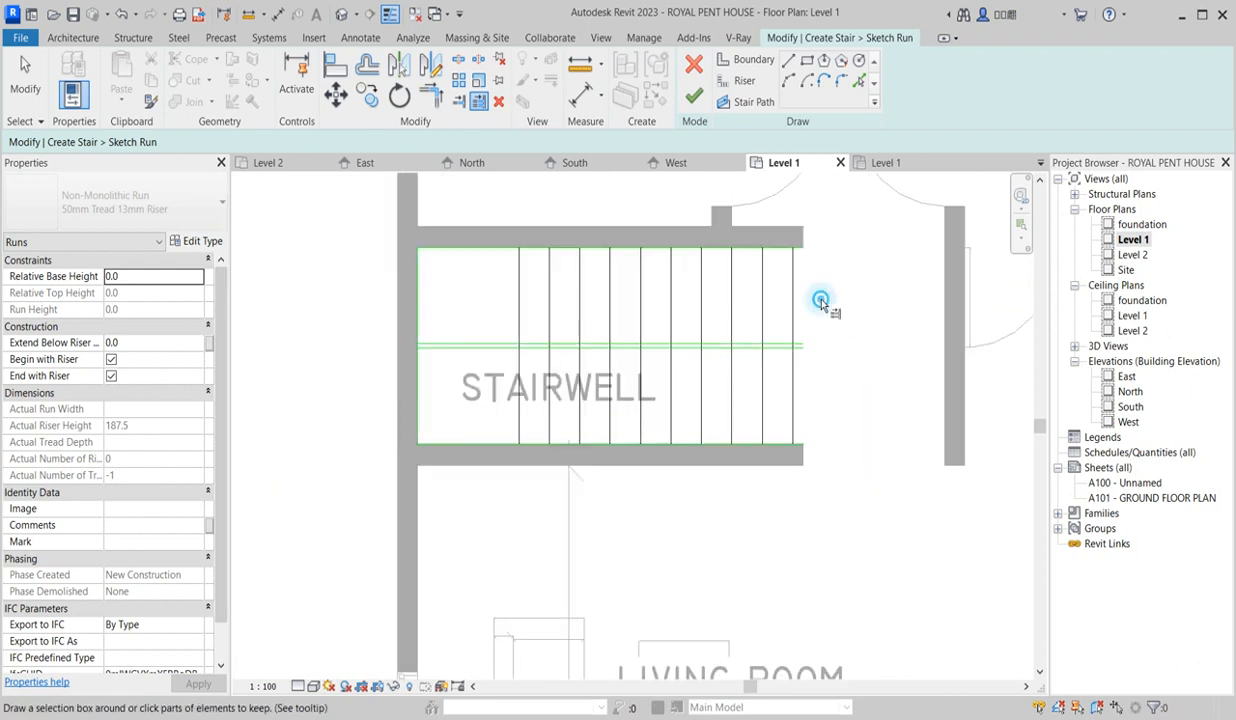
scroll(781, 350, up, 2)
click(862, 306)
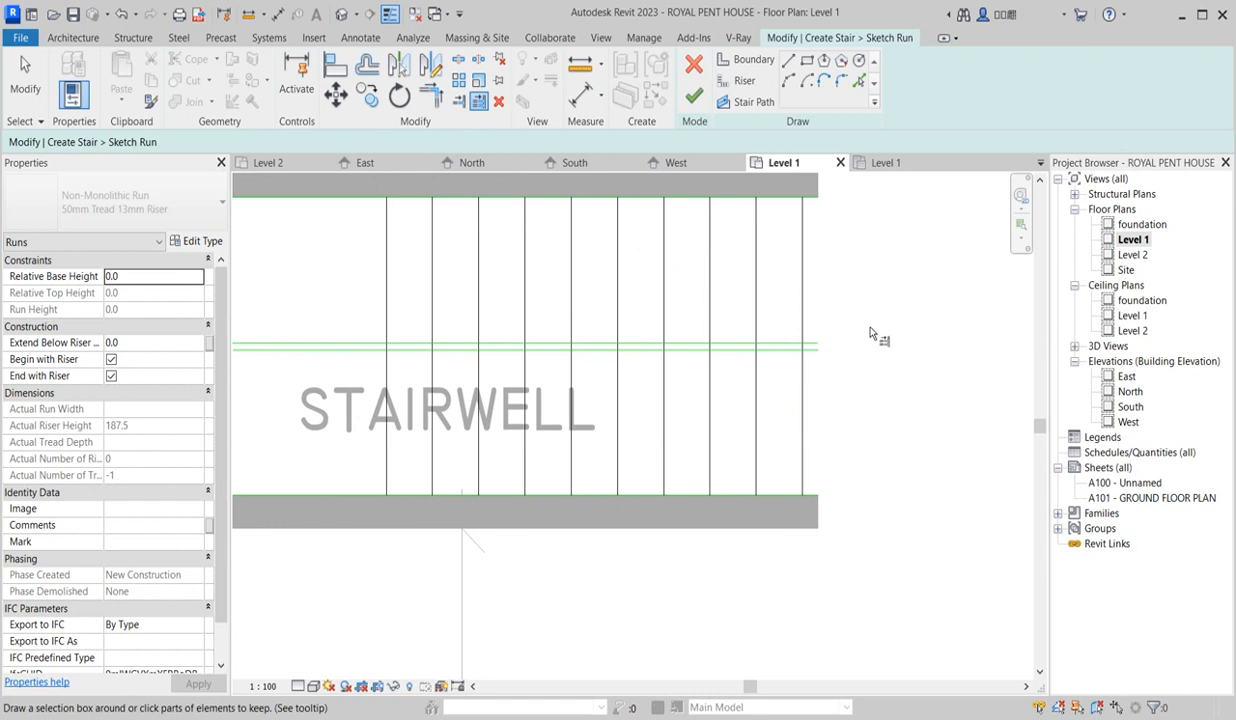
right_click(820, 305)
click(836, 315)
right_click(862, 327)
click(896, 336)
- Trim or extend the ten north risers to the northern inner boundary line in one crossing selection
click(479, 101)
click(601, 345)
drag(828, 327, 362, 305)
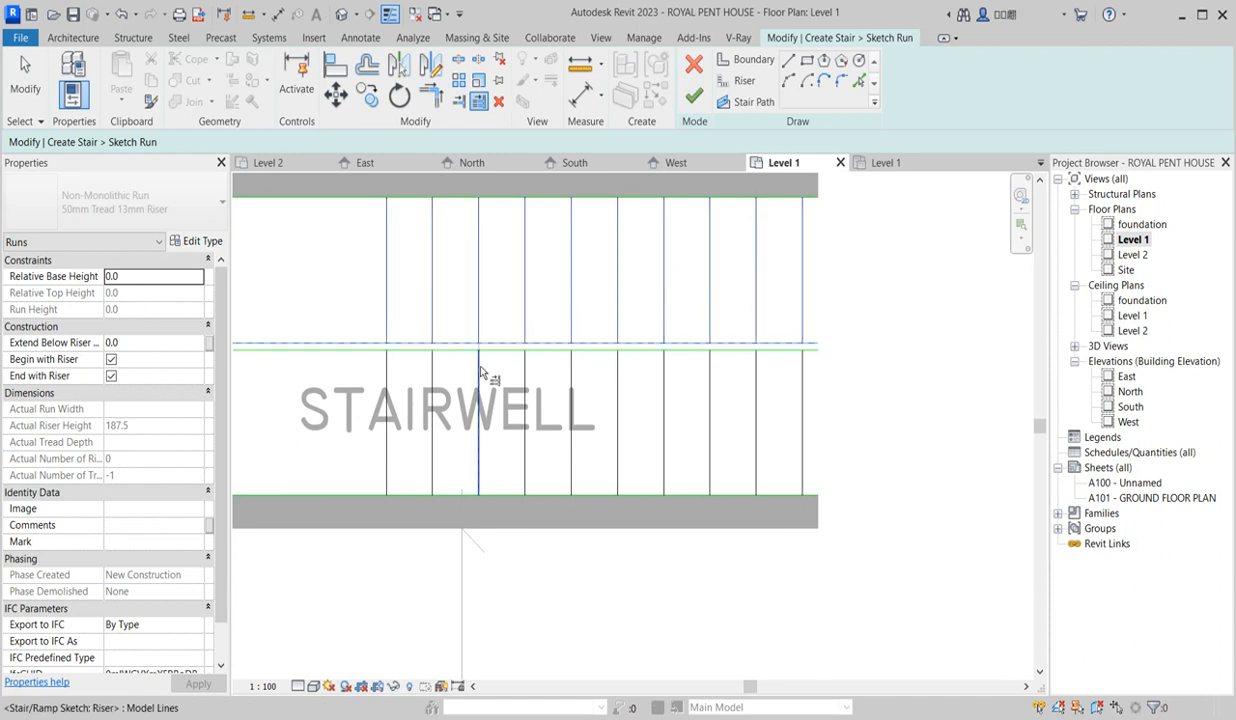
scroll(477, 378, up, 2)
scroll(723, 359, down, 2)
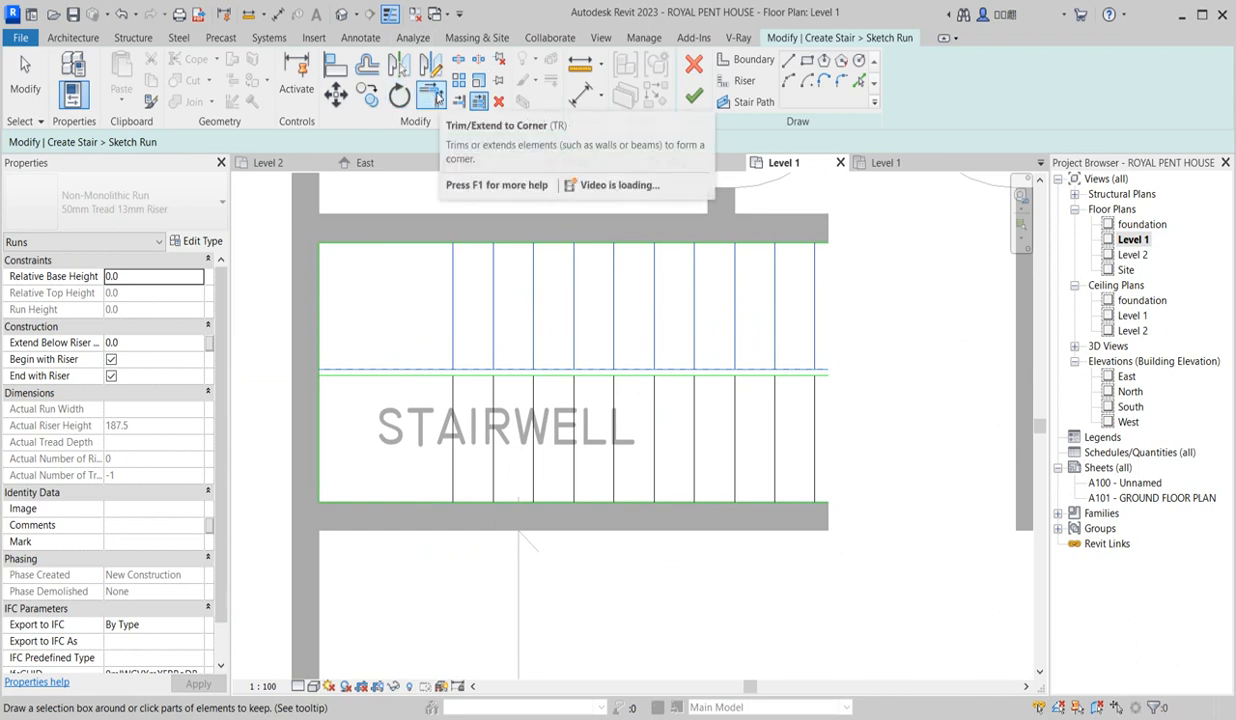
- Trim both inner boundary lines back to the westernmost risers so they stop at the landing
click(431, 95)
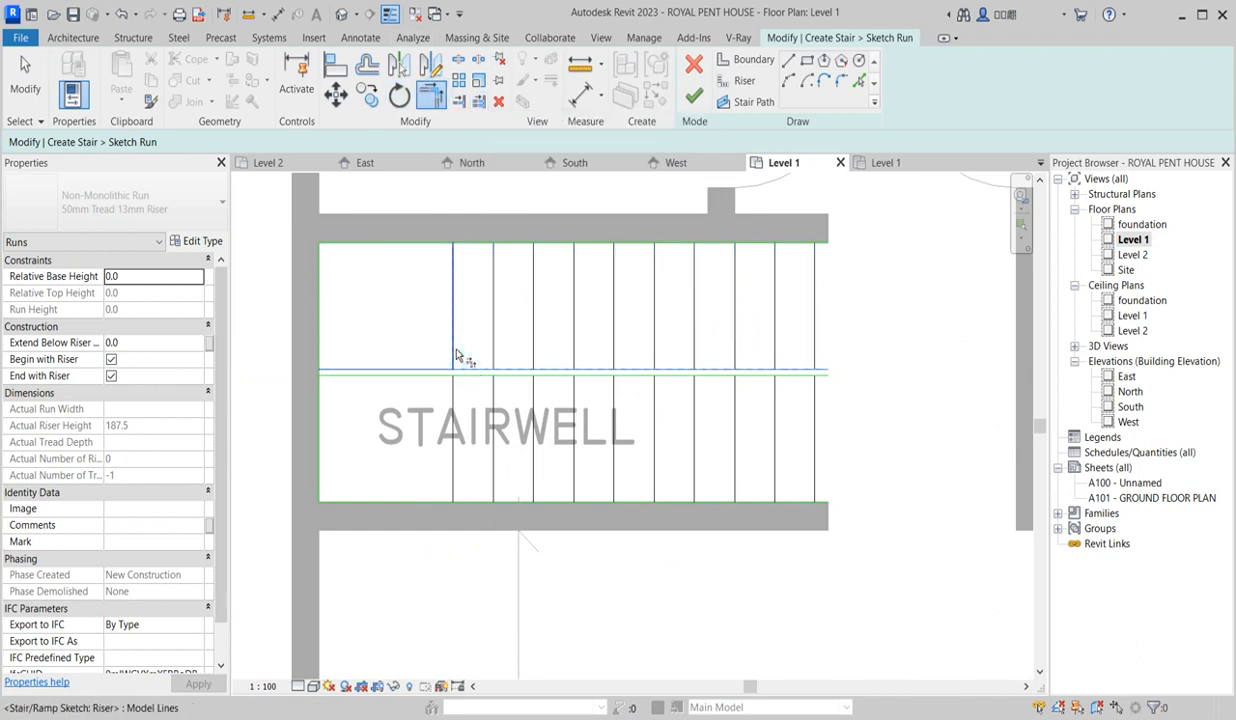
click(464, 380)
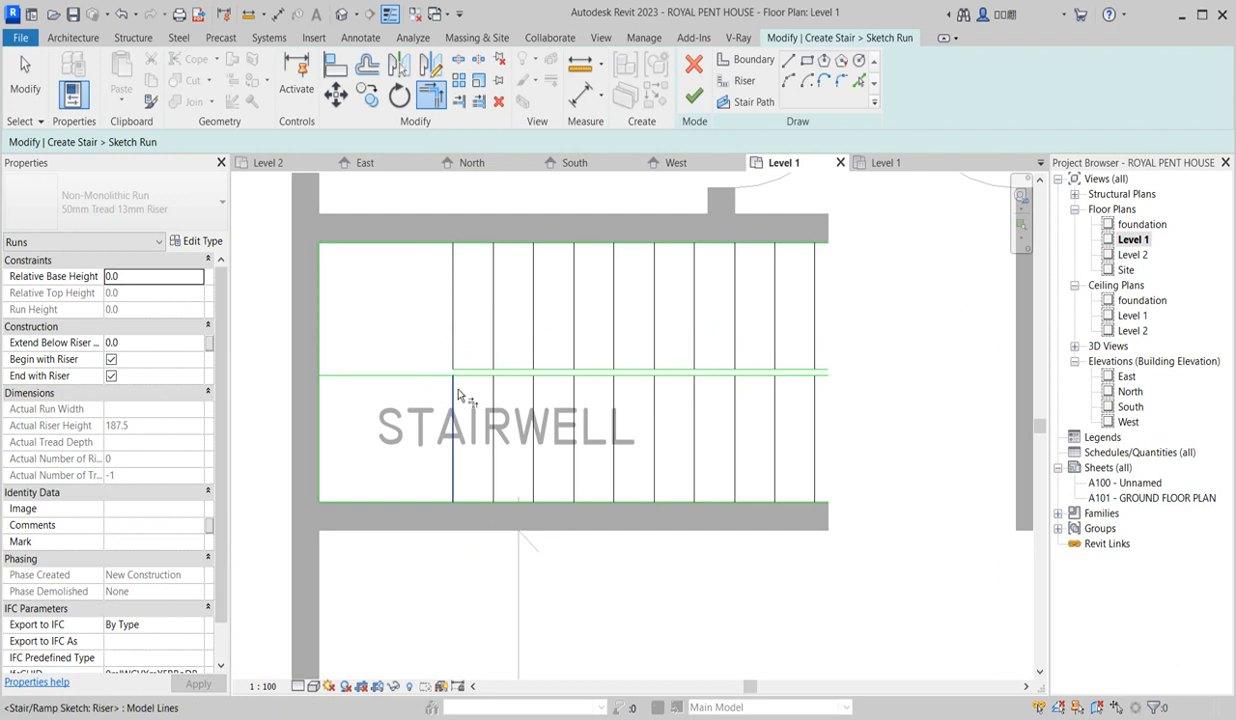
click(469, 387)
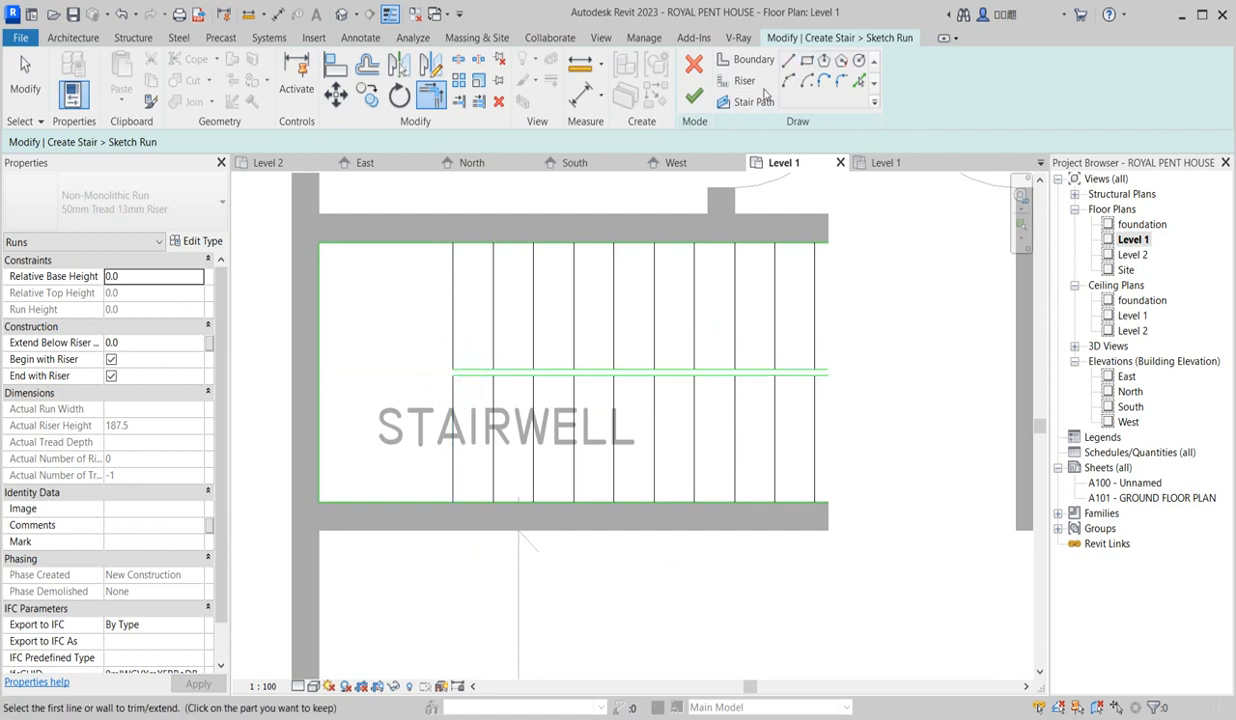
- Draw a short vertical boundary line, 40 mm long, joining the west ends of the two inner boundary lines
click(787, 62)
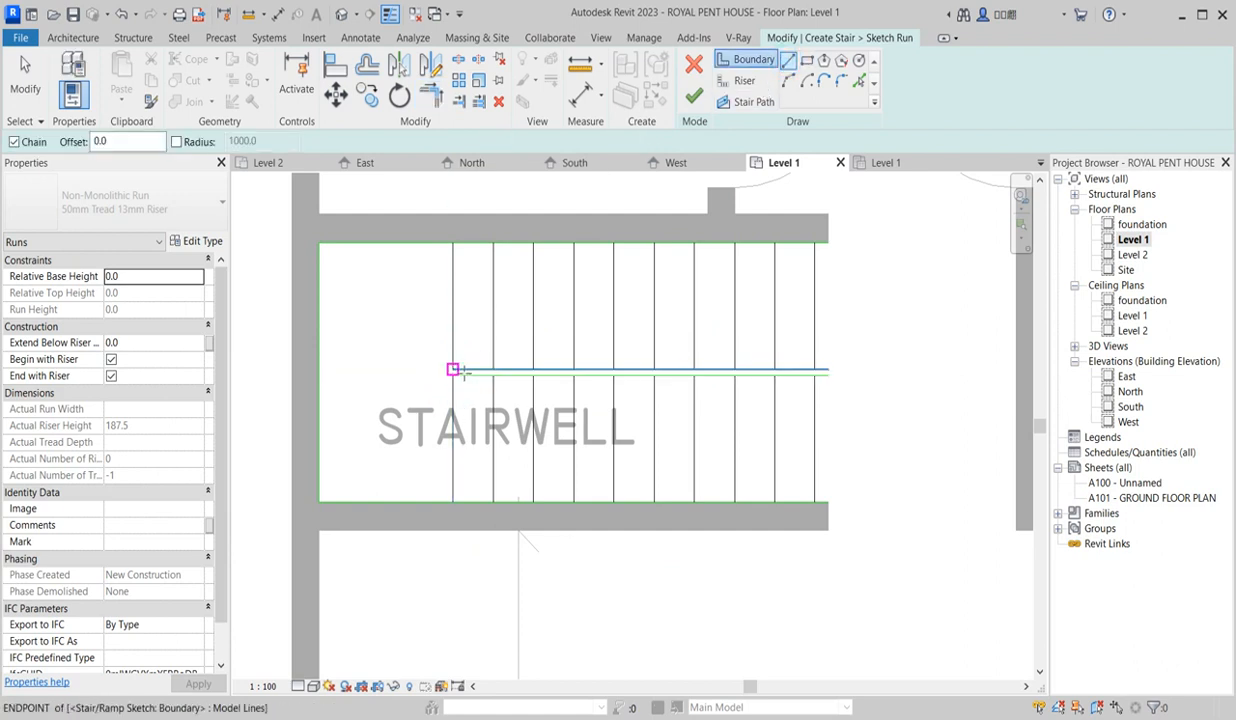
click(455, 372)
scroll(459, 378, up, 2)
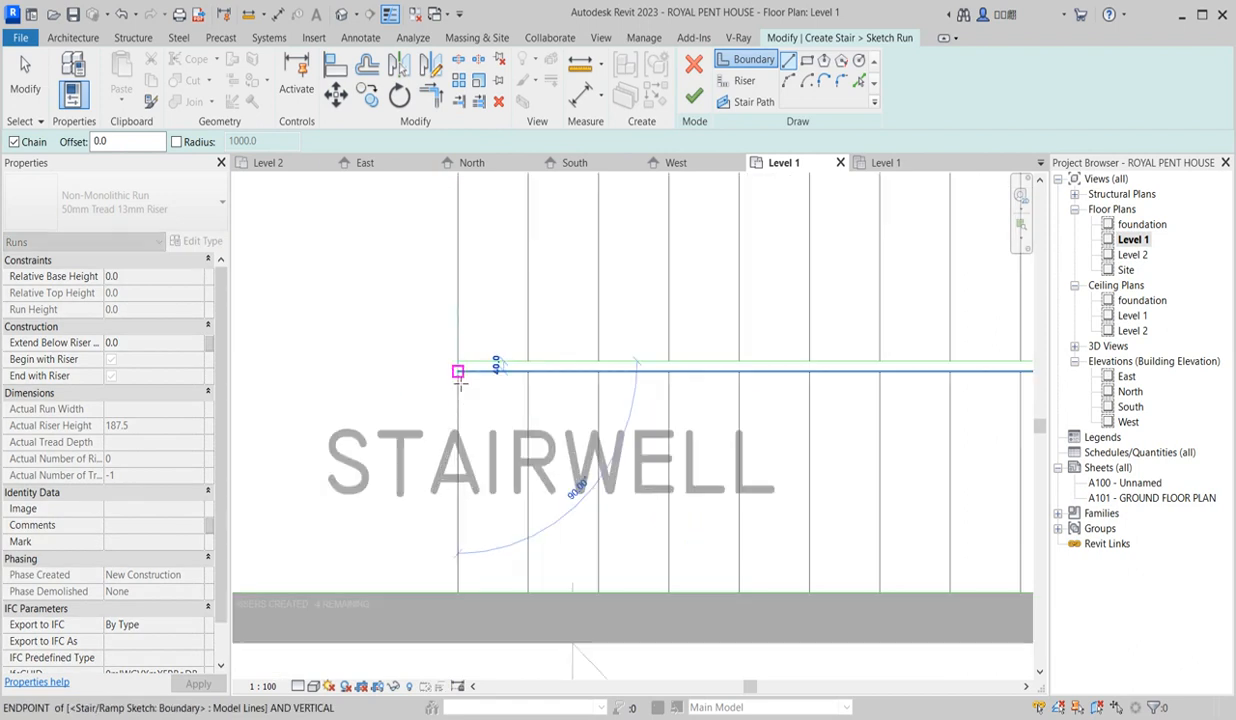
key(Escape)
scroll(400, 390, down, 5)
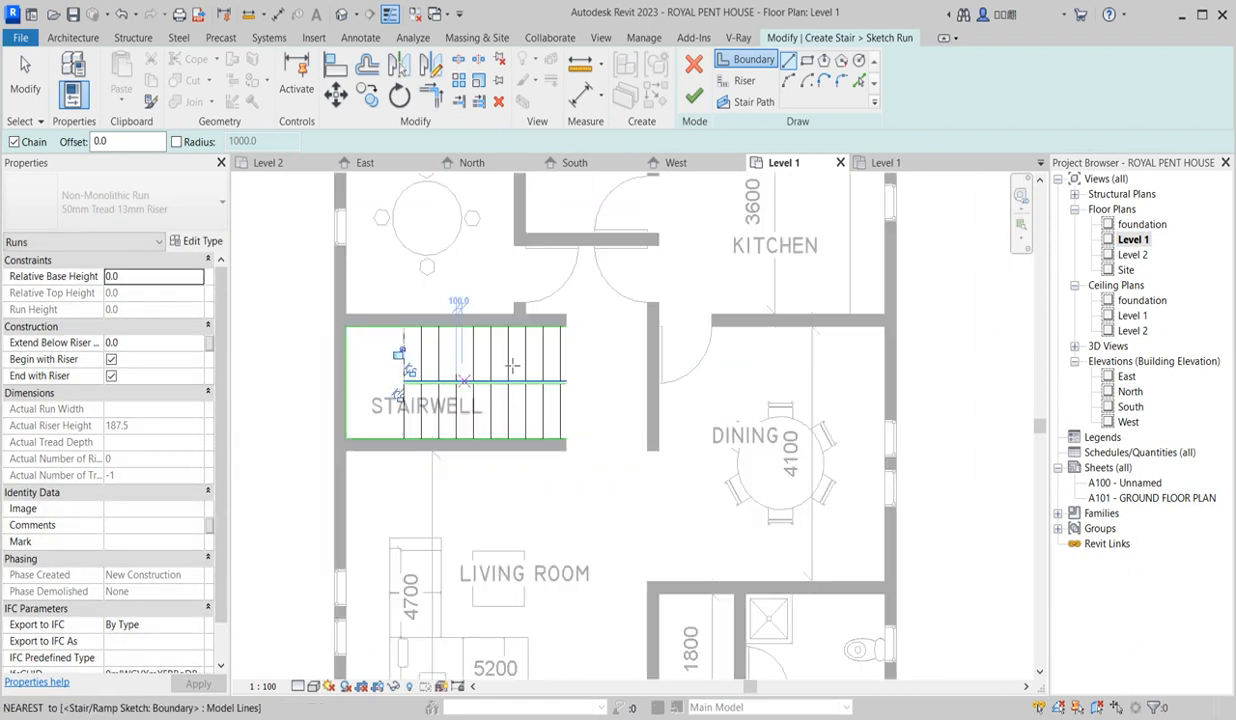
scroll(583, 413, up, 3)
scroll(581, 434, up, 2)
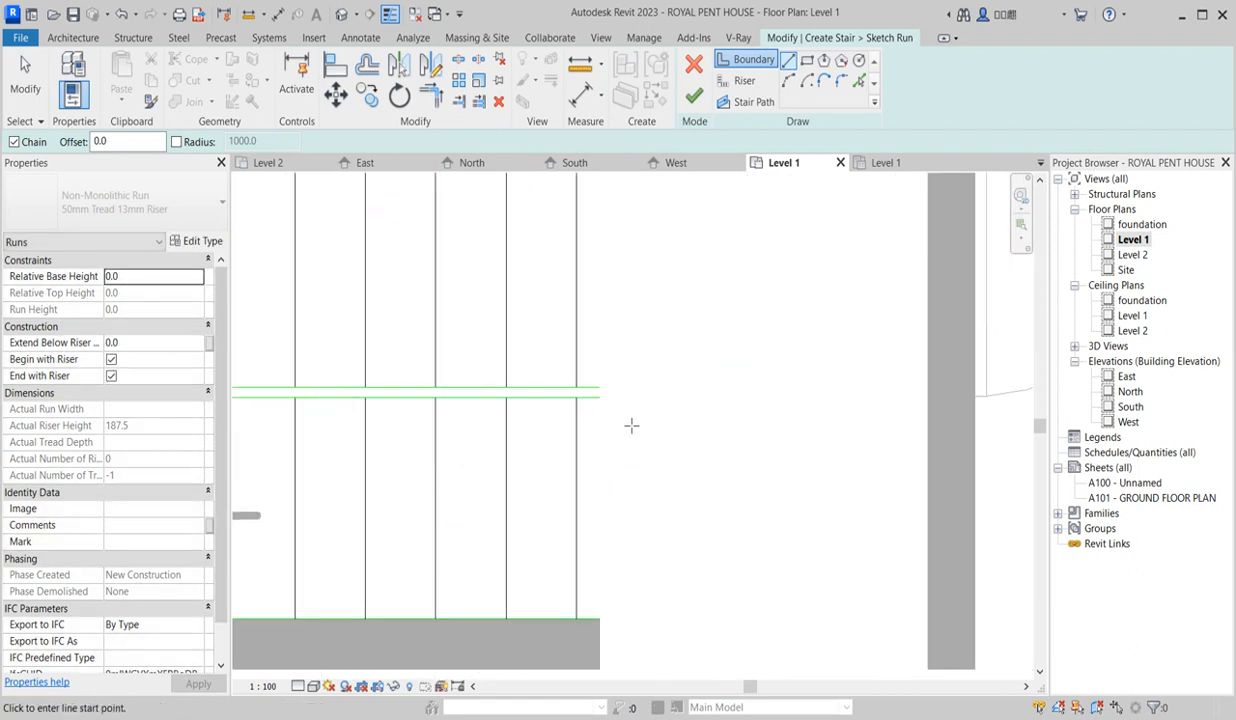
- Trim the outer and inner horizontal boundary lines to the easternmost riser using Trim/Extend Multiple Elements
click(483, 98)
click(575, 450)
click(541, 400)
scroll(552, 398, down, 2)
click(551, 508)
click(563, 312)
scroll(603, 375, down, 2)
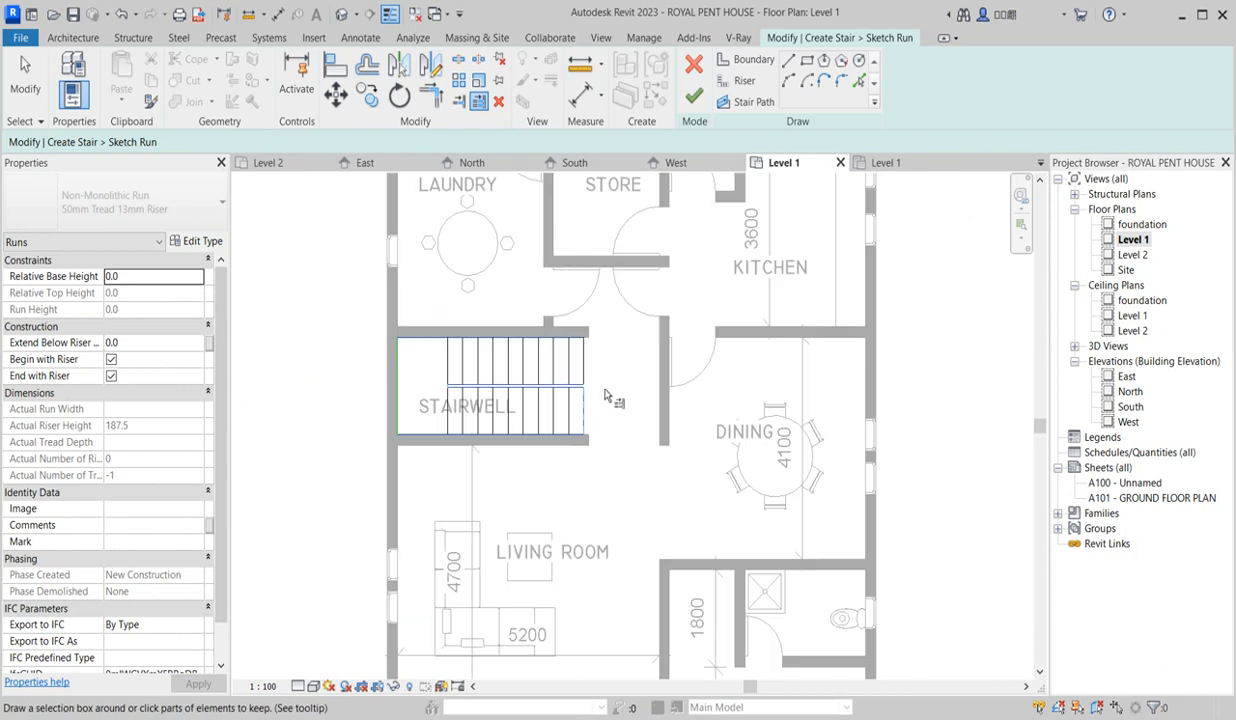
right_click(578, 358)
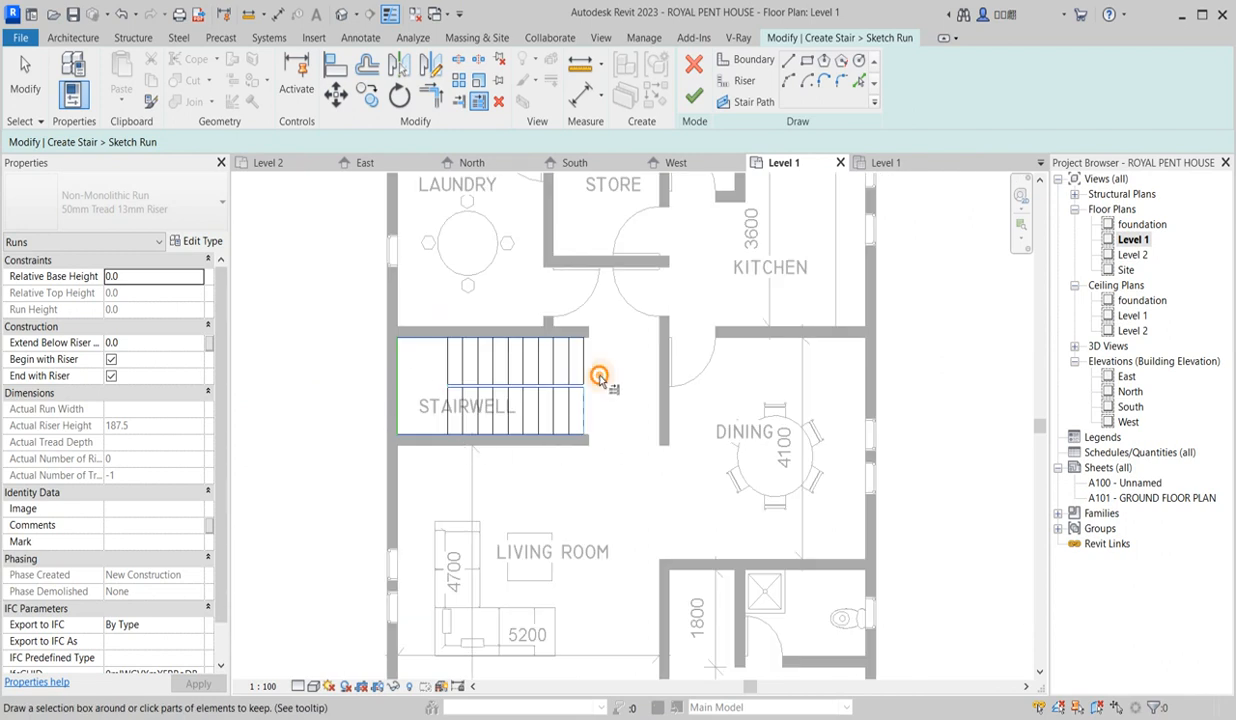
click(618, 392)
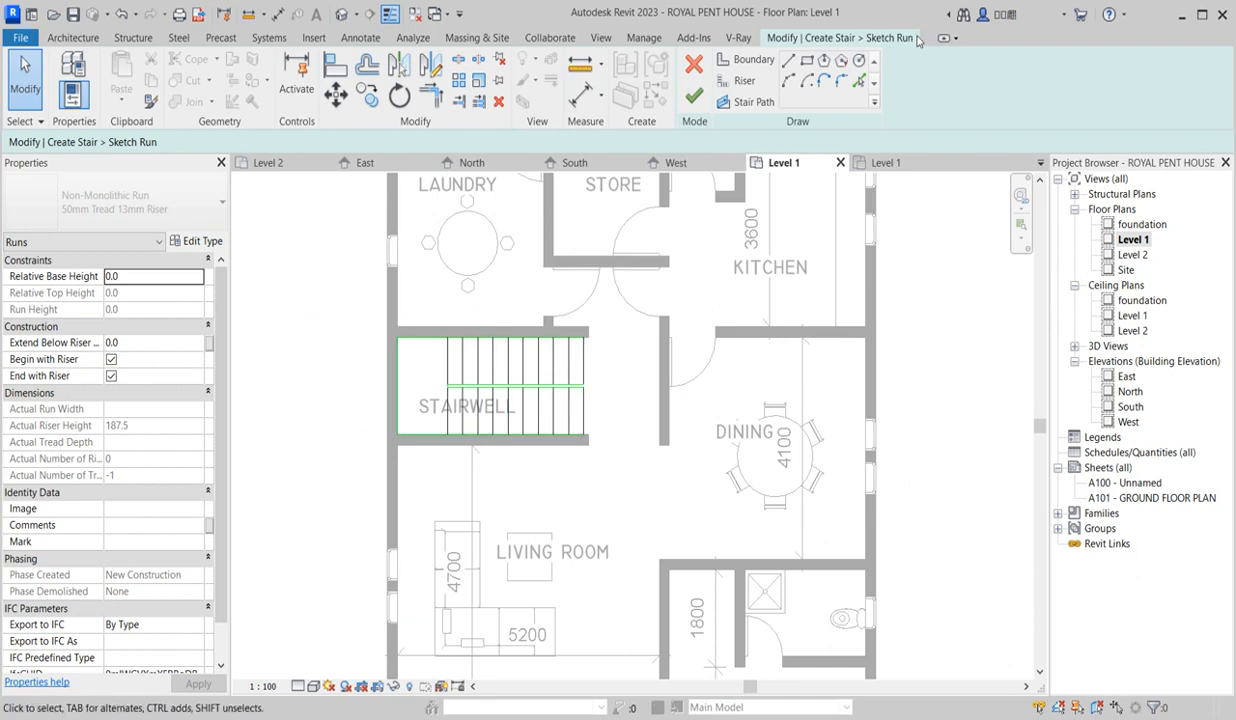
- Draw a U-shaped stair path from the south flight's easternmost riser midpoint around the landing to the north flight's easternmost riser
click(746, 101)
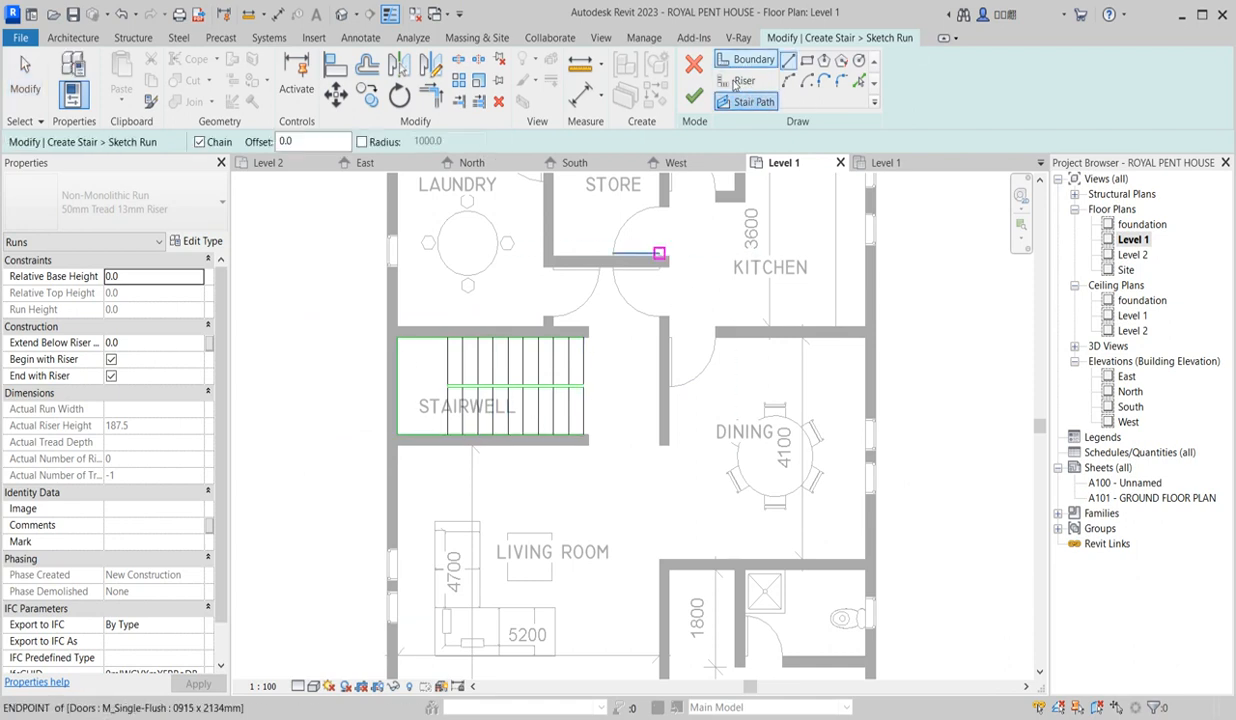
scroll(590, 405, up, 2)
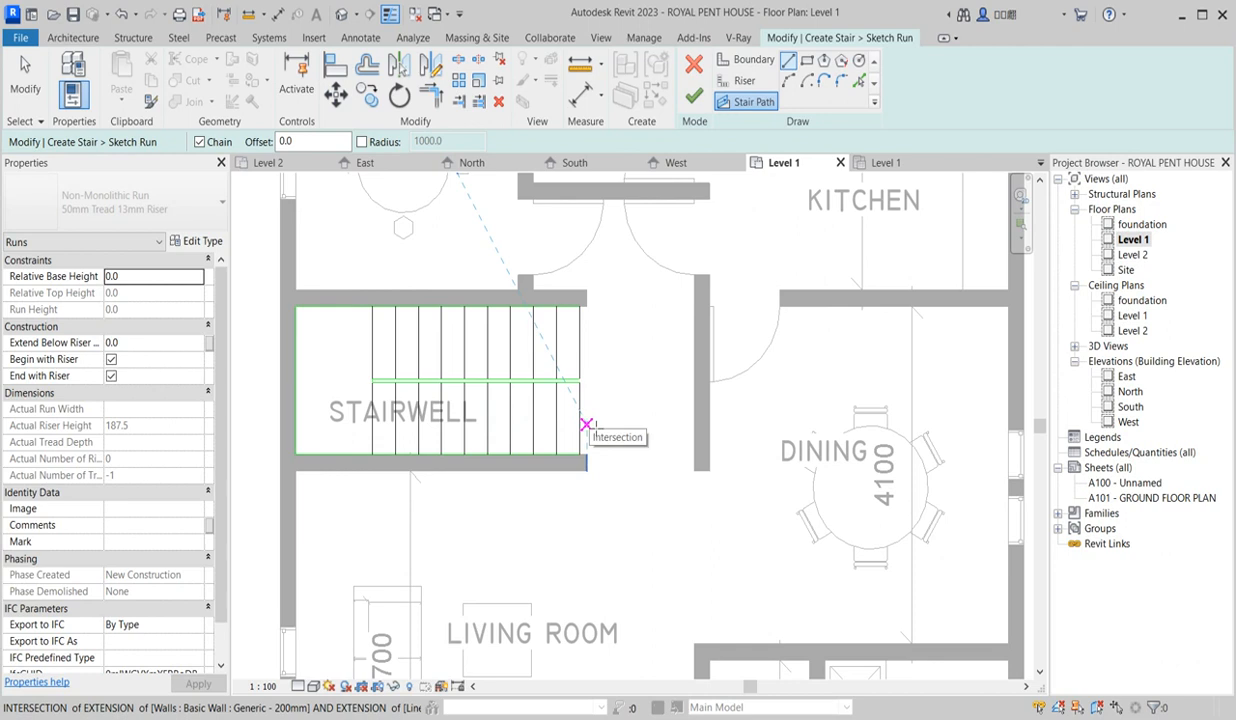
click(579, 418)
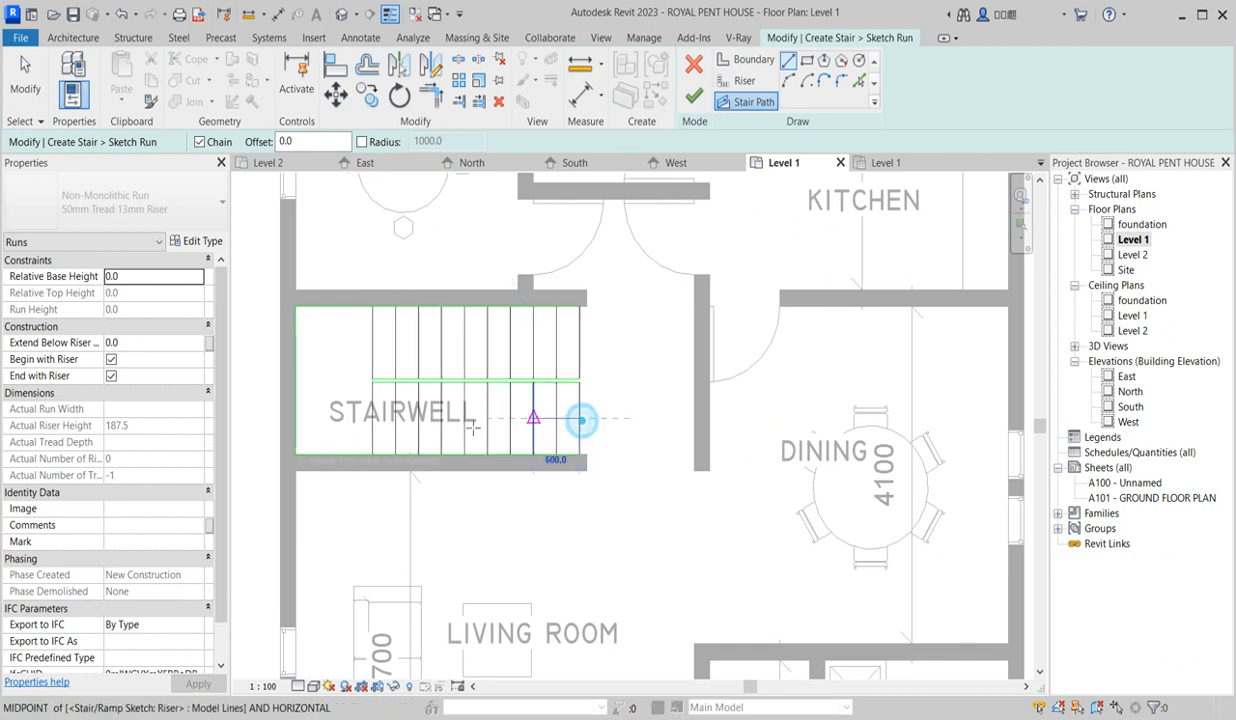
click(333, 418)
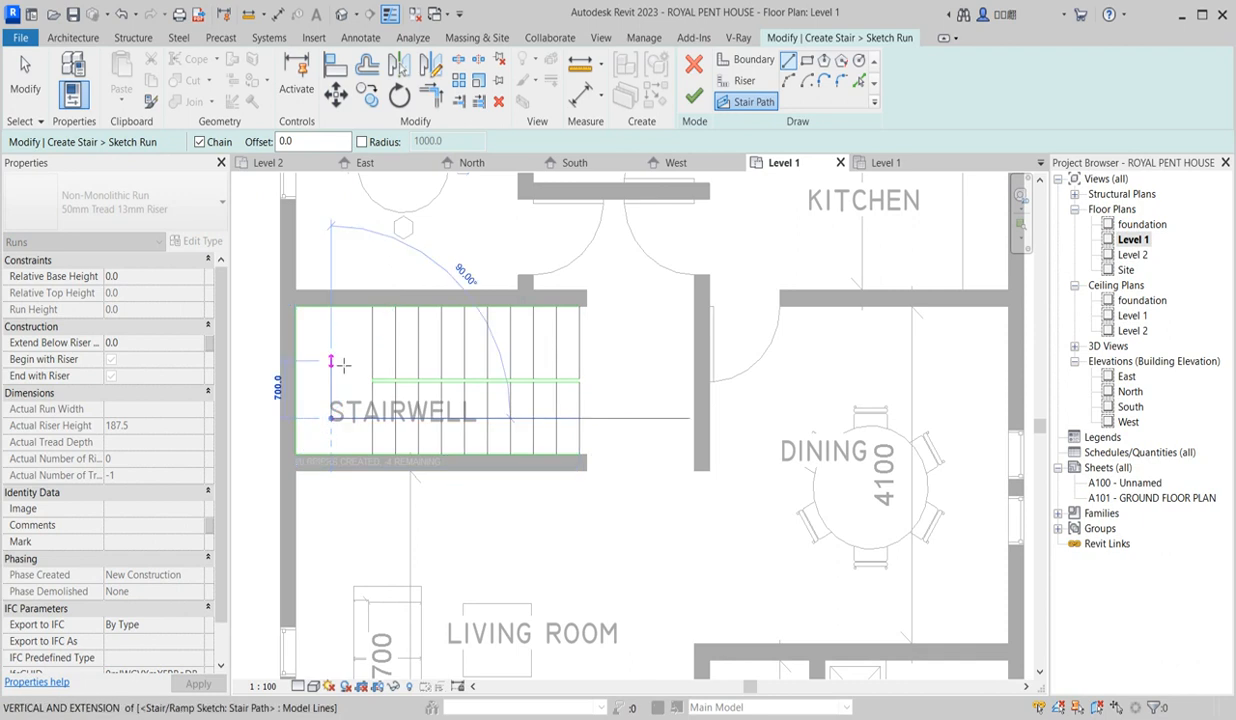
click(333, 349)
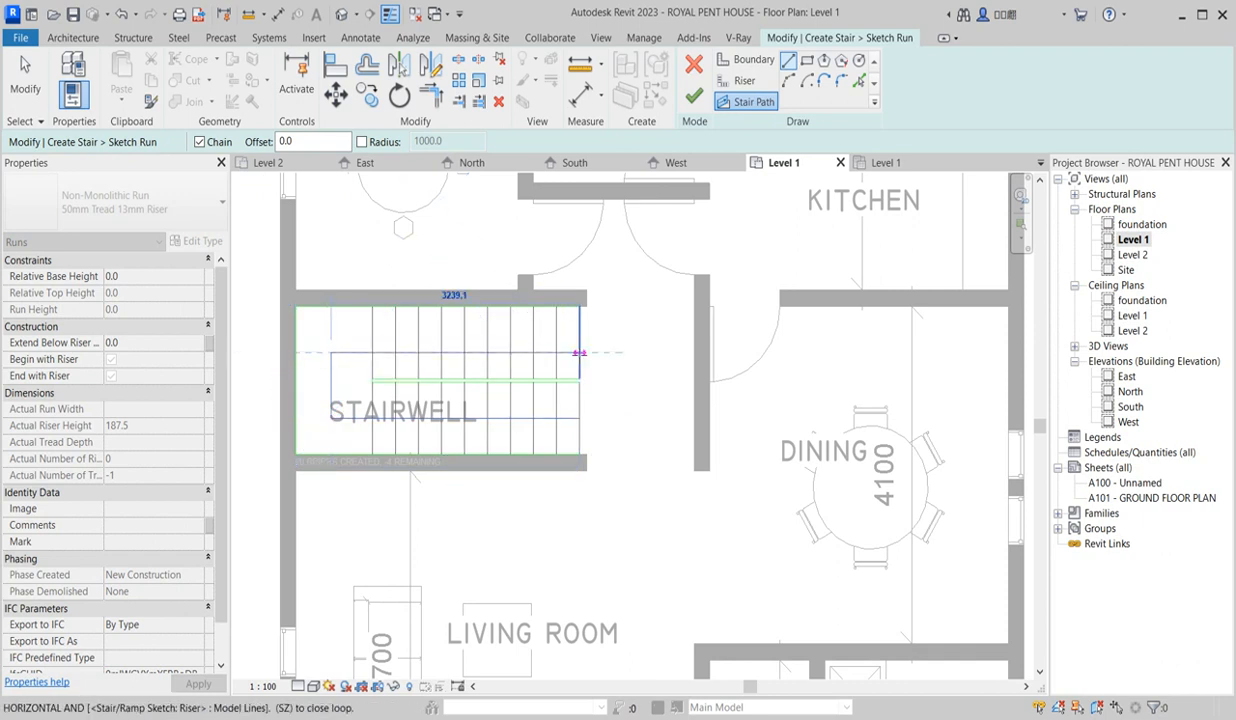
click(581, 353)
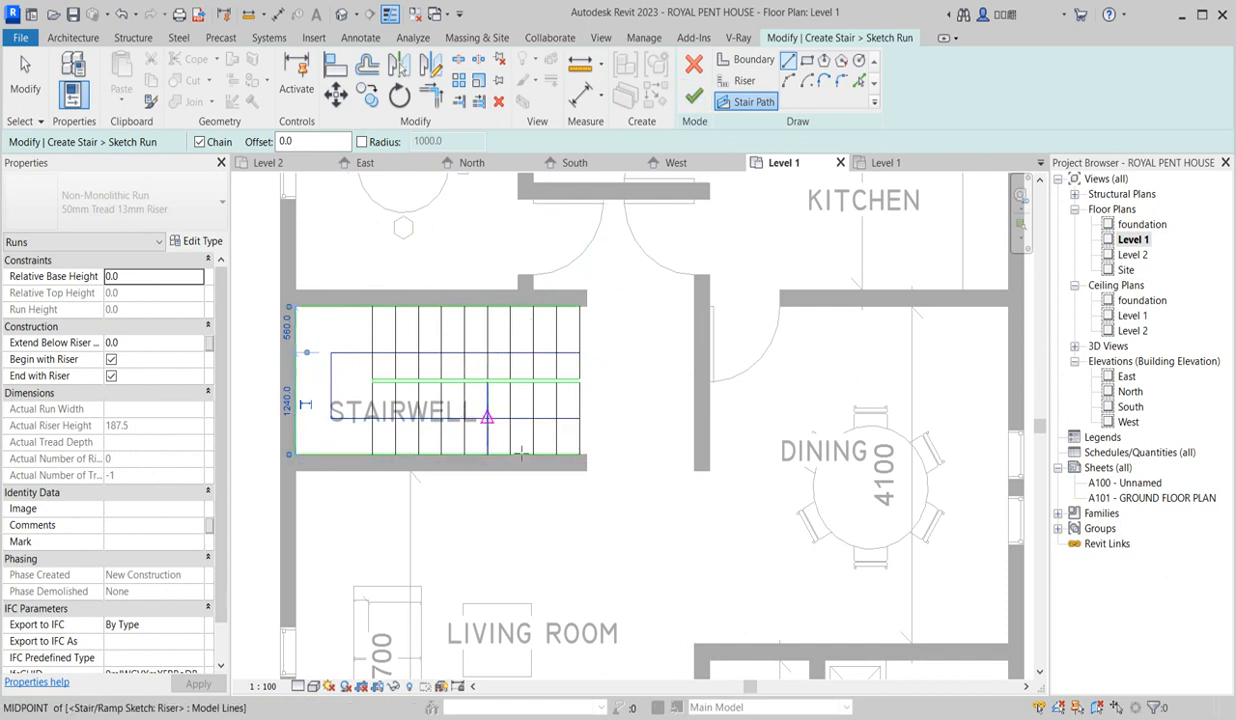
- End the stair path, finish the run sketch and complete the stair
scroll(500, 410, down, 2)
right_click(560, 378)
click(592, 387)
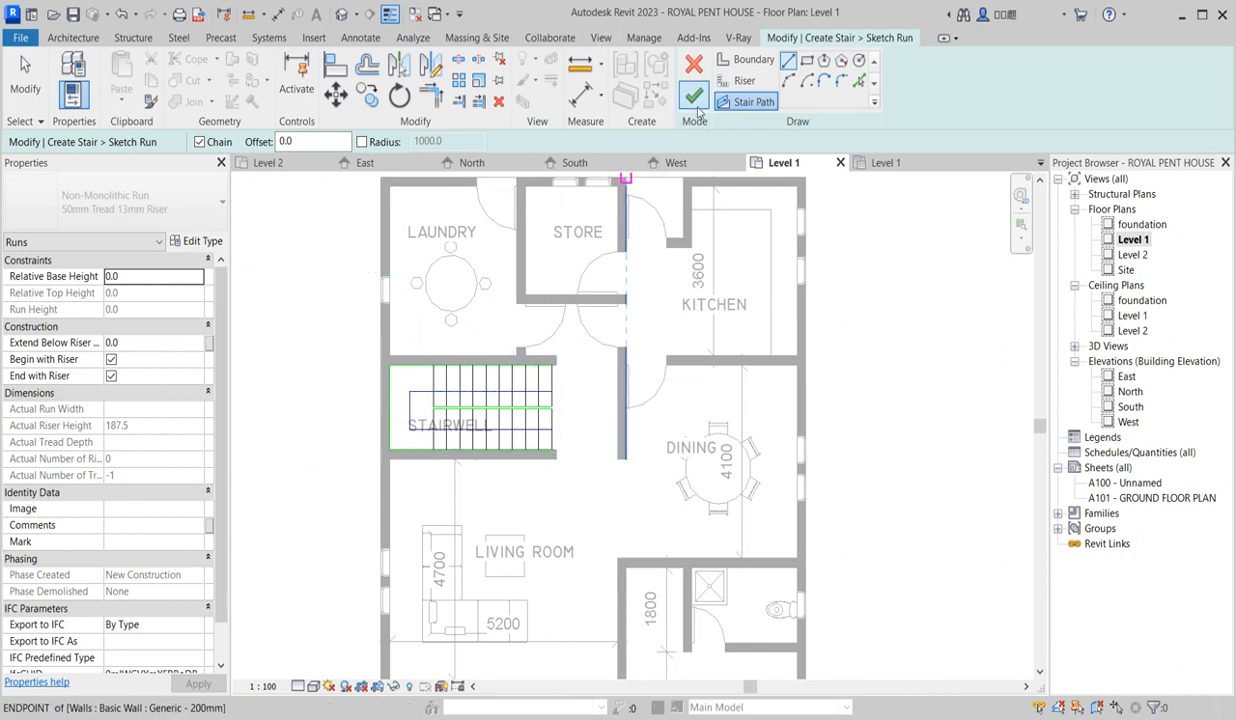
click(694, 97)
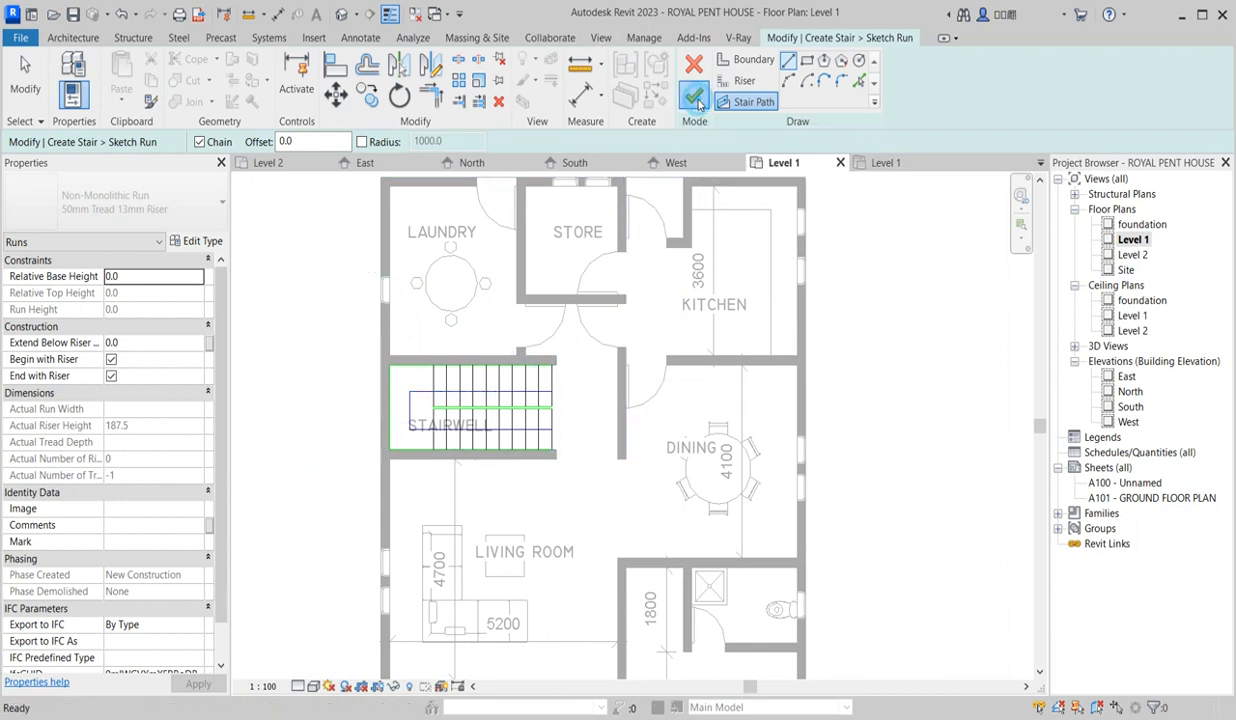
click(540, 423)
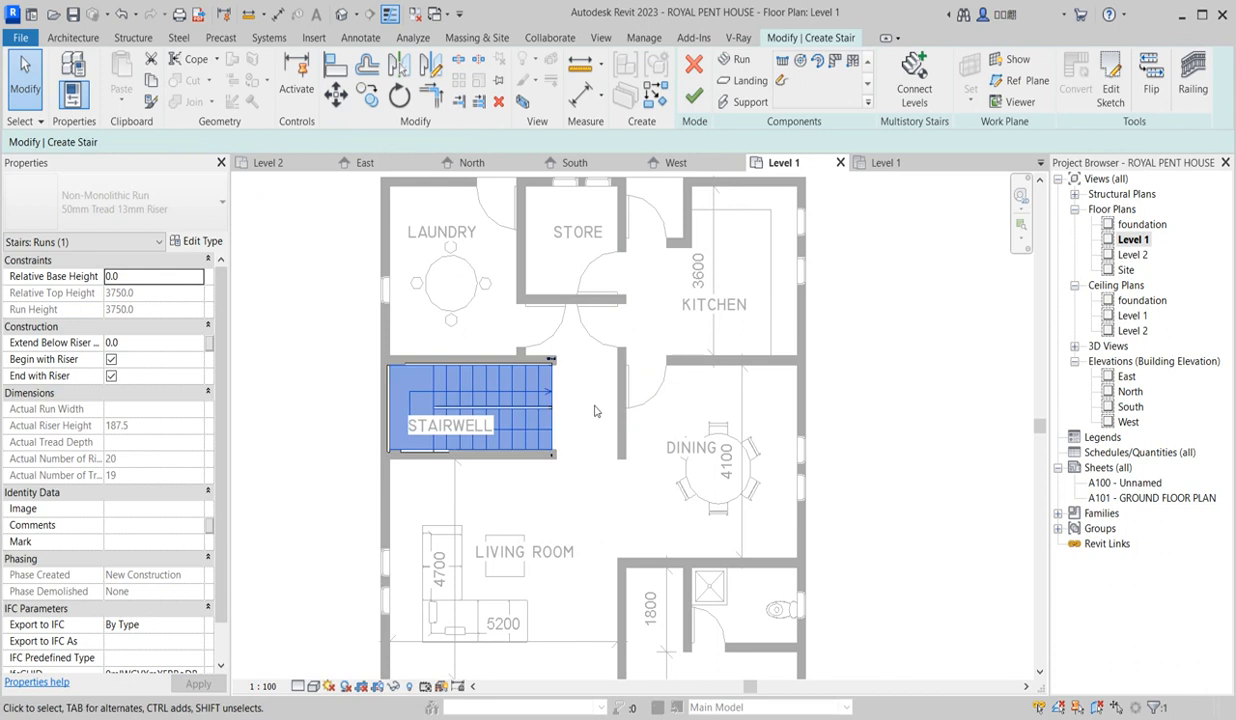
click(694, 94)
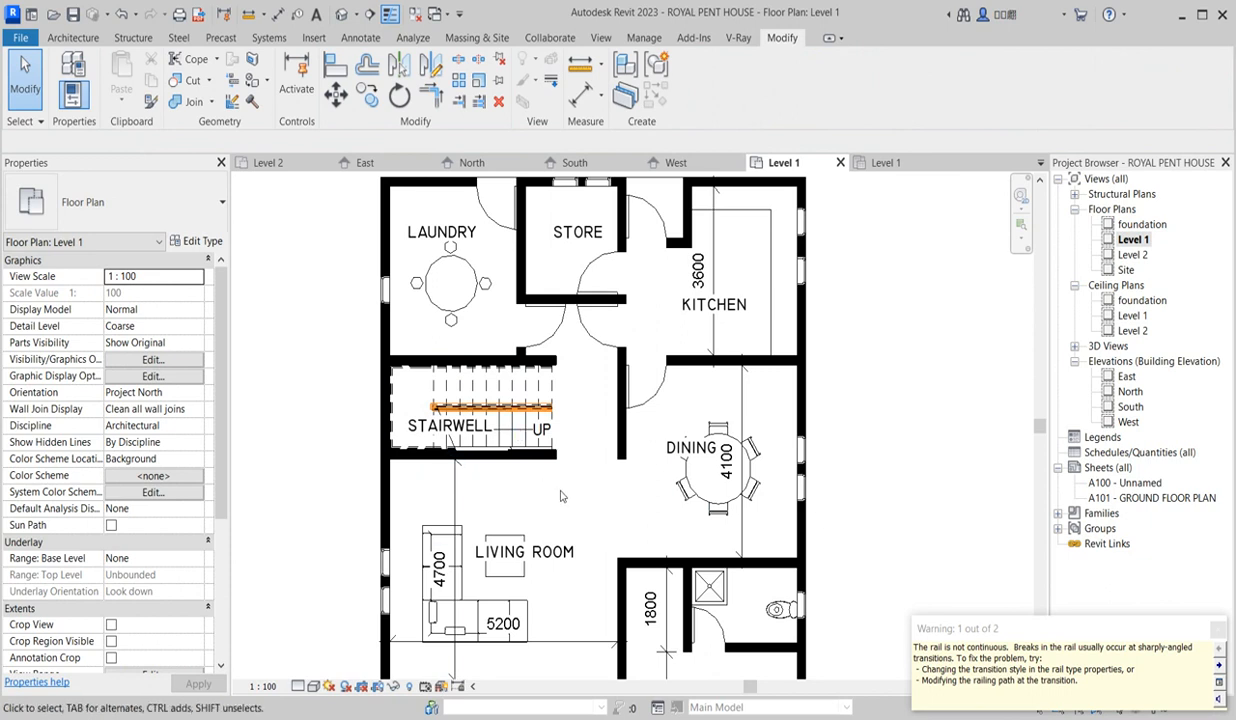
- Open the Level 2 floor plan at the stairwell
scroll(540, 396, up, 5)
scroll(571, 422, down, 5)
scroll(463, 423, up, 2)
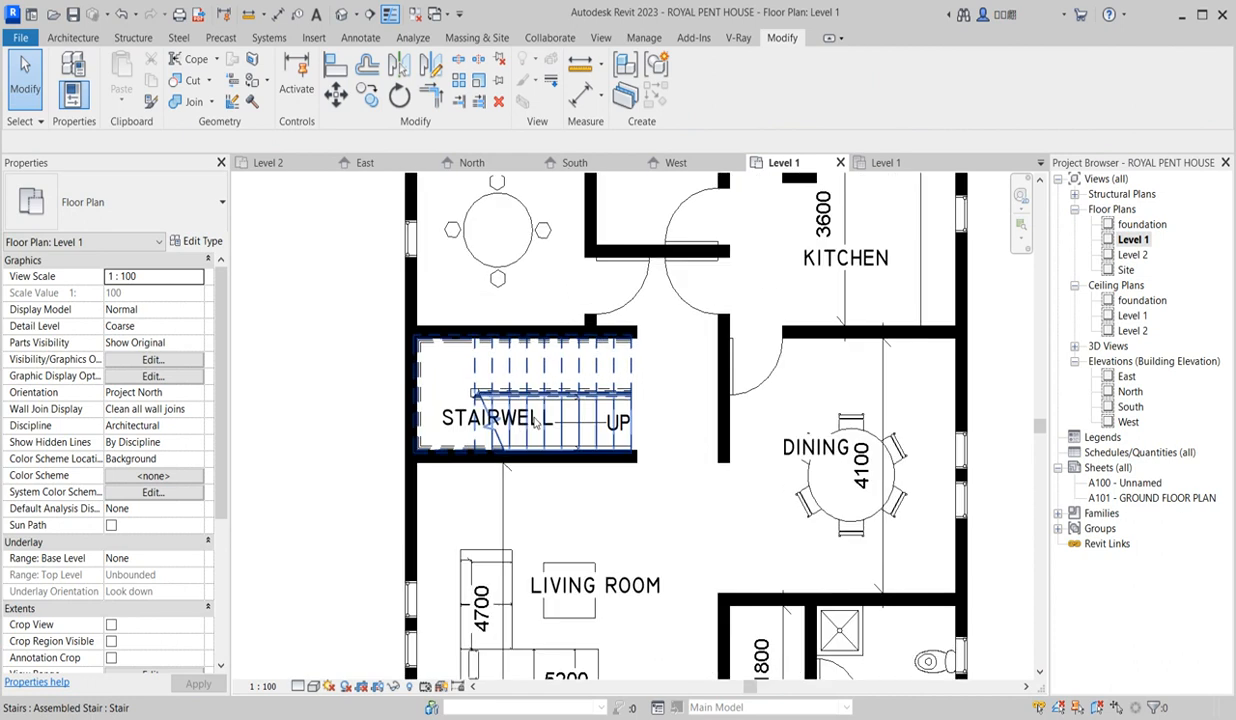
double_click(1133, 255)
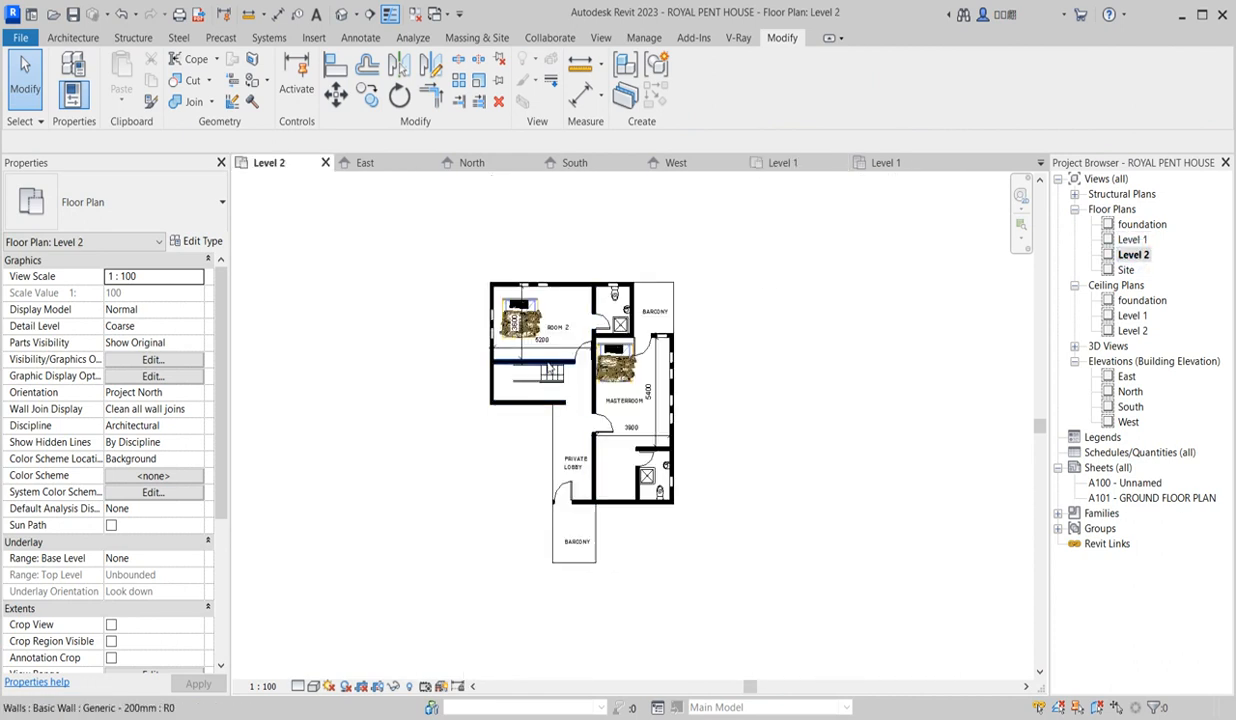
scroll(571, 384, up, 4)
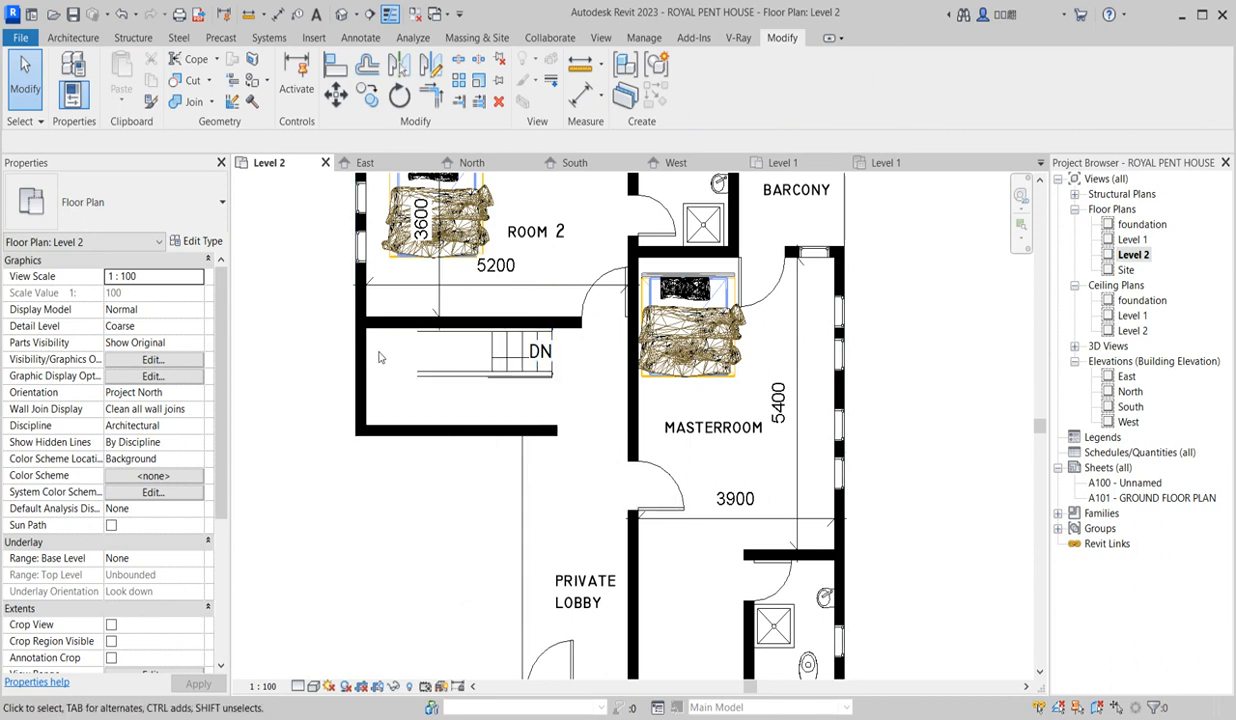
- Select the Level 2 floor to check its extent across the stairwell, leaving it deselected
click(521, 548)
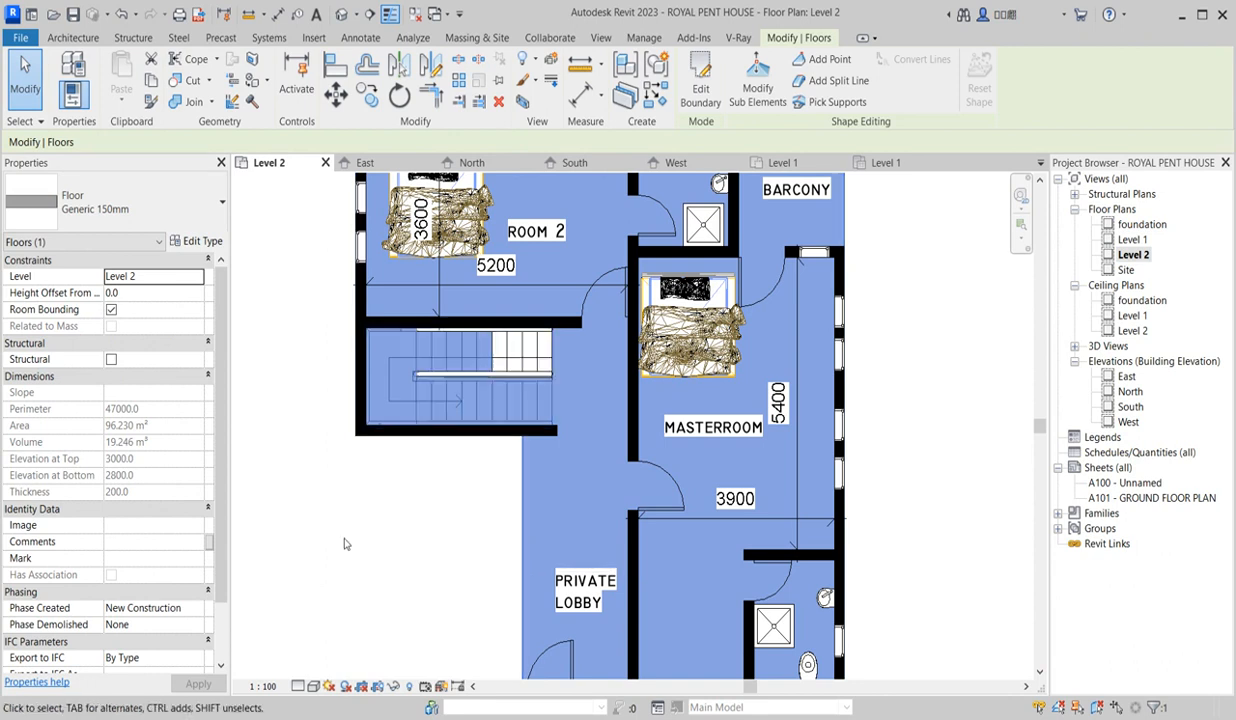
click(452, 492)
click(520, 503)
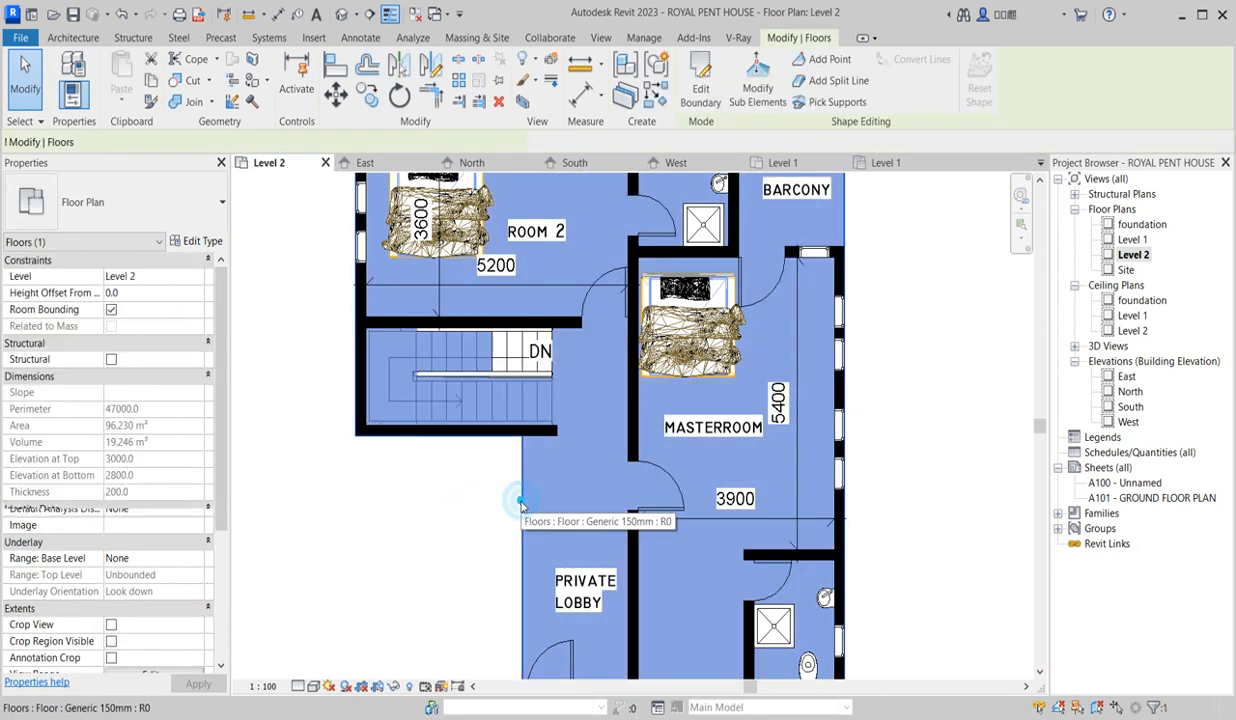
click(287, 563)
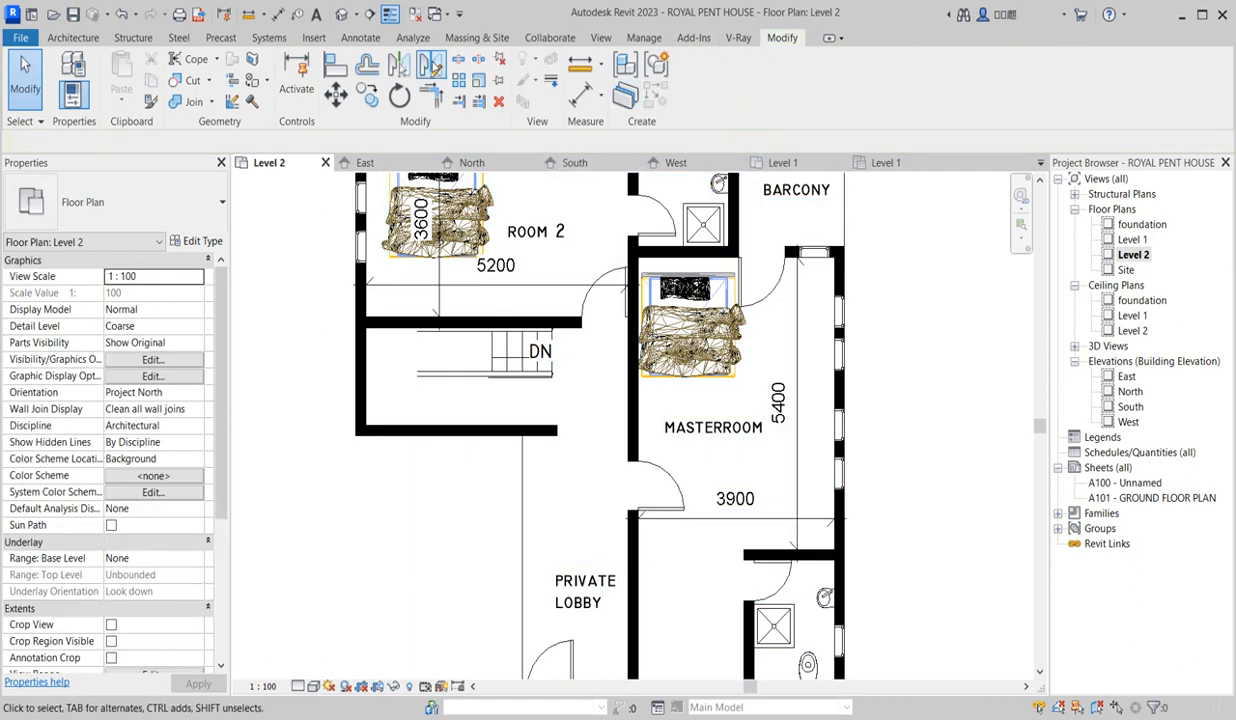
click(75, 39)
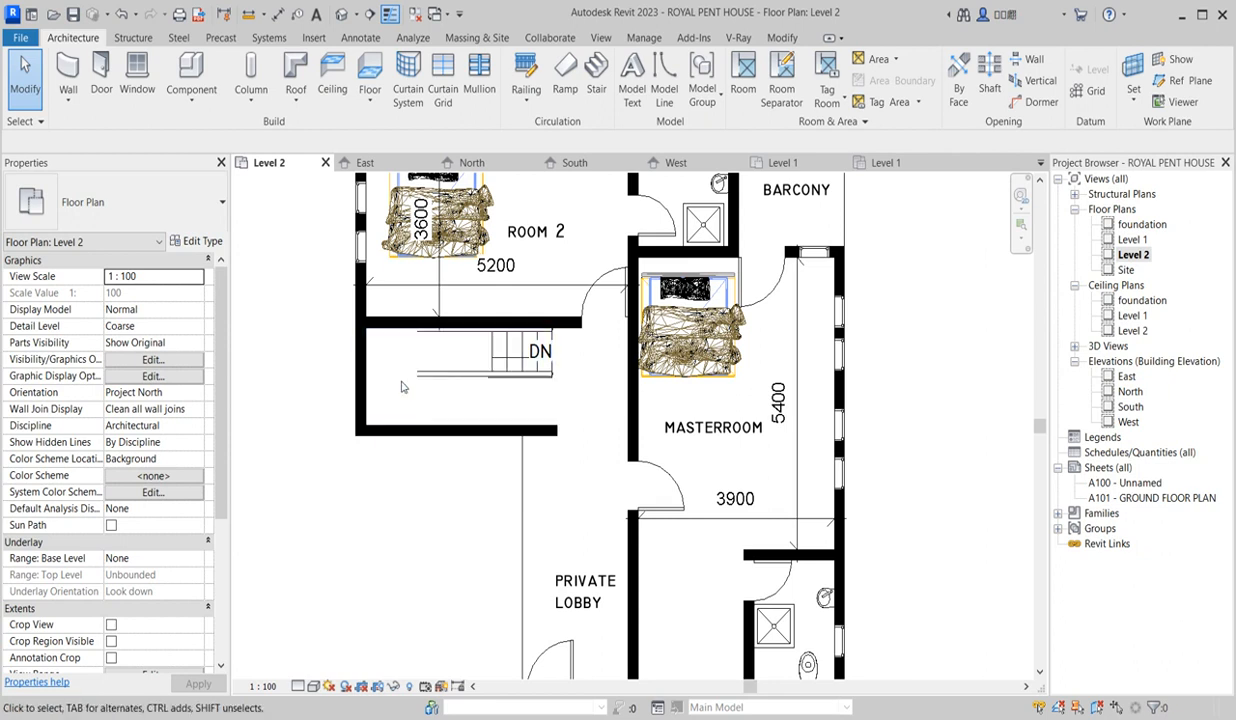
- Open the boundary sketch of the Level 2 floor for editing around the stairwell
click(522, 519)
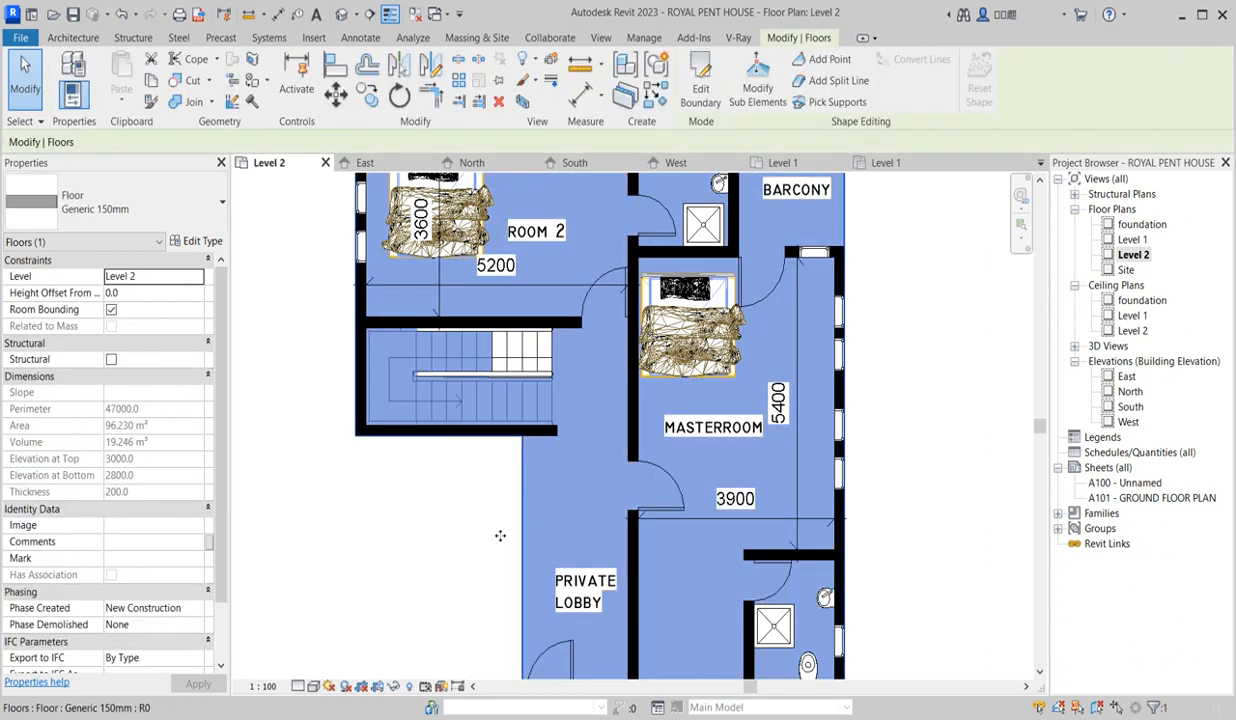
scroll(522, 519, down, 3)
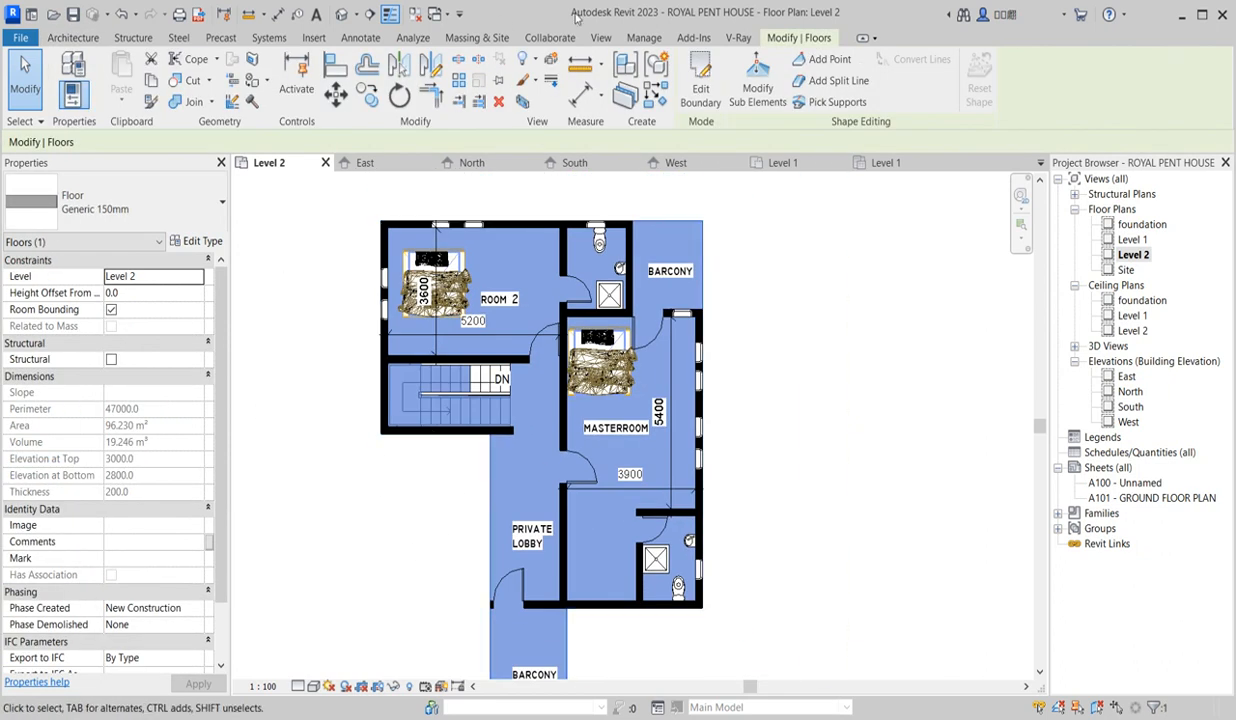
click(702, 96)
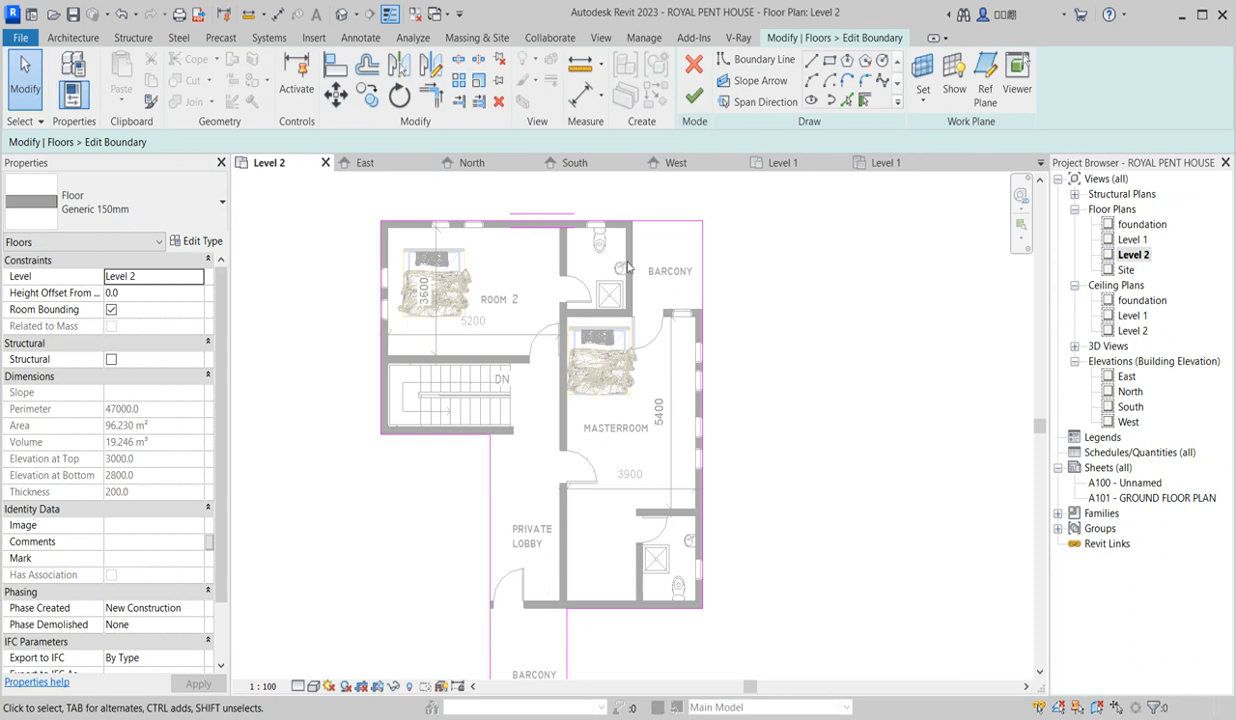
scroll(518, 410, up, 2)
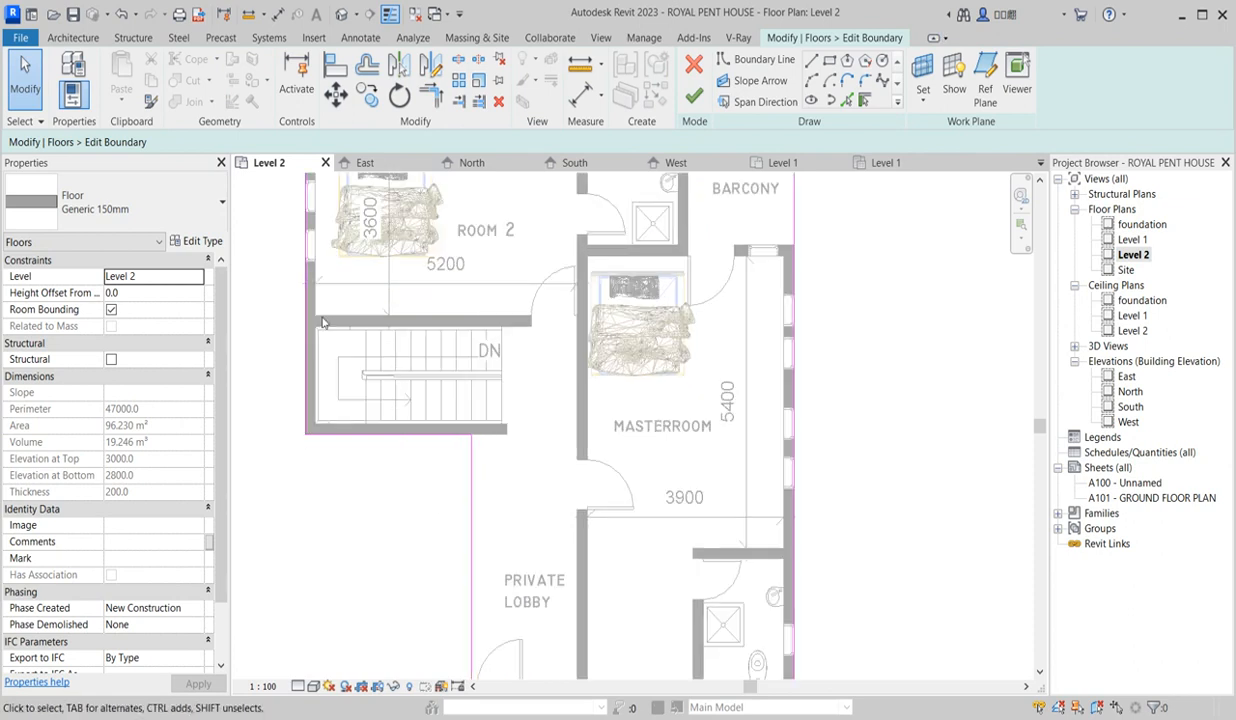
click(471, 444)
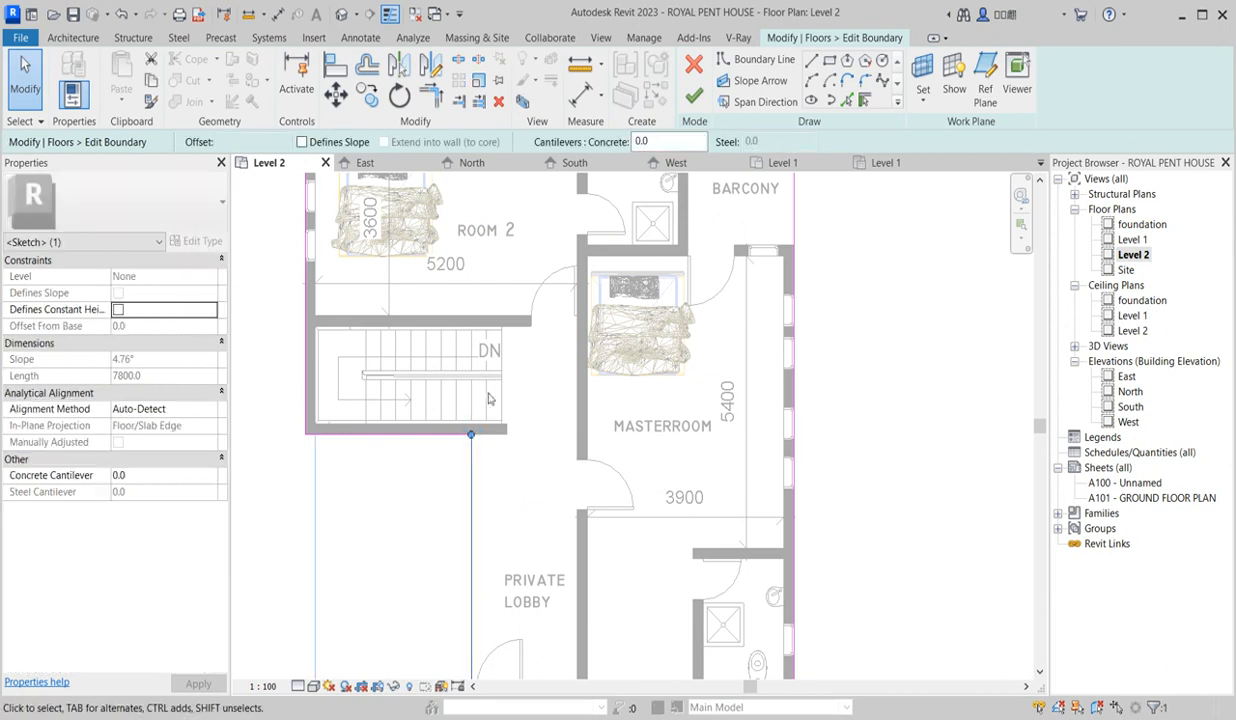
- Draw boundary lines from the lobby's west edge along the south wall, up the stair's east end, and along the north wall to the west boundary
click(785, 60)
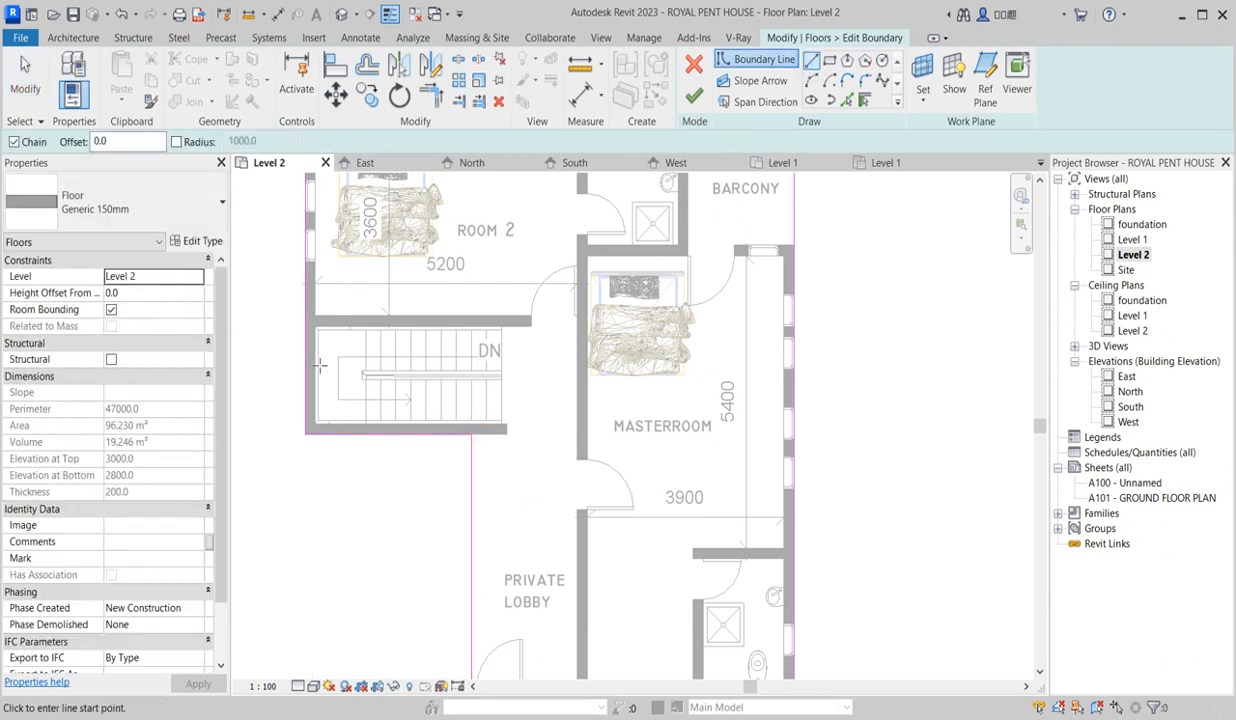
click(503, 330)
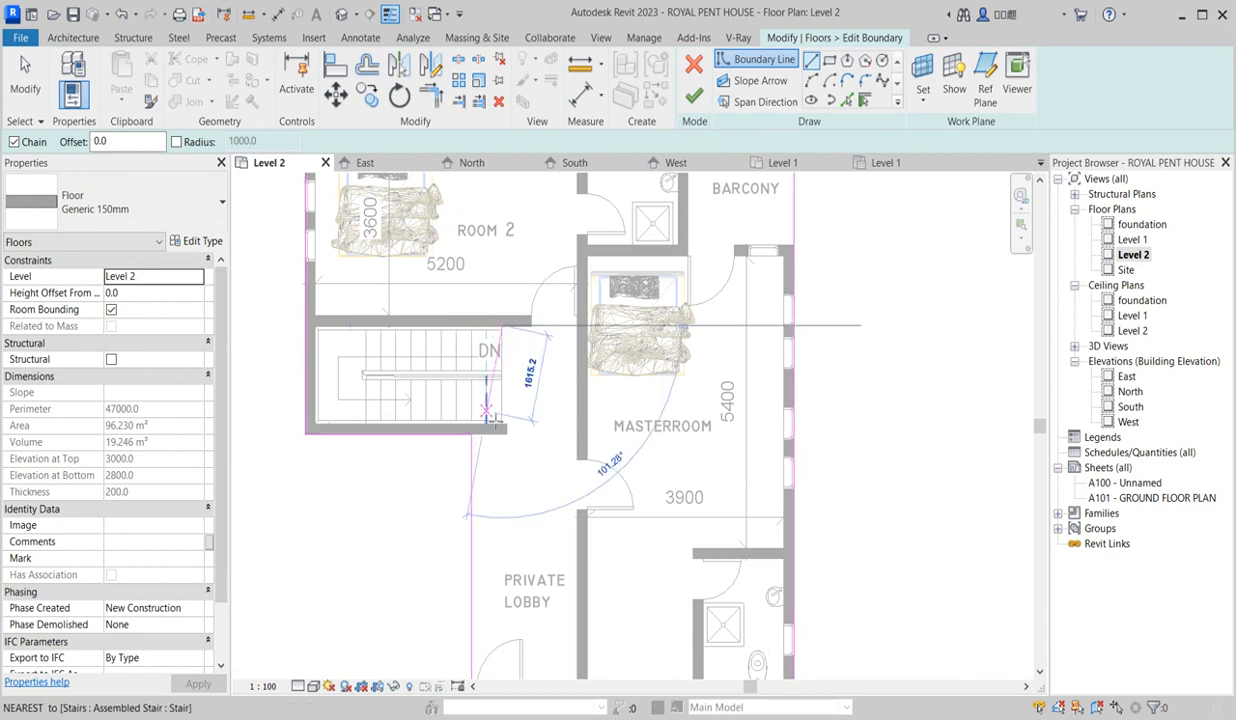
click(503, 432)
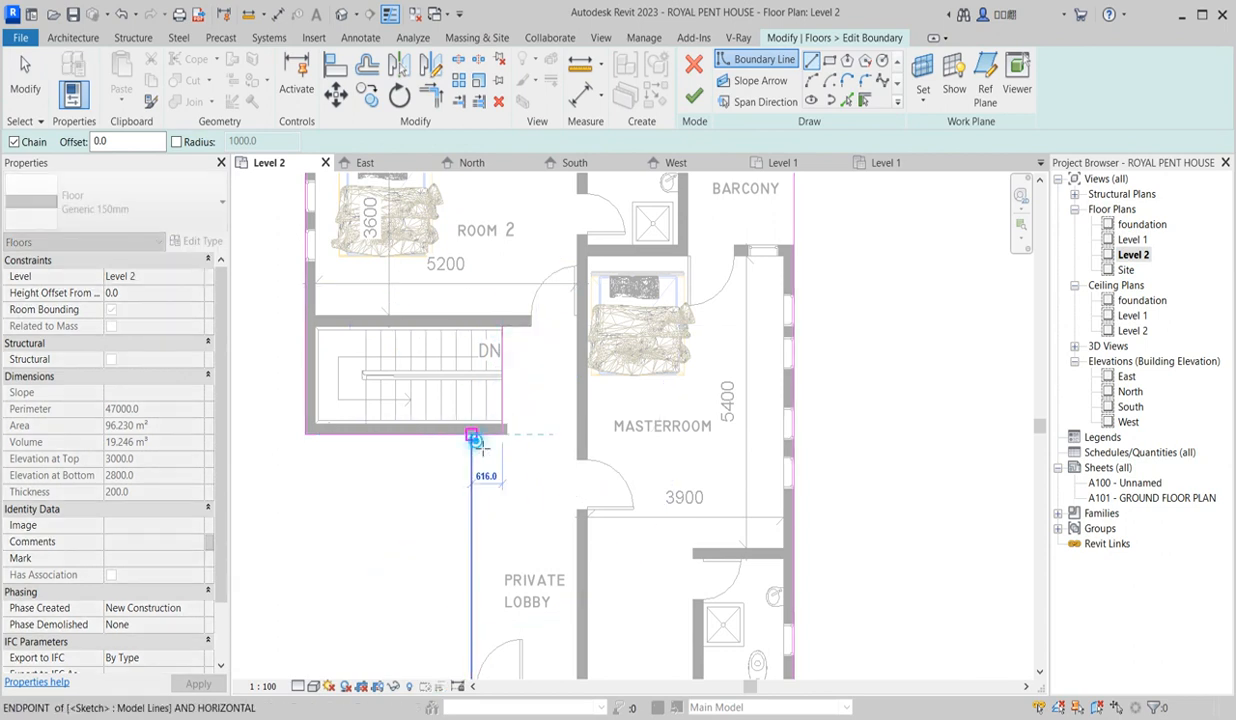
click(482, 447)
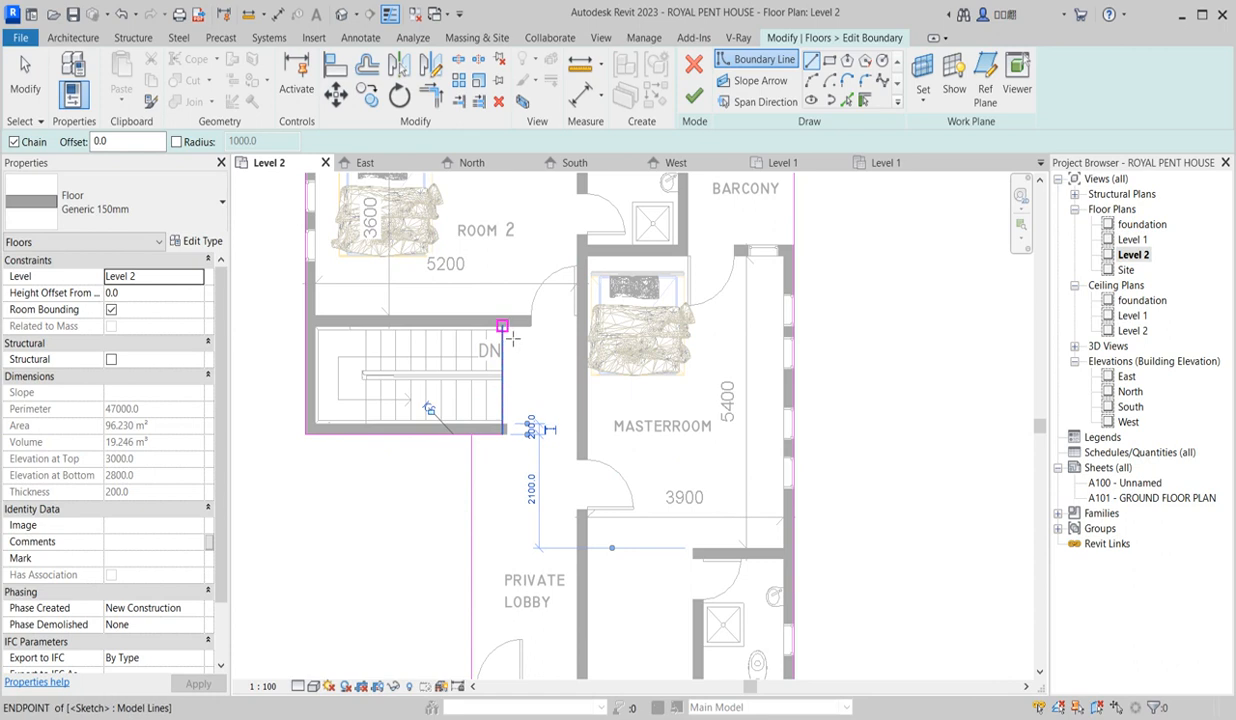
click(503, 326)
click(306, 327)
key(Escape)
- Trim the floor's west boundary line back to the new line along the stairwell's north wall
click(431, 95)
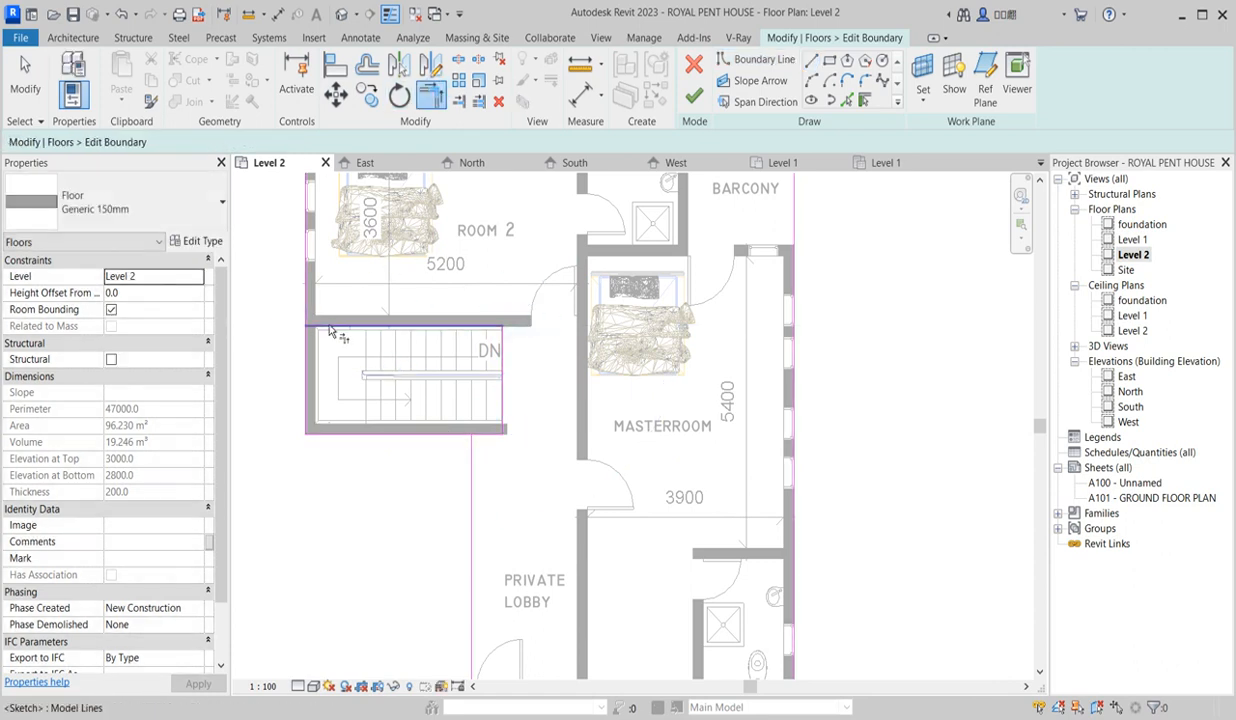
click(300, 295)
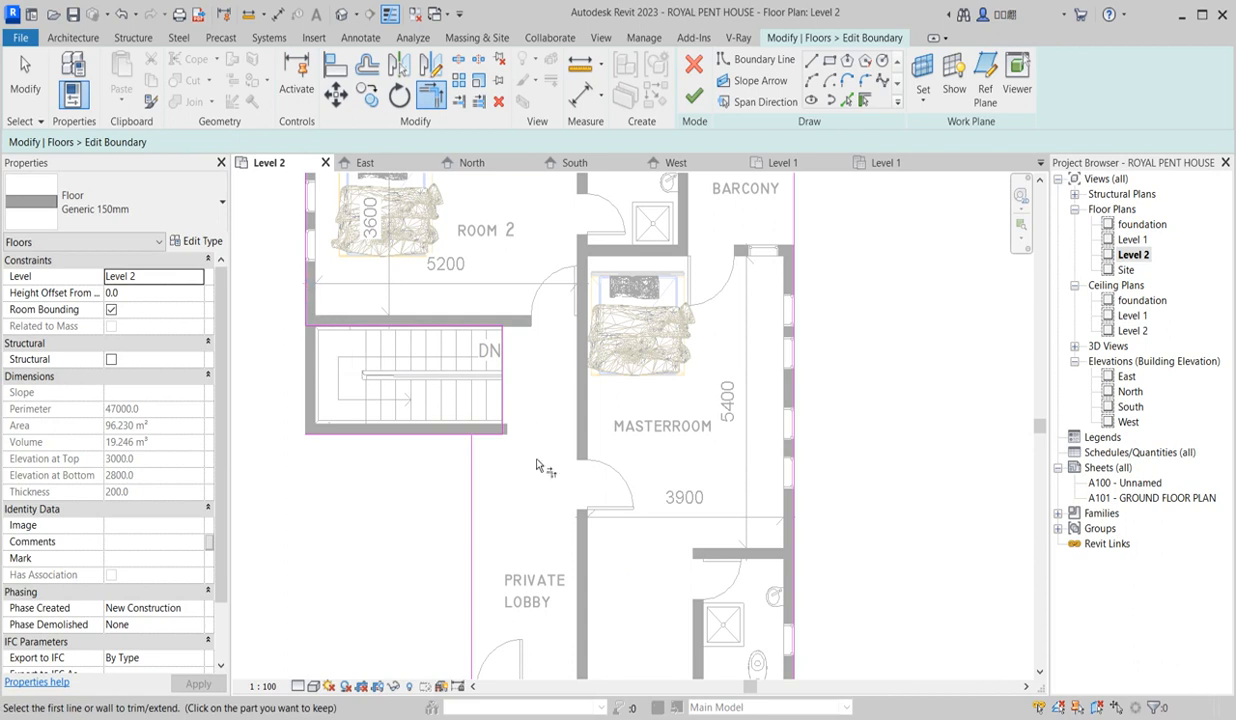
scroll(476, 434, up, 3)
click(485, 425)
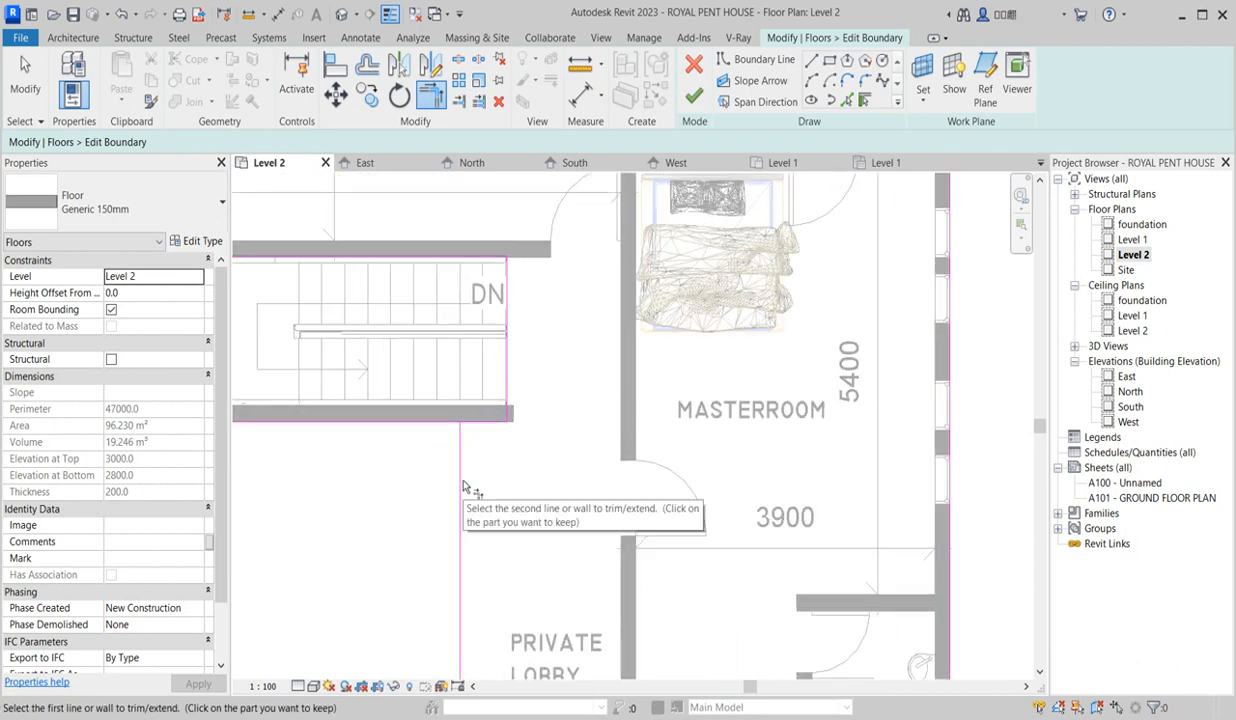
scroll(463, 487, down, 3)
key(Escape)
key(Escape)
- Delete the leftover boundary line along the stairwell's south wall and finish editing the floor boundary
drag(444, 484, 340, 421)
key(Delete)
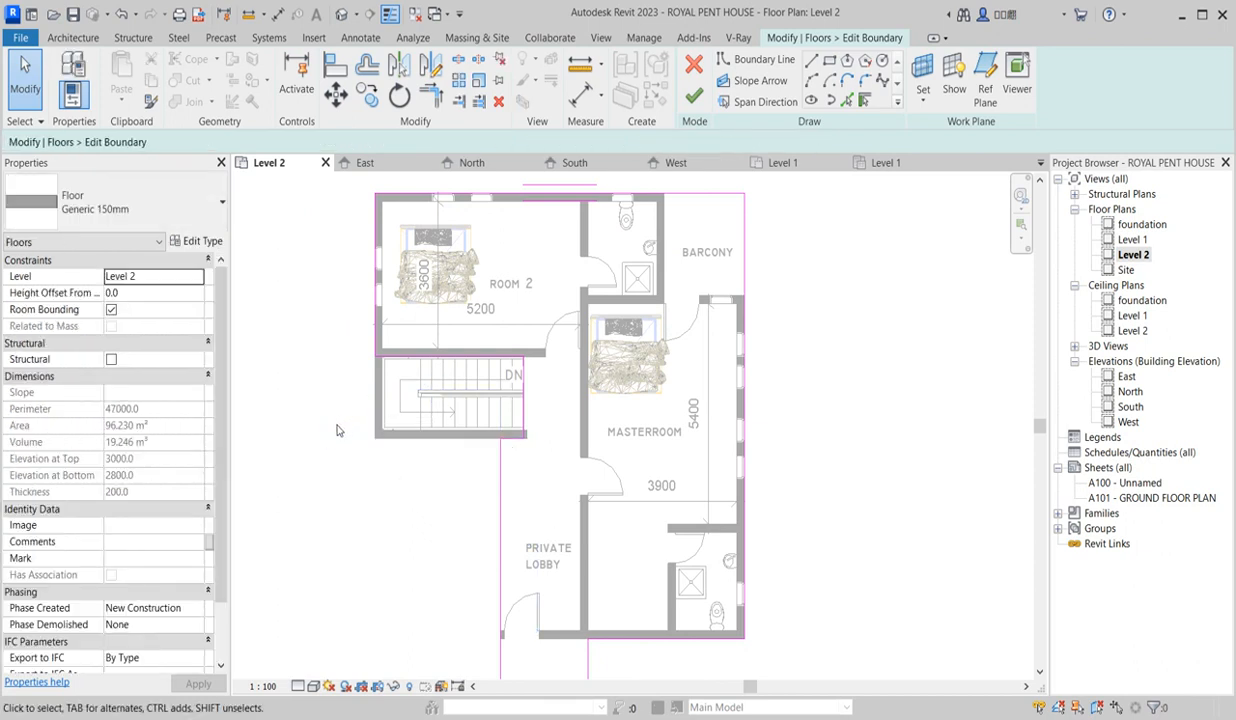
click(694, 96)
click(372, 538)
- Examine the stair and the floor opening around it in the Level 2 plan
scroll(495, 395, down, 3)
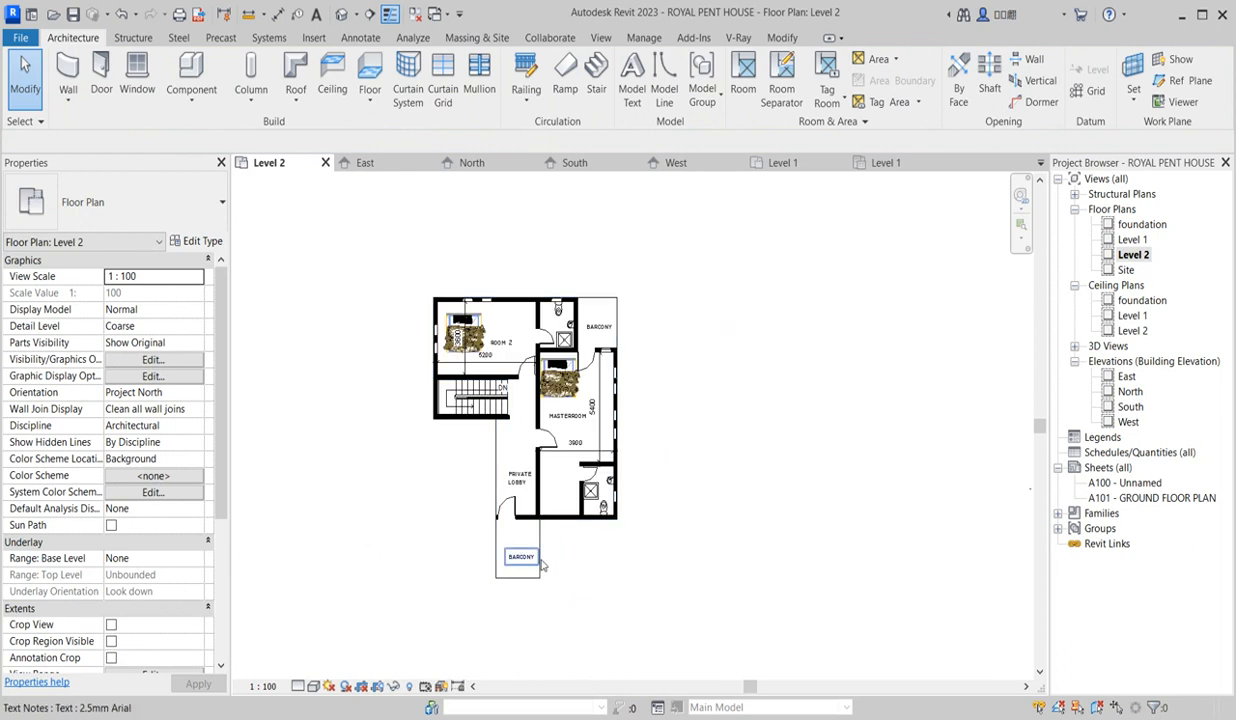
scroll(466, 398, up, 1)
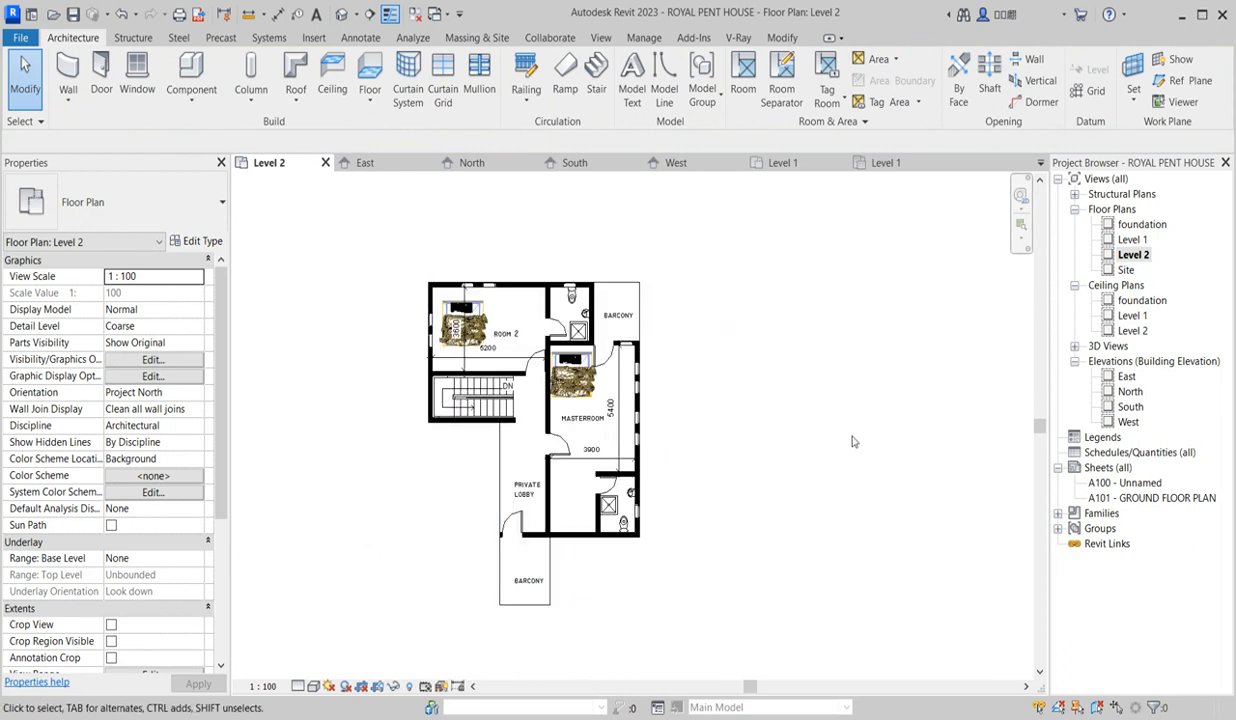
scroll(436, 391, up, 5)
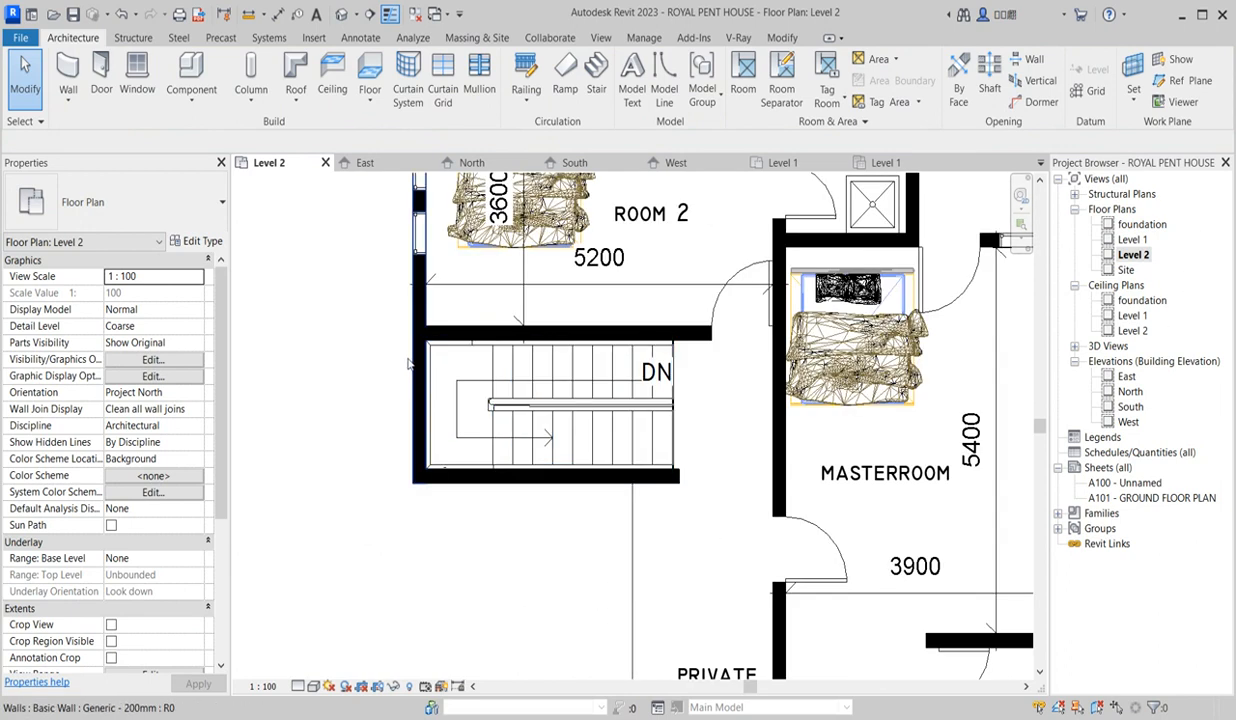
scroll(422, 388, down, 3)
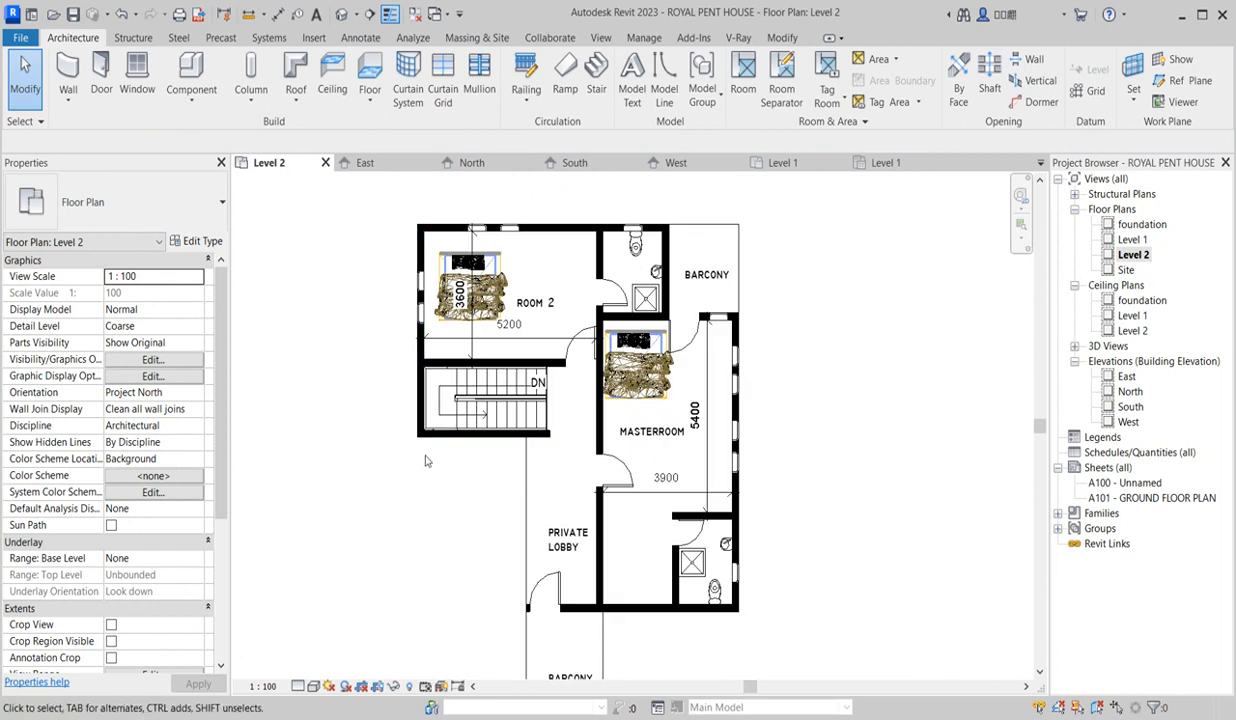
scroll(790, 454, down, 2)
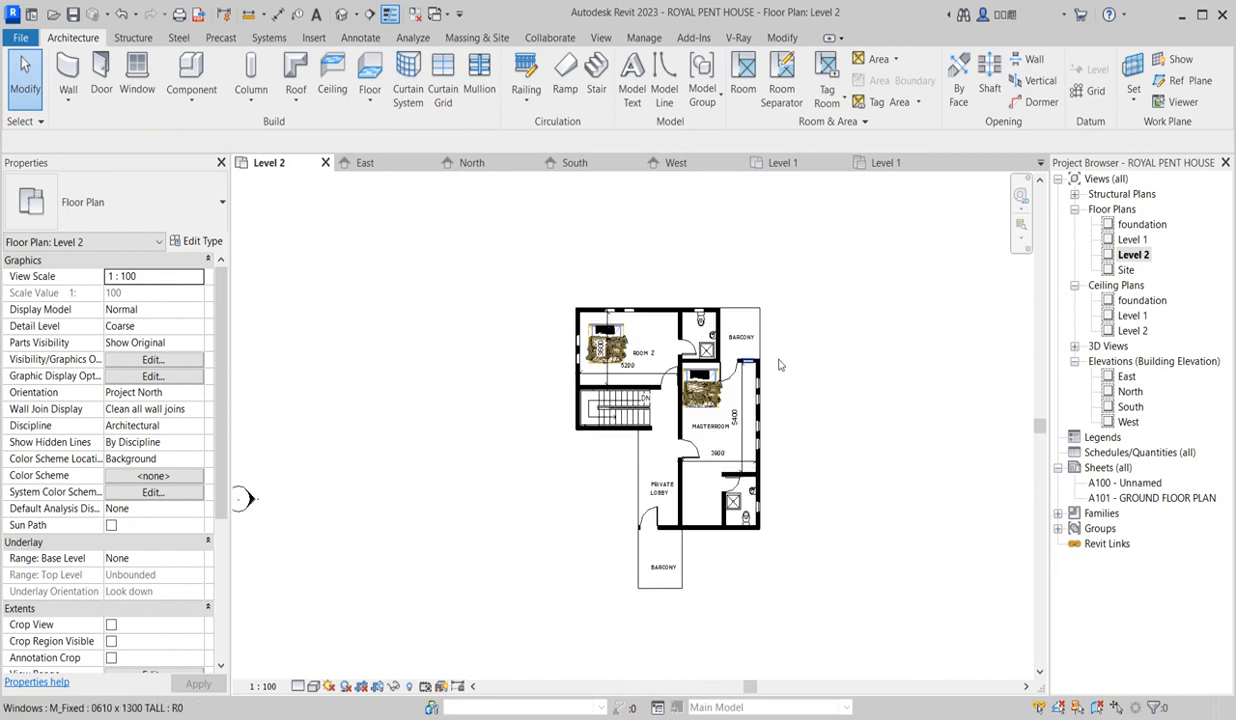
scroll(760, 320, up, 3)
scroll(725, 322, down, 2)
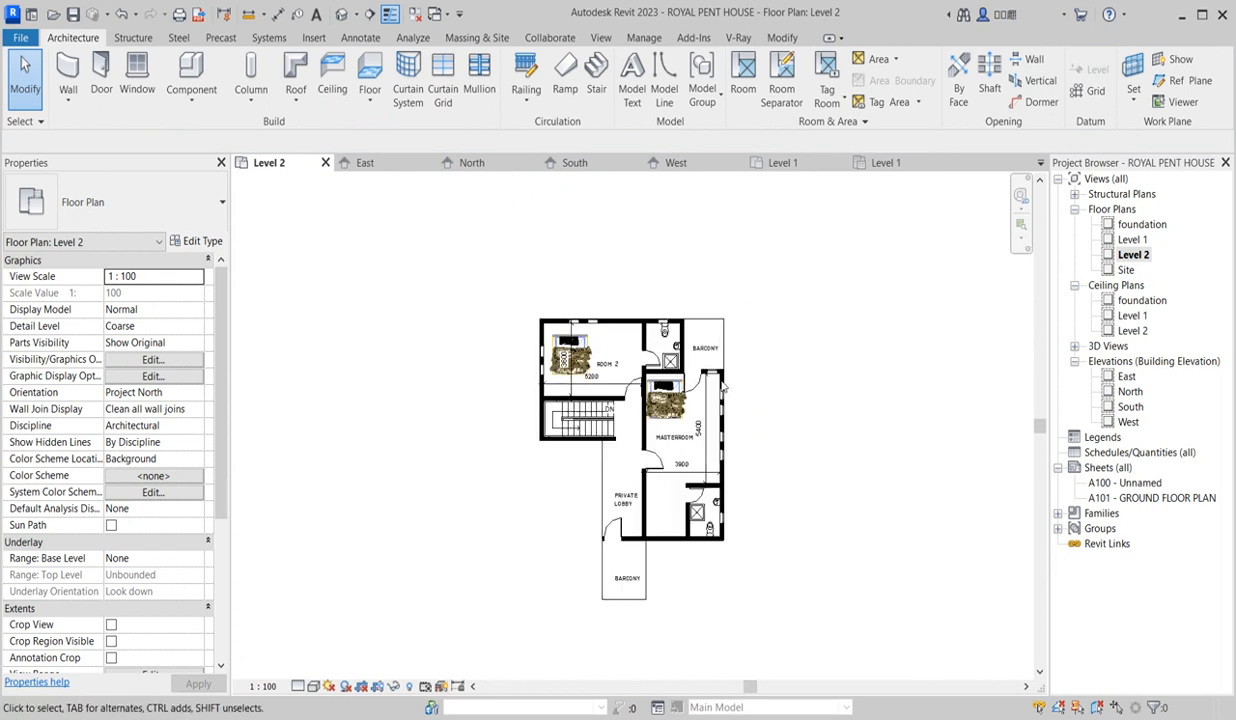
scroll(501, 464, up, 3)
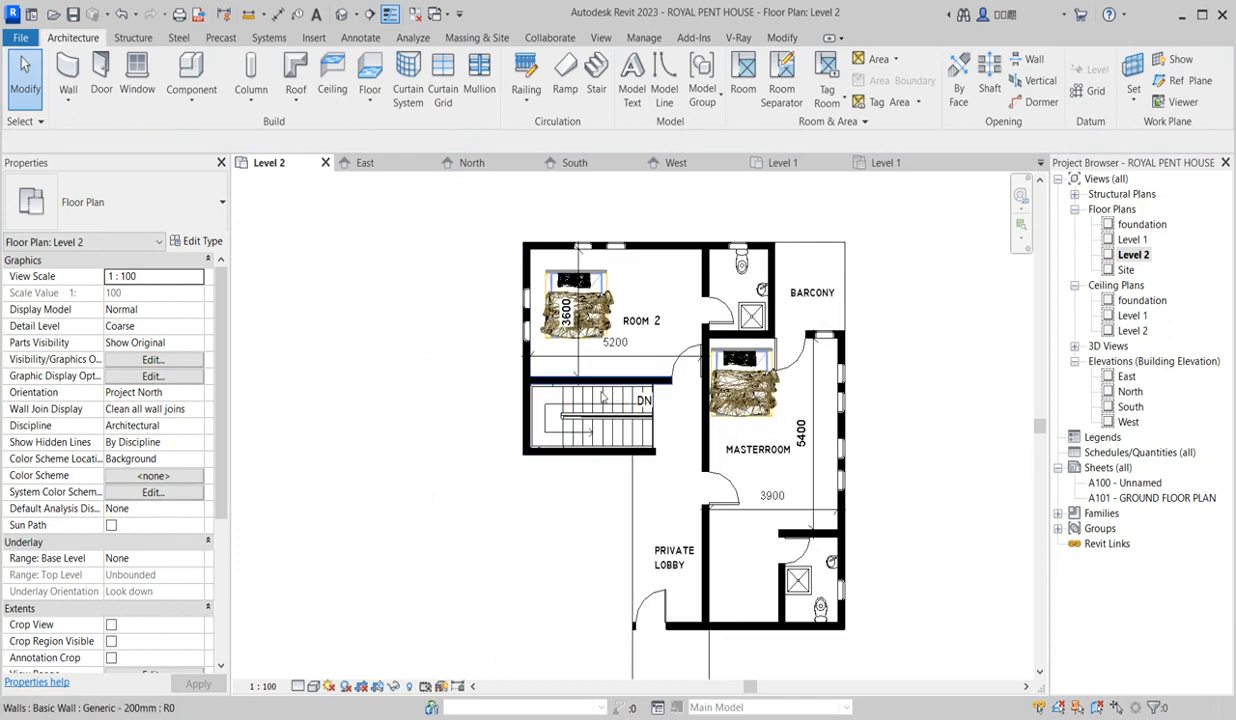
scroll(576, 412, up, 2)
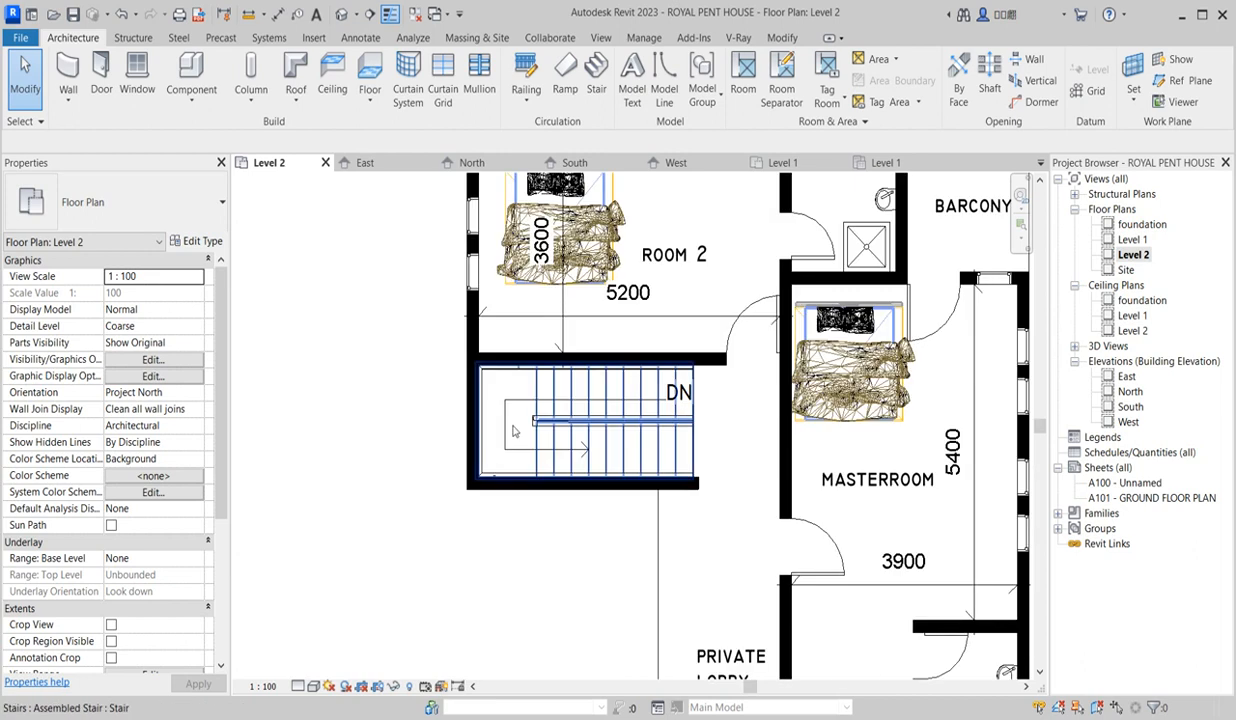
scroll(468, 422, up, 2)
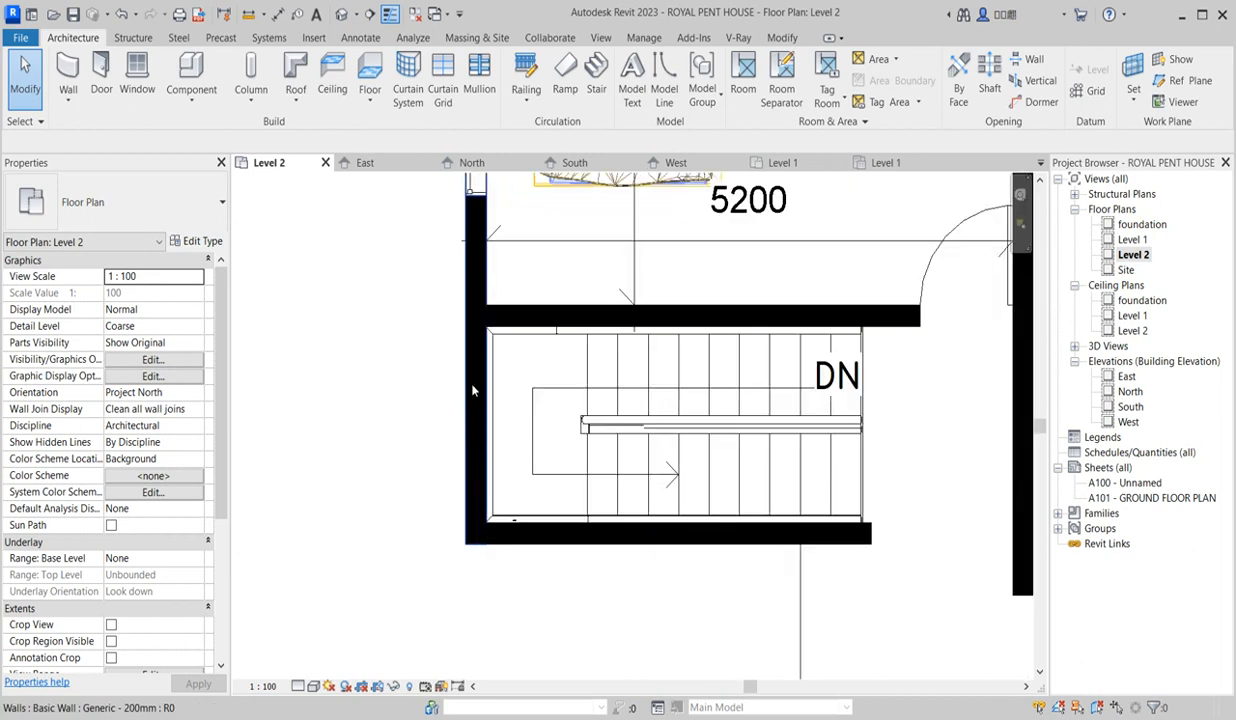
scroll(473, 370, down, 3)
scroll(474, 376, up, 3)
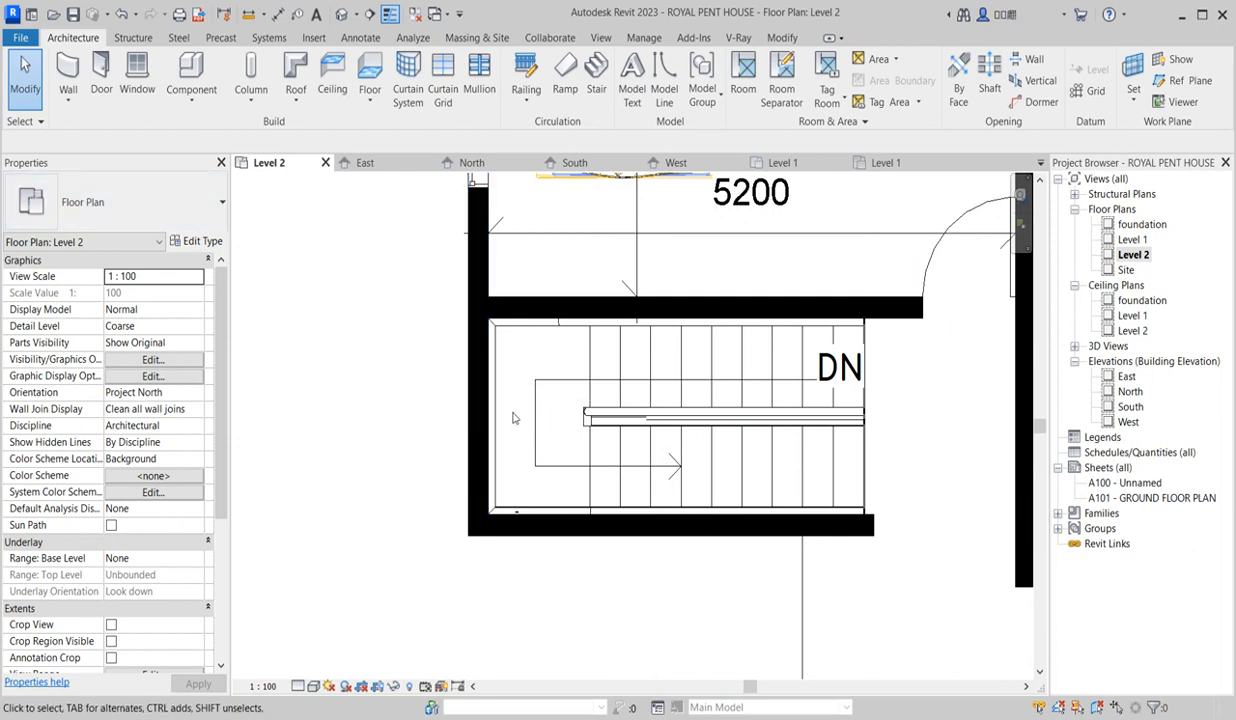
scroll(521, 404, down, 2)
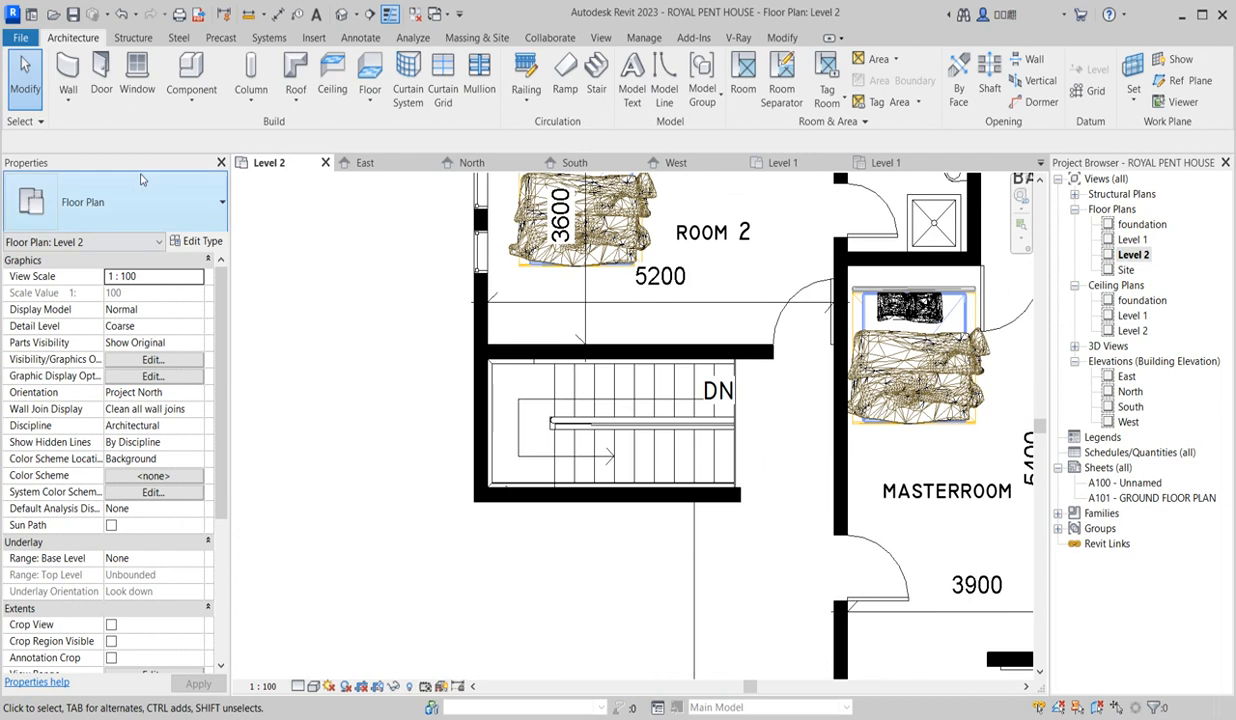
- Choose the Storefront curtain wall type for a new architectural wall and review its type properties
click(66, 103)
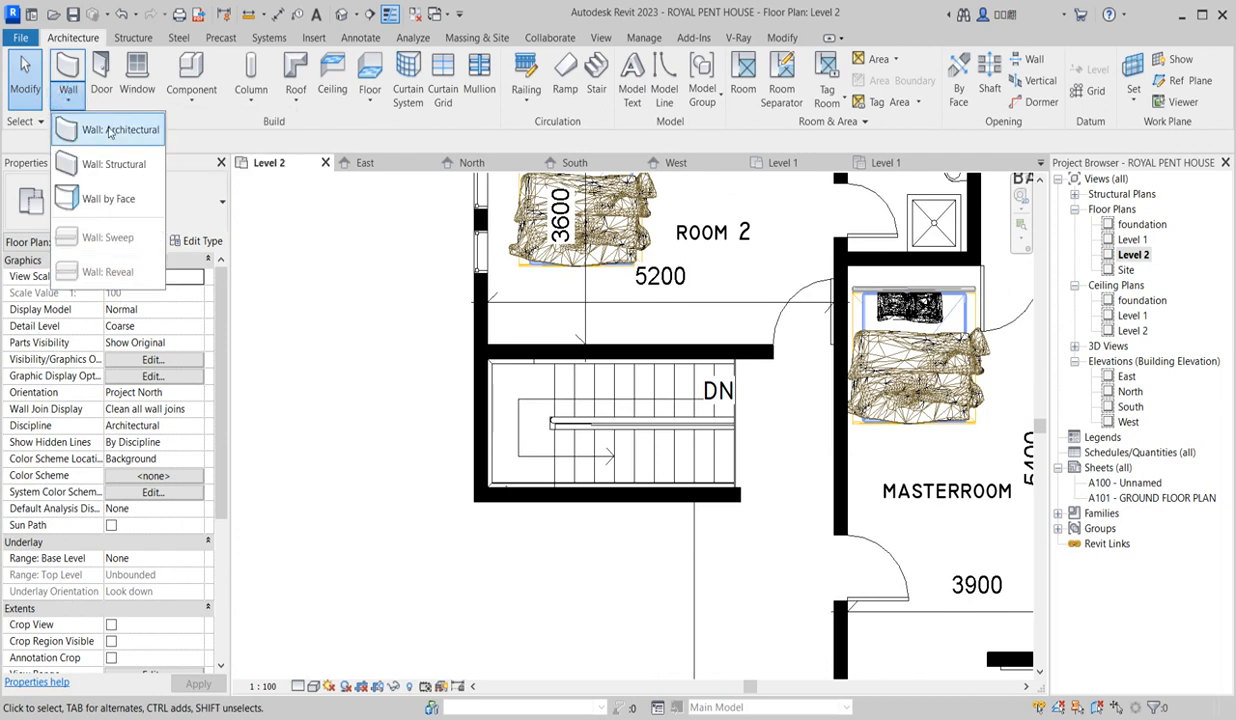
click(115, 130)
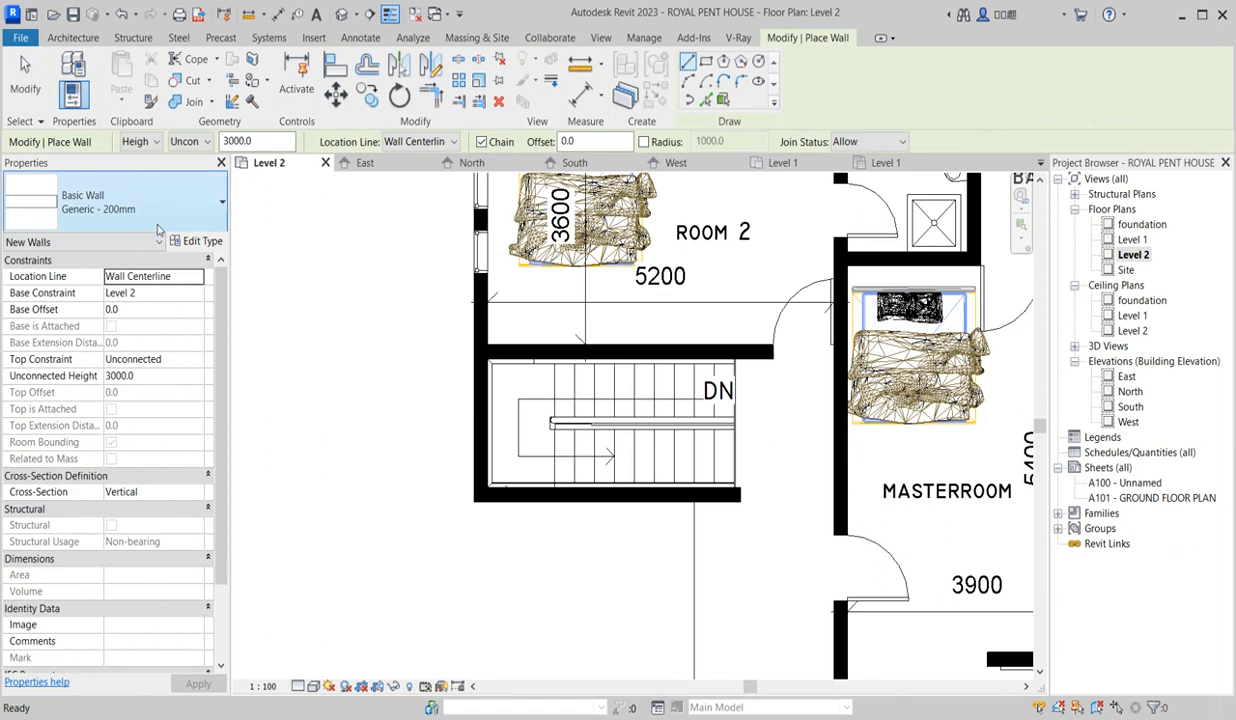
click(152, 210)
scroll(190, 467, down, 3)
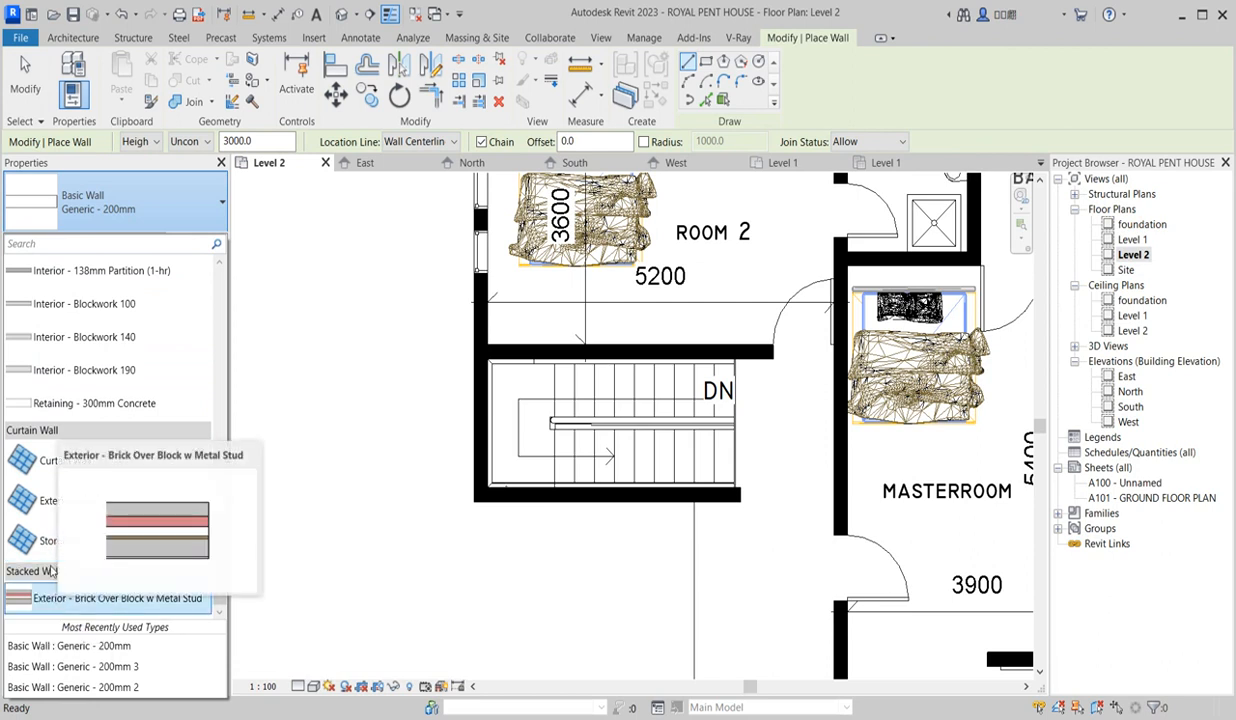
click(62, 541)
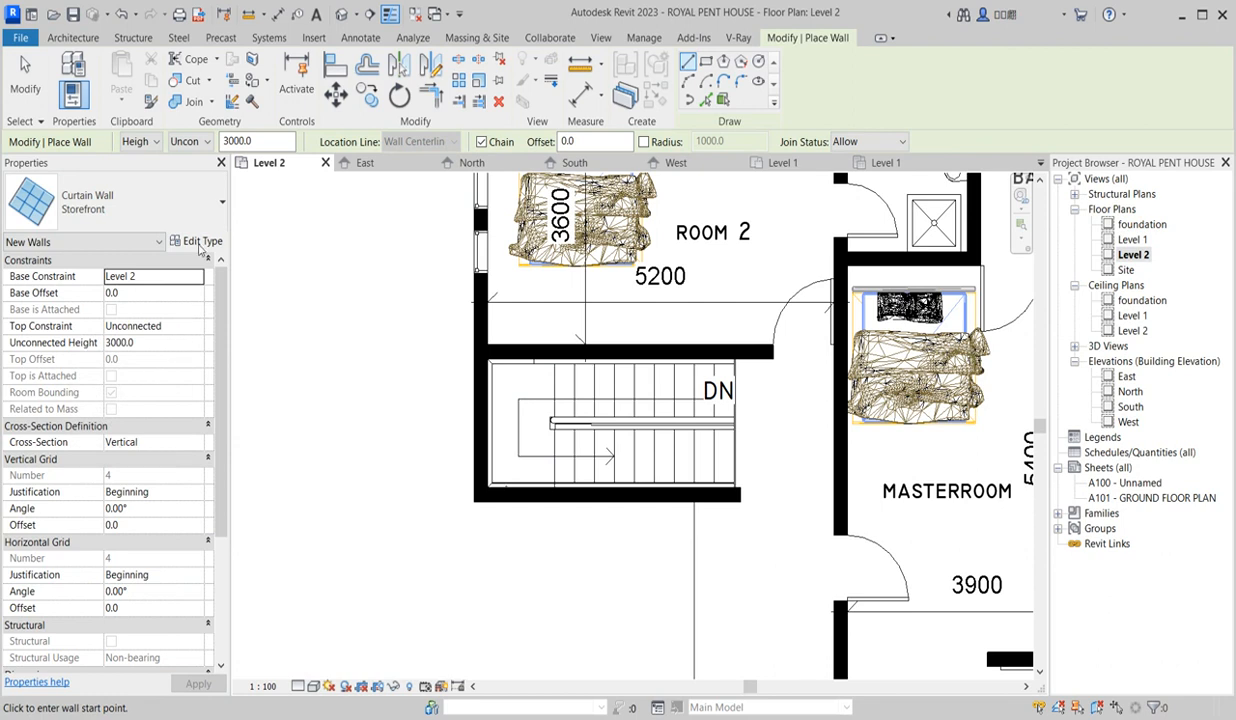
click(198, 242)
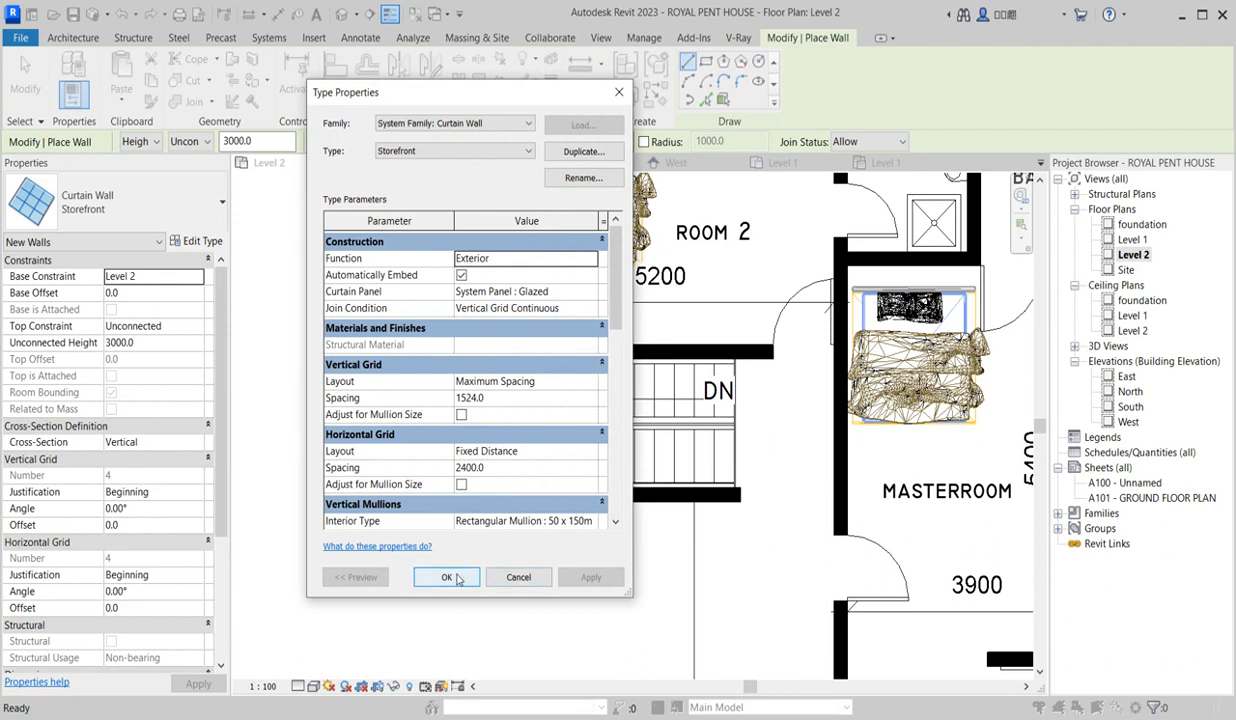
click(447, 577)
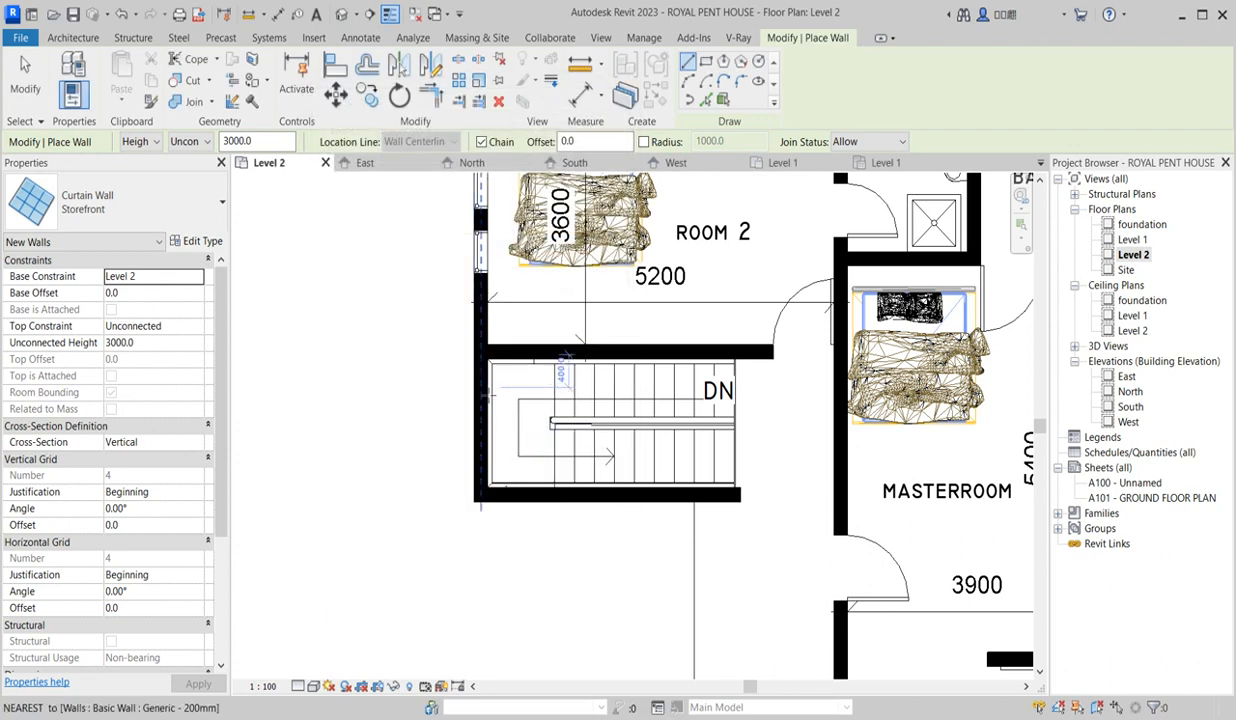
scroll(483, 386, up, 2)
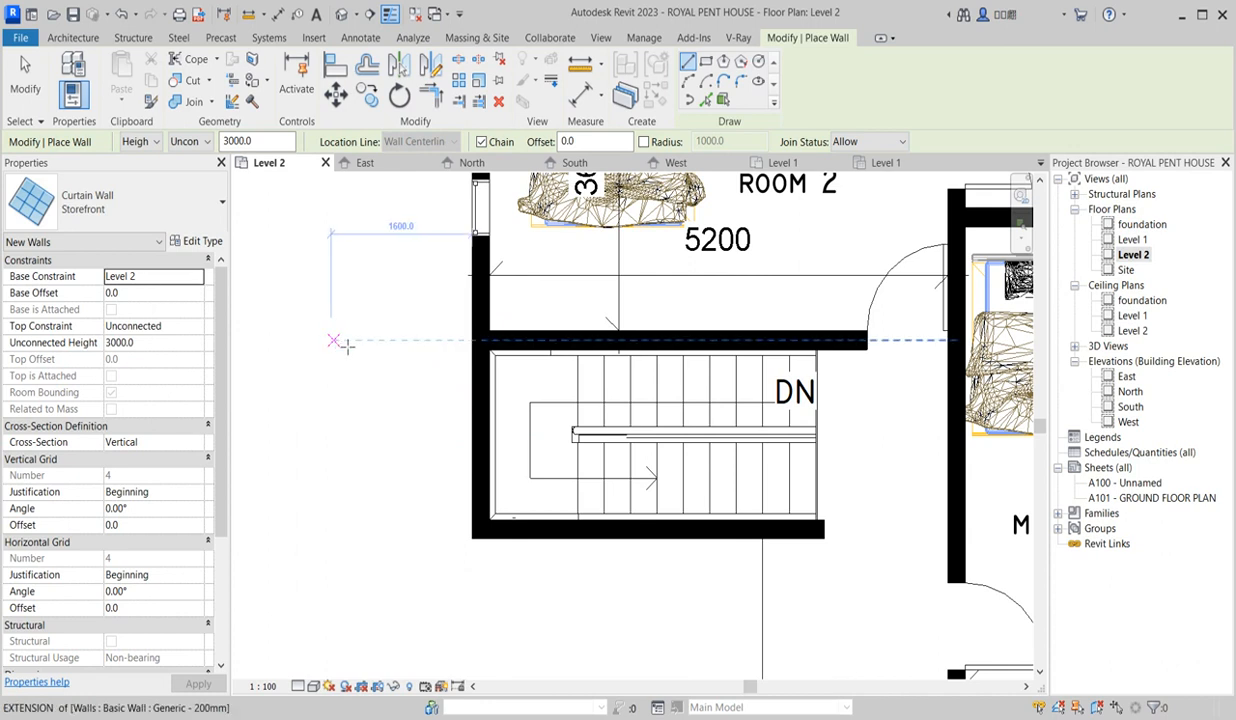
key(Escape)
key(Escape)
- In the Level 1 plan, draw a Storefront curtain wall about 1260 mm long inside the stairwell's west wall
double_click(1131, 240)
scroll(410, 420, down, 1)
click(69, 70)
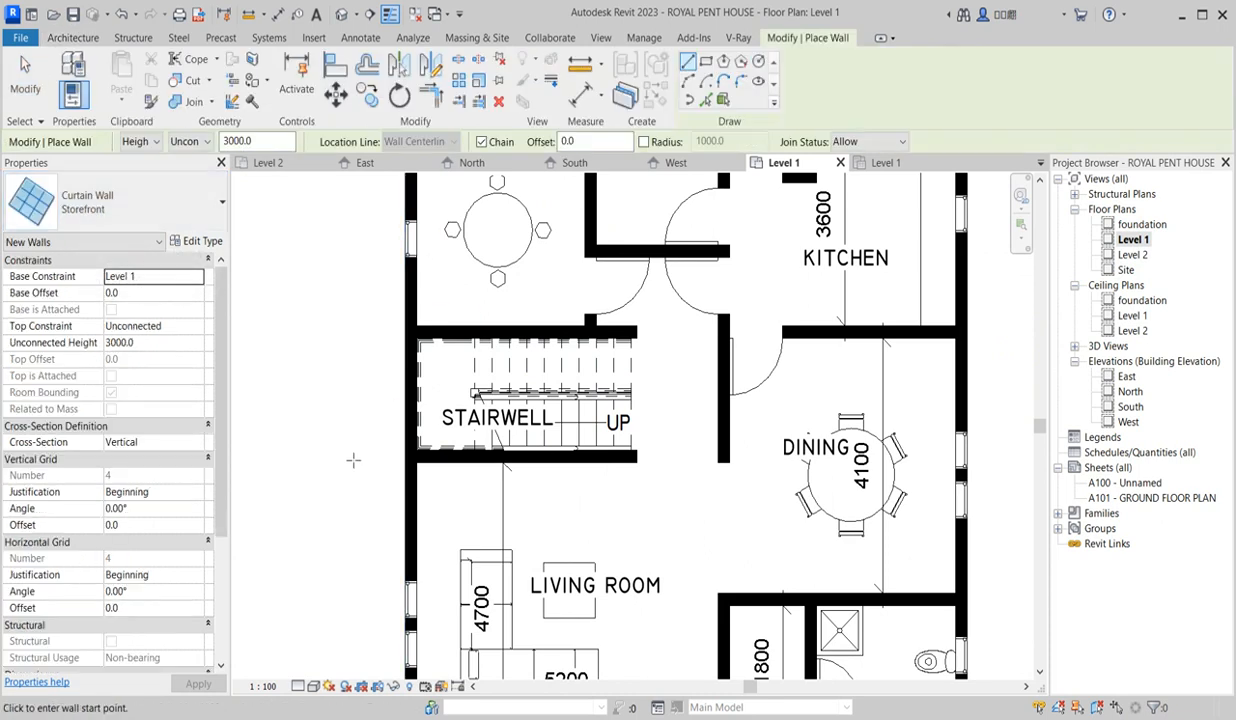
scroll(417, 400, up, 3)
scroll(409, 340, up, 1)
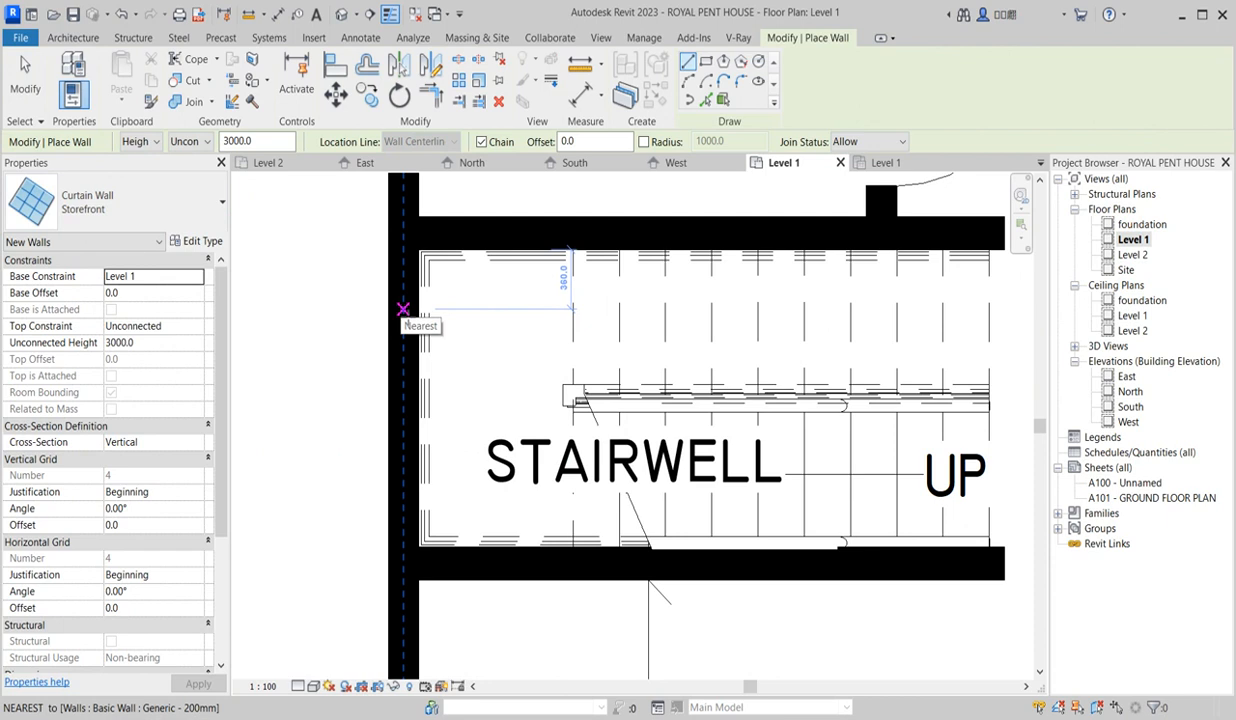
click(403, 310)
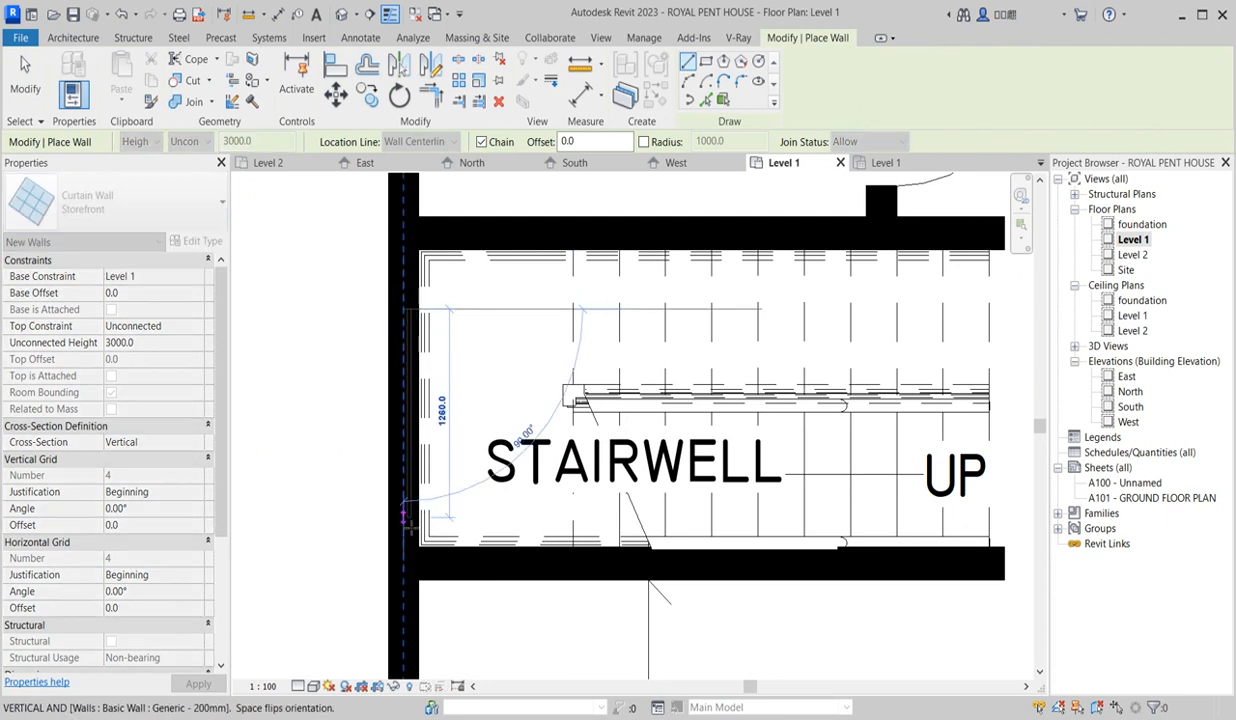
click(403, 520)
key(Escape)
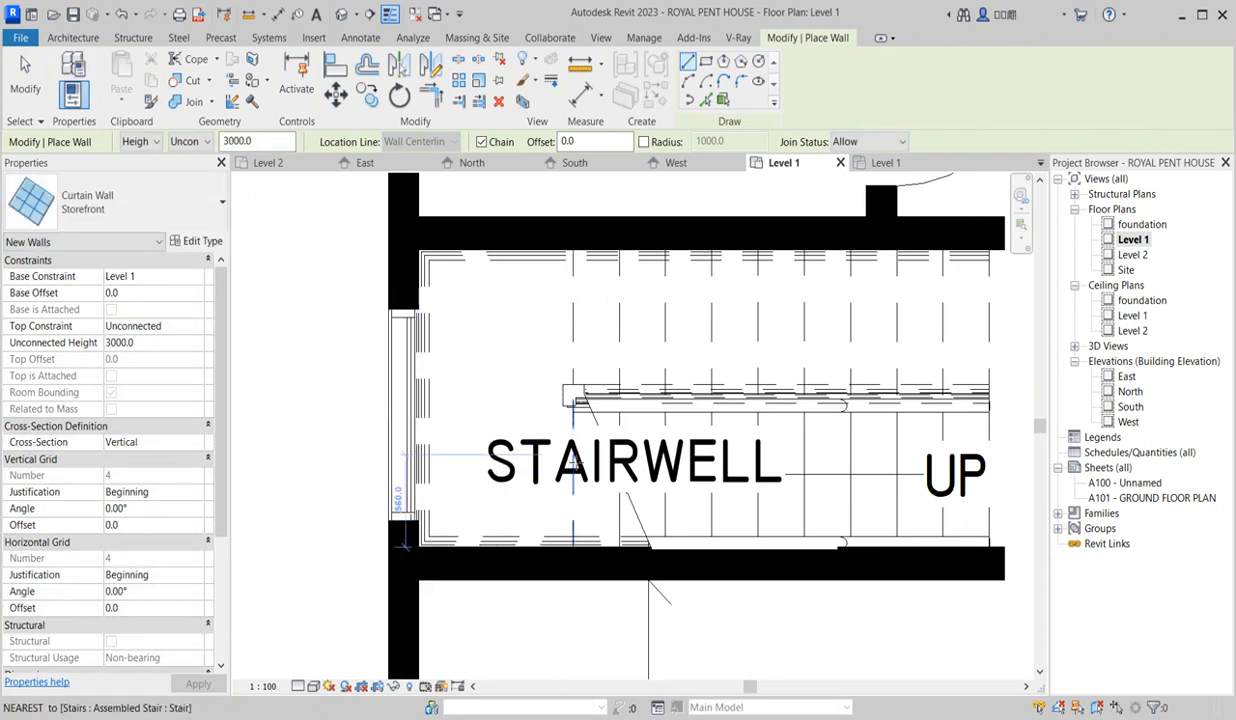
key(Escape)
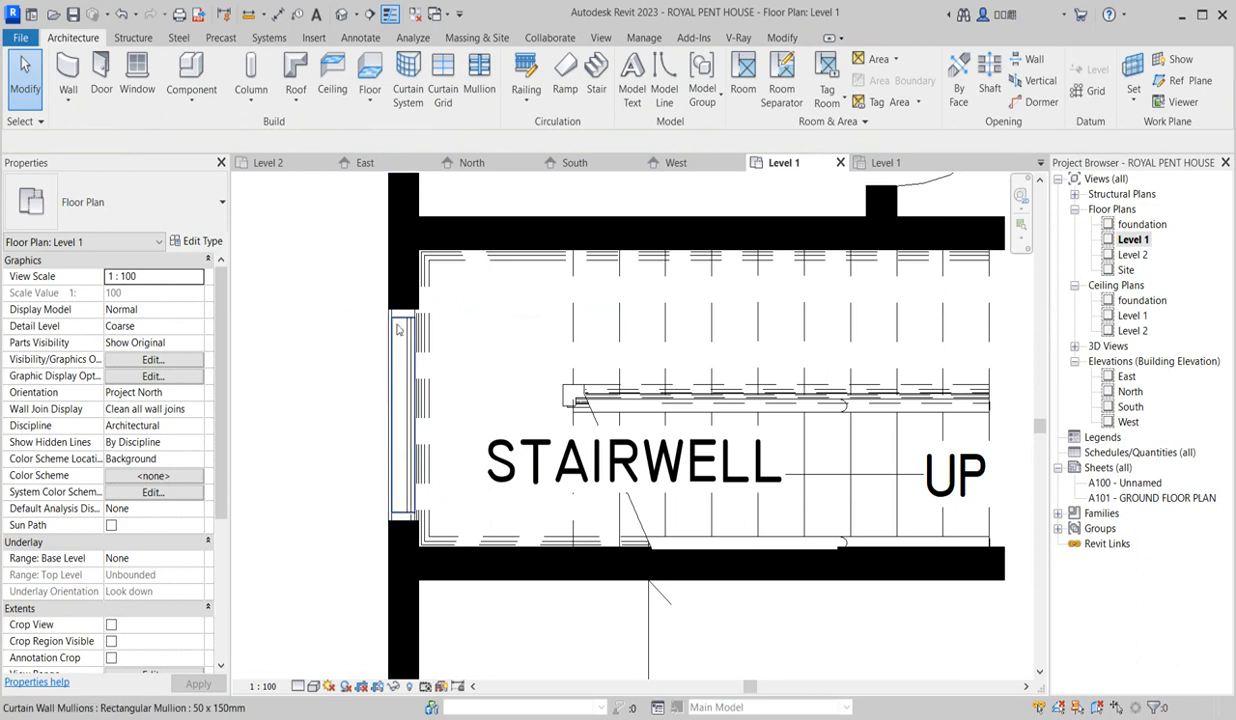
- Set the stairwell curtain wall's base offset to 1000 and its unconnected height to 4500
click(397, 320)
click(140, 293)
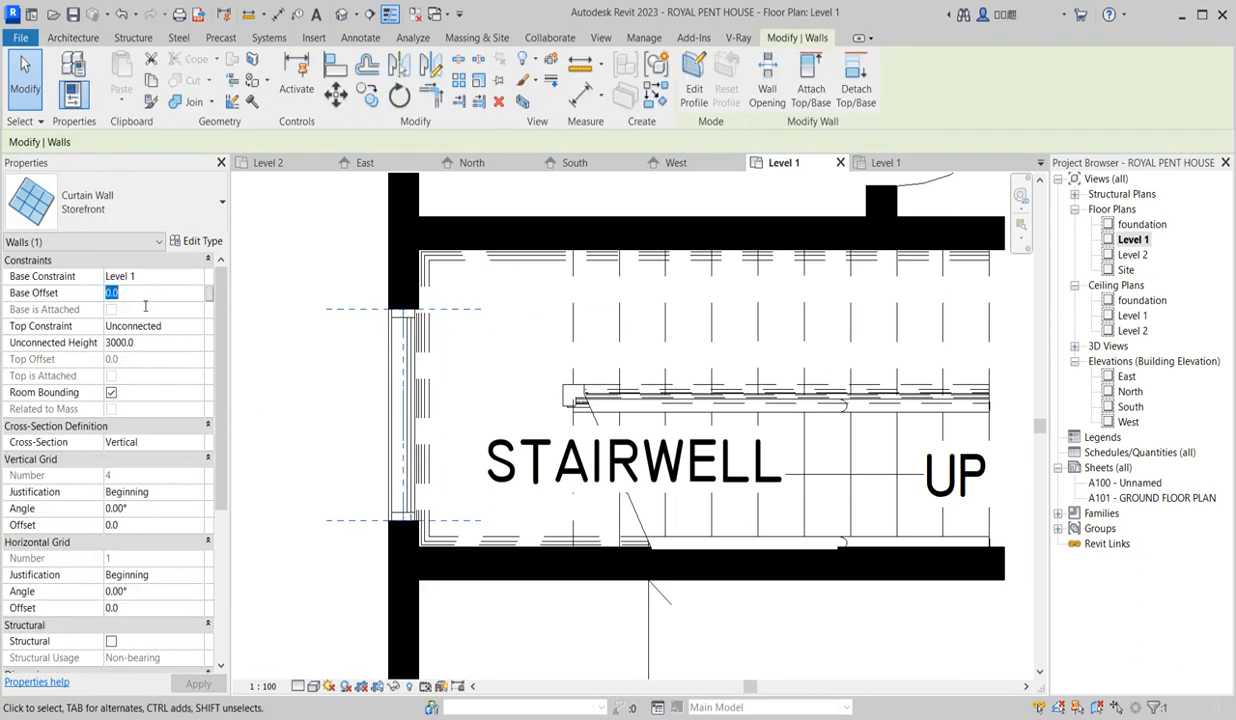
text(1000)
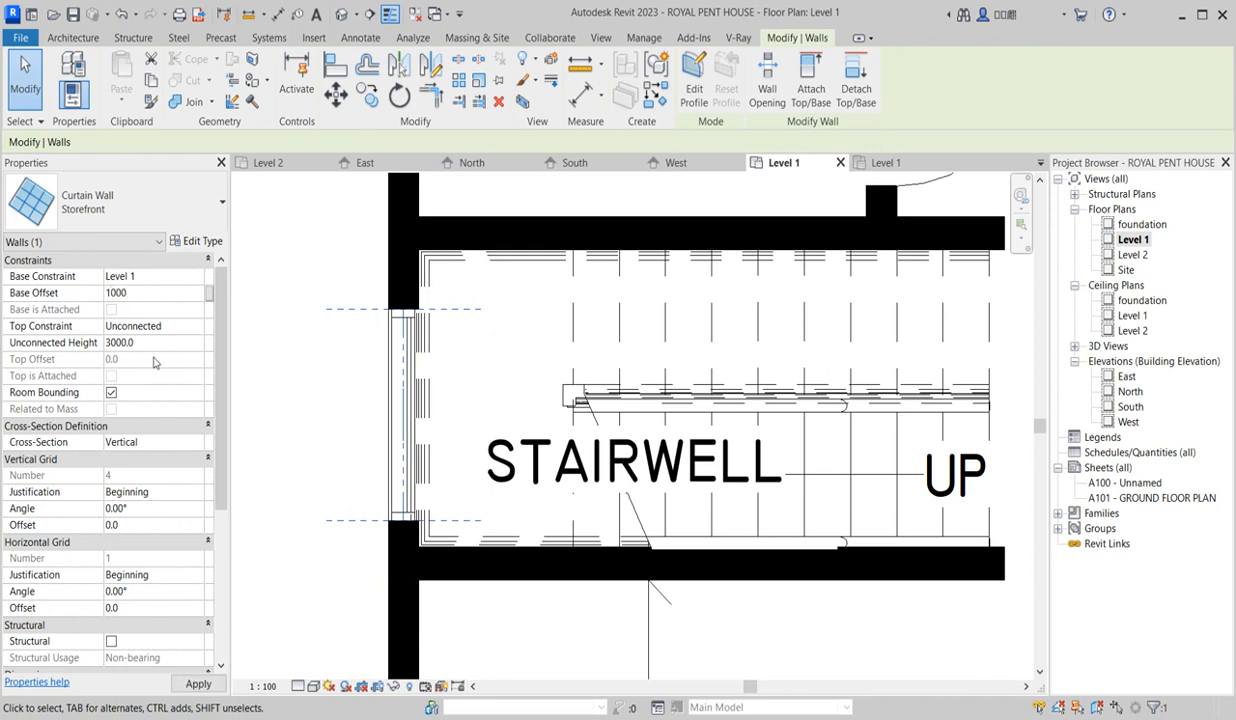
click(156, 345)
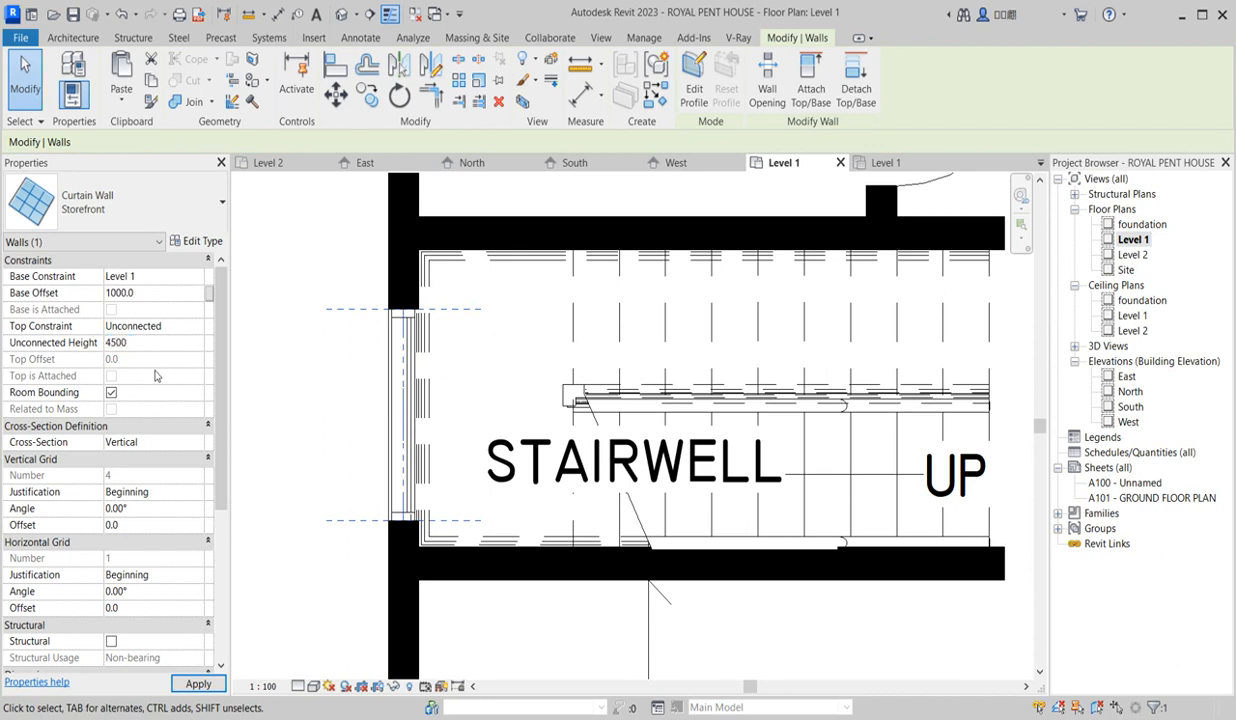
click(273, 329)
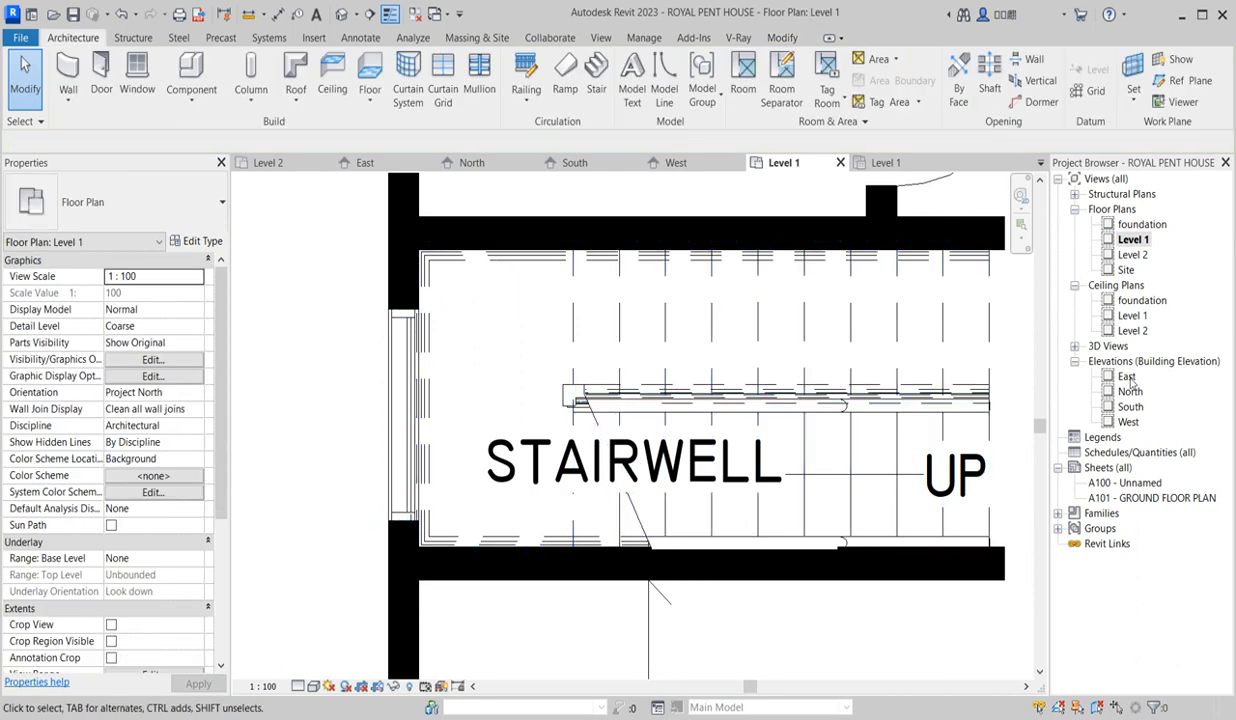
- Open the West elevation, show its crop region and extend the region past the building's south end
double_click(1128, 422)
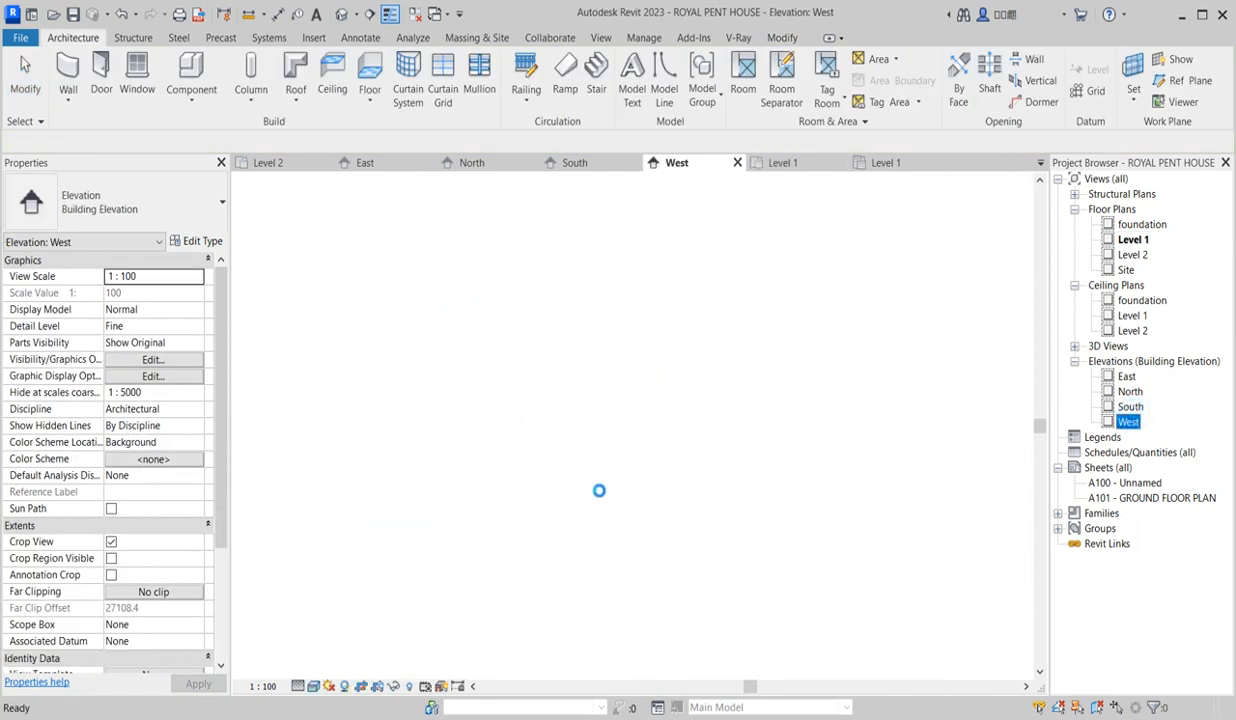
scroll(488, 441, down, 3)
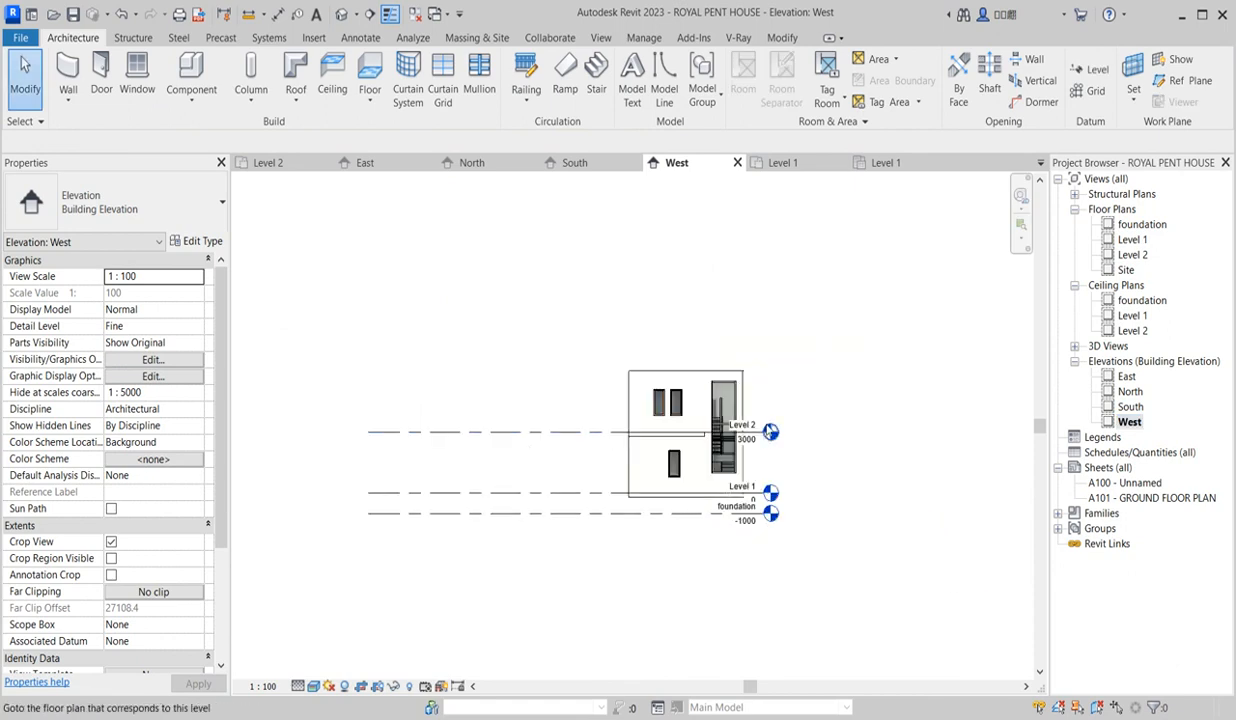
scroll(762, 420, up, 2)
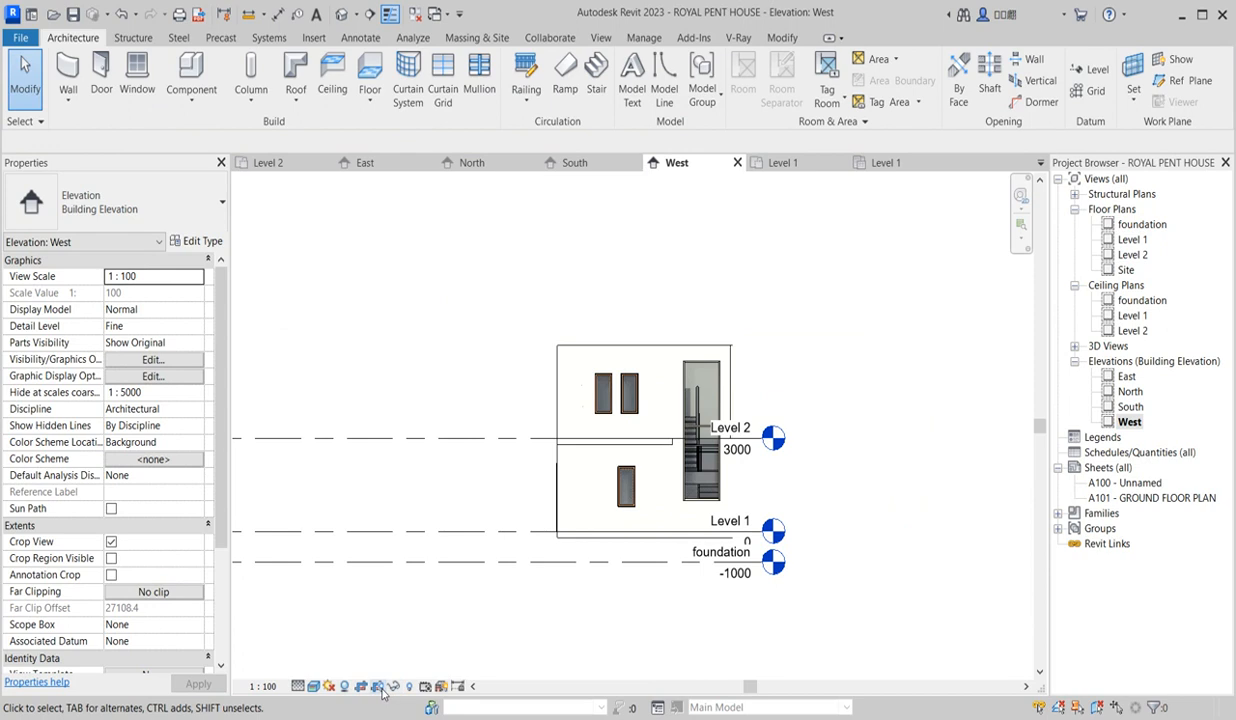
click(378, 687)
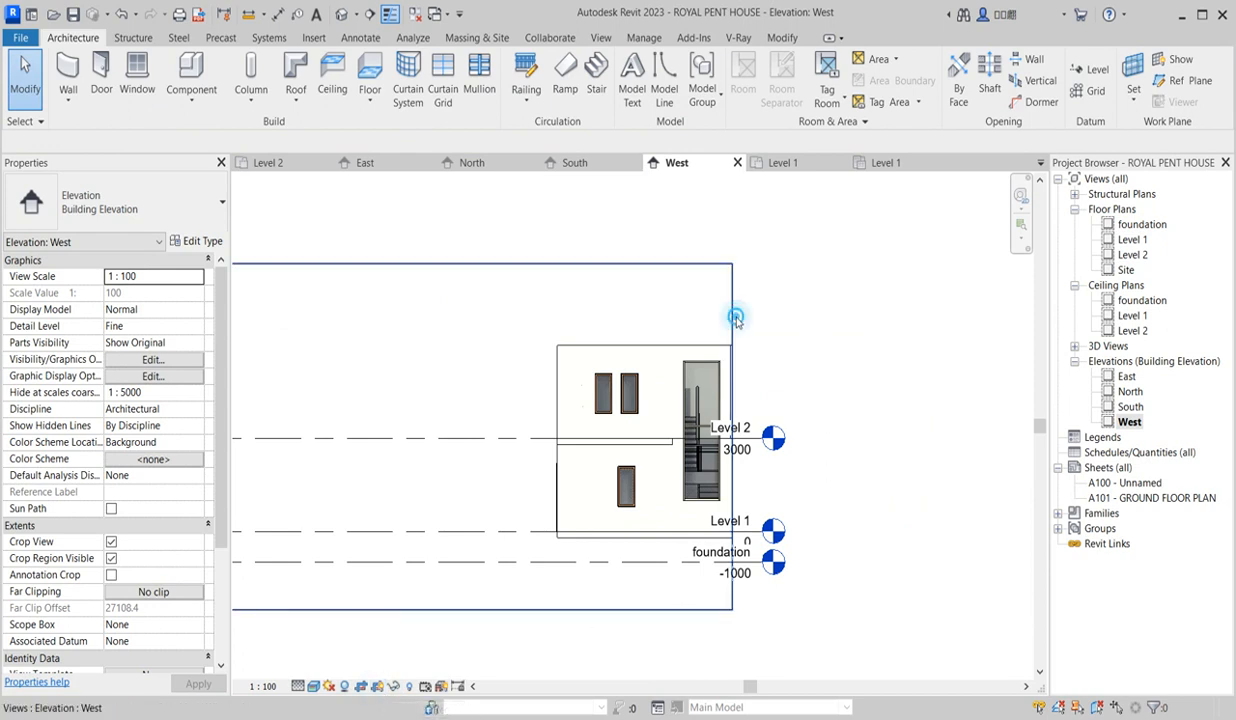
click(732, 322)
scroll(680, 333, down, 3)
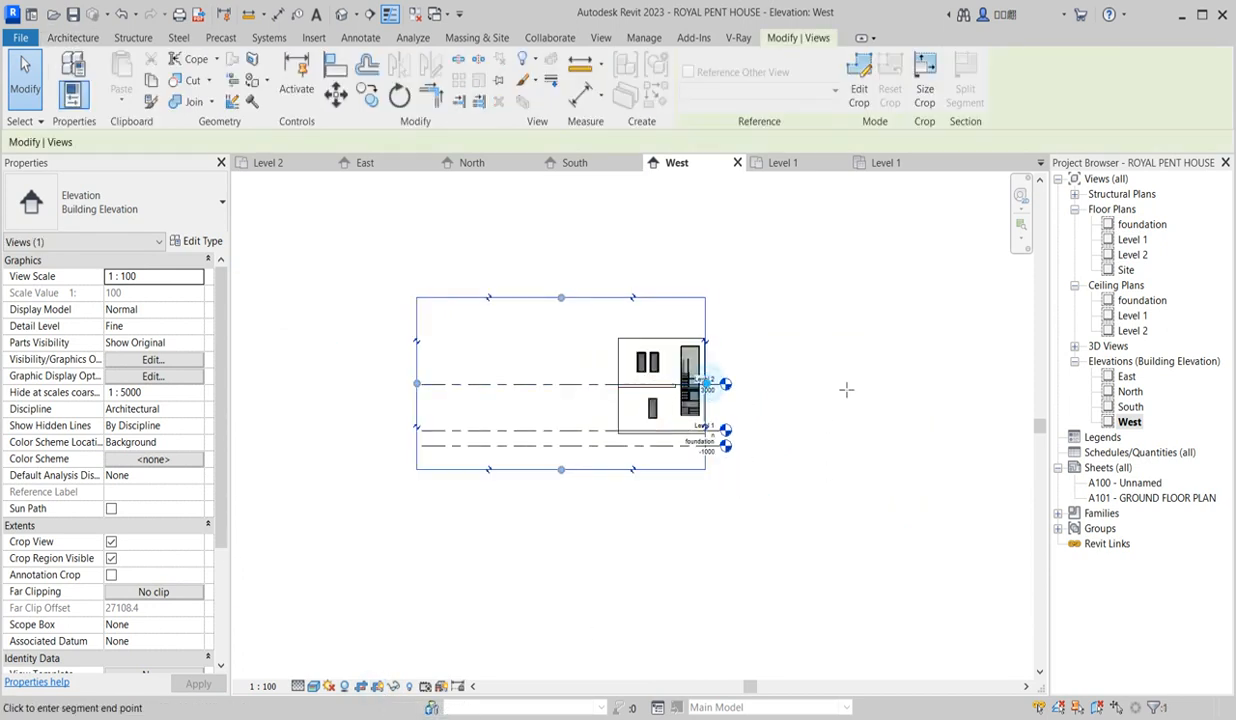
drag(846, 389, 841, 386)
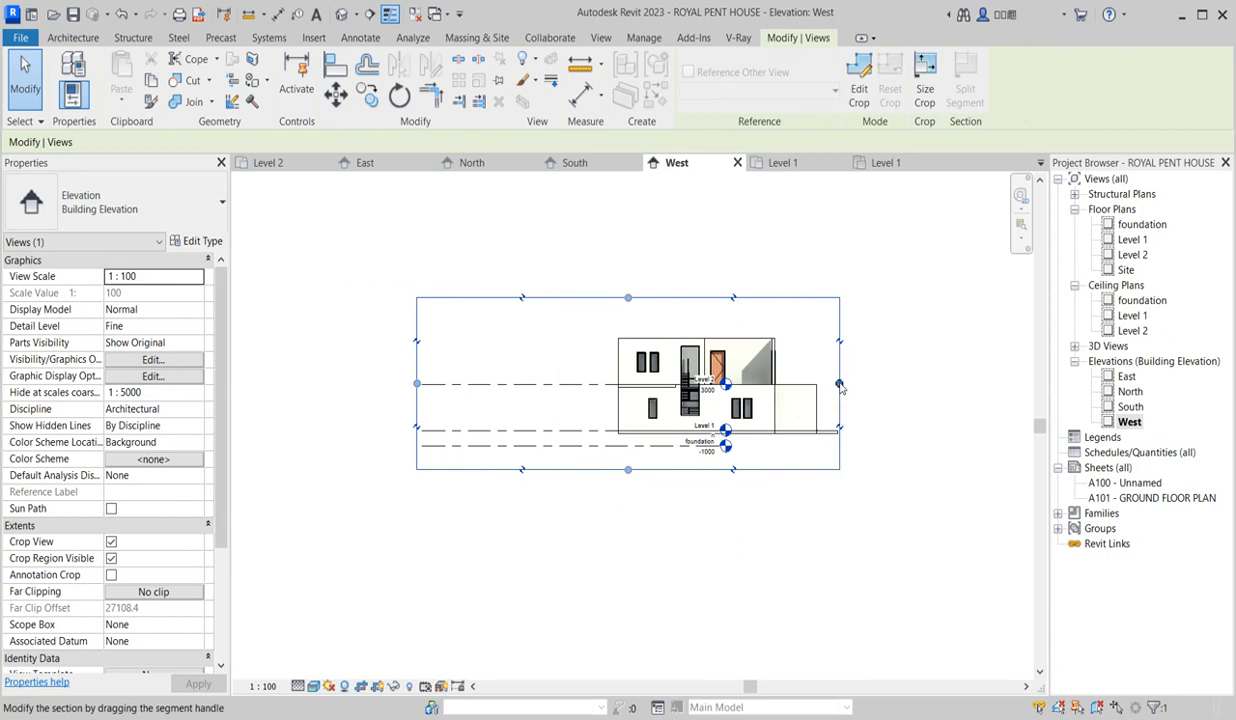
- Adjust the crop region's north and south edges and extend the level lines past the building's south end
click(417, 384)
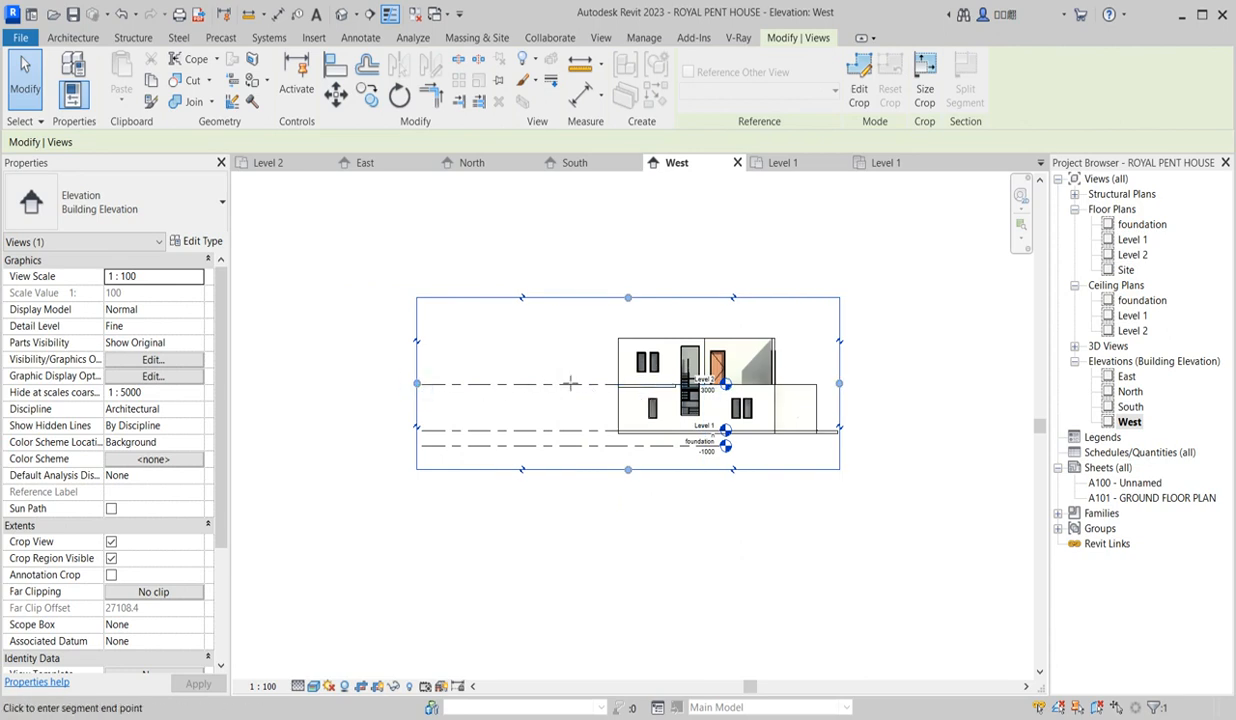
scroll(862, 390, up, 3)
drag(862, 390, 888, 384)
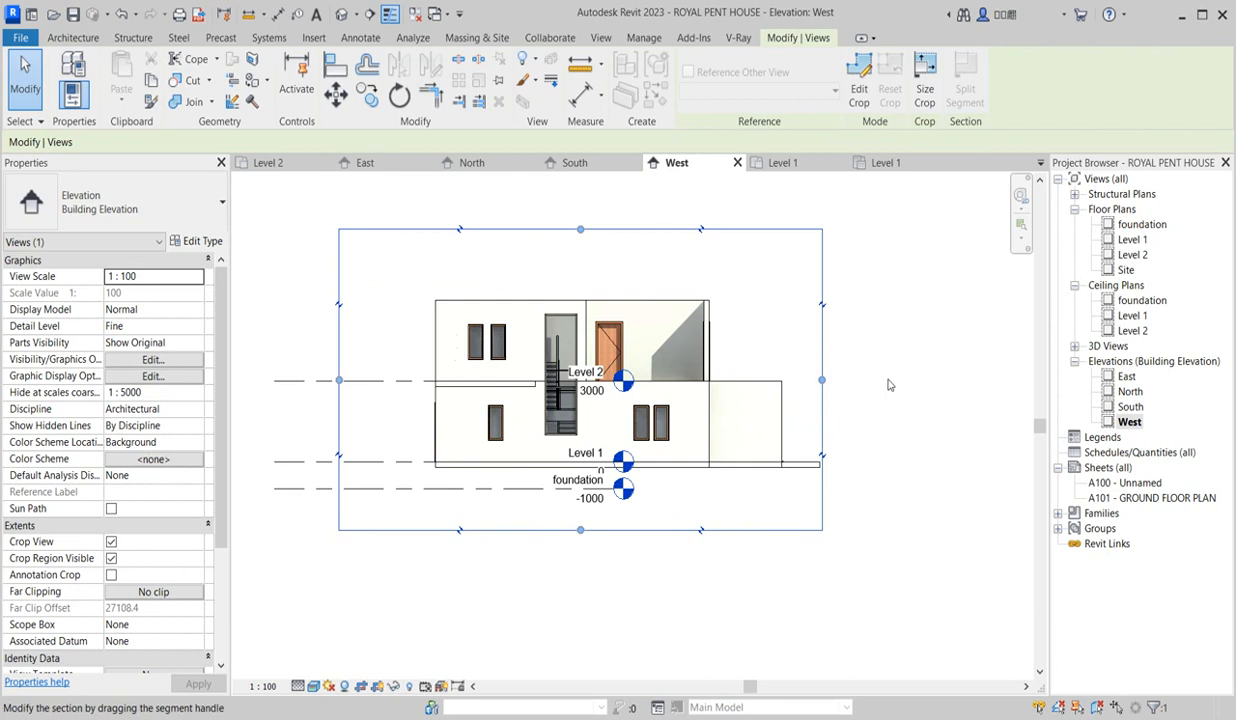
click(352, 380)
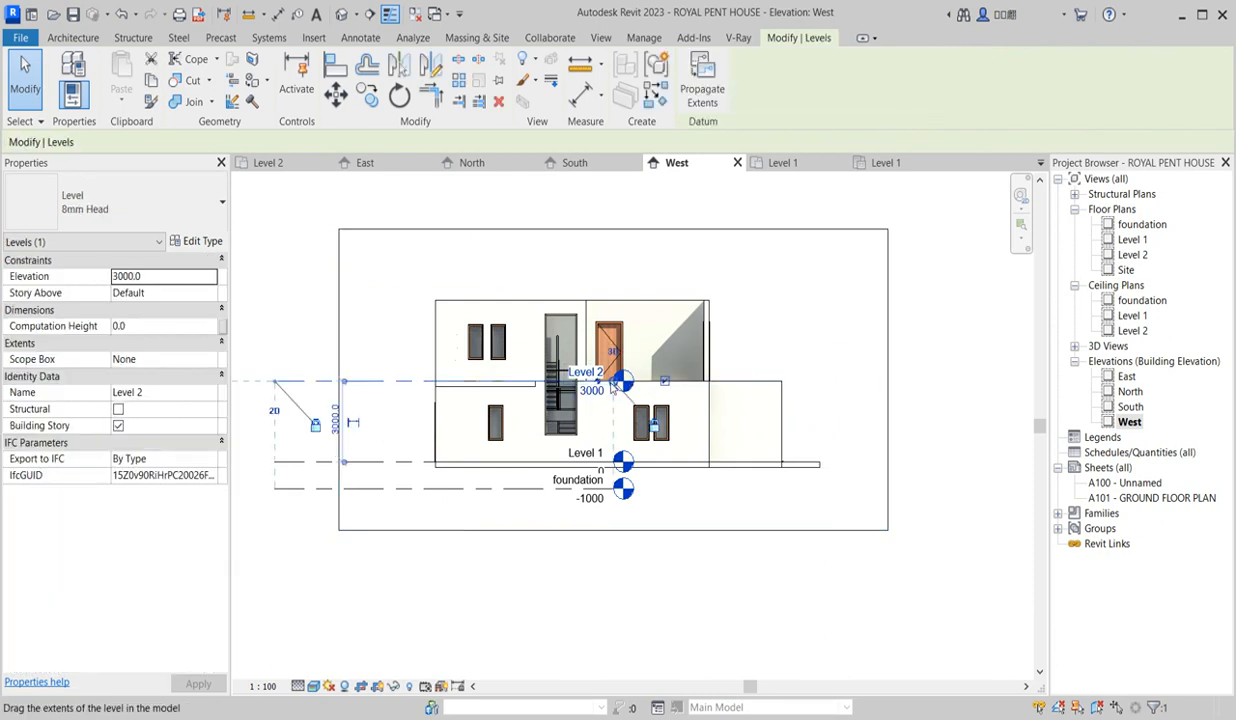
drag(817, 390, 853, 381)
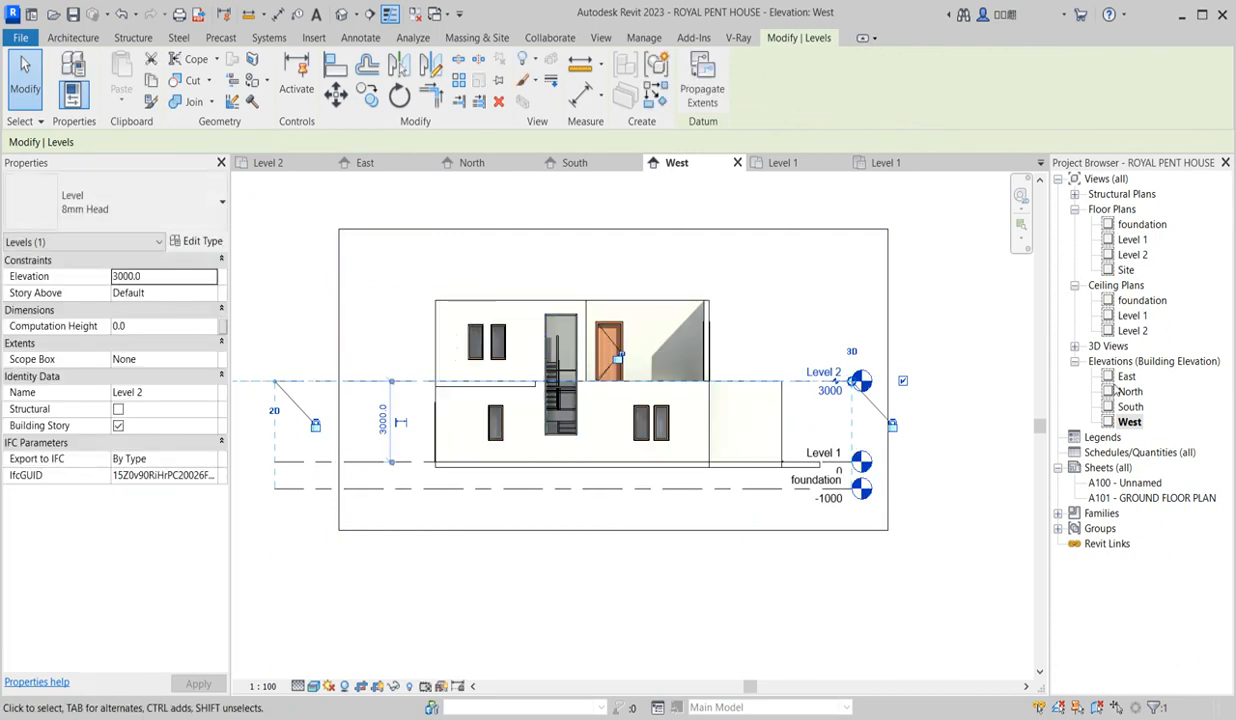
- Open the default 3D view and orient it to the building's front-left corner
click(1075, 346)
double_click(1127, 361)
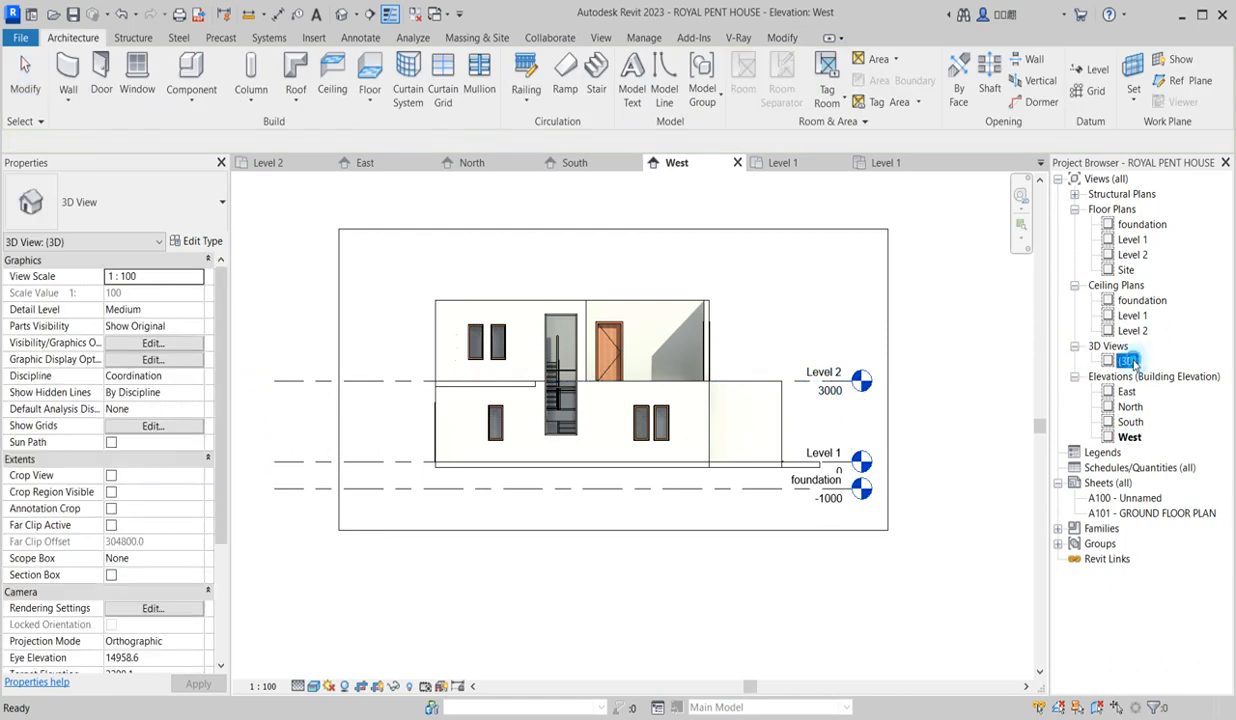
scroll(605, 505, up, 2)
scroll(700, 480, down, 3)
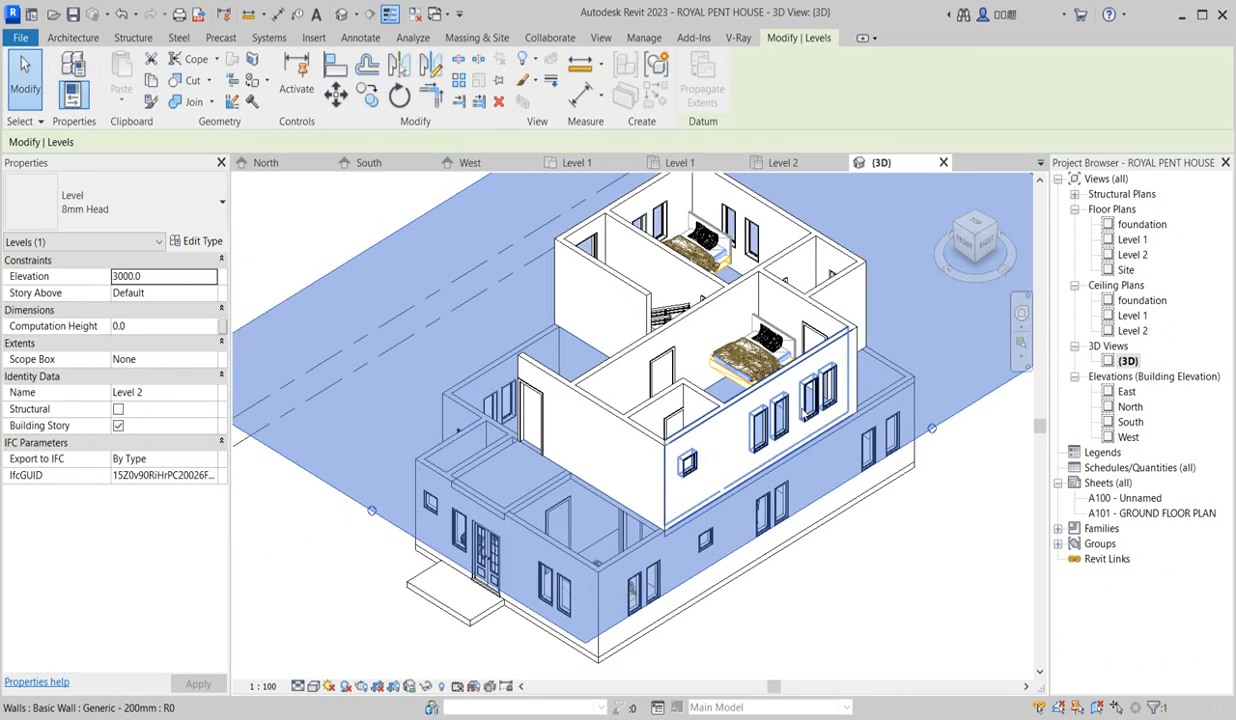
click(486, 275)
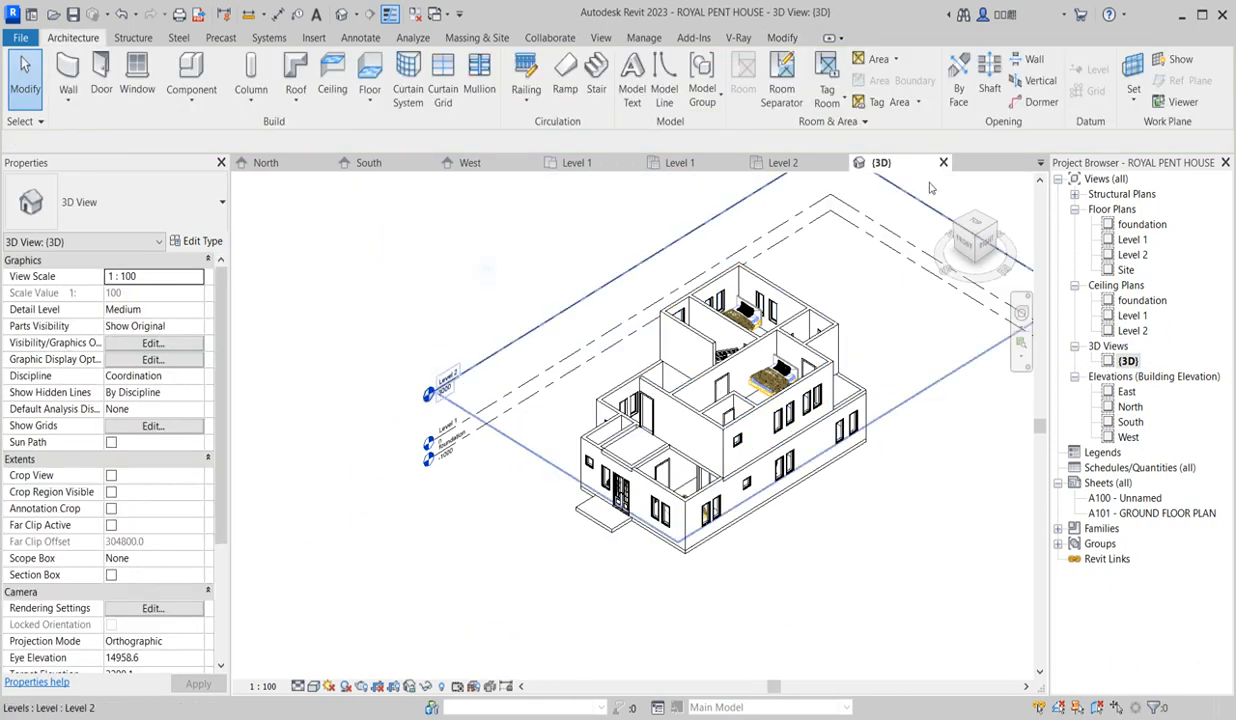
click(957, 228)
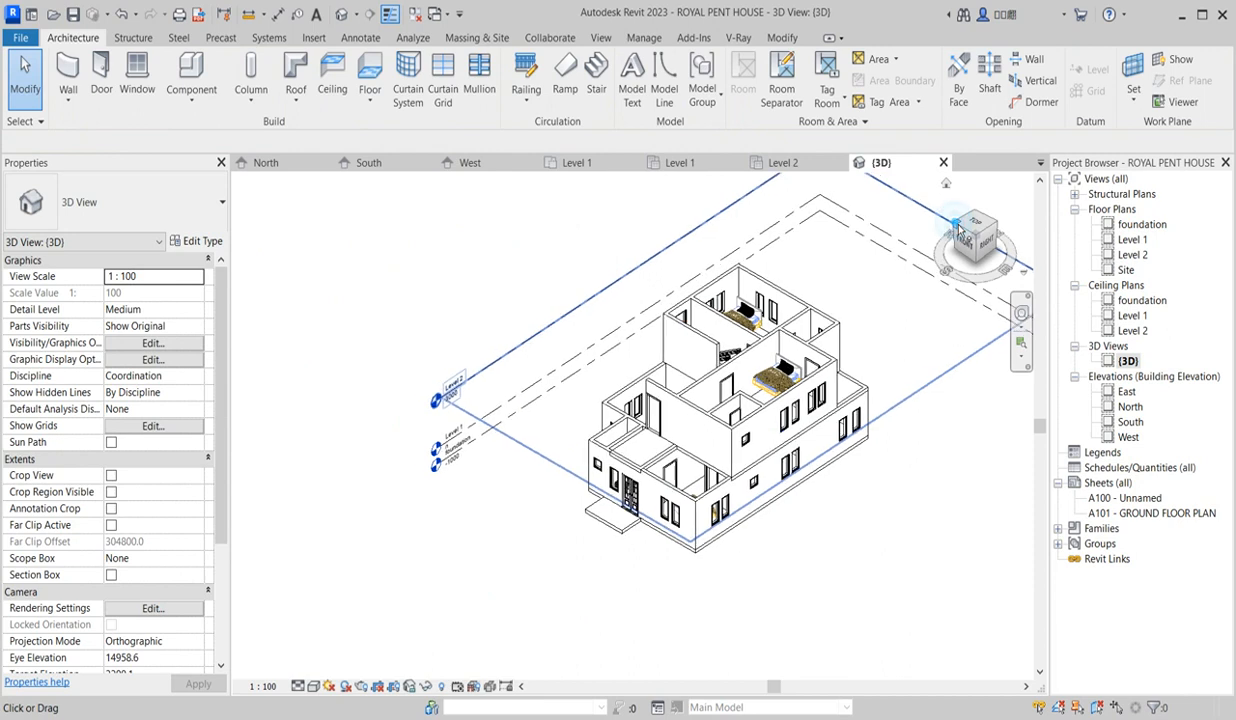
- Apply the Shaded visual style to the 3D view and inspect the house with its stairwell curtain wall
click(314, 686)
click(333, 614)
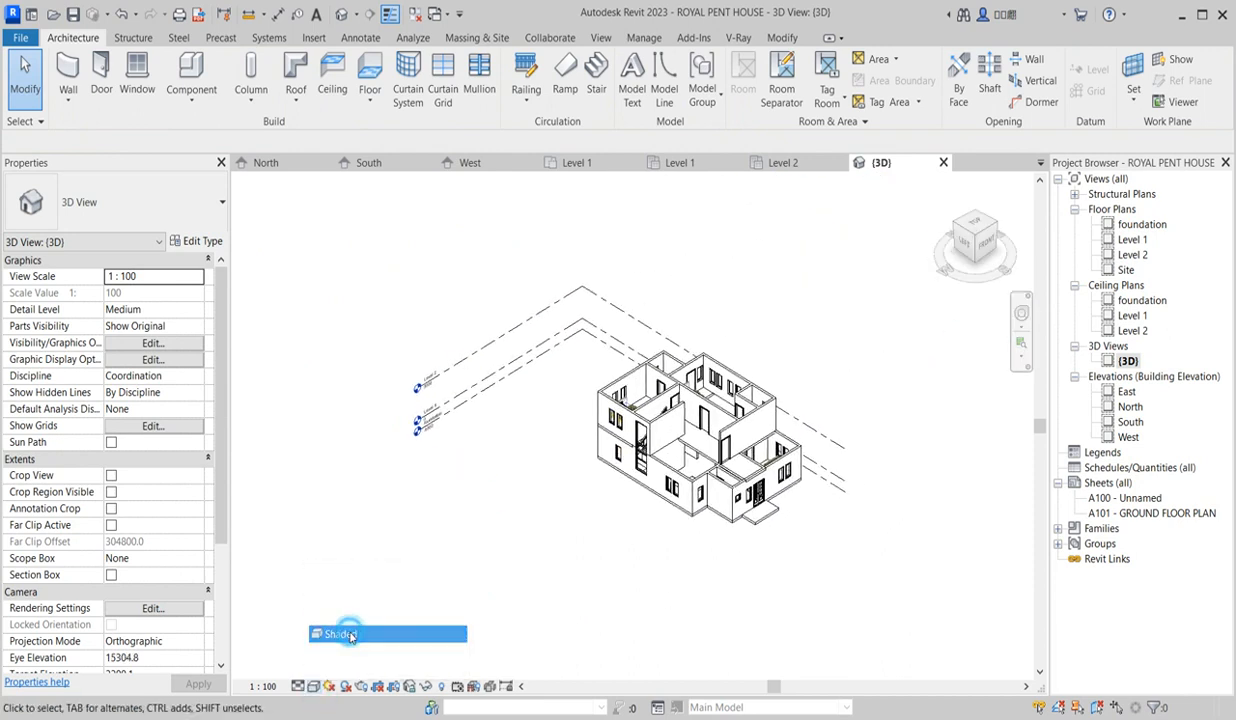
scroll(668, 410, up, 6)
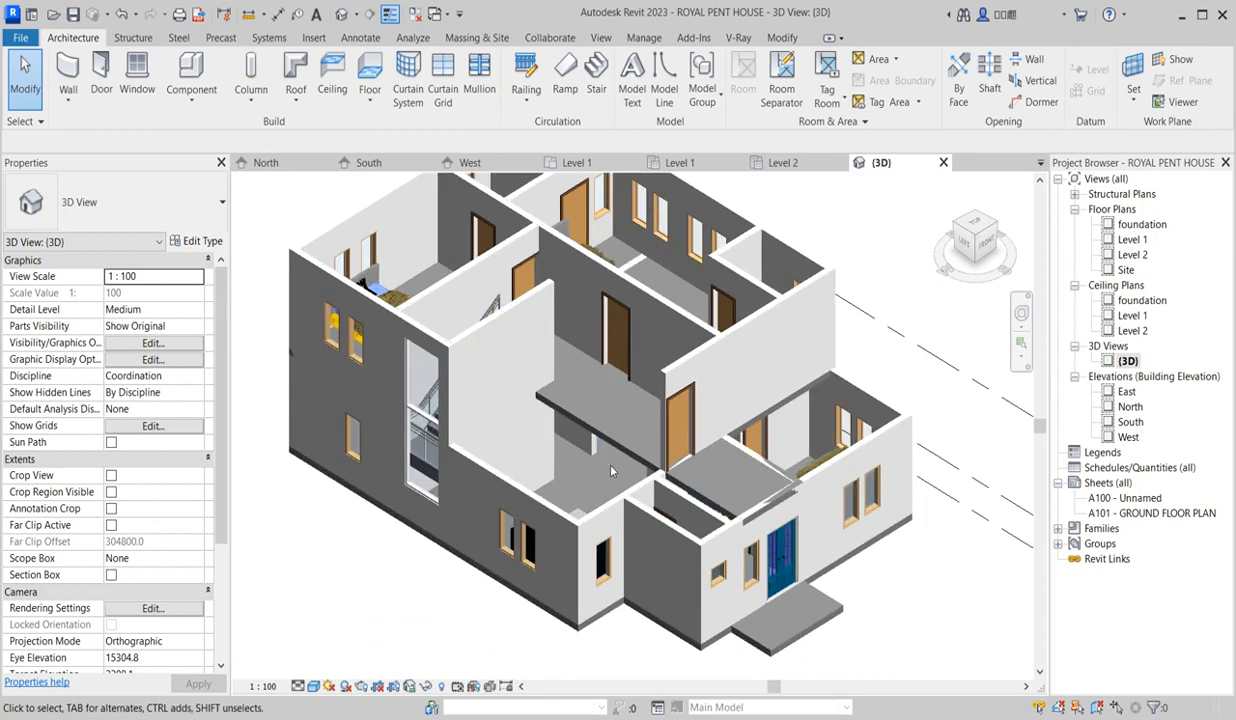
scroll(790, 450, up, 4)
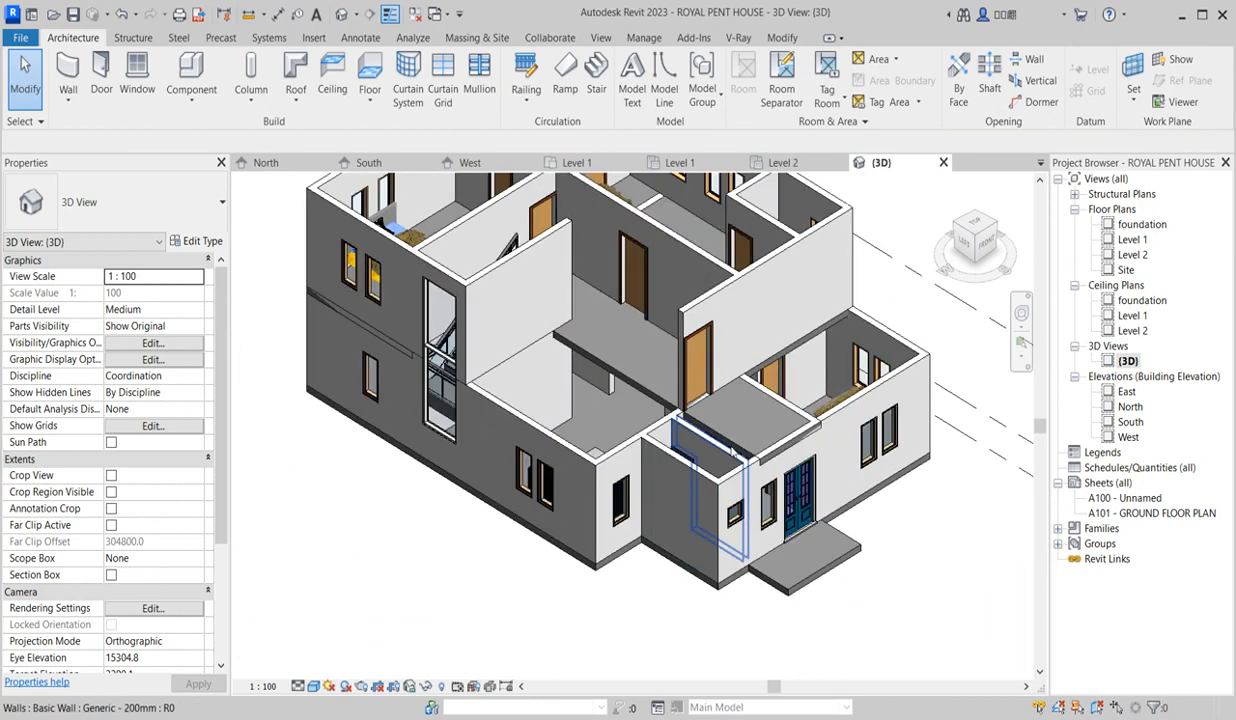
scroll(822, 456, down, 5)
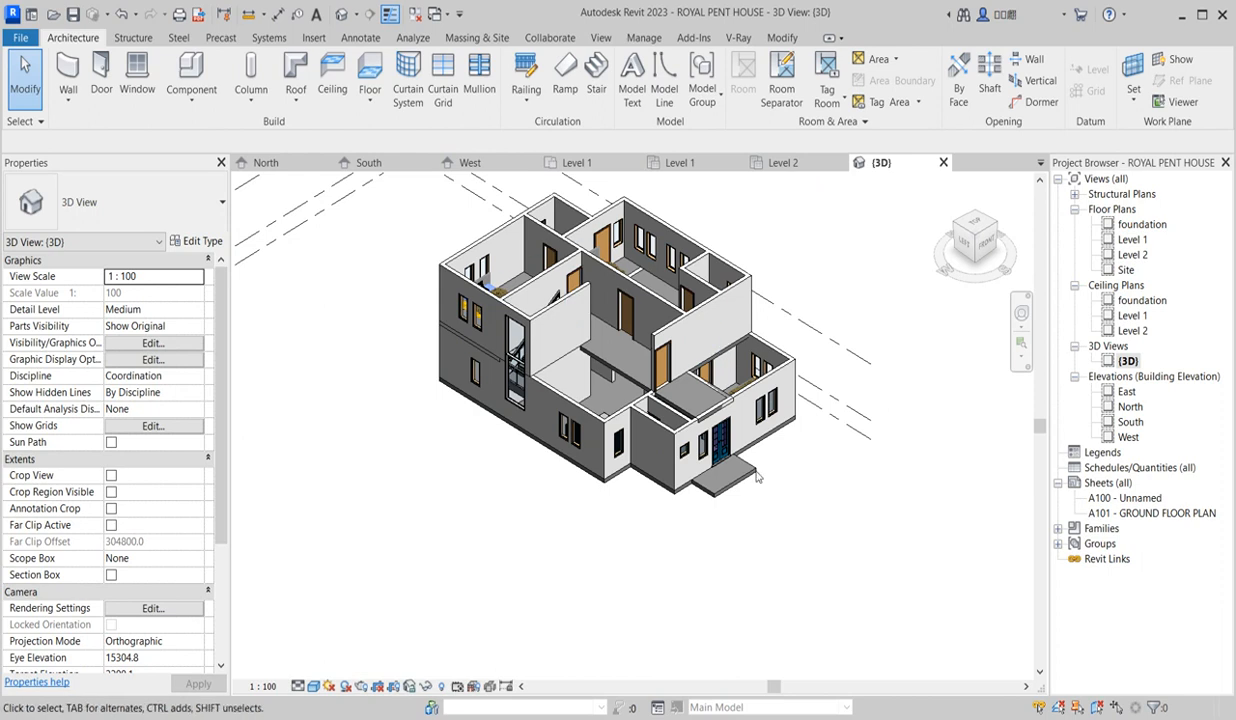
scroll(728, 503, up, 3)
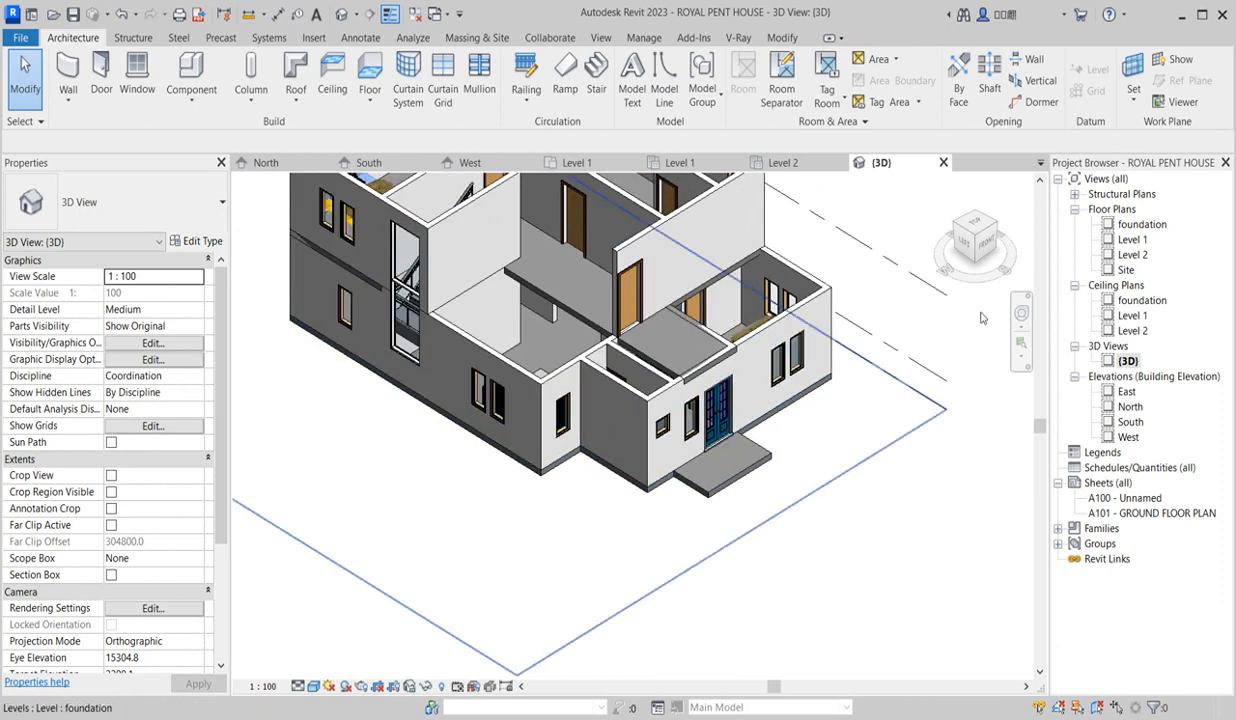
- Select all Generic - 200mm walls visible in the Level 1 floor plan and copy them to the clipboard
double_click(1132, 240)
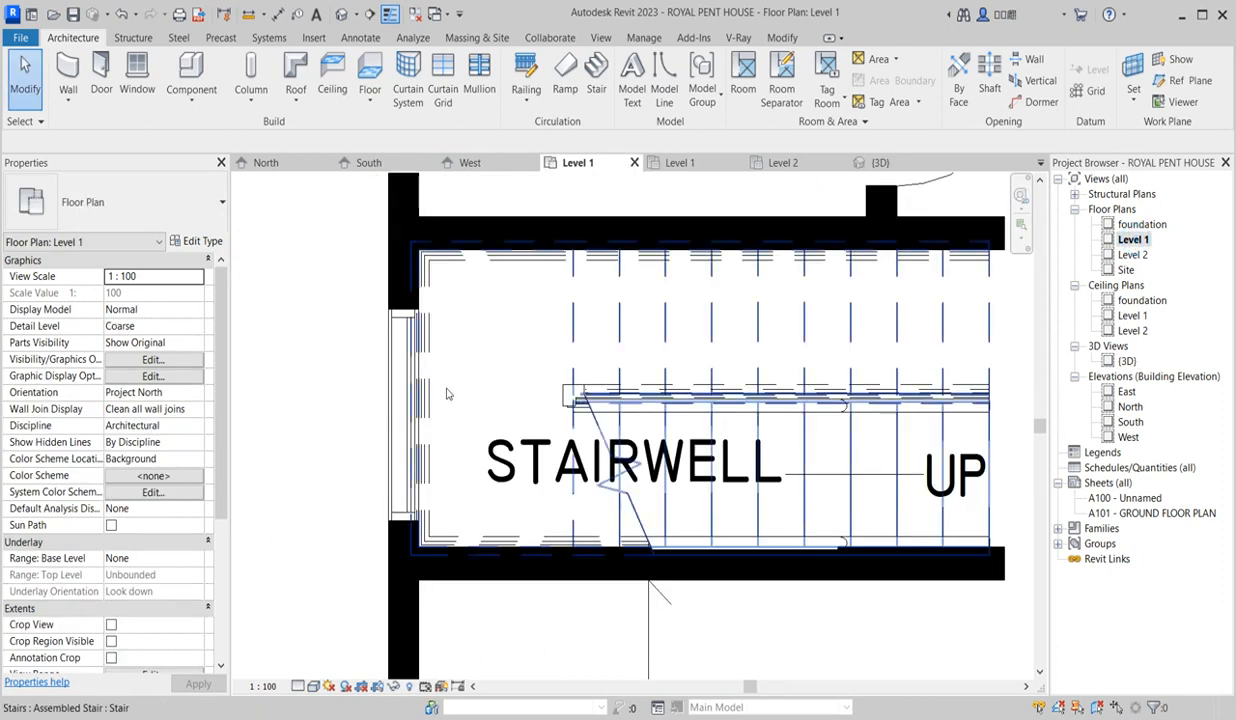
scroll(541, 340, down, 6)
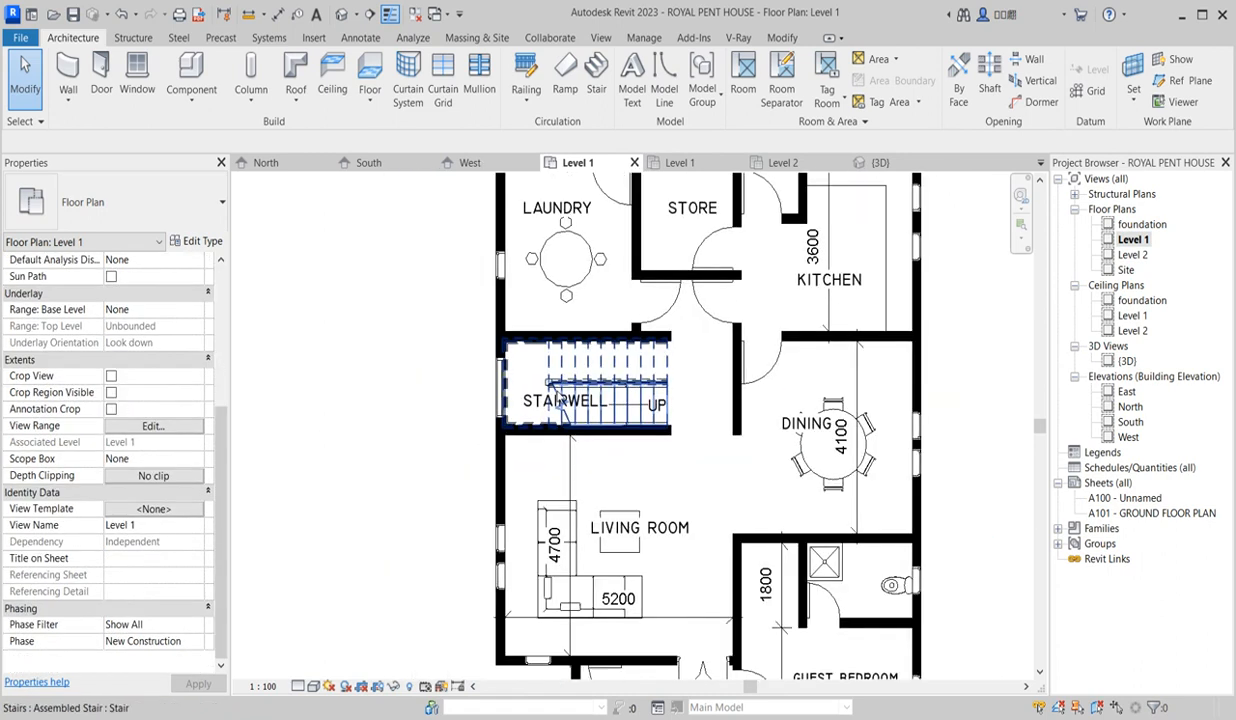
scroll(743, 360, up, 2)
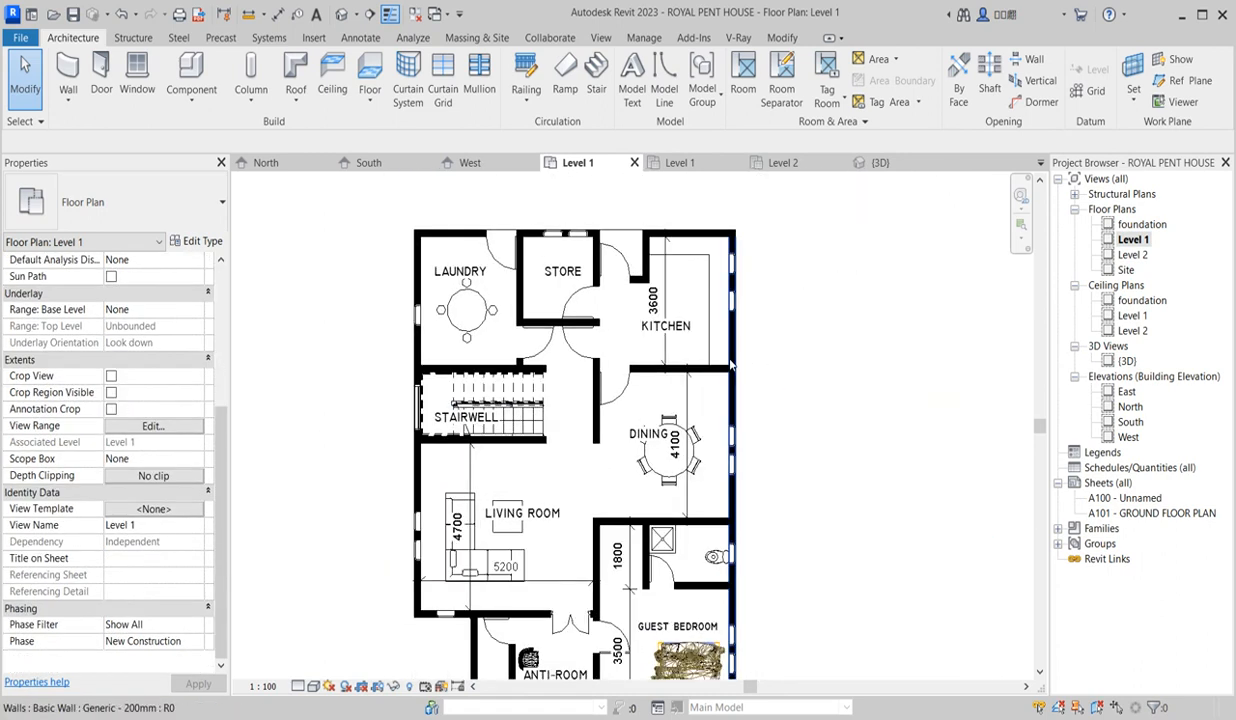
click(731, 365)
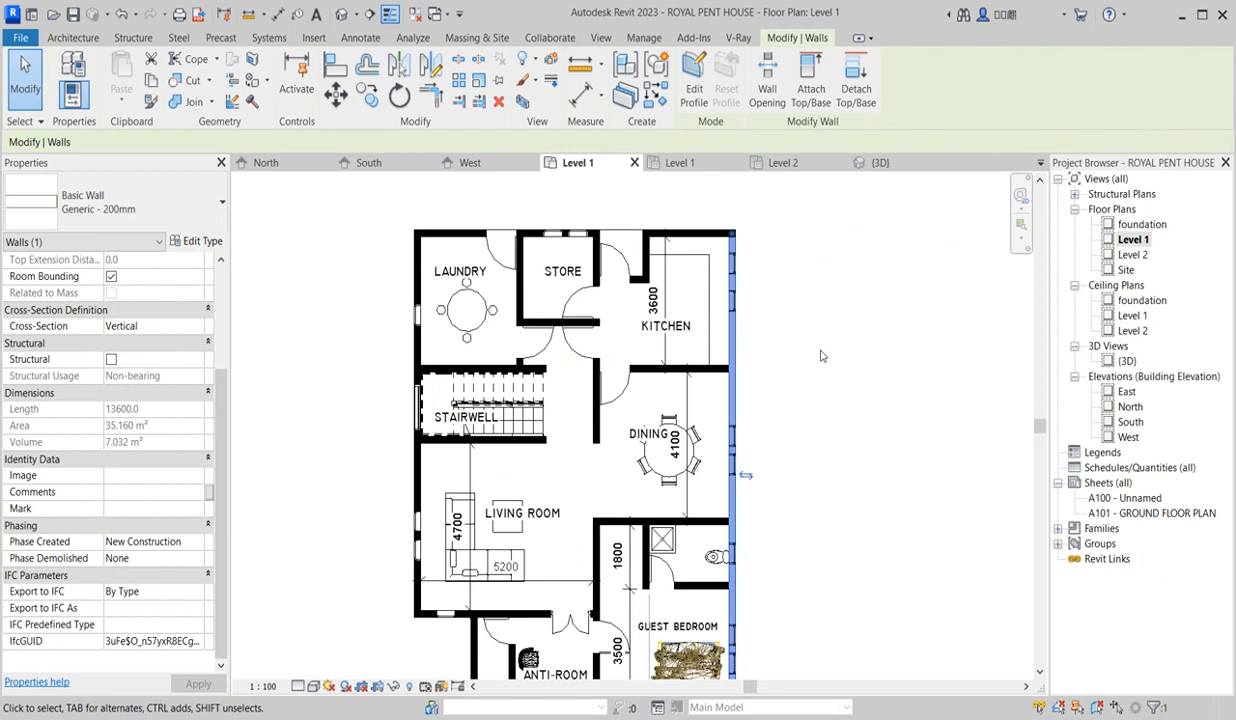
right_click(739, 372)
mouse_move(843, 525)
click(1040, 527)
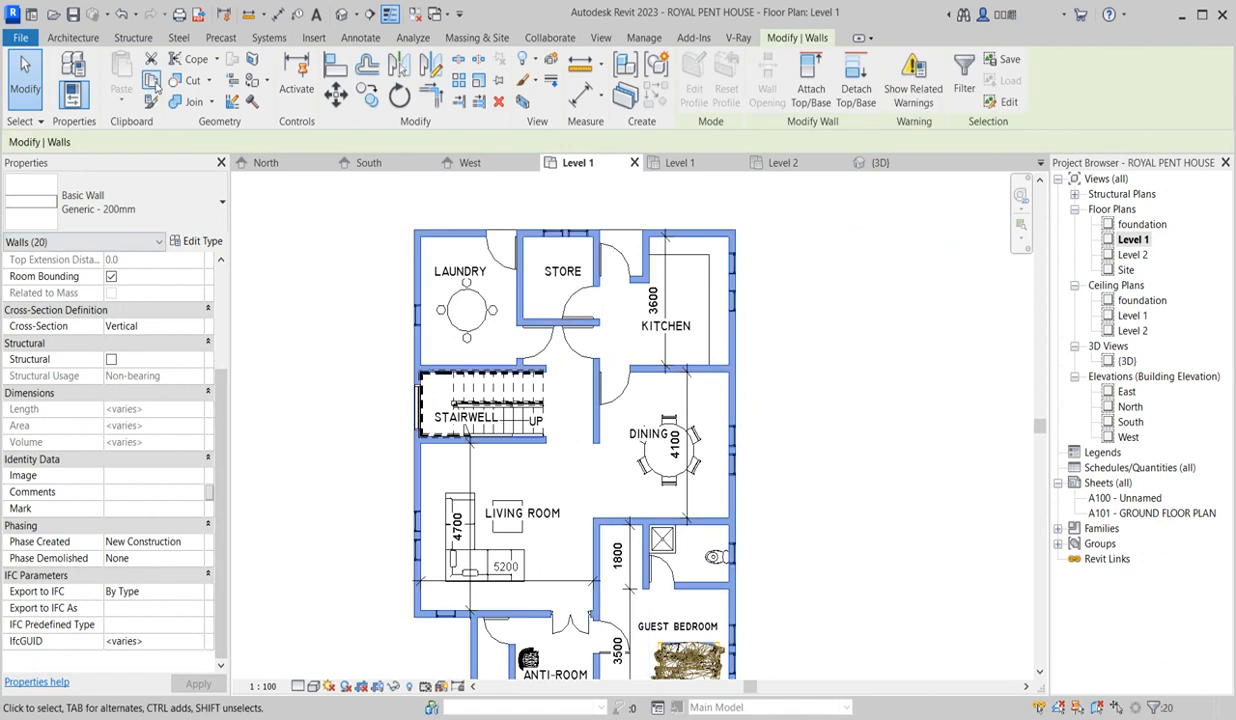
click(152, 80)
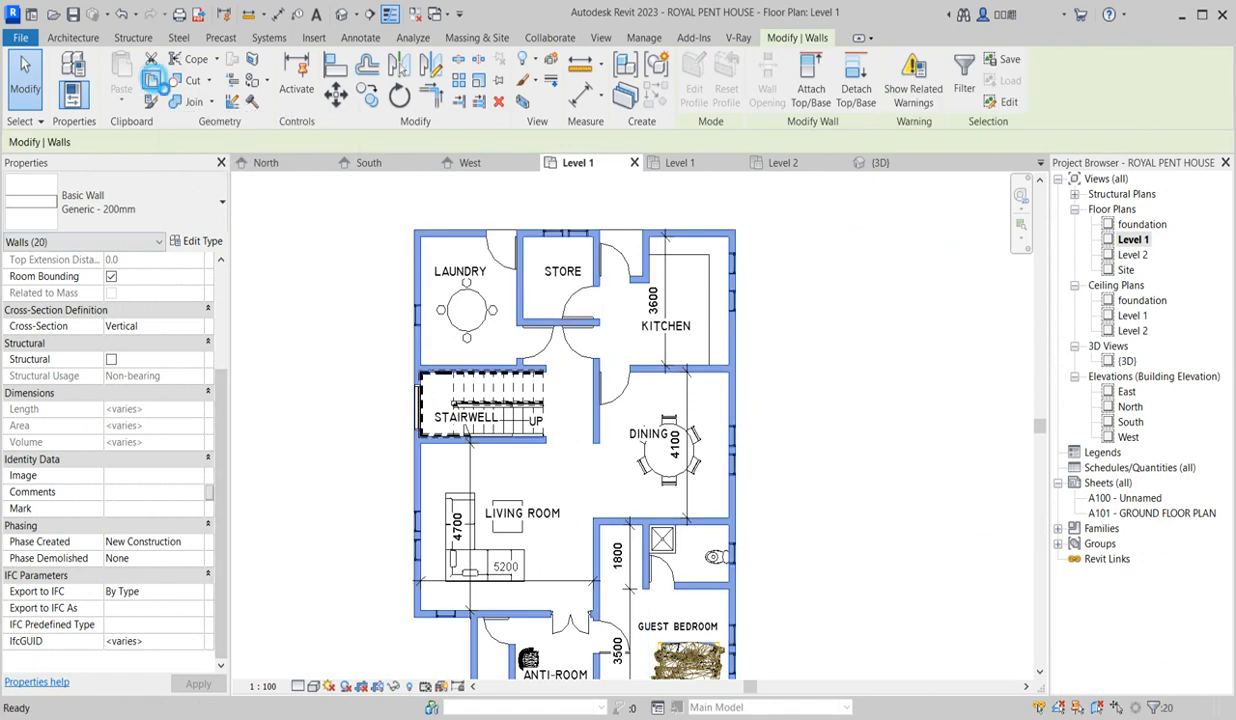
- Open the foundation floor plan and paste the copied walls aligned to the current view
double_click(1141, 226)
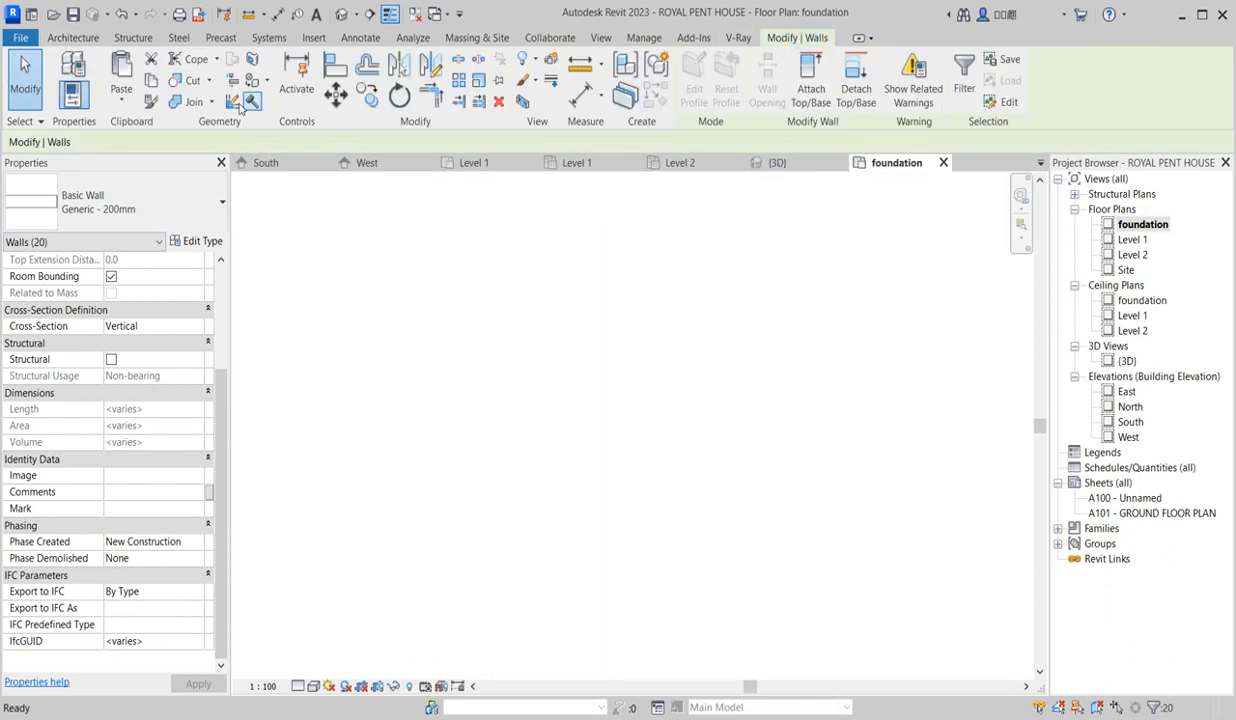
click(121, 95)
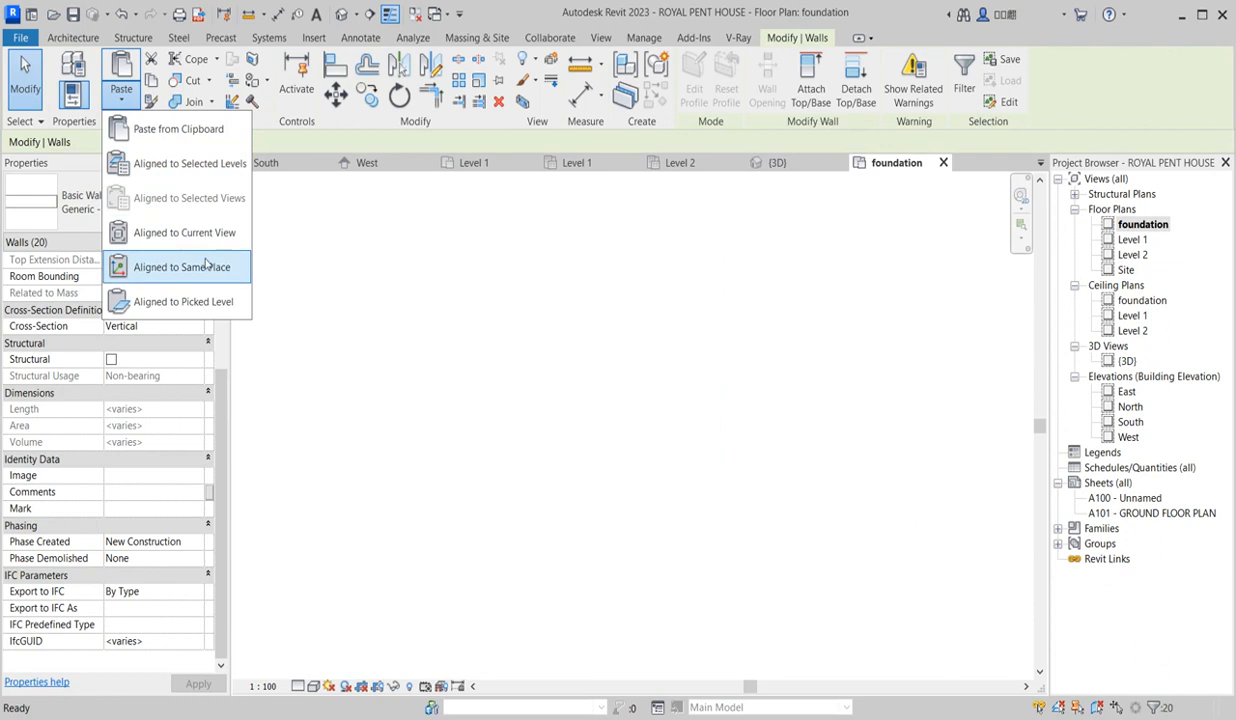
click(183, 232)
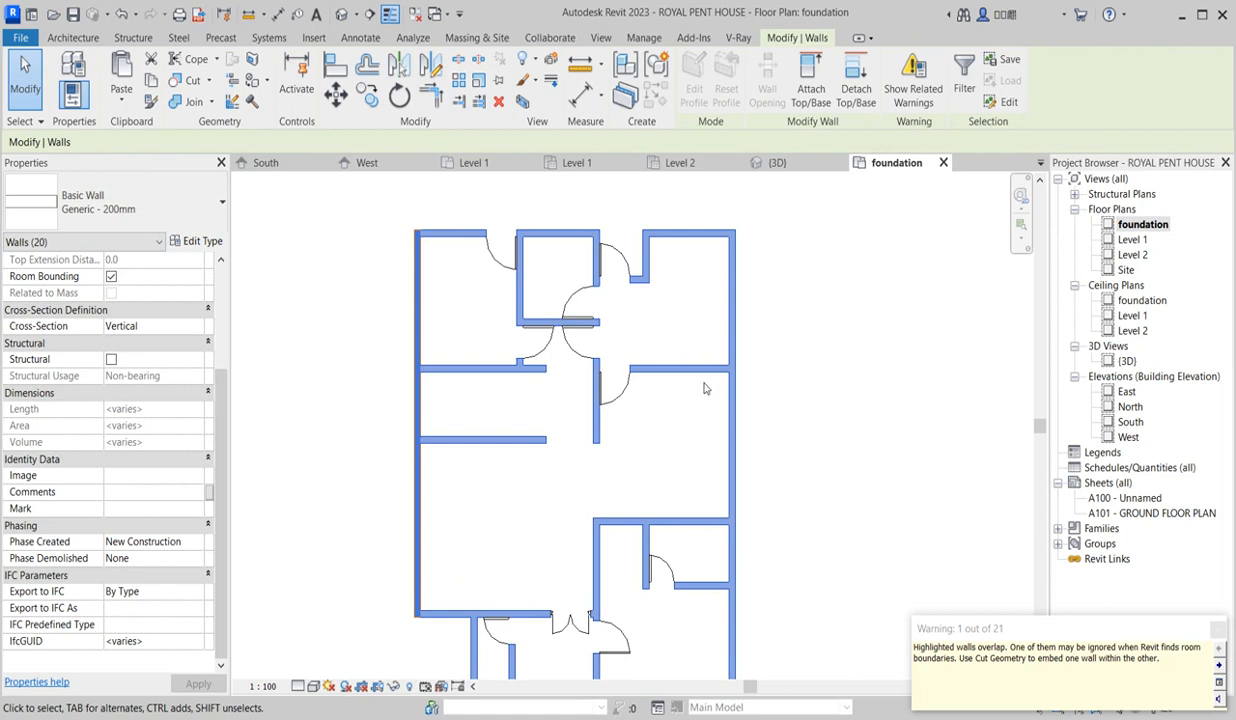
- Set the pasted walls' unconnected height to 800 mm and delete the hosted instances that cannot be cut out of them
scroll(704, 390, down, 2)
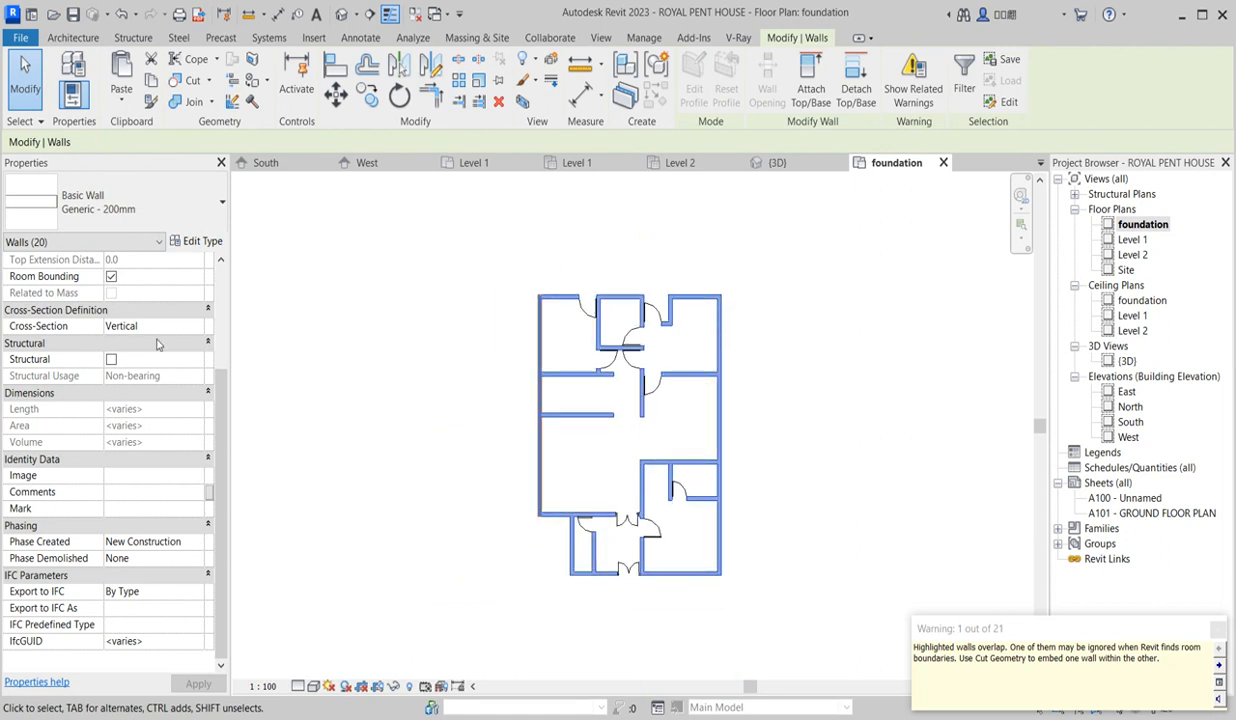
scroll(156, 344, up, 5)
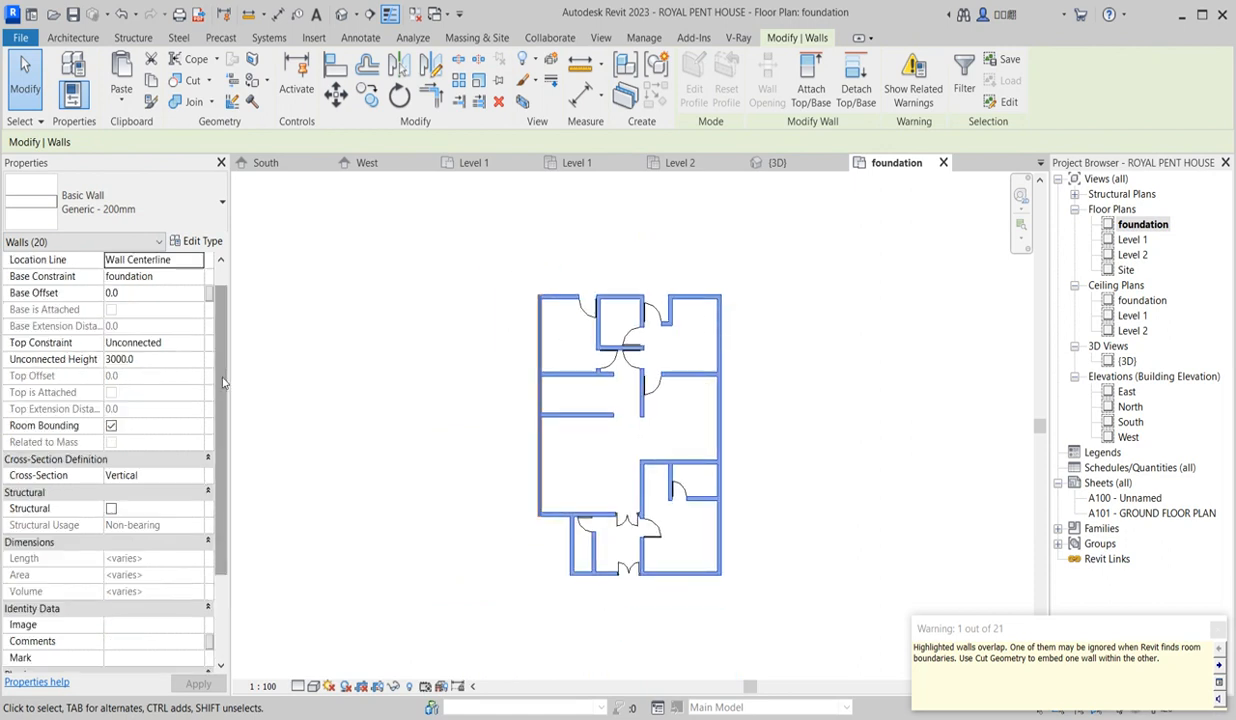
click(160, 376)
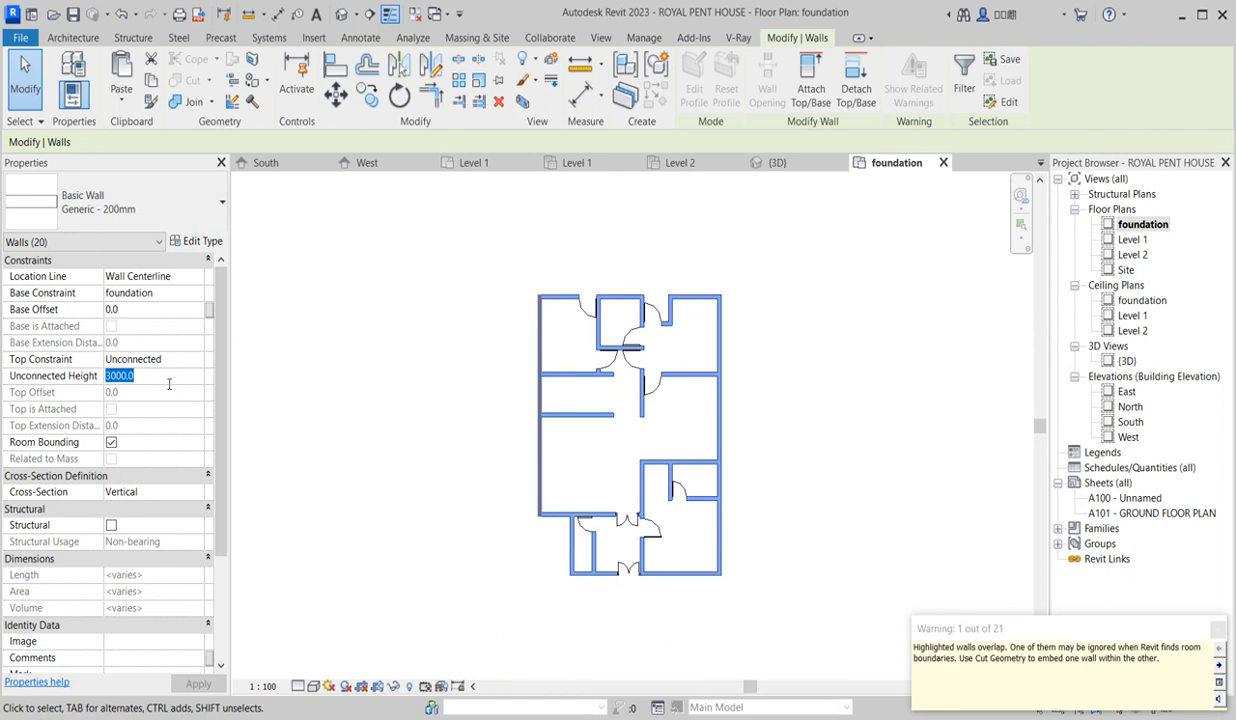
key(Return)
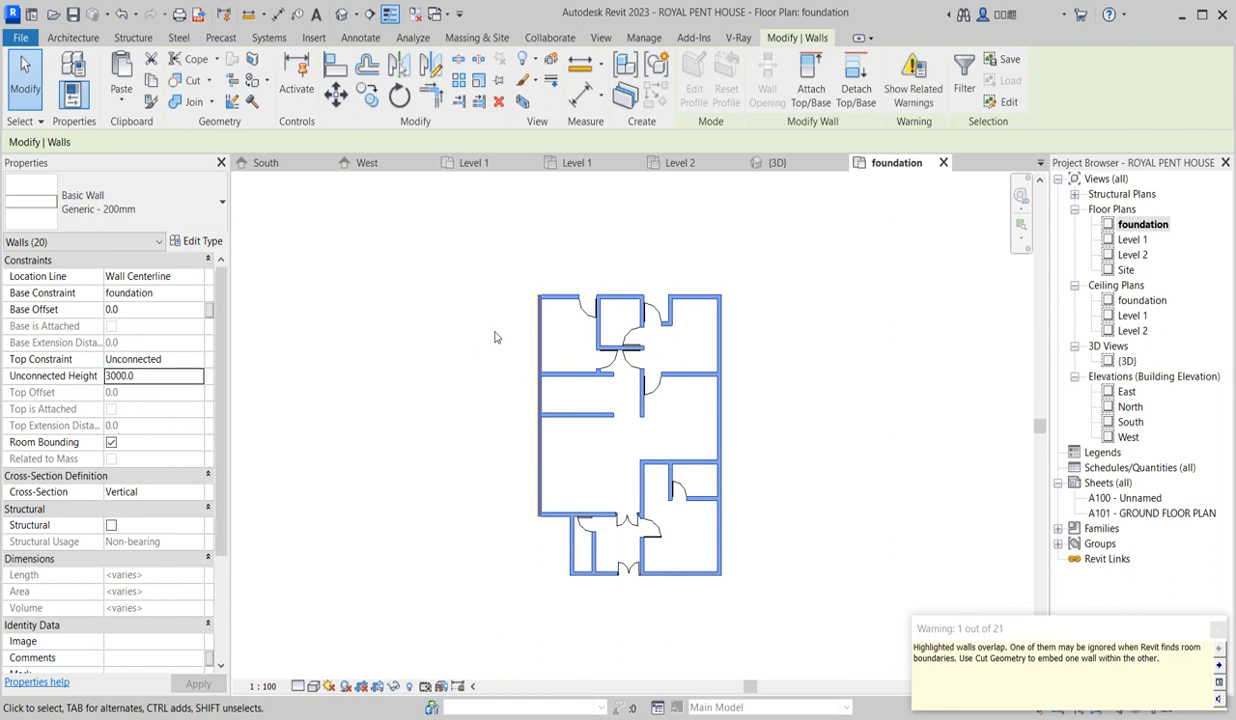
double_click(151, 377)
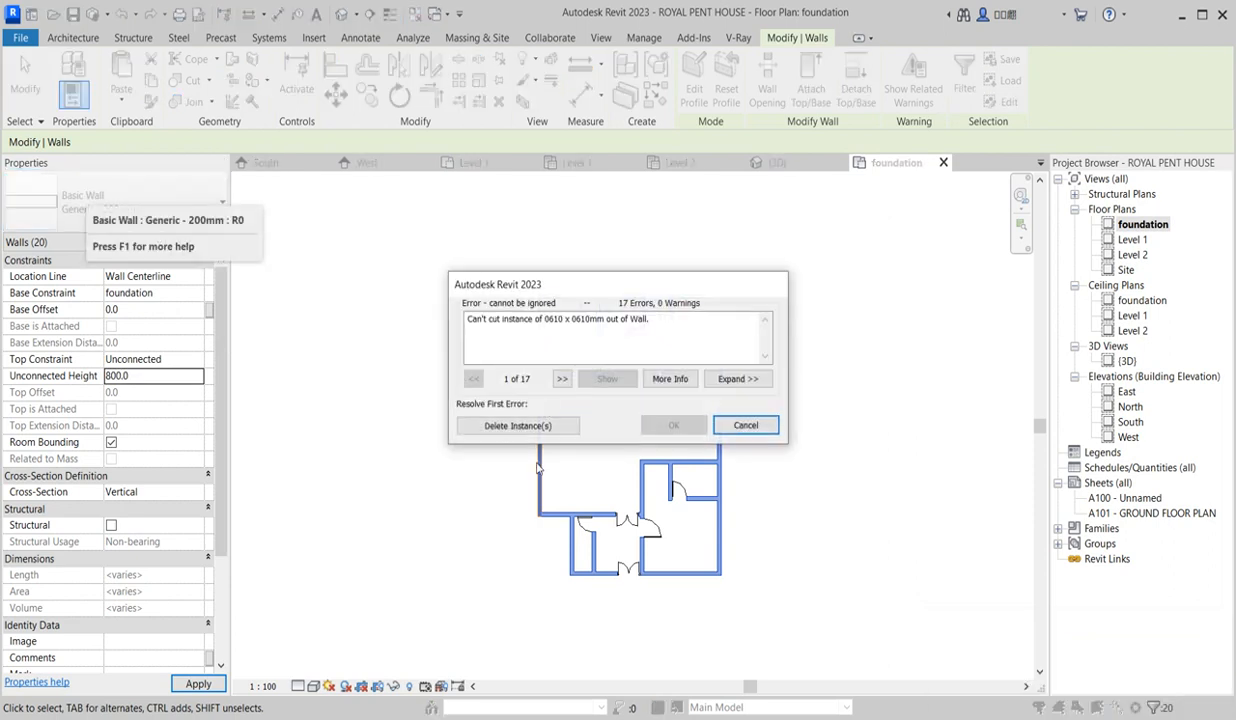
click(525, 426)
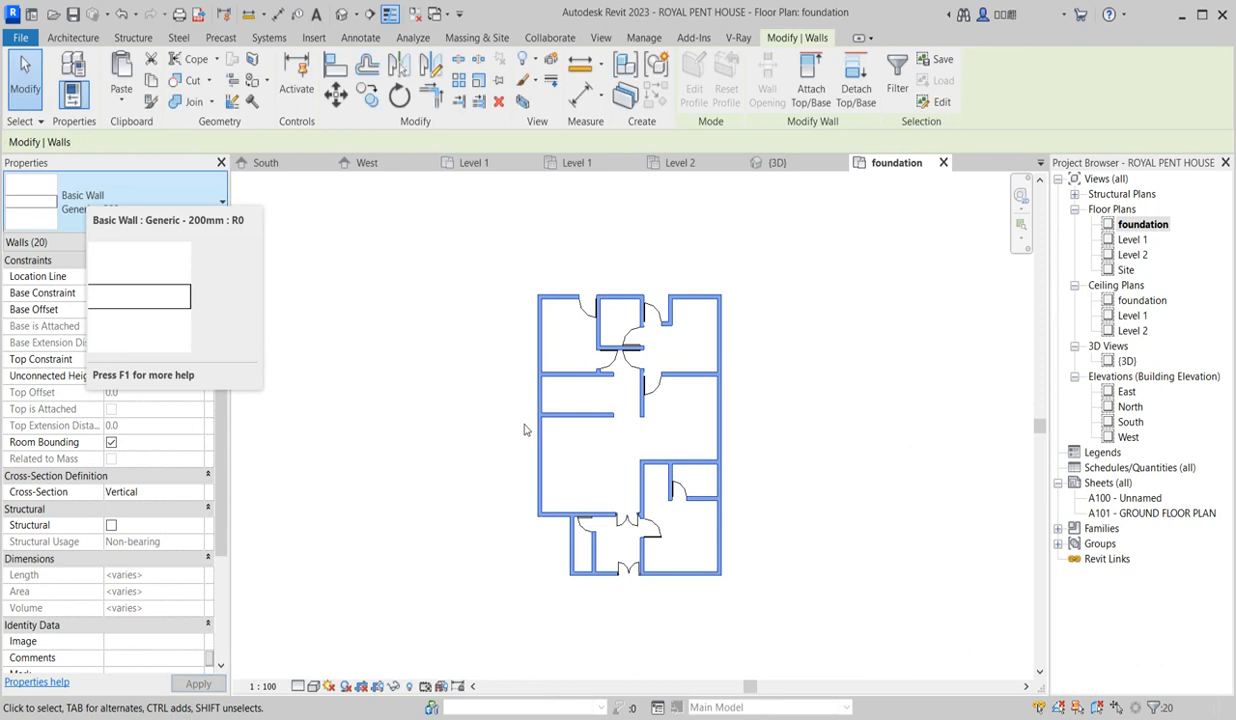
- Delete all M_Single-Flush 0915 x 2134mm doors visible in the foundation plan
scroll(625, 566, up, 2)
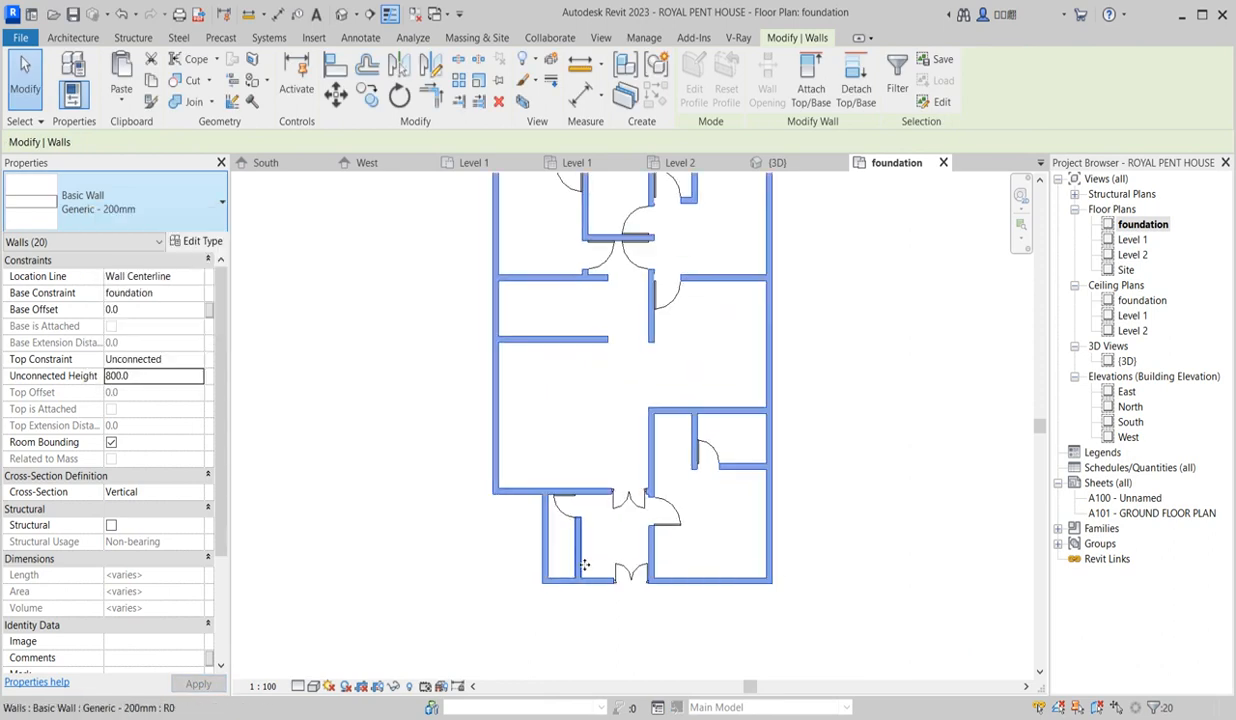
click(668, 514)
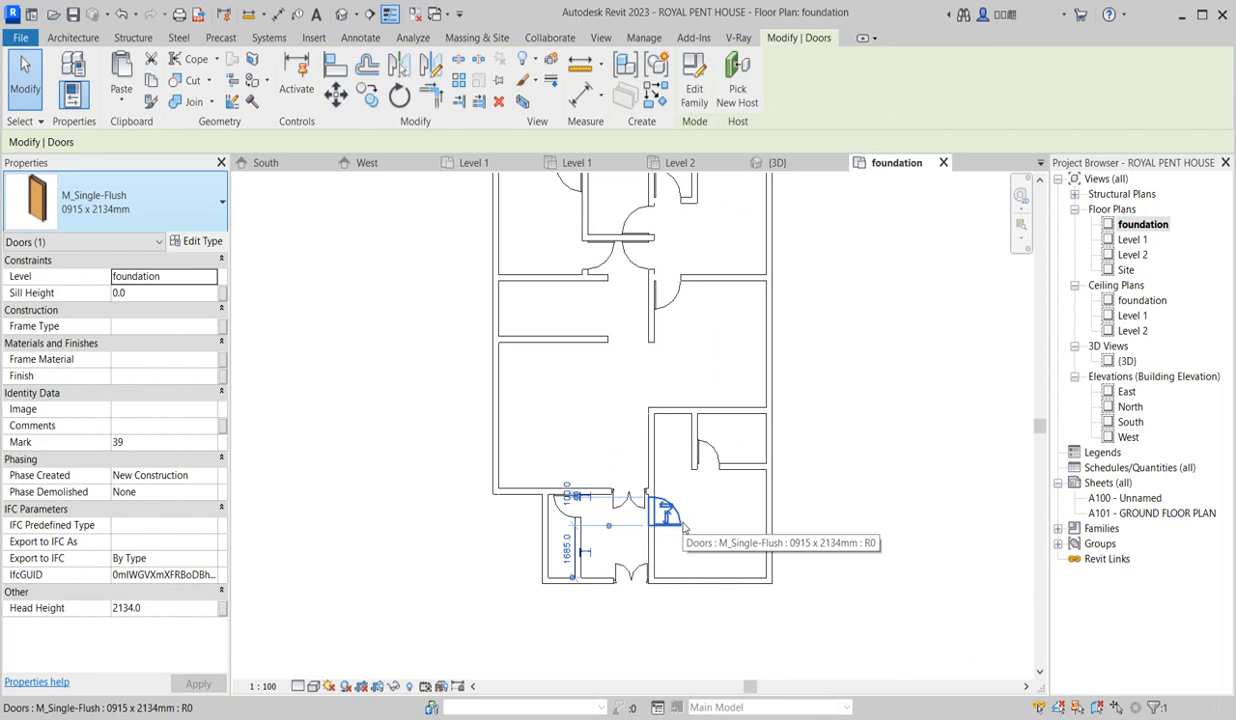
right_click(683, 525)
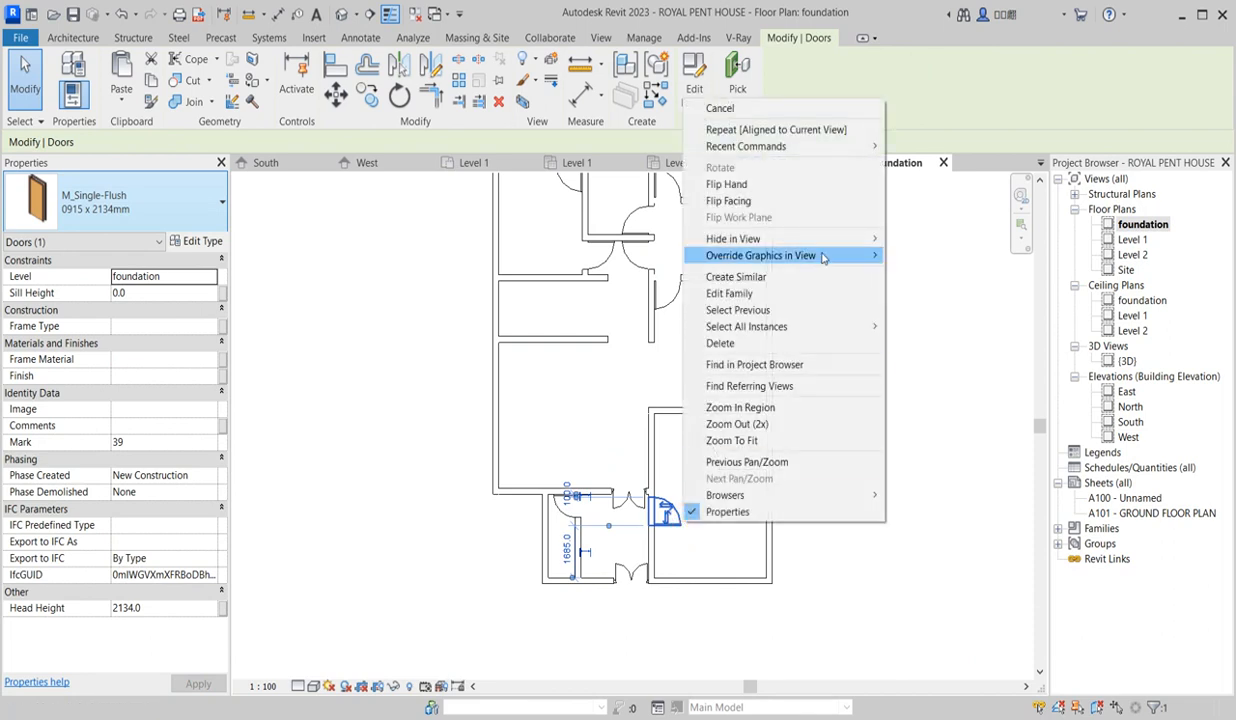
mouse_move(862, 326)
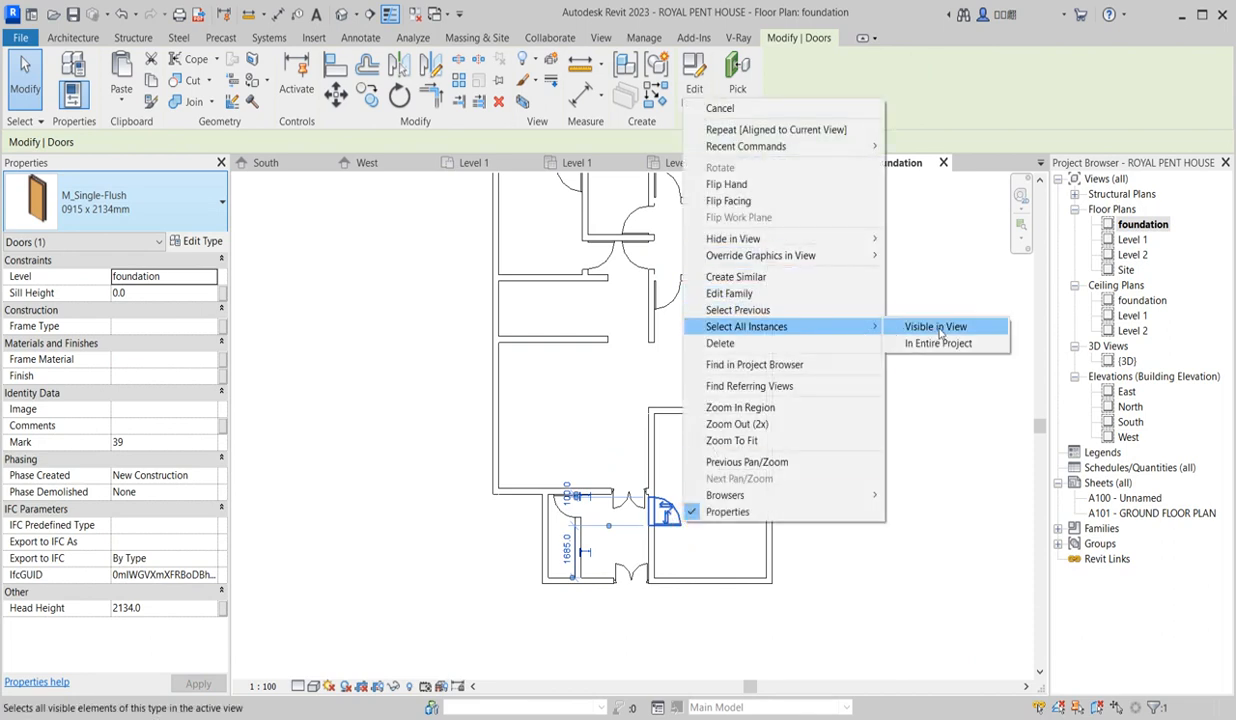
click(938, 324)
click(938, 333)
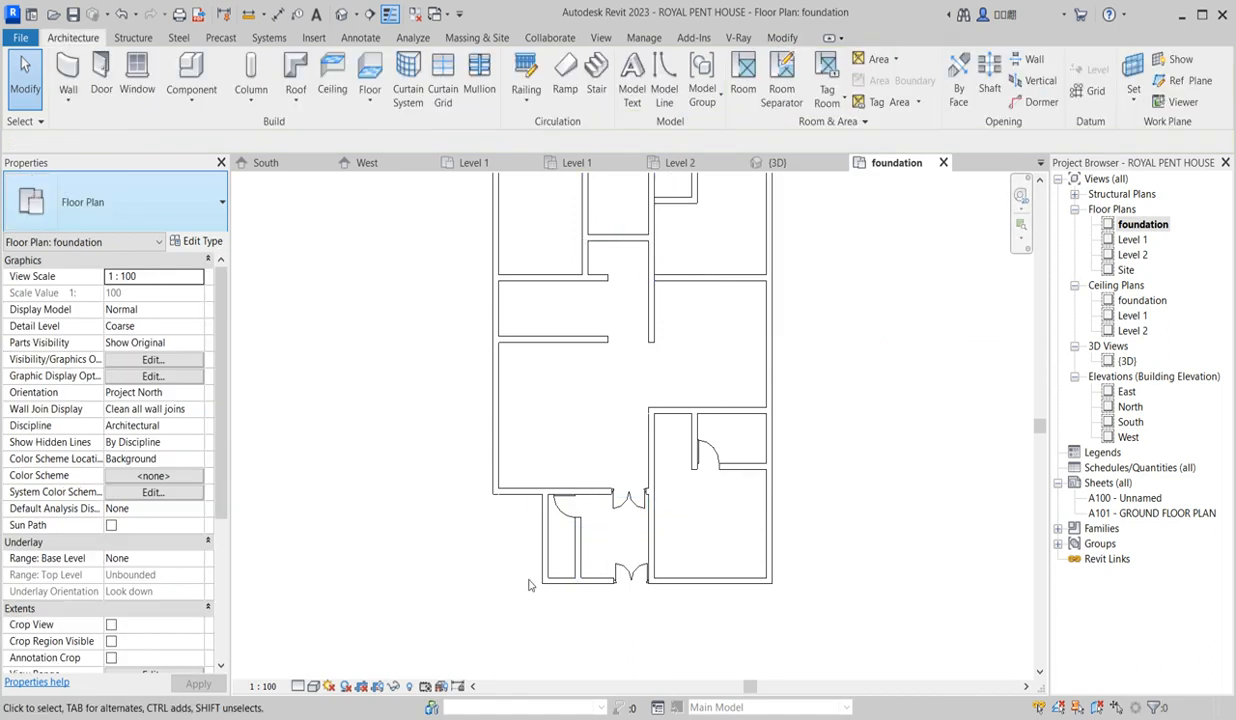
- Delete all ExtDbl (4) 1810 x 2110mm double doors visible in the foundation plan
click(634, 503)
right_click(636, 504)
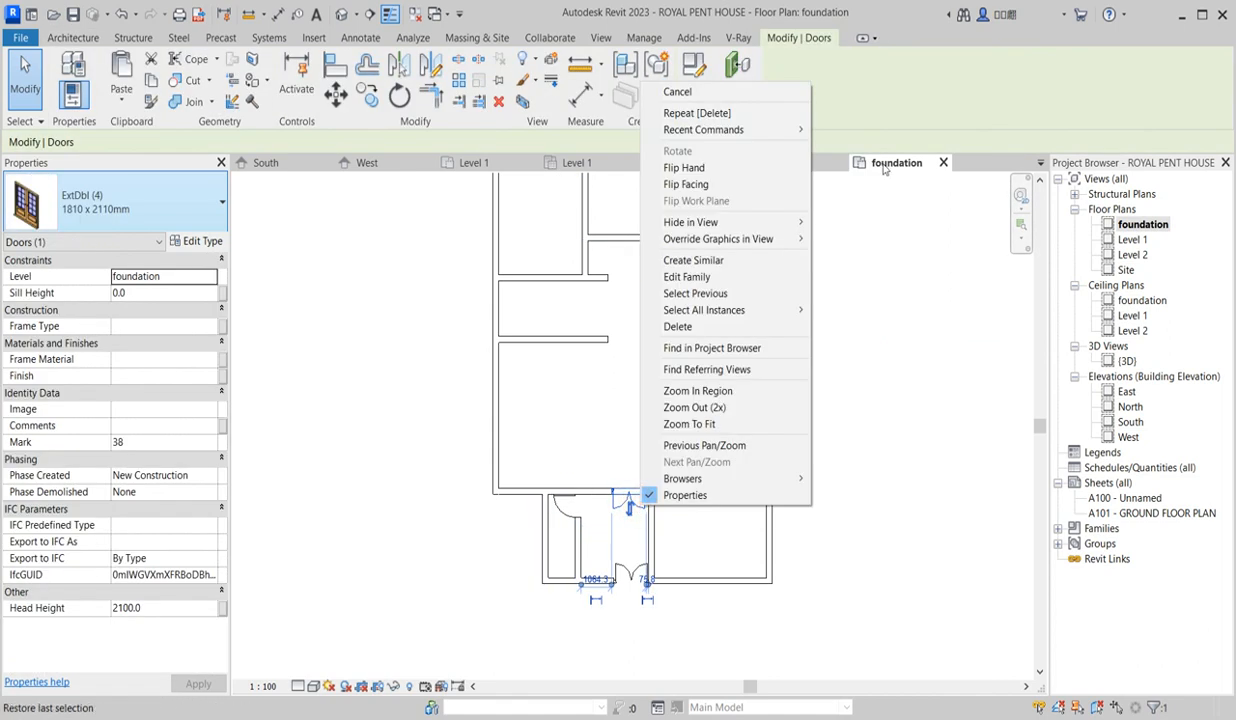
mouse_move(785, 310)
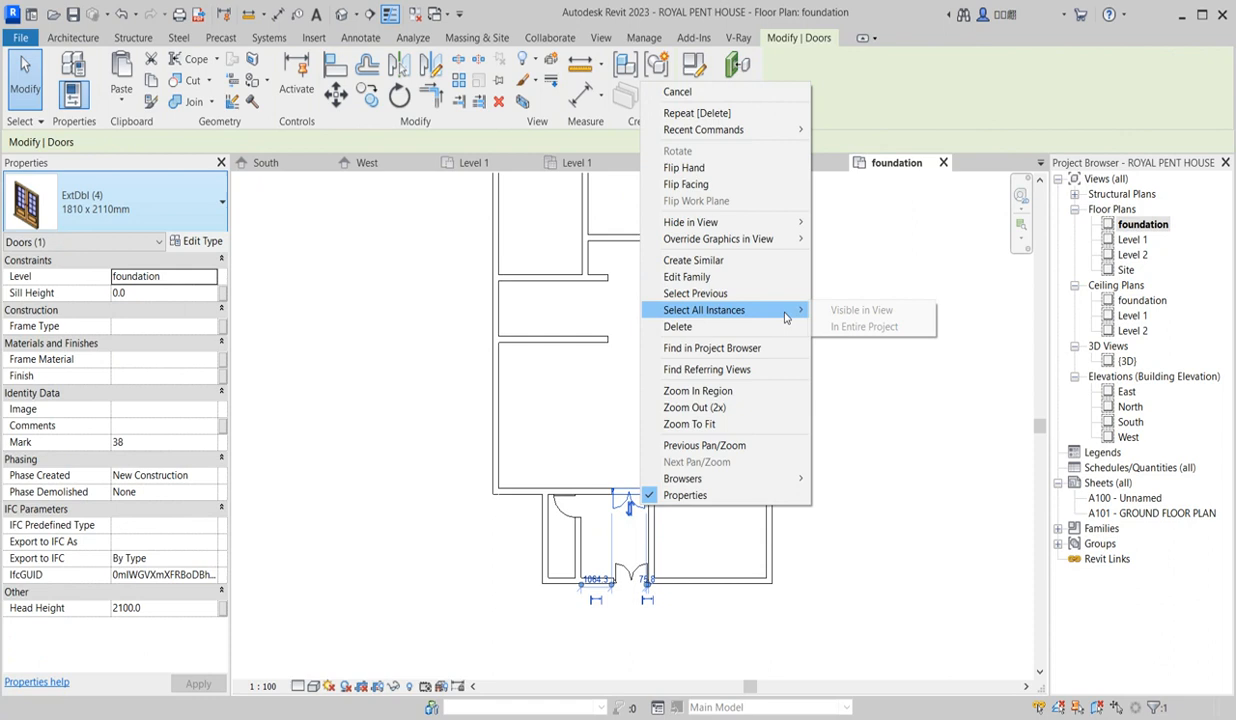
click(858, 310)
click(850, 318)
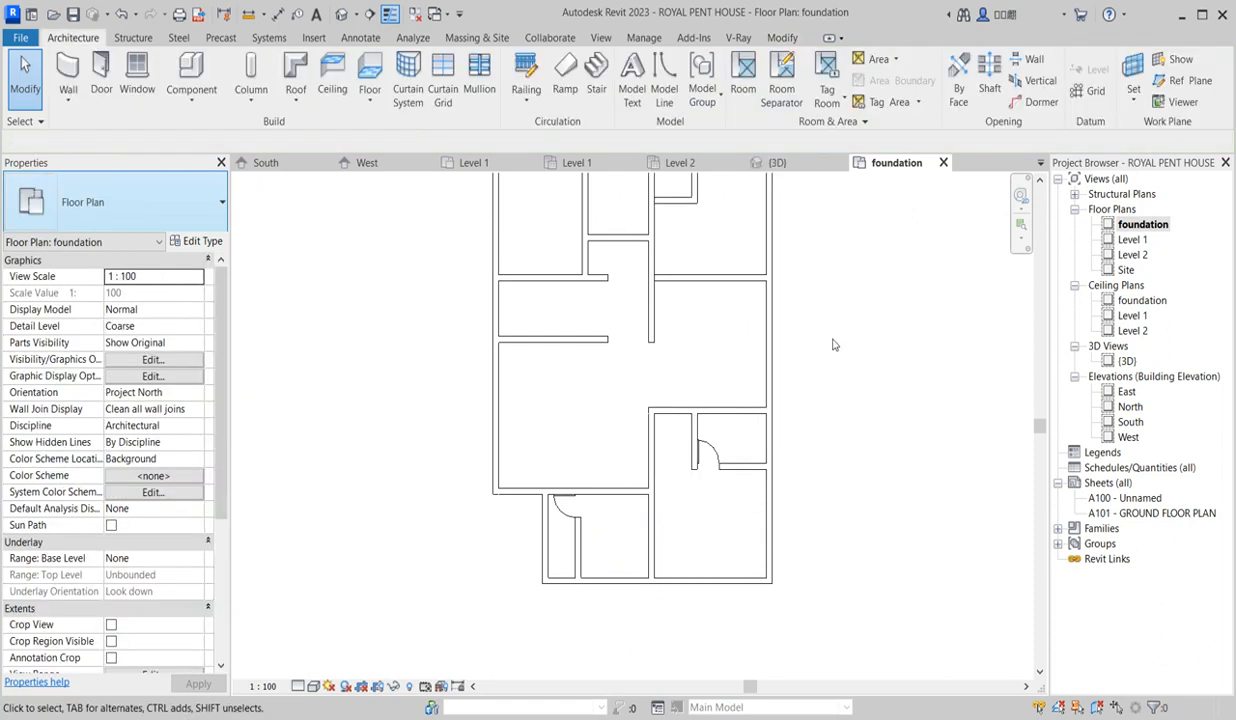
- Delete all M_Single-Flush TOILETD doors visible in the foundation plan
click(708, 452)
right_click(708, 452)
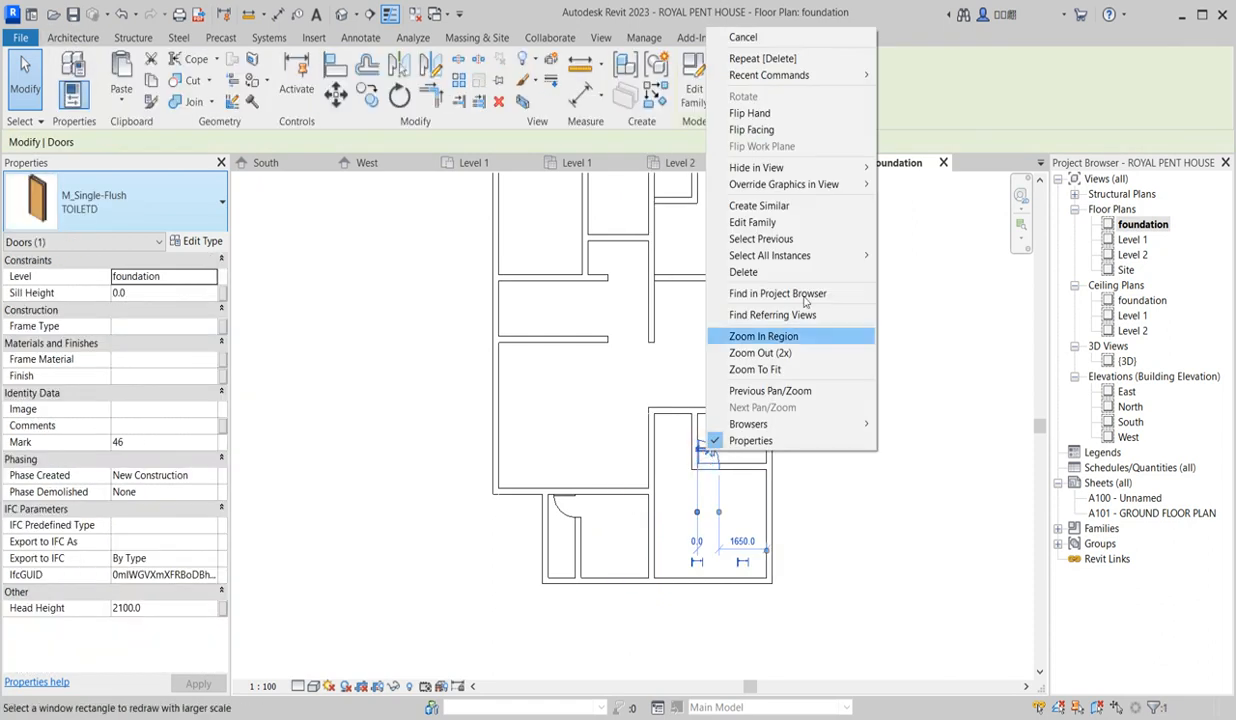
mouse_move(826, 261)
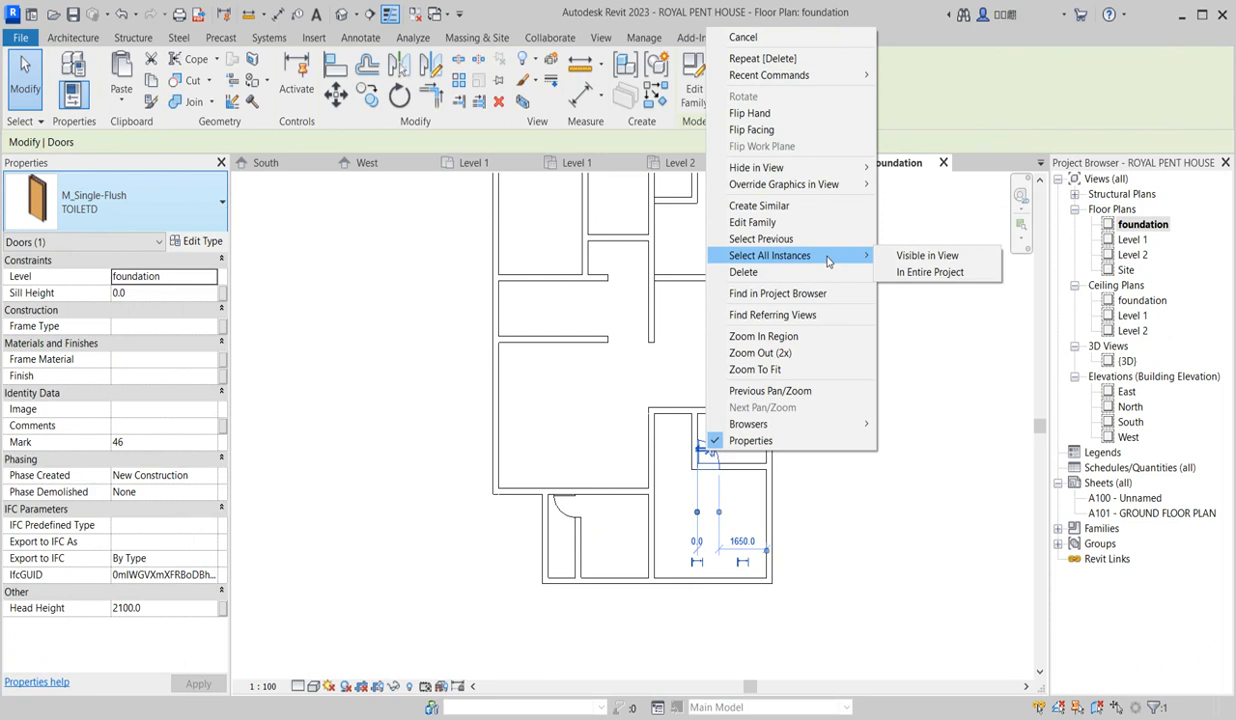
click(958, 256)
key(Delete)
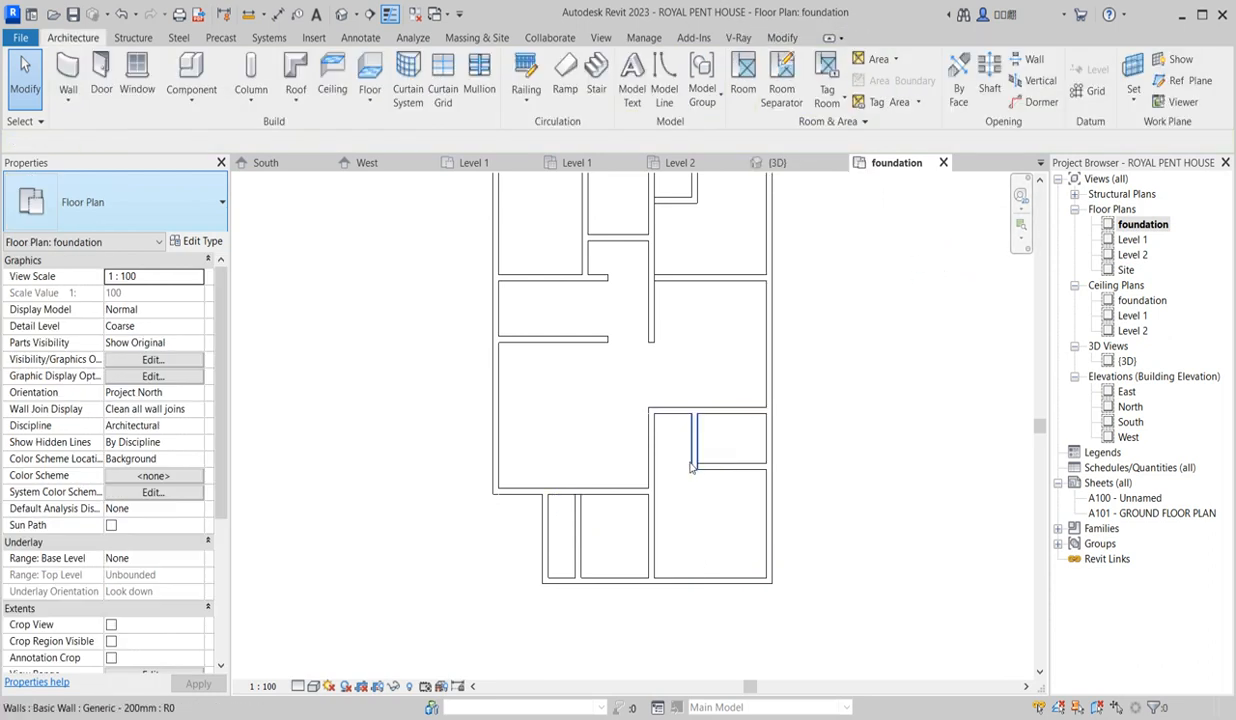
scroll(676, 486, down, 1)
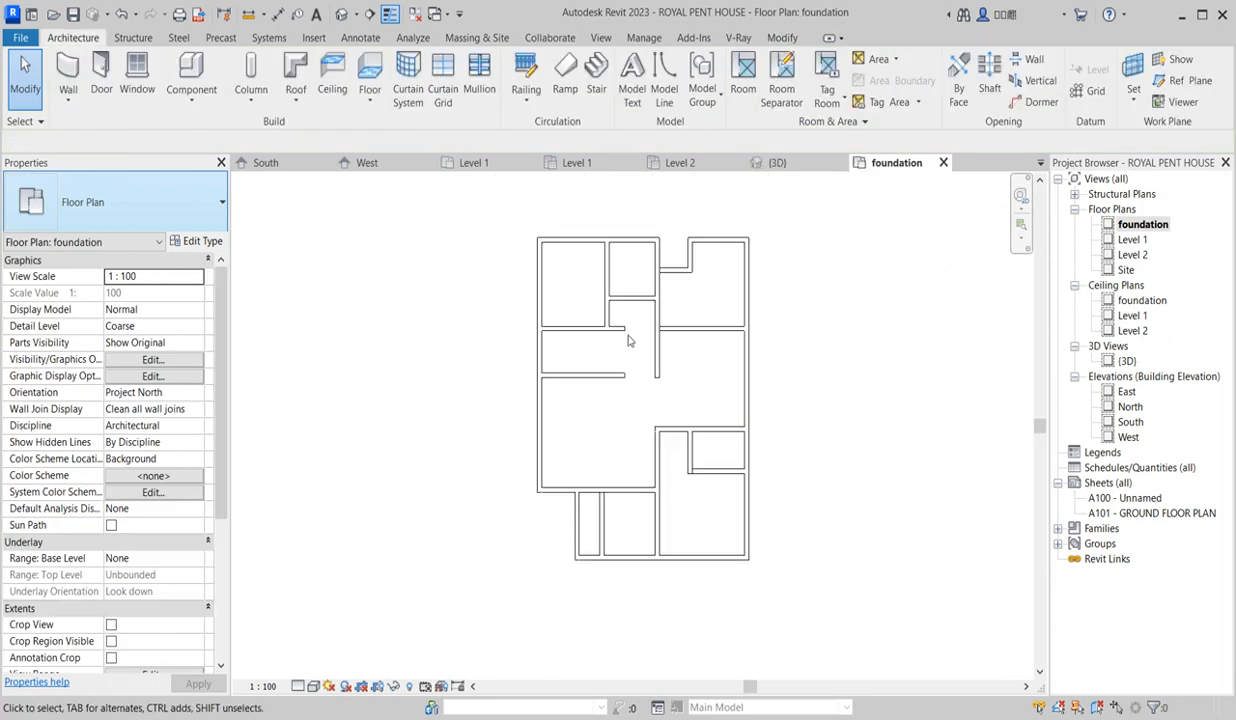
click(781, 38)
click(478, 101)
click(657, 445)
click(640, 393)
scroll(665, 428, up, 4)
click(693, 251)
scroll(628, 362, down, 4)
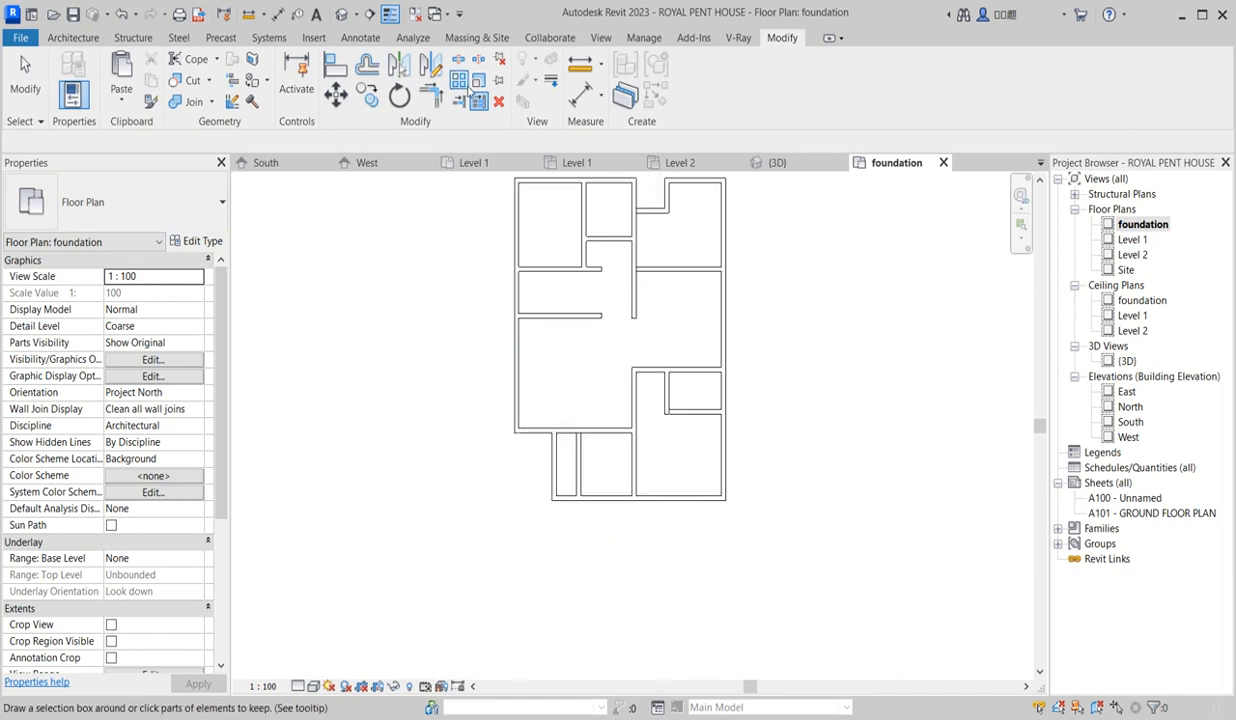
- Close the gap between the central north-south wall's upper and lower segments with Trim/Extend to Corner
click(430, 95)
click(636, 300)
click(633, 395)
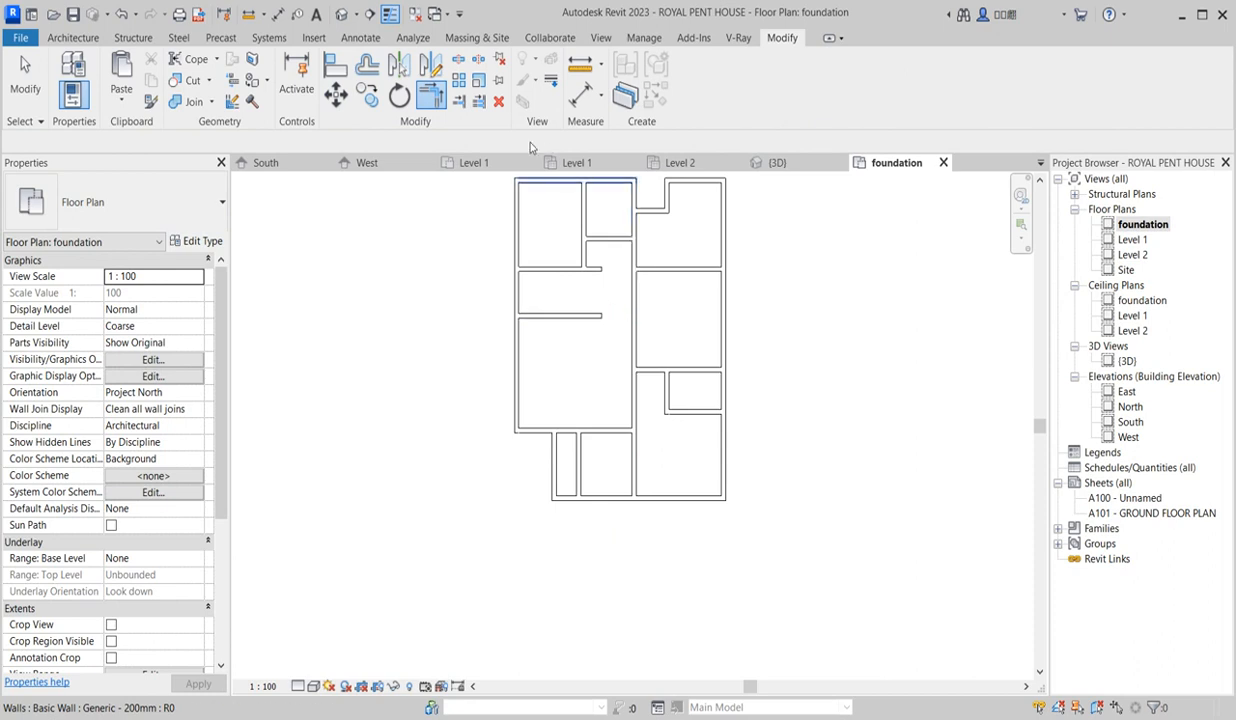
- Extend both horizontal stairwell walls to the central north-south wall with Trim/Extend Multiple Elements
click(478, 101)
click(633, 345)
click(598, 322)
scroll(597, 321, down, 1)
click(653, 305)
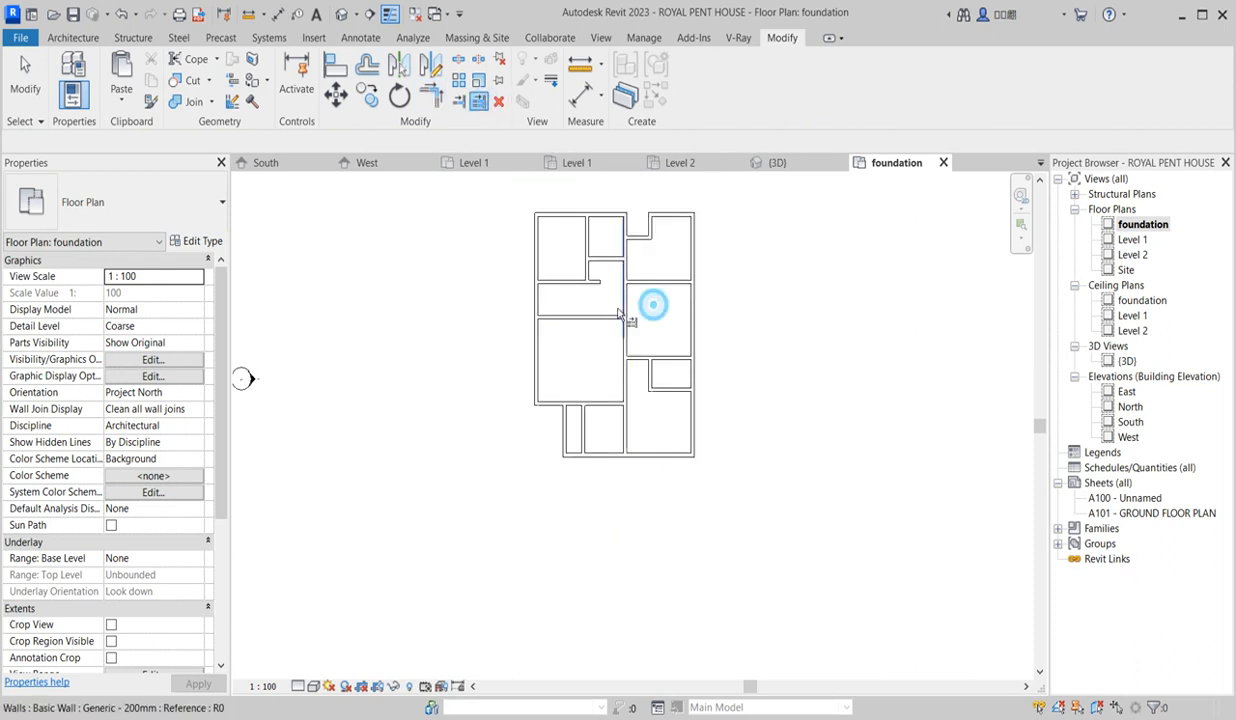
click(594, 285)
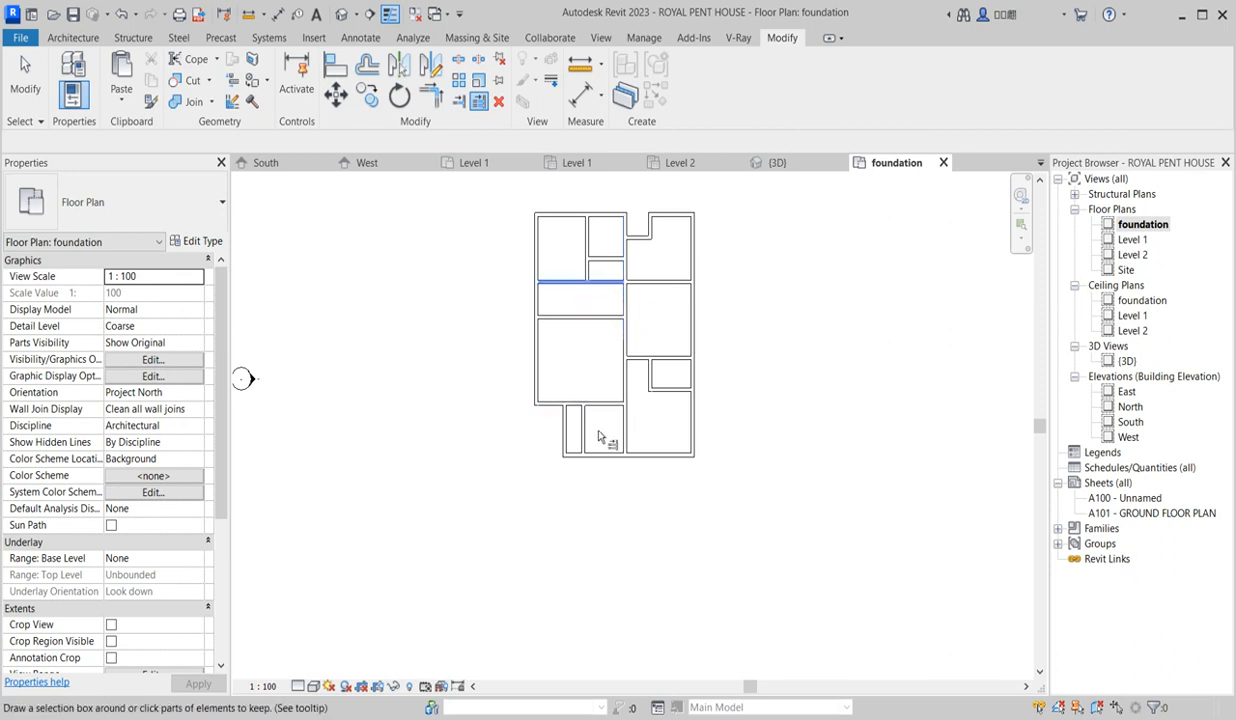
- Extend the guest toilet's lower horizontal wall west to the central wall and end the Trim/Extend command
scroll(650, 410, up, 2)
click(618, 424)
click(624, 425)
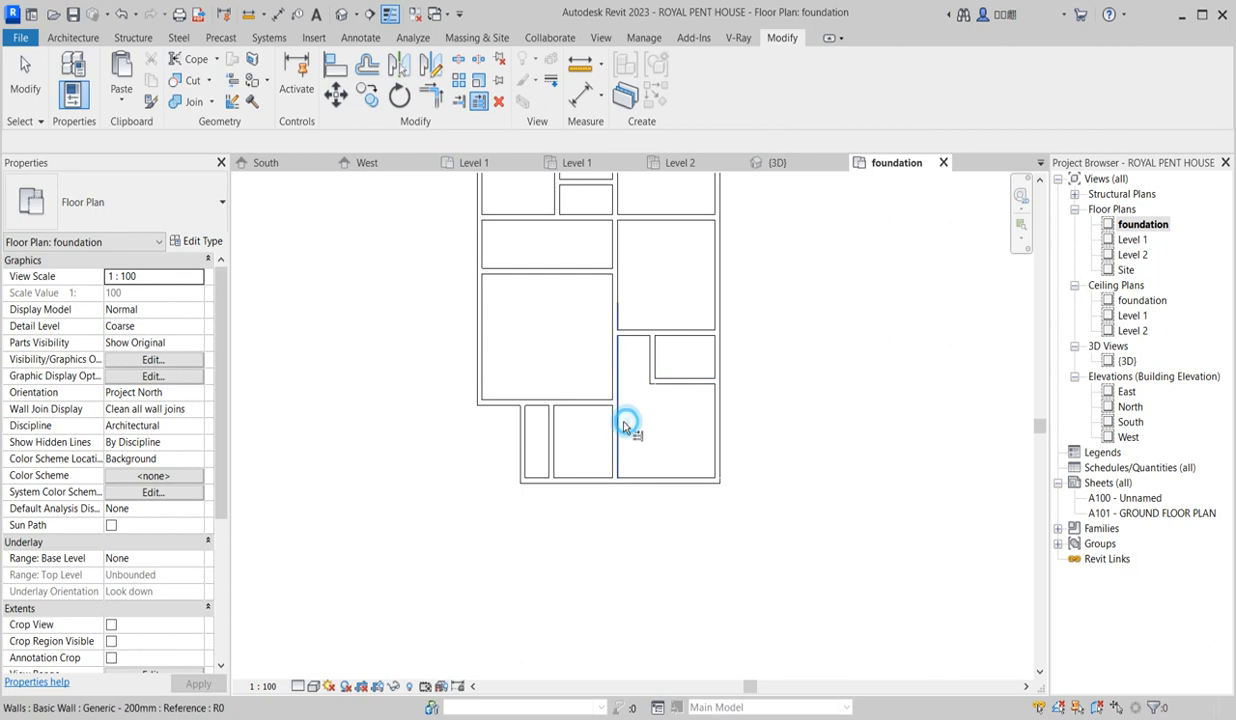
click(680, 382)
scroll(855, 385, down, 3)
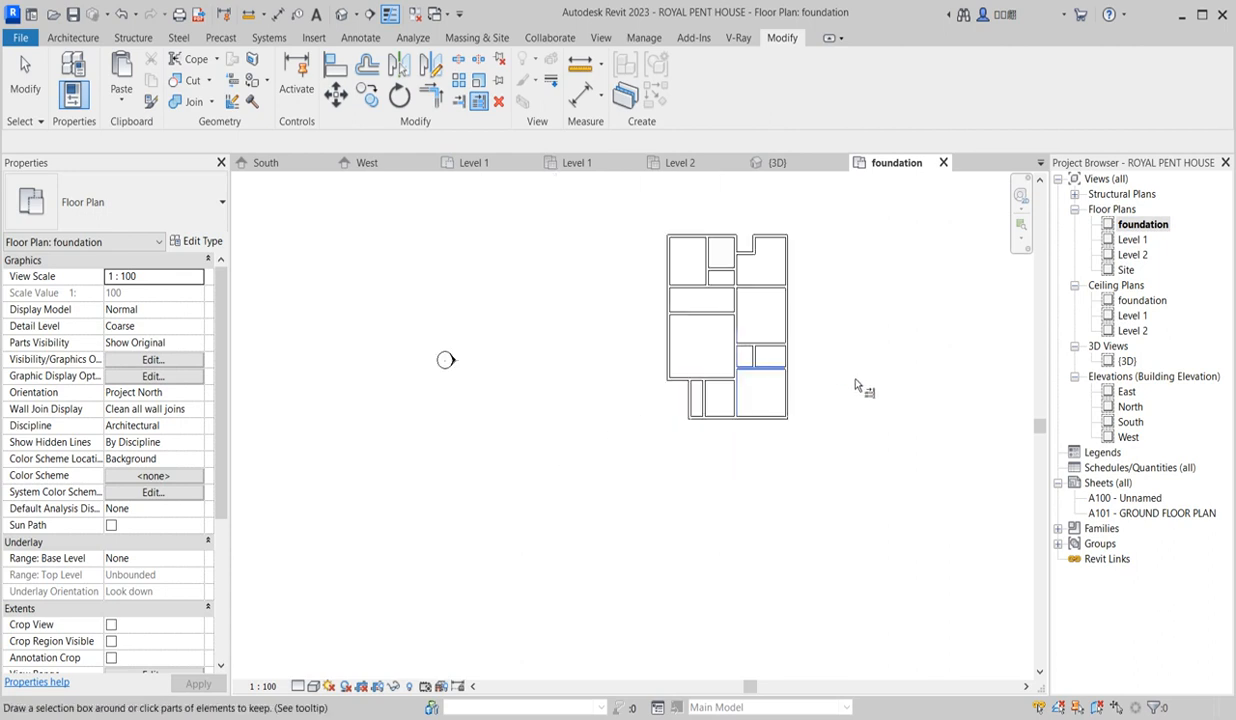
key(Escape)
key(Escape)
scroll(624, 428, up, 3)
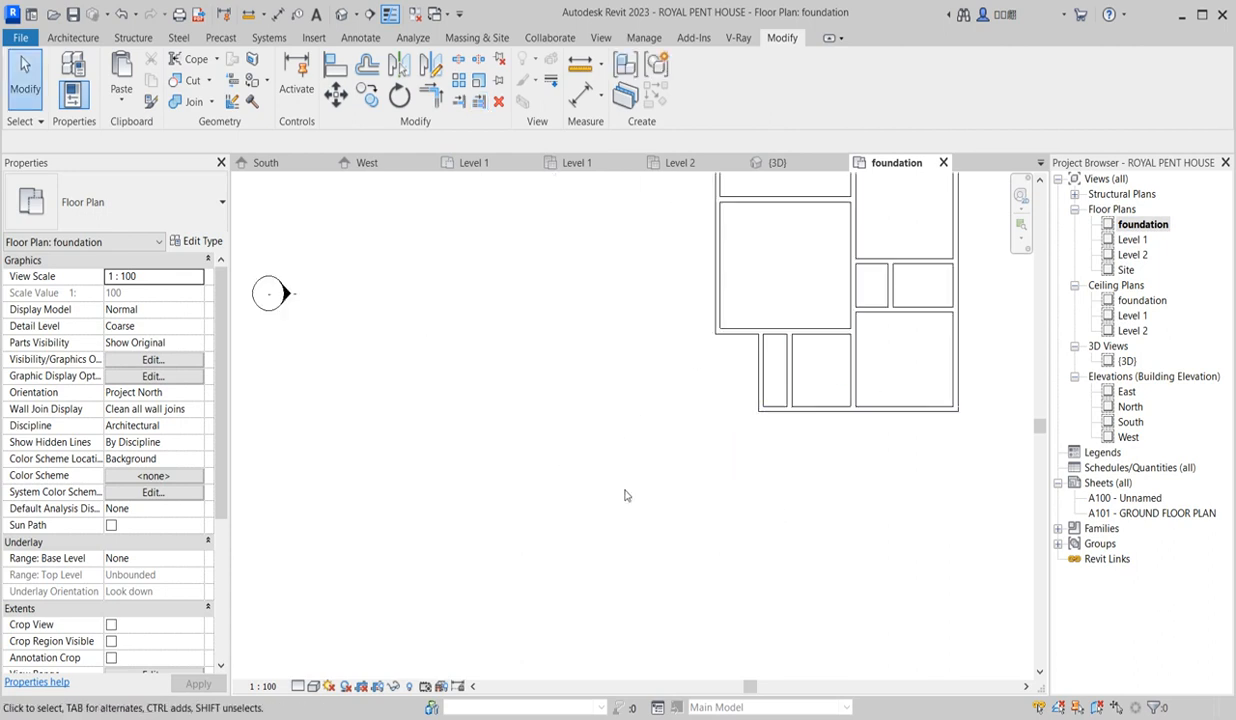
scroll(617, 492, down, 3)
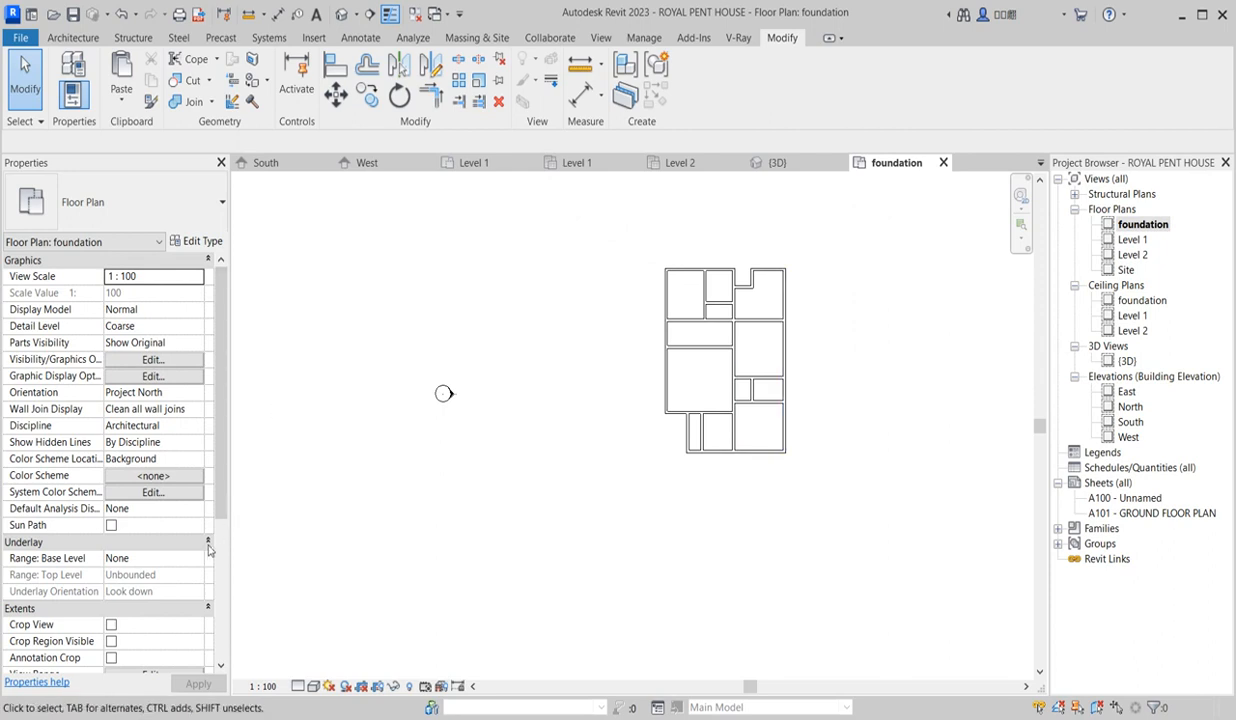
- Stretch the anti-room's west partition wall southward beyond the outer south wall to a length of 4600 mm in the foundation plan
scroll(706, 455, up, 2)
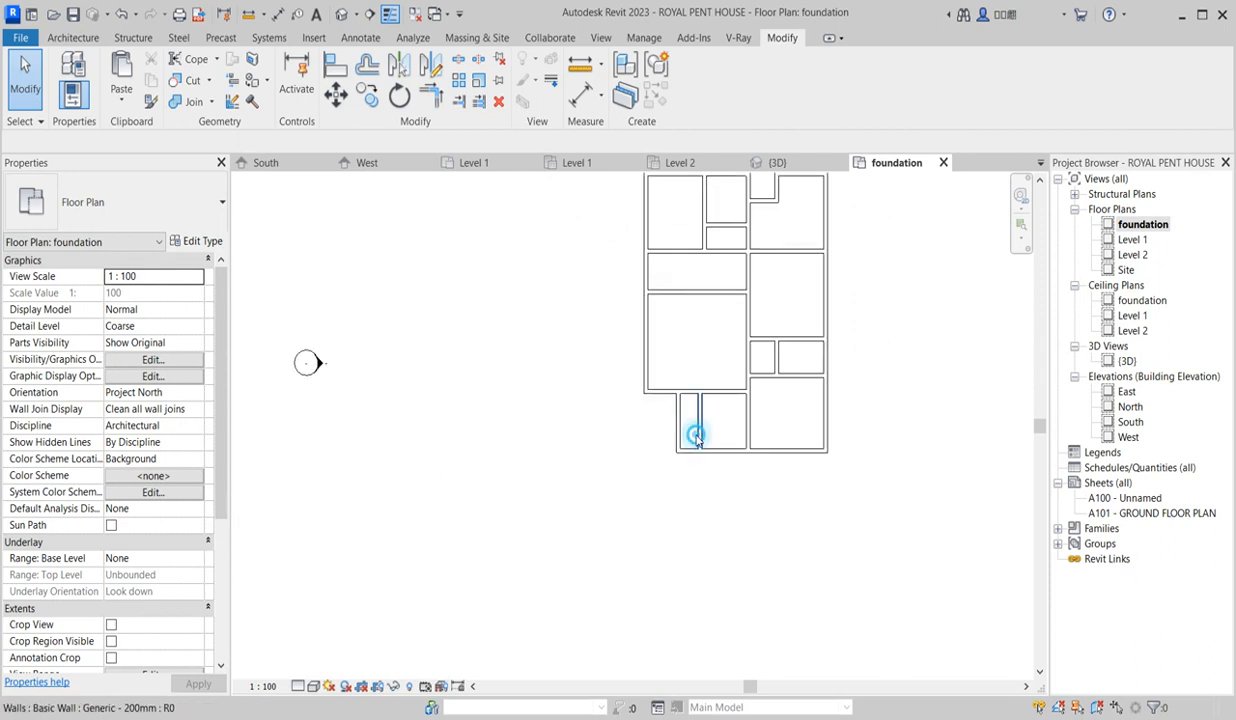
click(695, 437)
drag(703, 458, 700, 485)
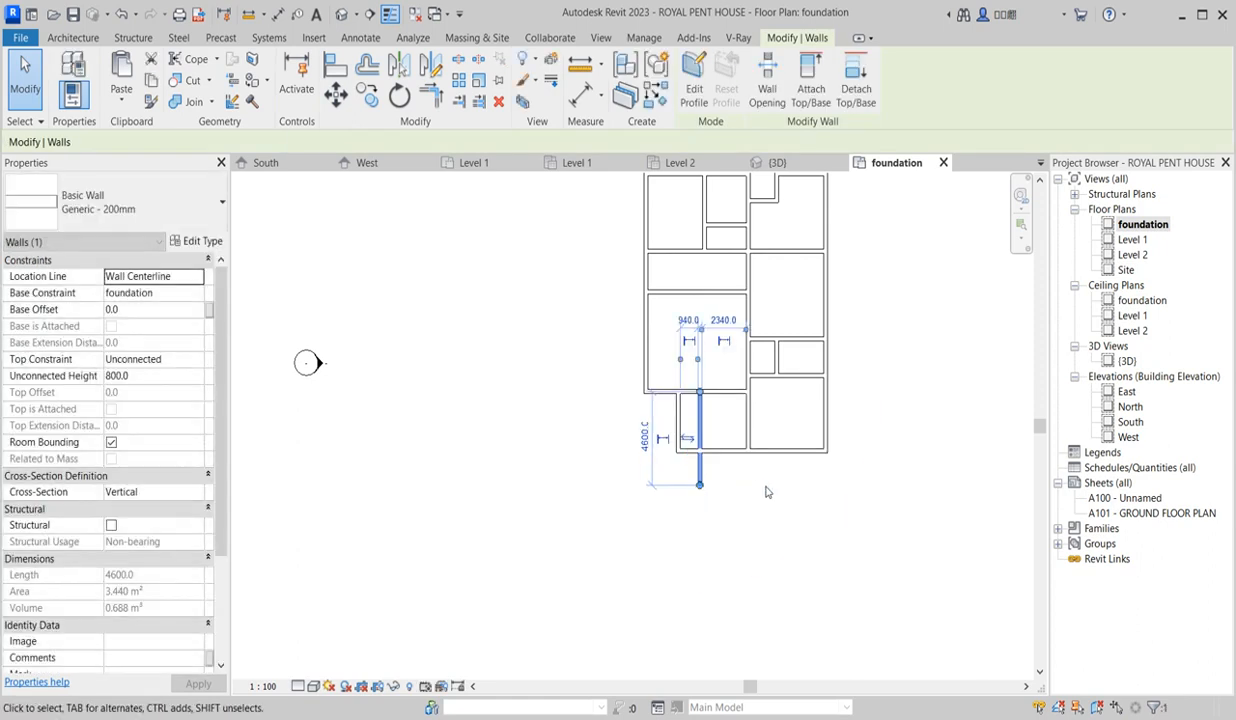
- Draw Generic - 200mm porch foundation walls from the stretched wall's end east to the central wall line, then north to the house
click(655, 95)
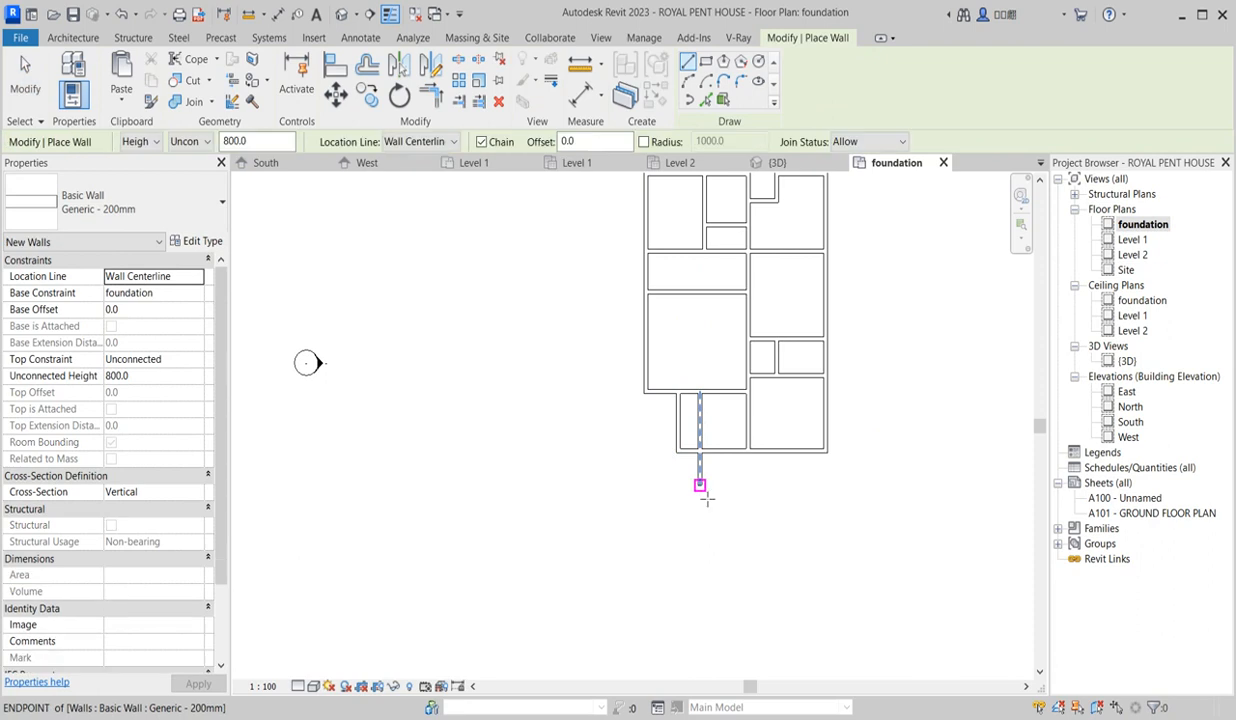
click(700, 485)
click(747, 486)
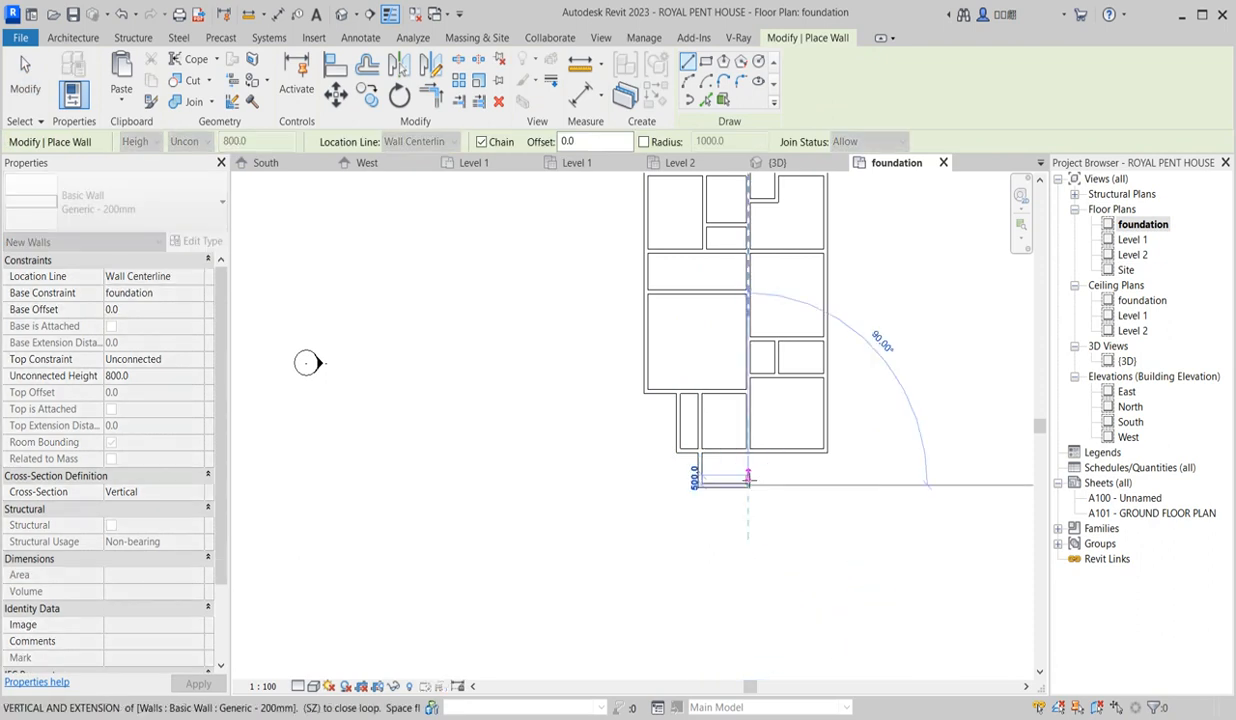
scroll(746, 481, up, 2)
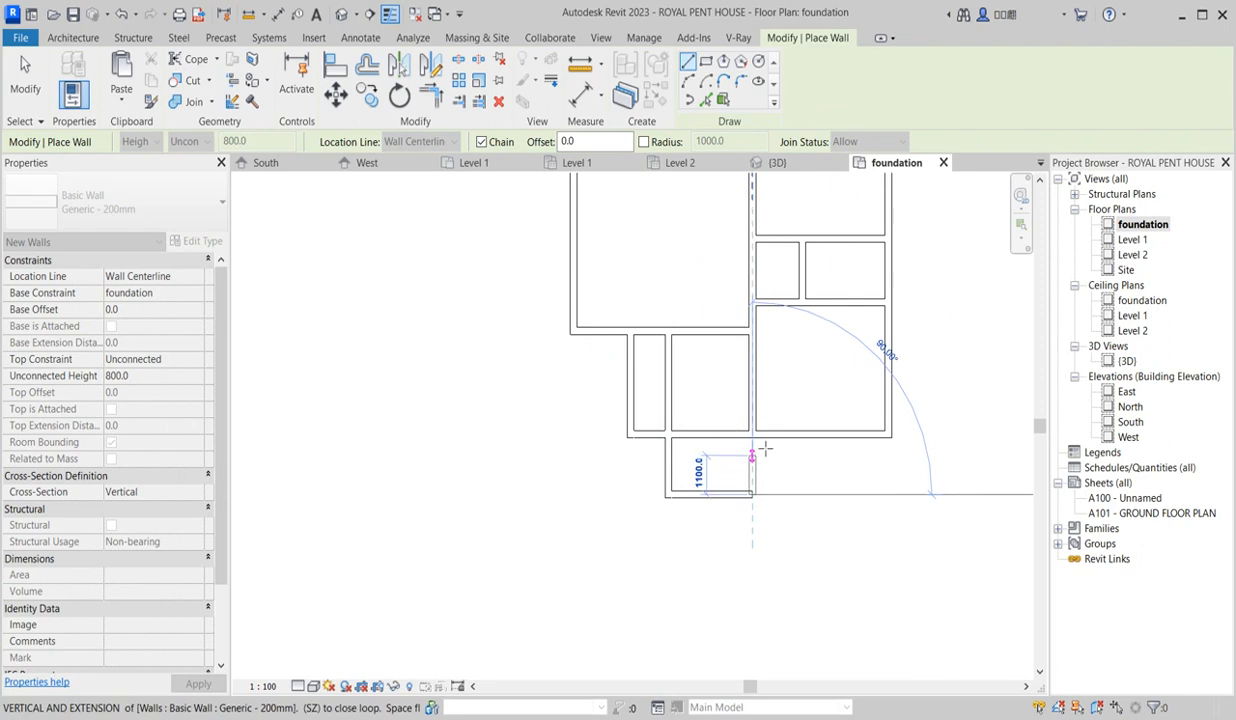
click(757, 440)
right_click(795, 228)
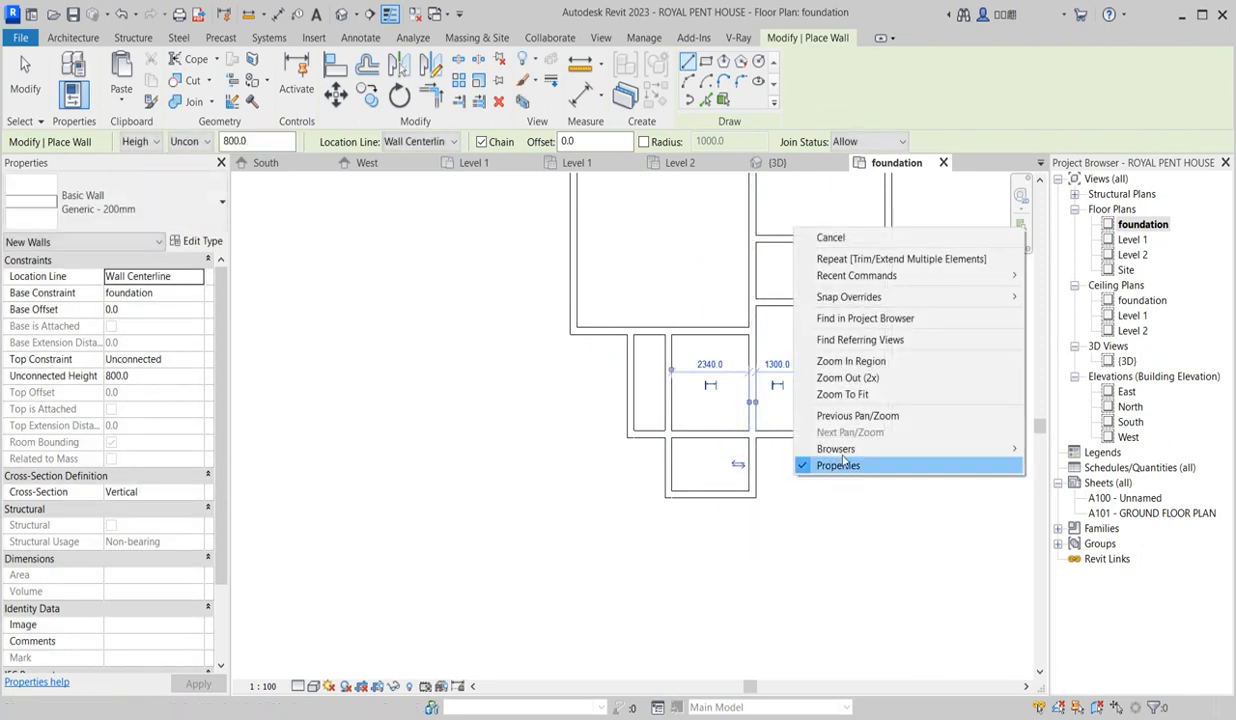
click(830, 237)
- Align the porch foundation wall's front face with the porch slab's front edge in the 3D view and end the Align command
double_click(1127, 361)
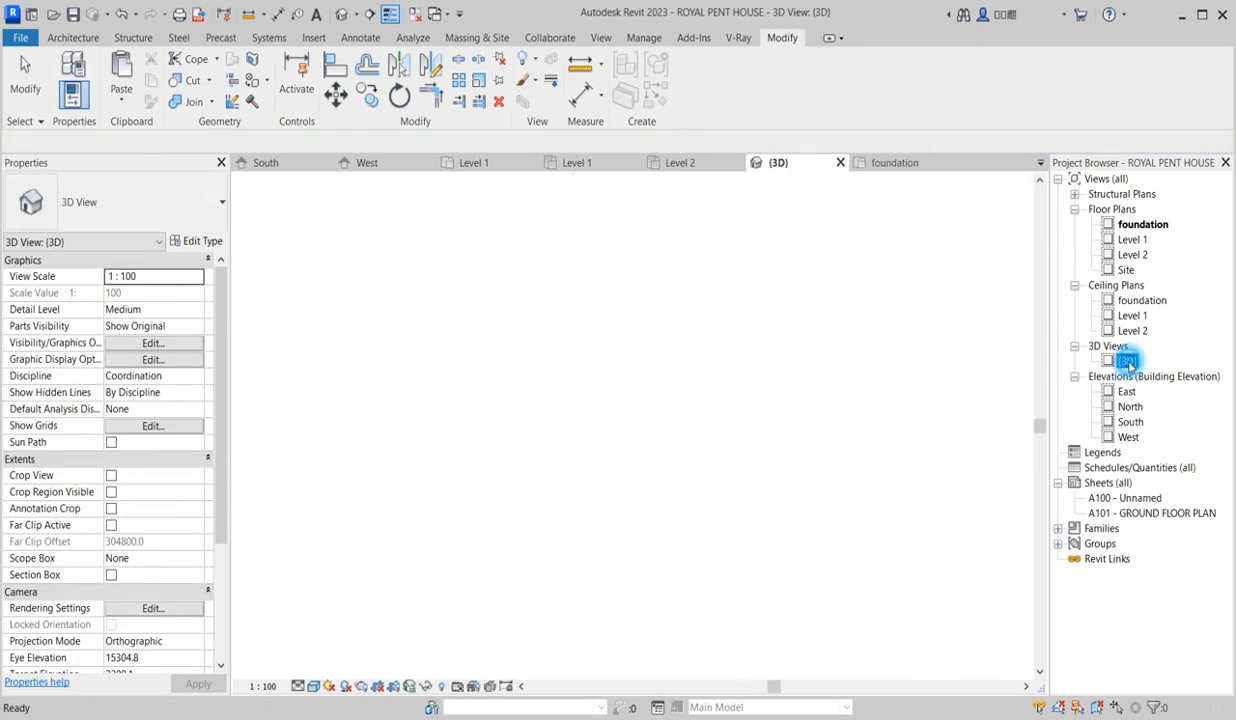
scroll(706, 536, up, 5)
scroll(706, 536, up, 1)
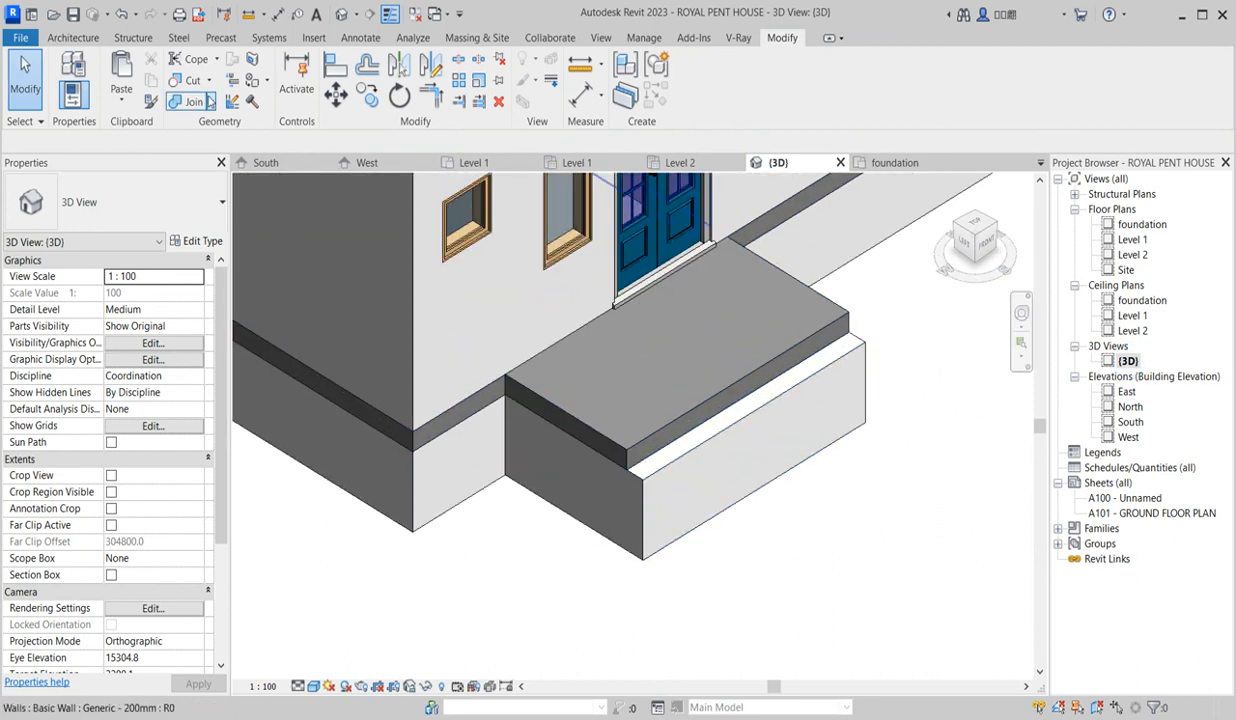
click(335, 65)
scroll(680, 428, up, 2)
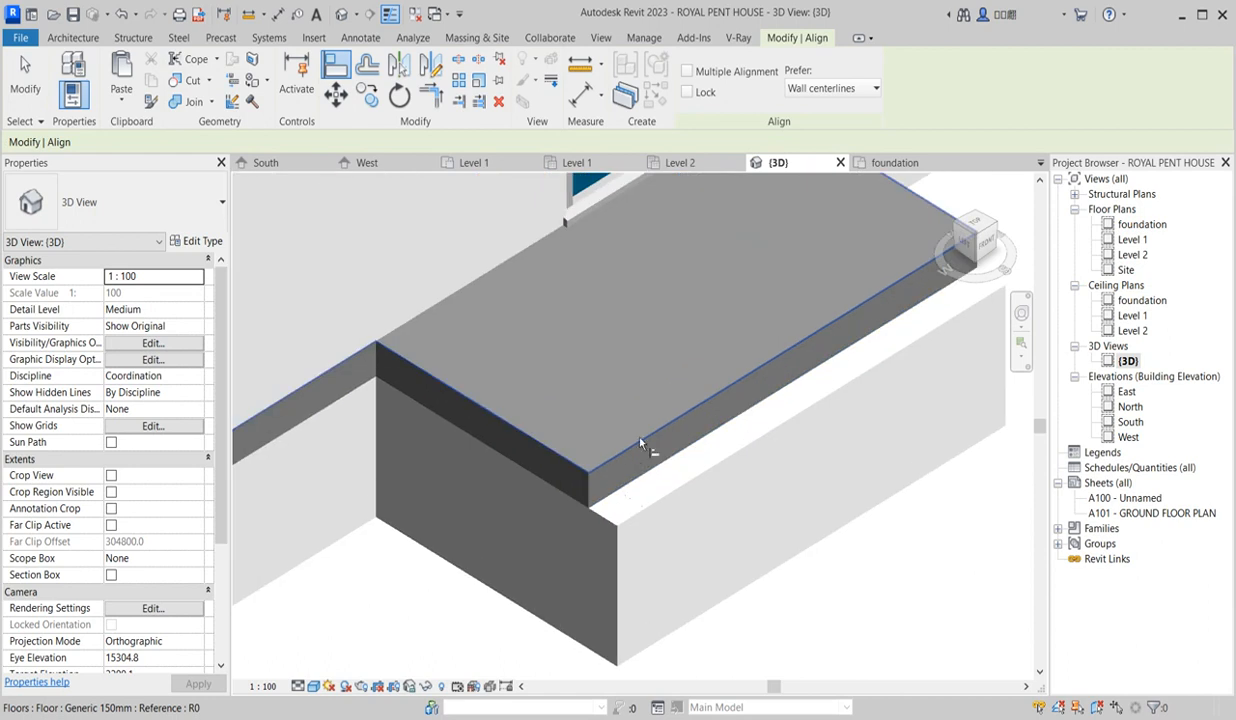
click(621, 459)
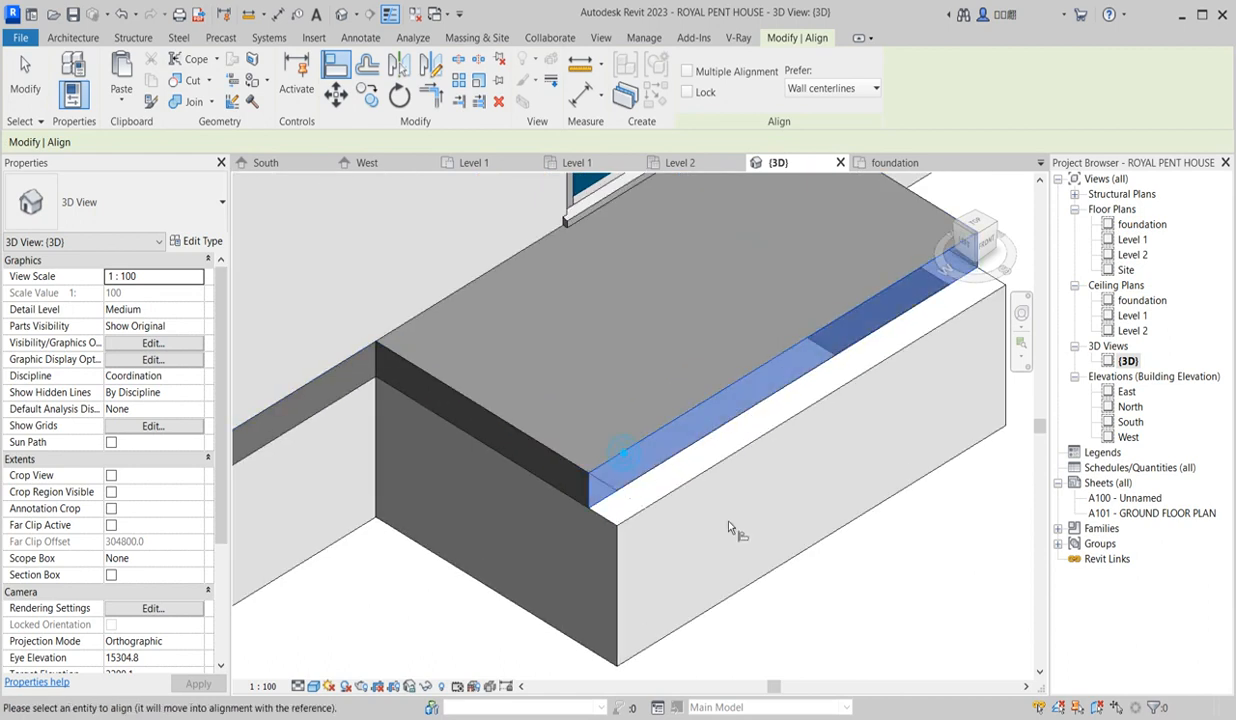
click(712, 474)
scroll(760, 540, down, 5)
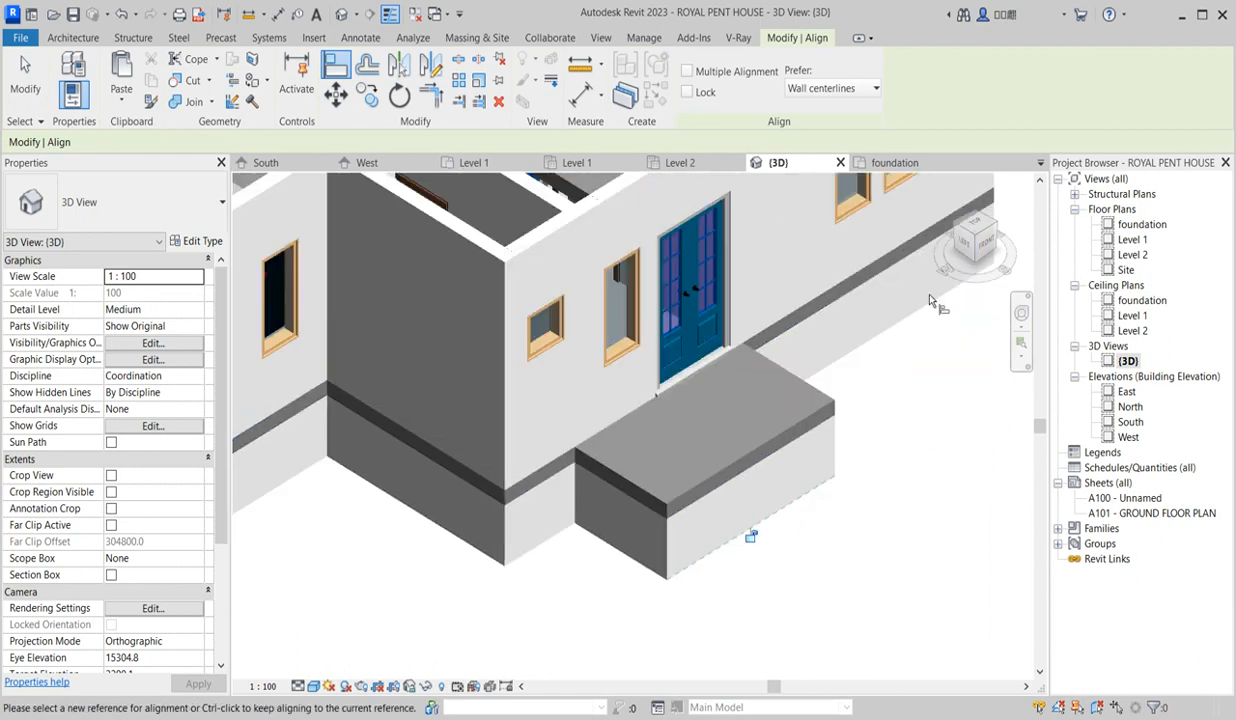
scroll(712, 510, up, 5)
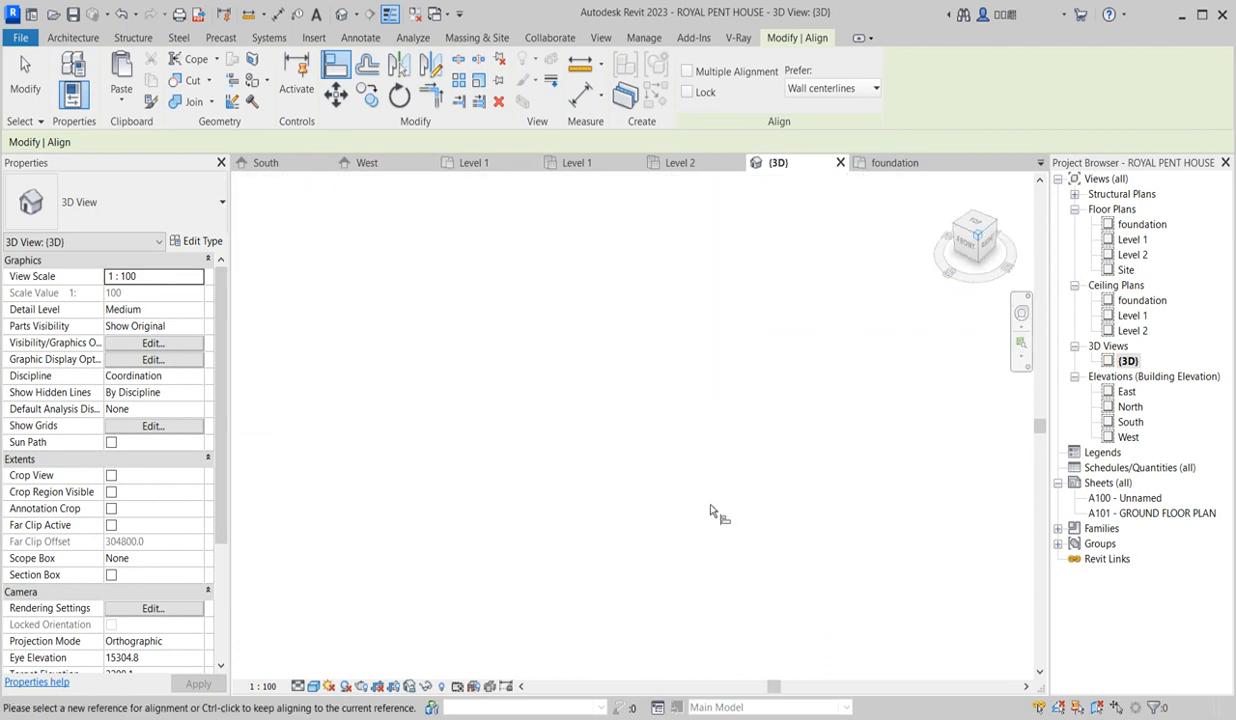
scroll(672, 494, down, 5)
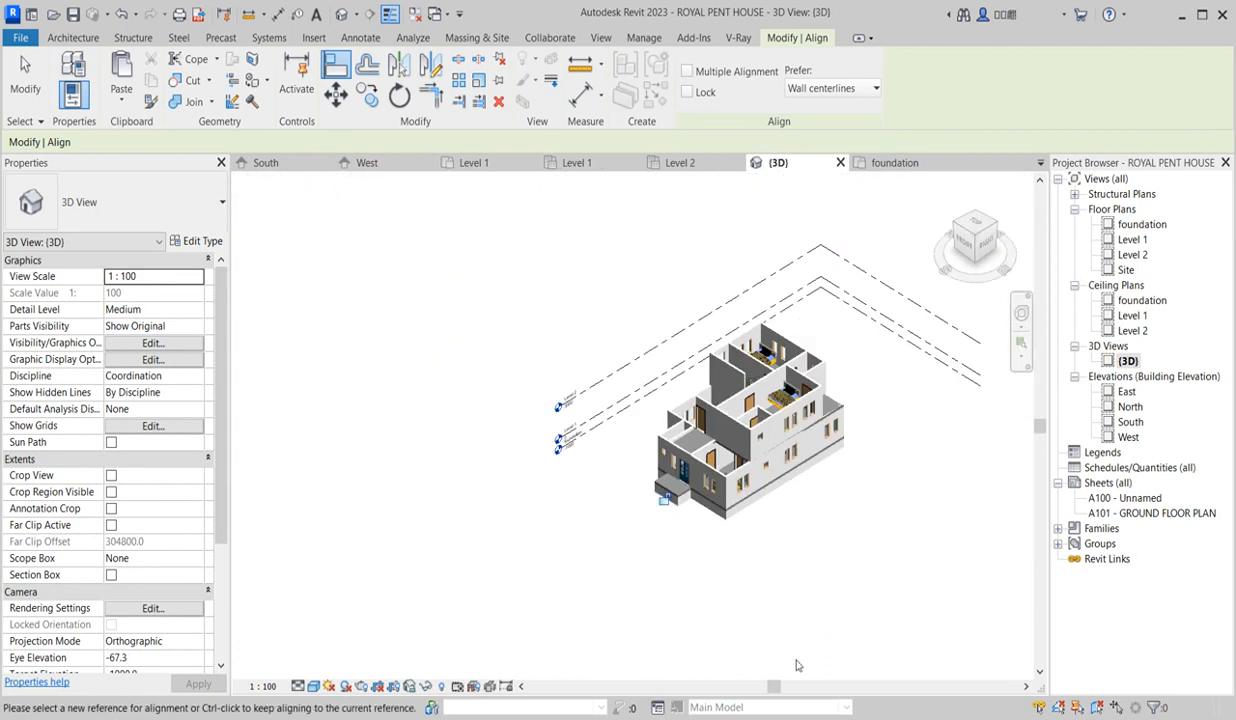
right_click(815, 543)
click(853, 289)
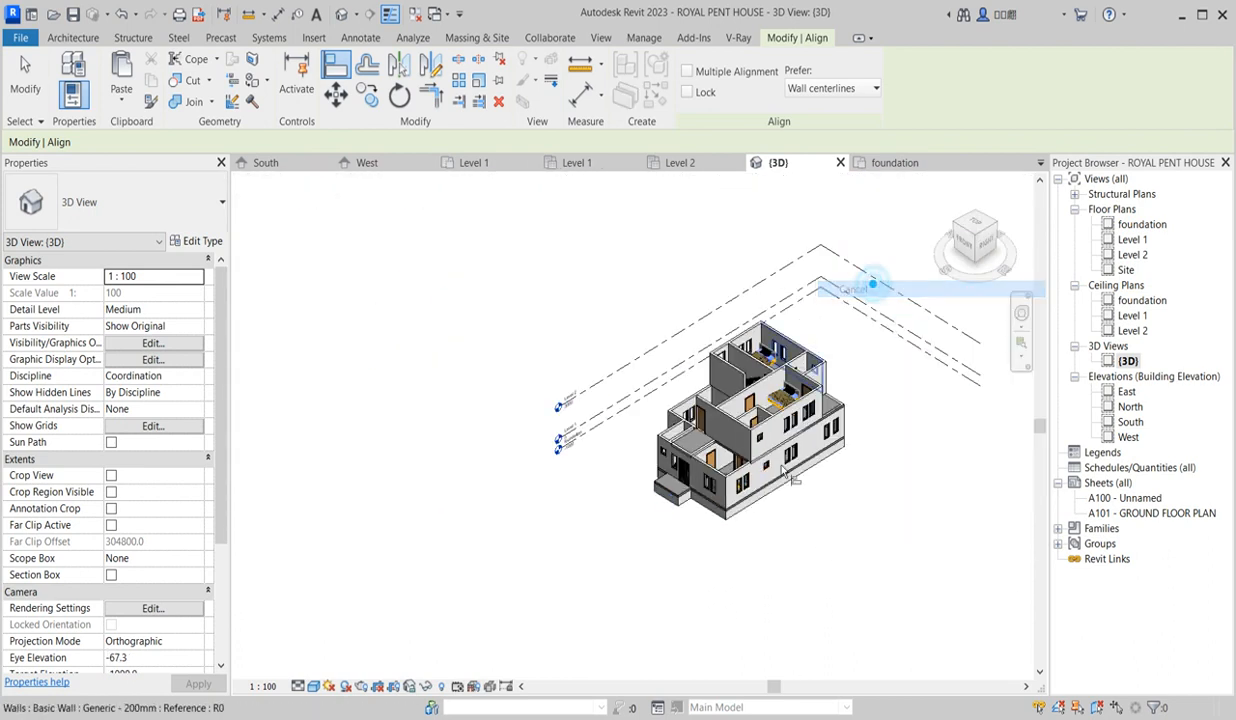
scroll(750, 462, up, 3)
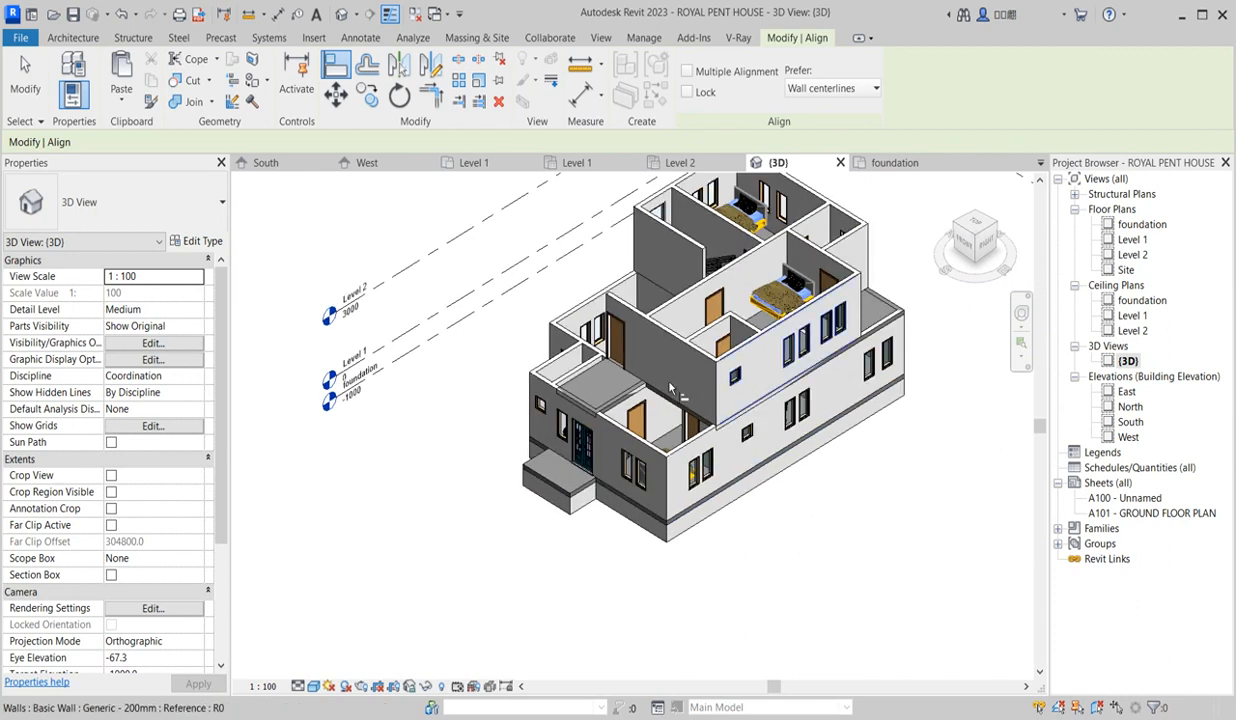
right_click(417, 368)
click(470, 378)
- Set the unconnected height of all Generic - 200mm walls visible in the Level 1 floor plan to 2850
scroll(538, 425, up, 5)
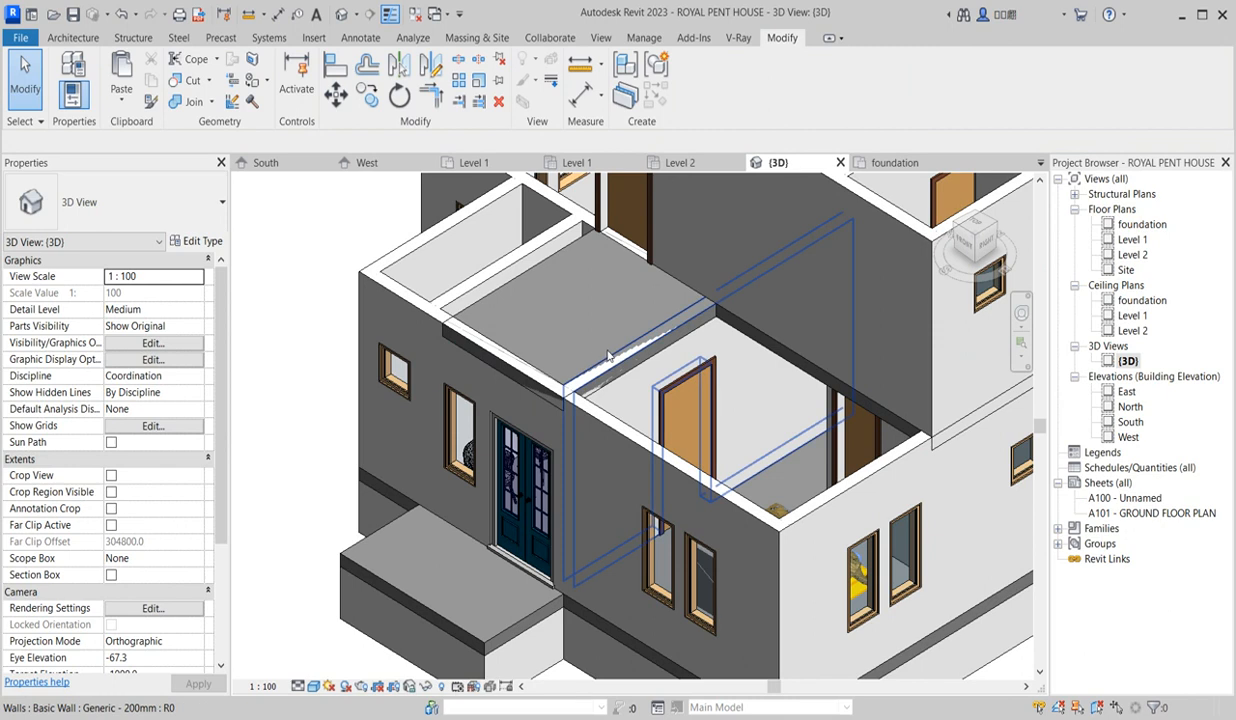
shift+middle_drag(463, 297, 766, 400)
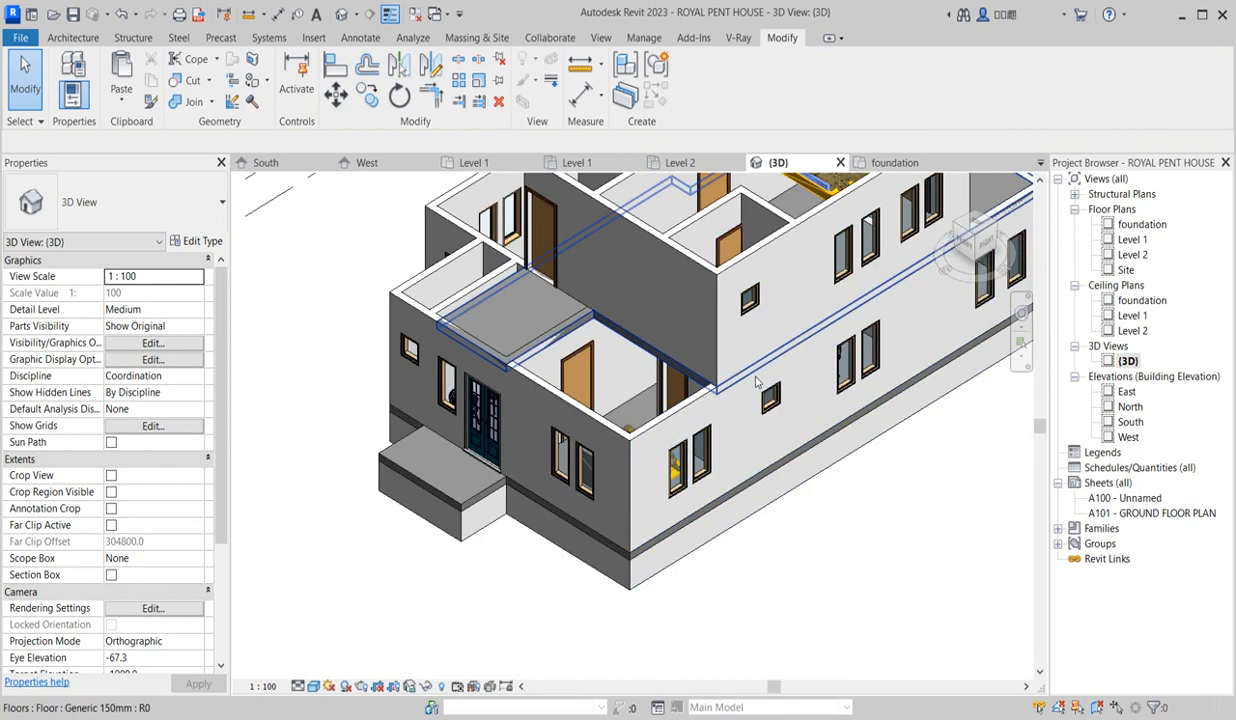
scroll(680, 403, down, 3)
scroll(649, 431, up, 3)
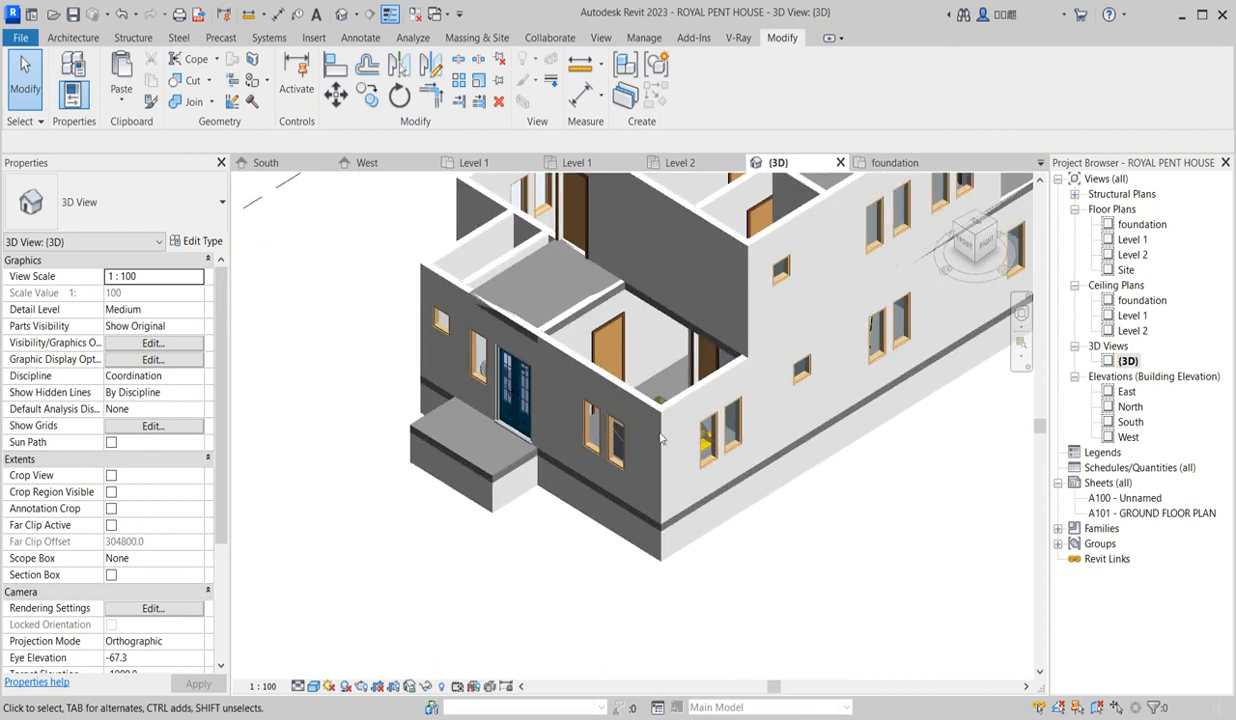
scroll(759, 369, up, 1)
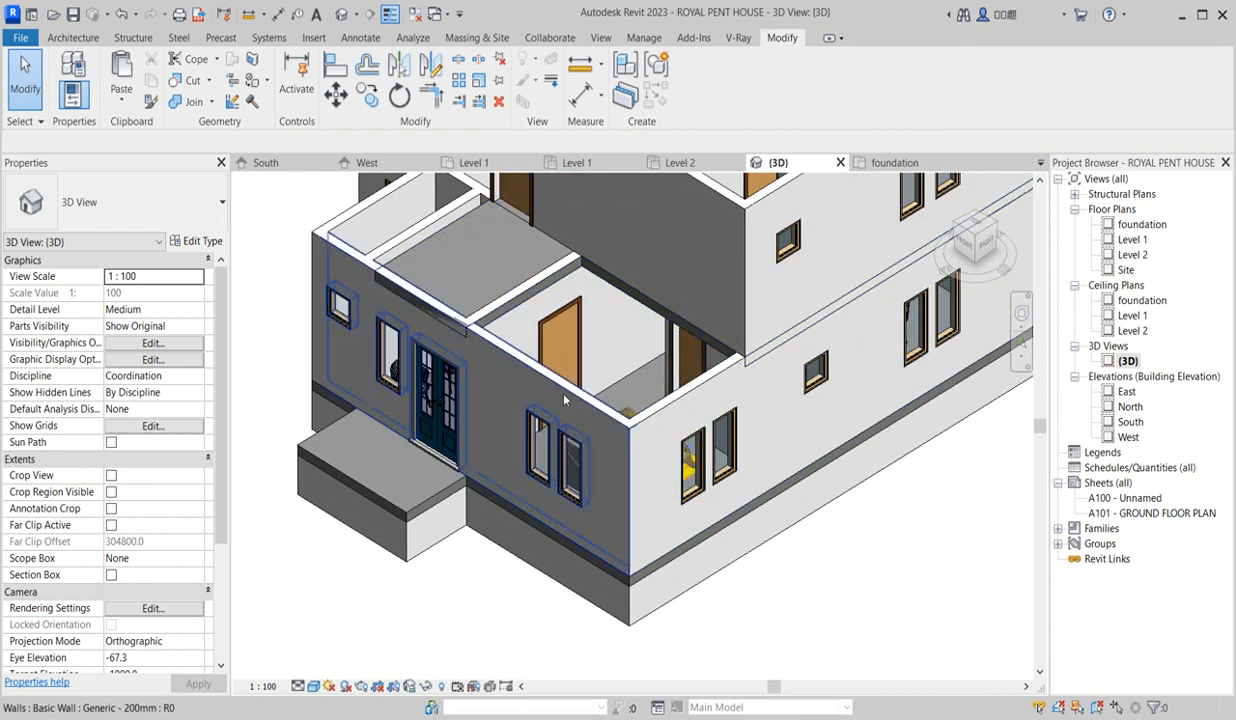
double_click(1130, 242)
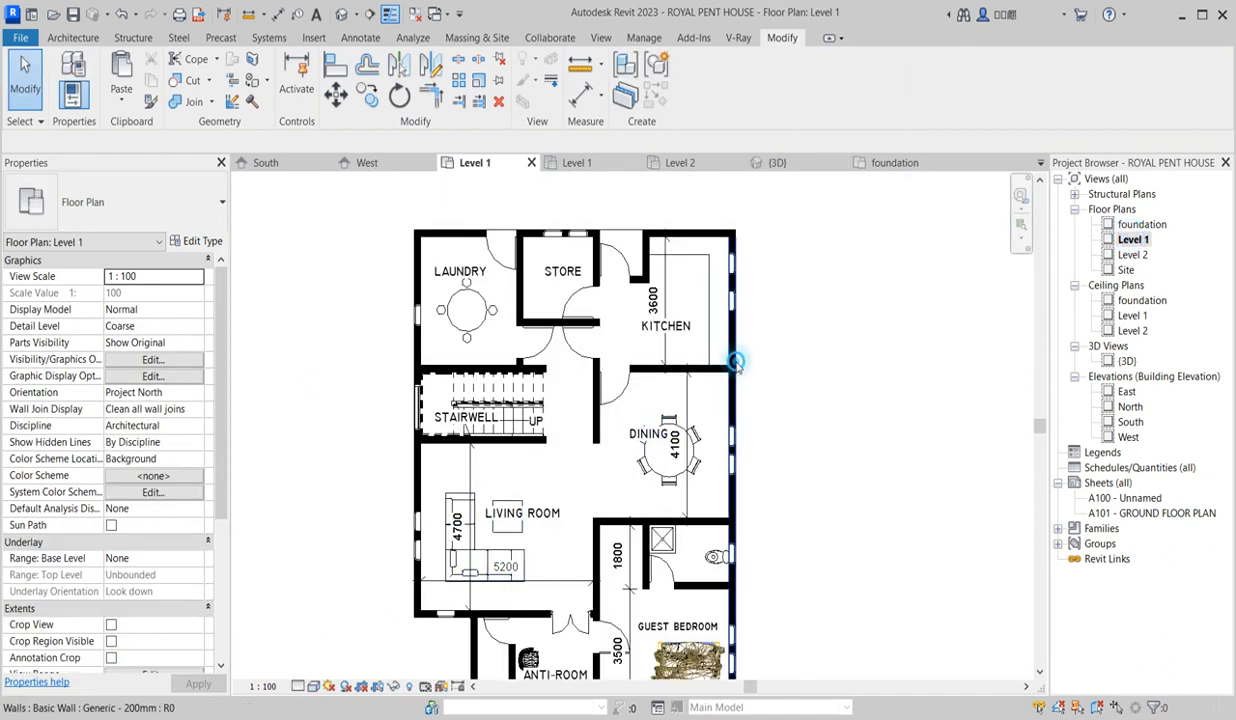
click(736, 372)
right_click(737, 330)
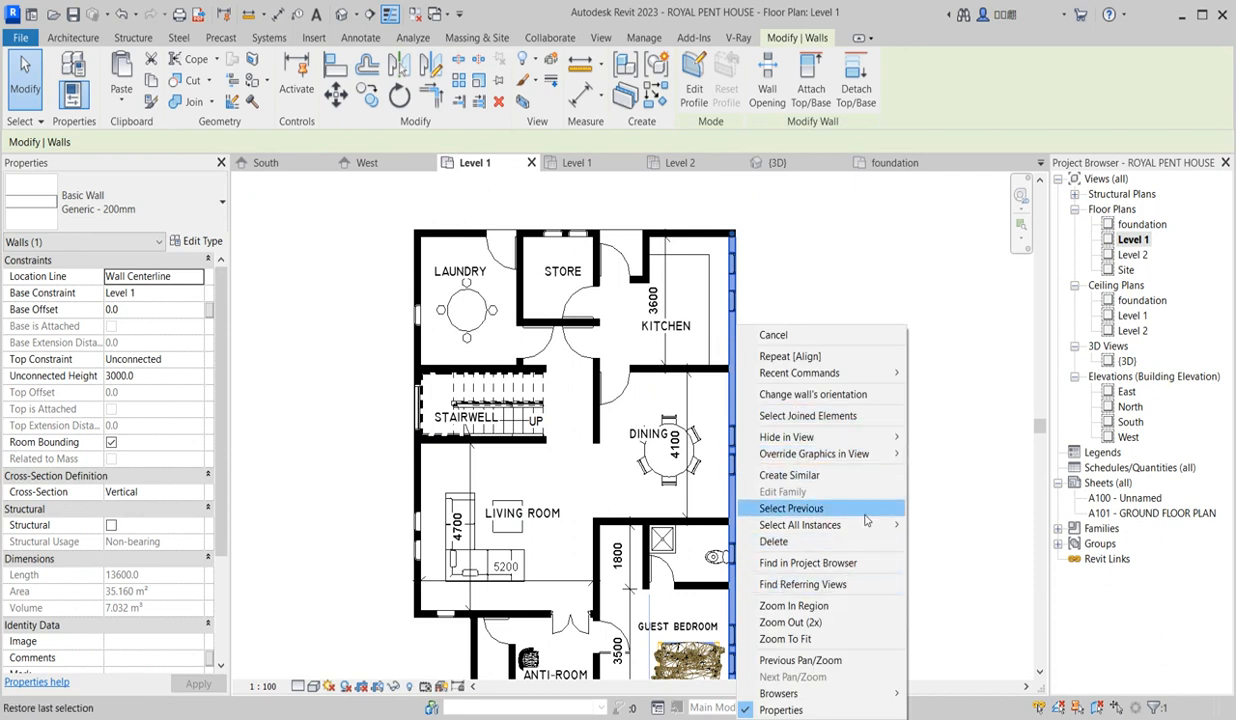
mouse_move(845, 525)
click(929, 525)
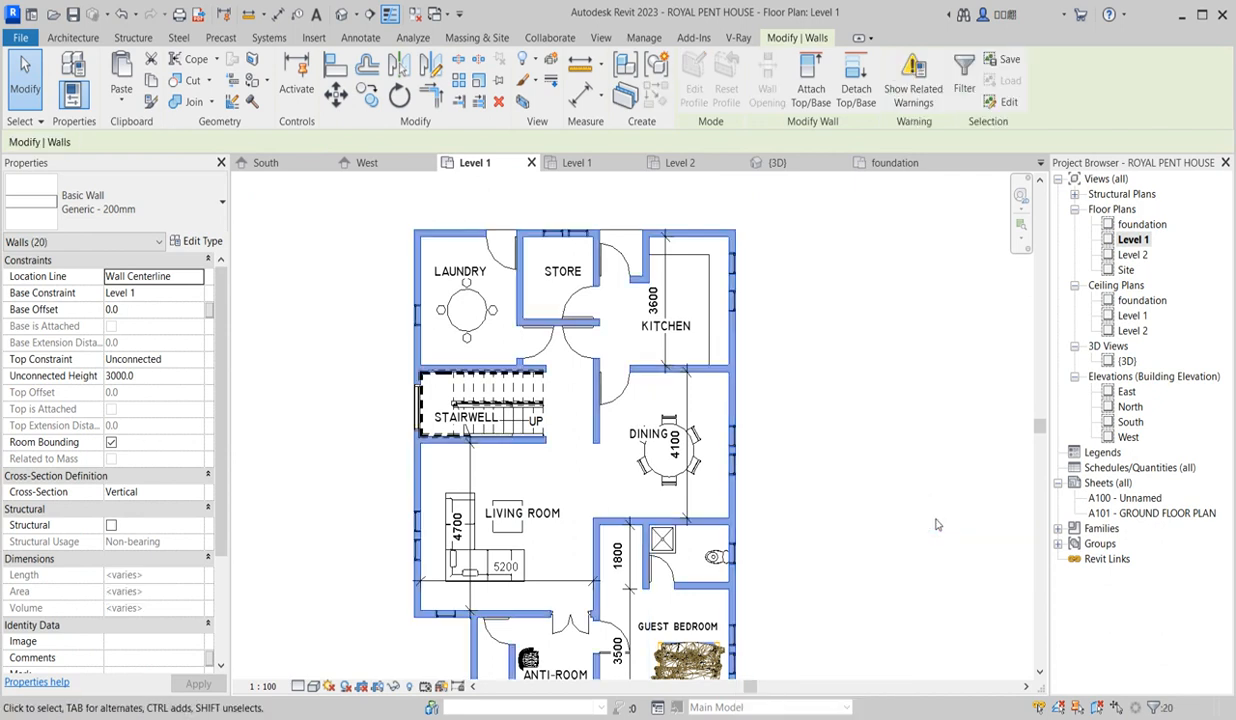
click(150, 375)
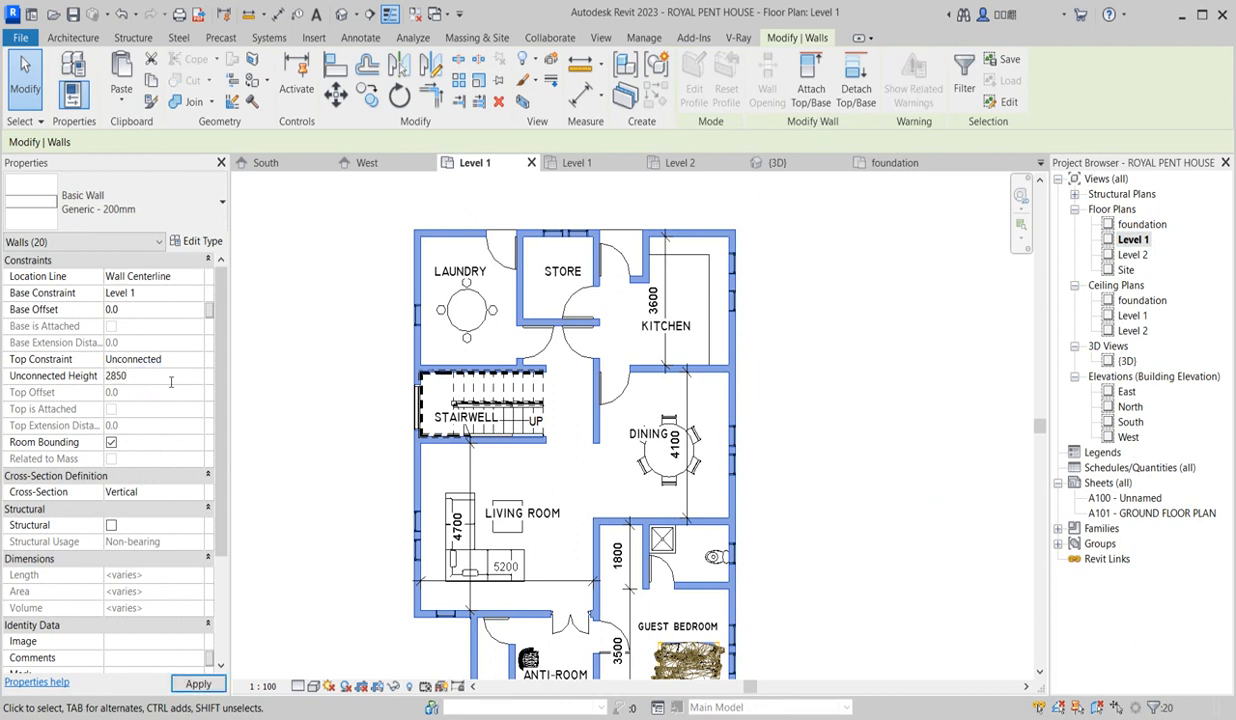
text(2850)
key(Return)
click(304, 440)
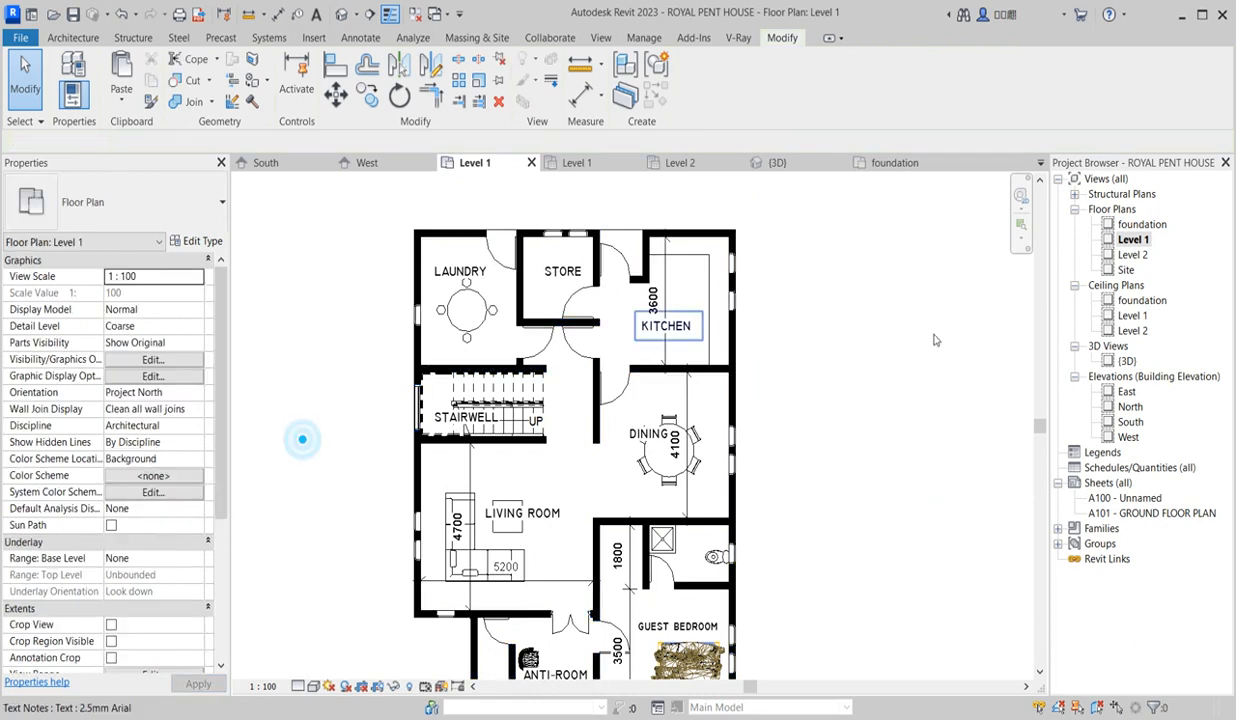
- Duplicate the Level 2 floor's Generic 150mm type from the 3D view, keeping the suggested name
double_click(1127, 361)
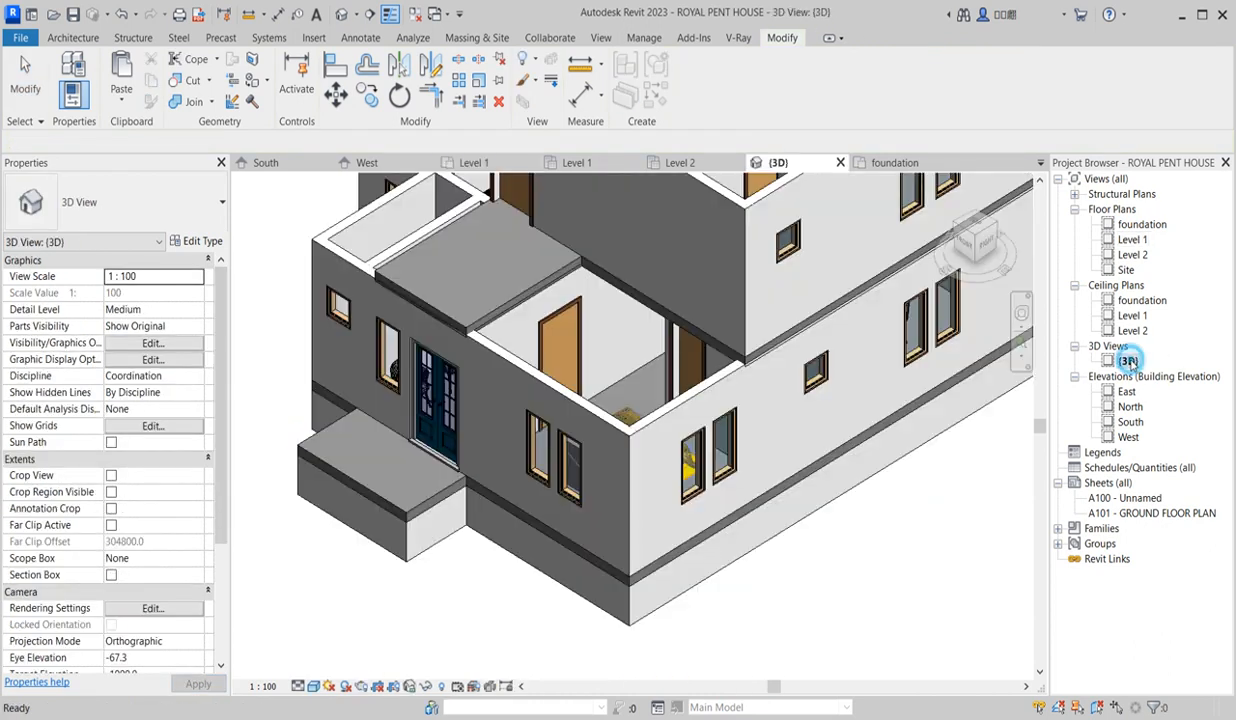
click(554, 330)
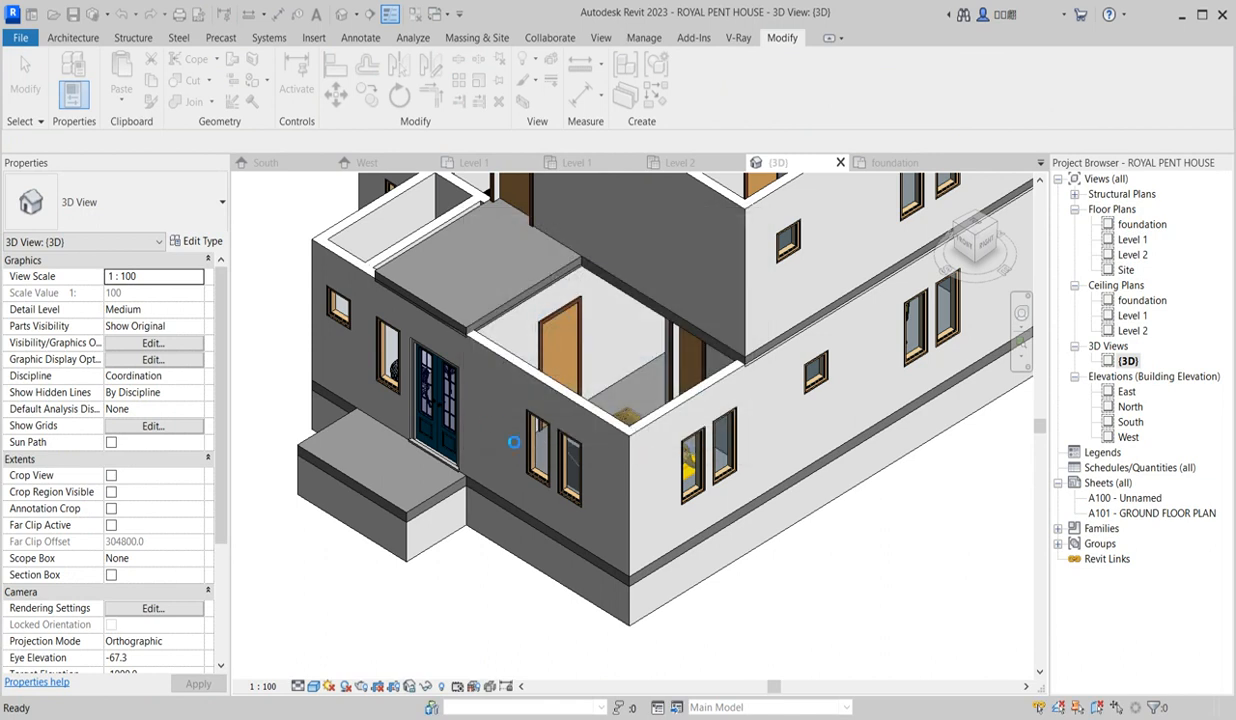
scroll(465, 470, down, 2)
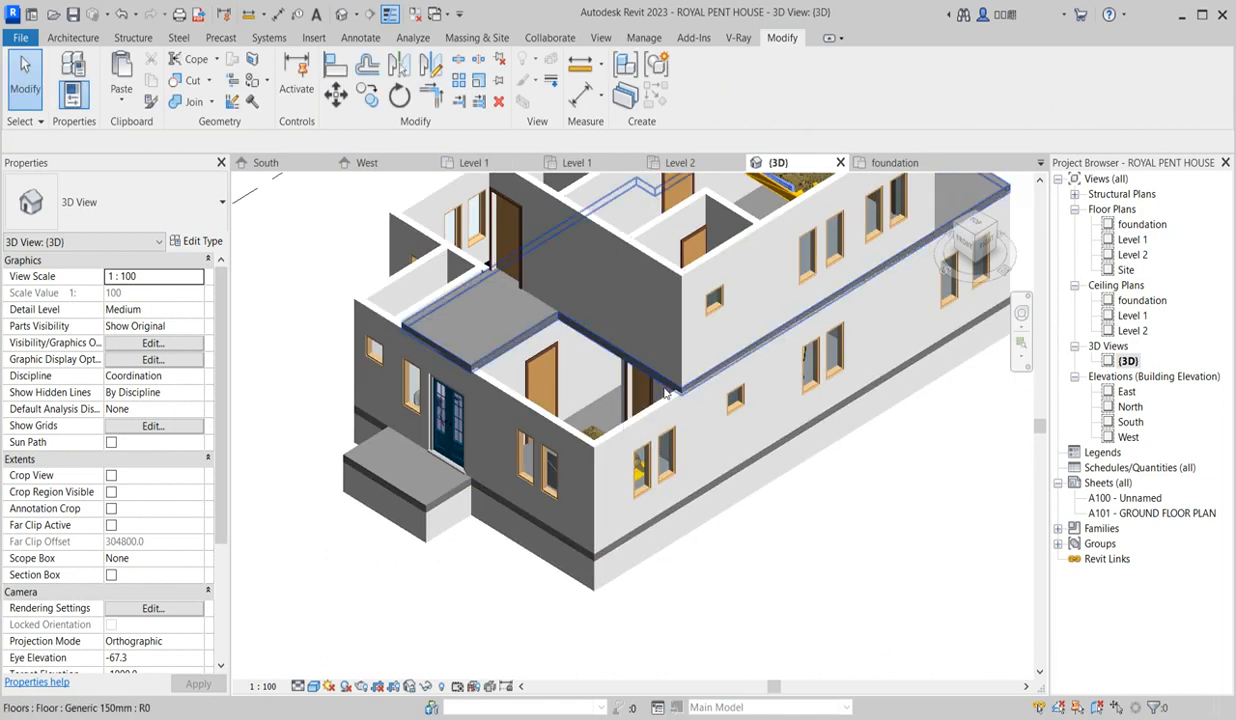
scroll(663, 393, up, 4)
click(622, 355)
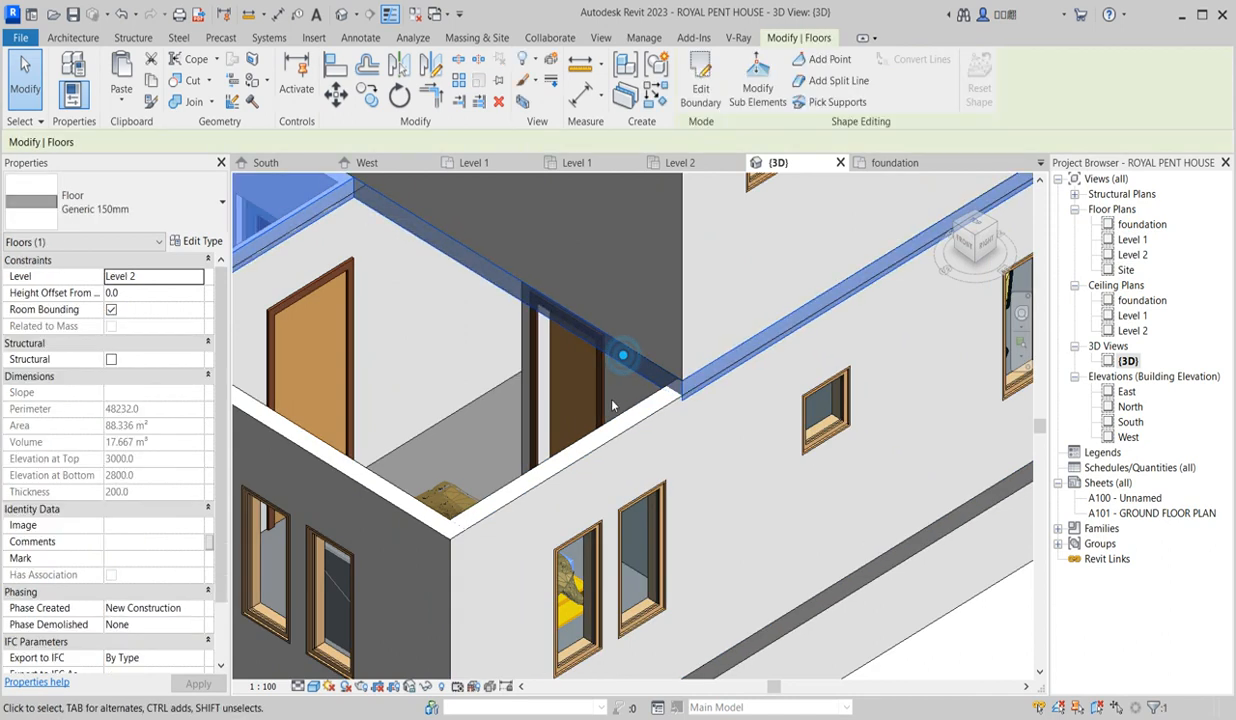
click(196, 241)
click(590, 151)
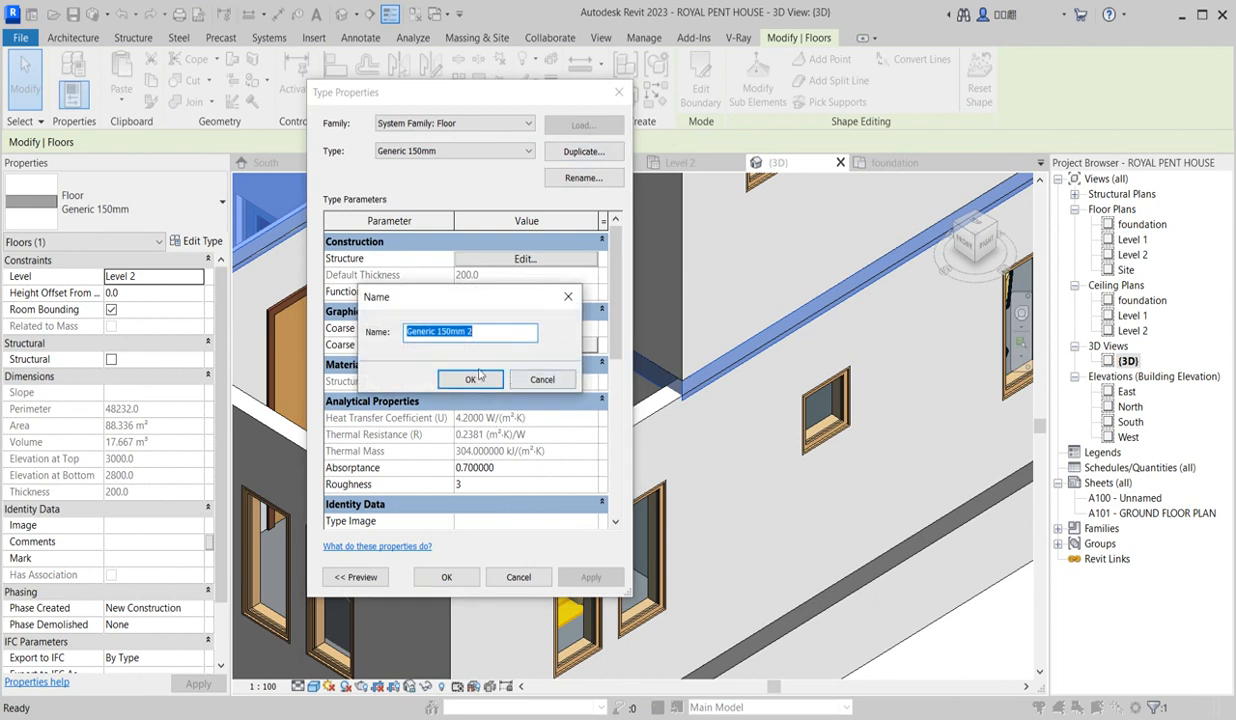
click(470, 380)
- Set the duplicated floor type's structure layer thickness to 150, apply it to the Level 2 floor and deselect the floor
click(510, 258)
click(478, 275)
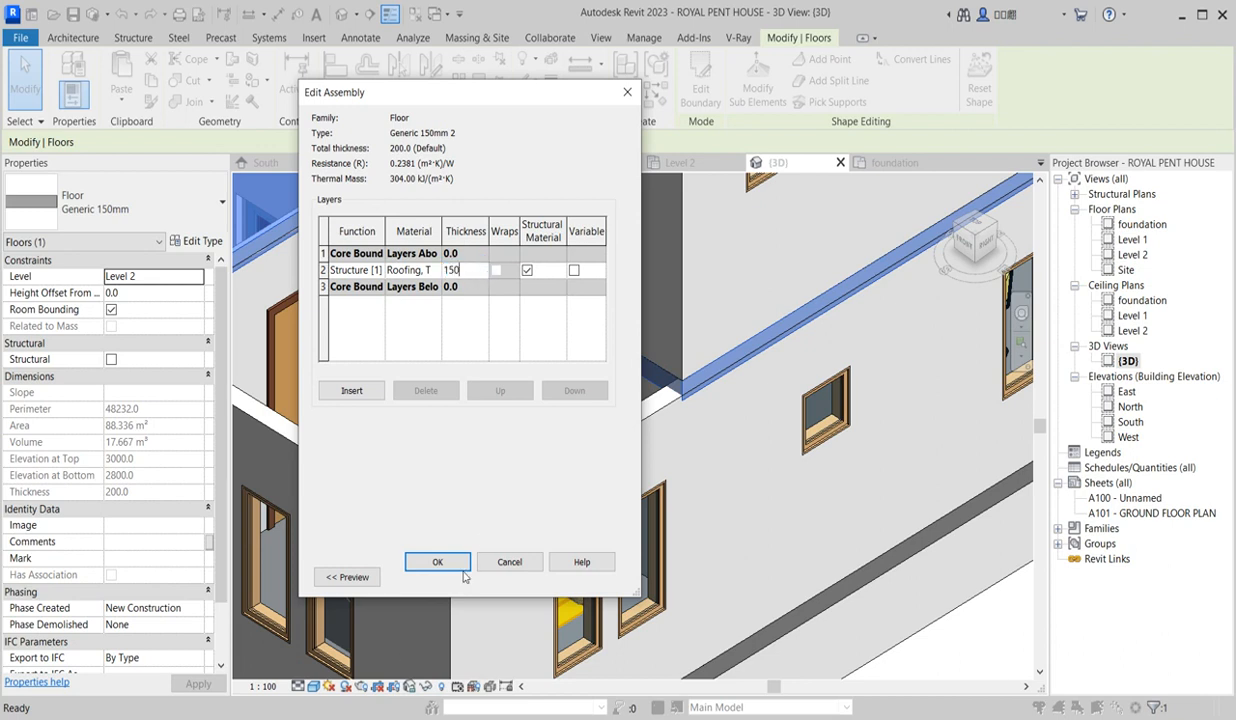
click(437, 562)
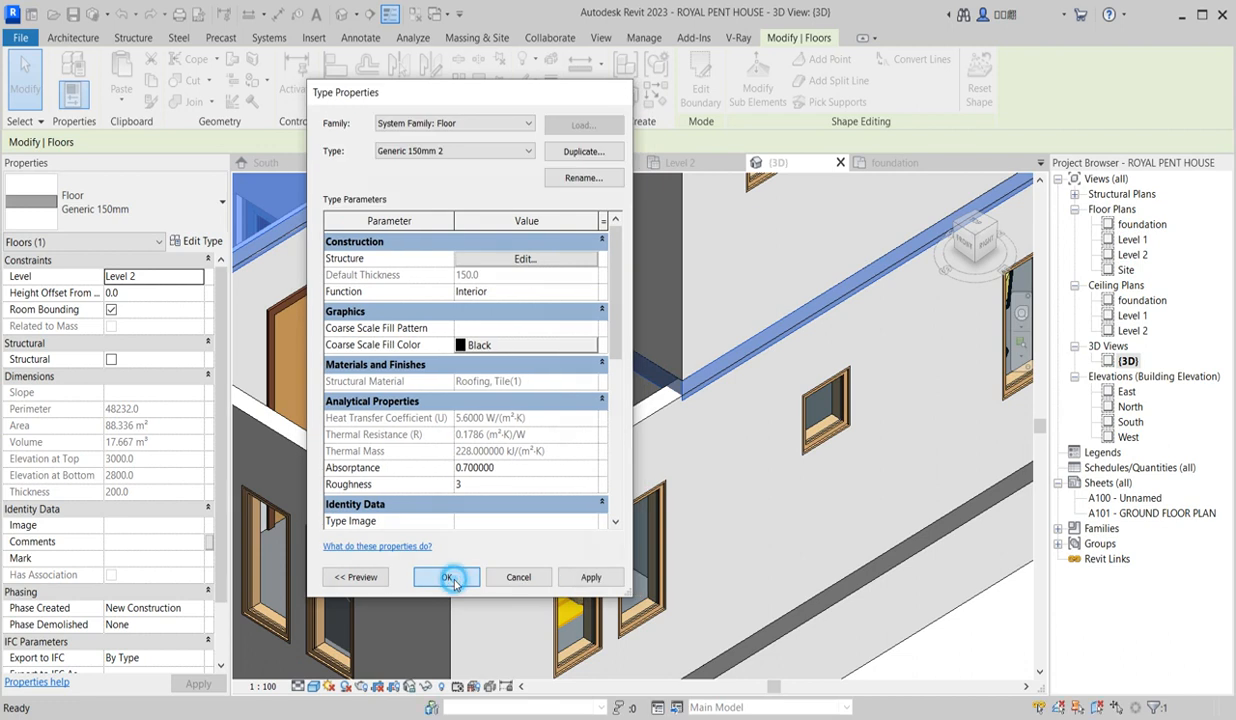
click(435, 655)
scroll(672, 462, down, 6)
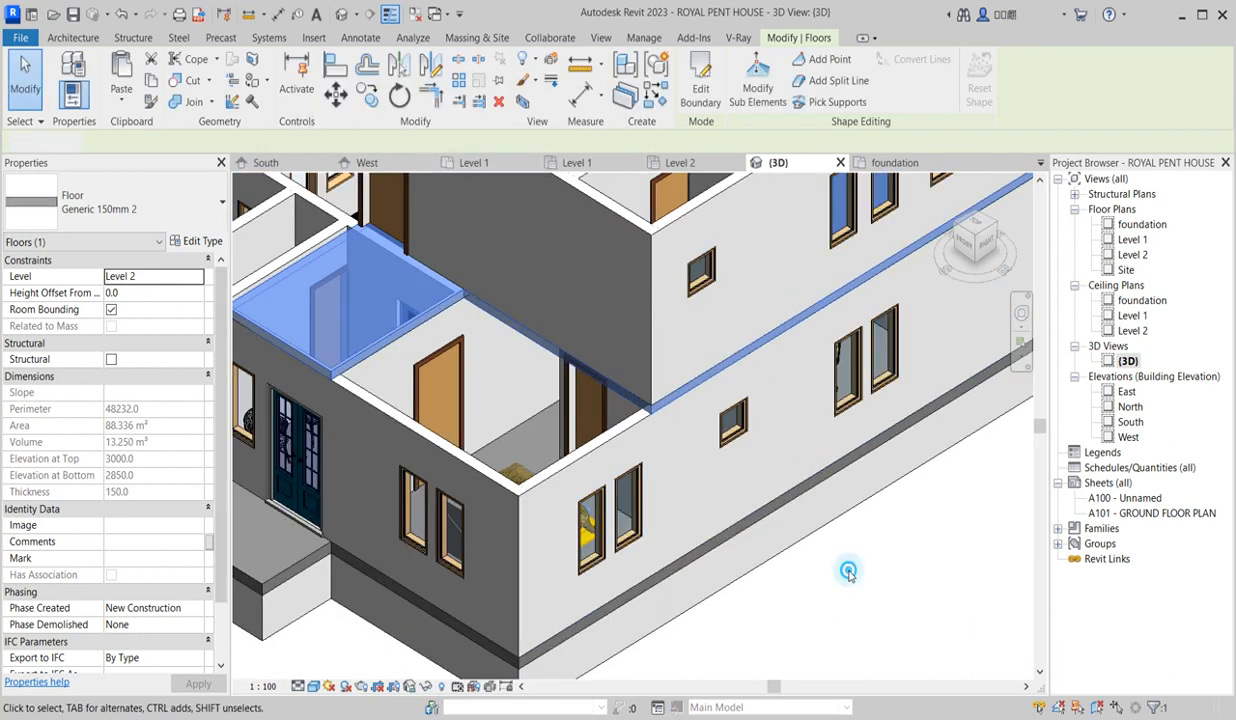
key(Escape)
- Set the offset from host of all Queen_size_2_6152 bed instances to -850 and deselect the beds
scroll(639, 446, up, 6)
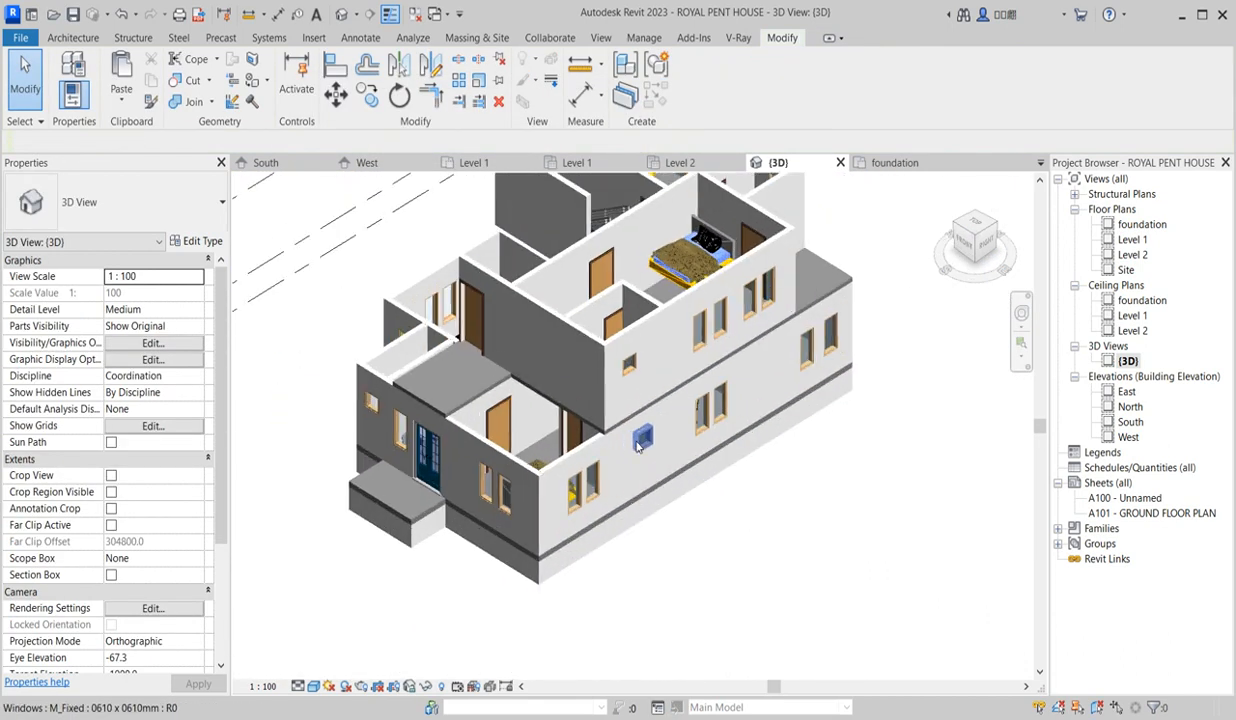
scroll(806, 288, down, 6)
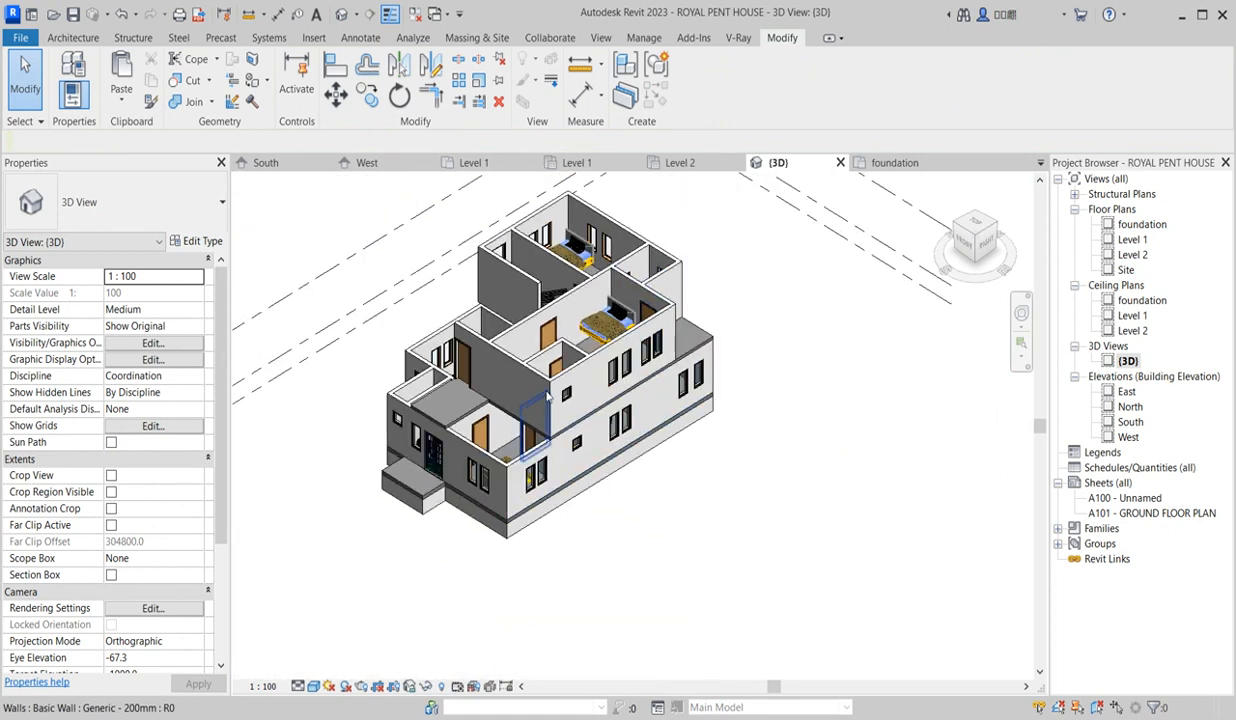
click(628, 320)
scroll(634, 312, up, 2)
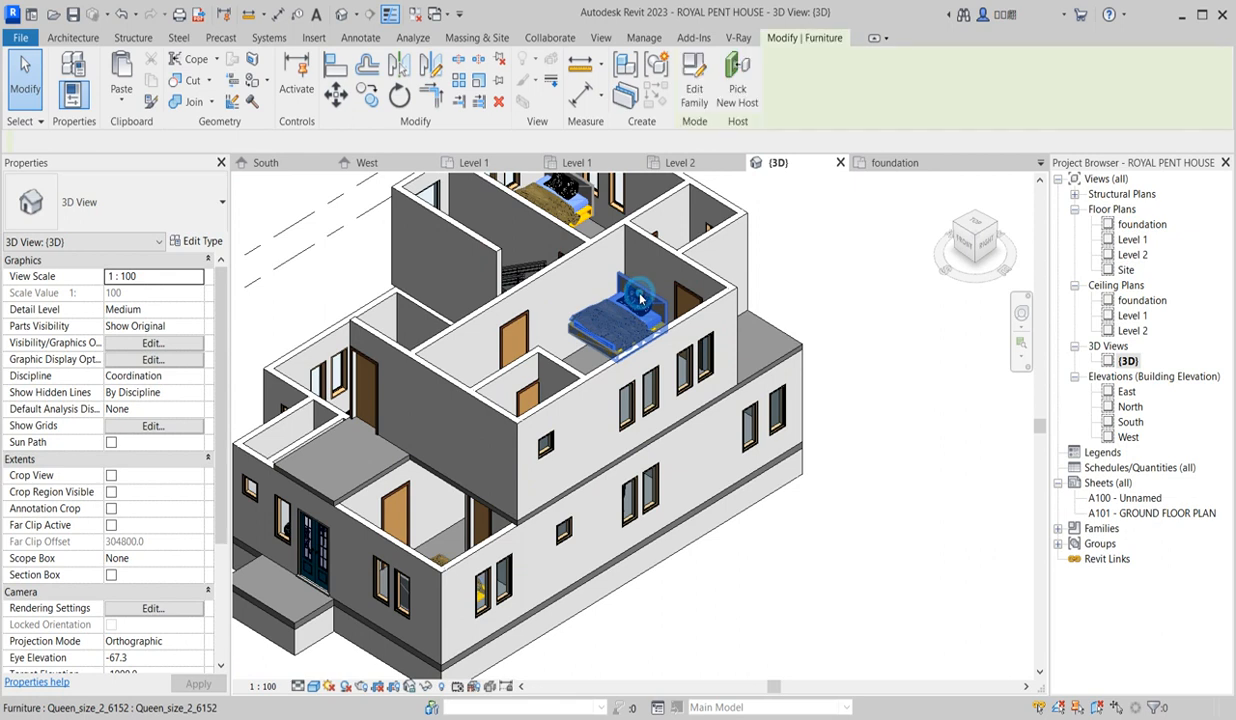
click(640, 298)
right_click(640, 298)
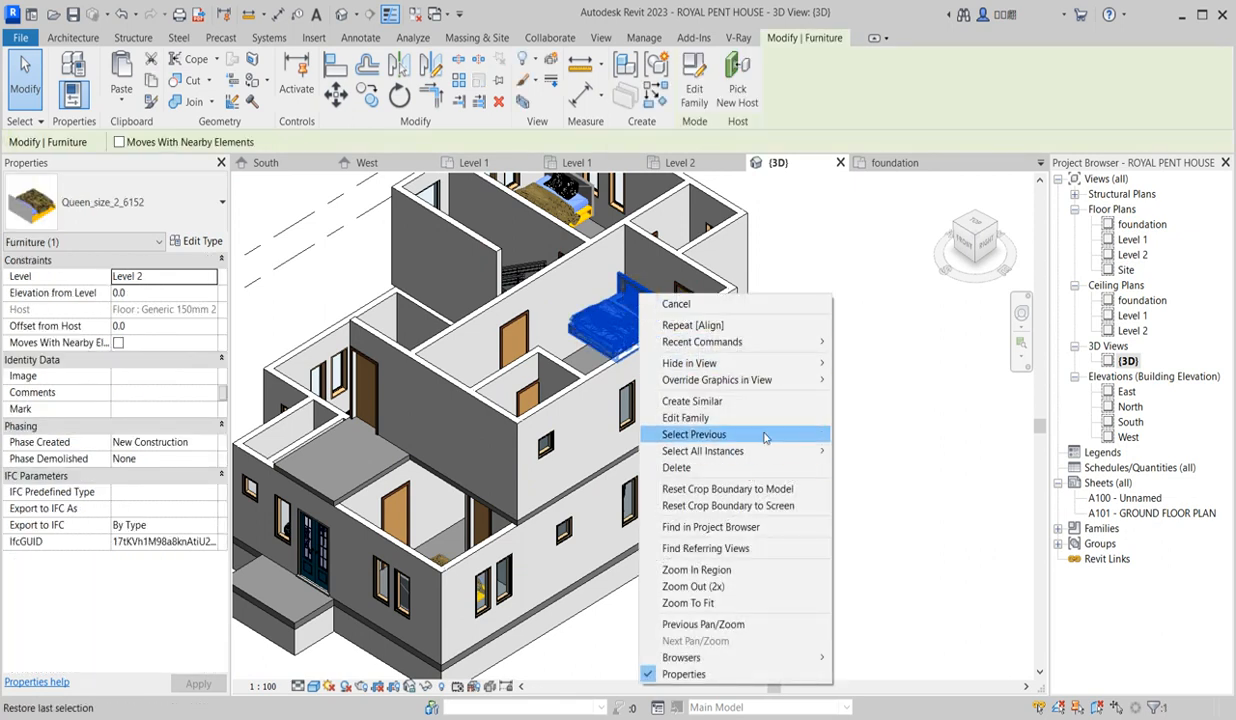
mouse_move(745, 448)
click(830, 447)
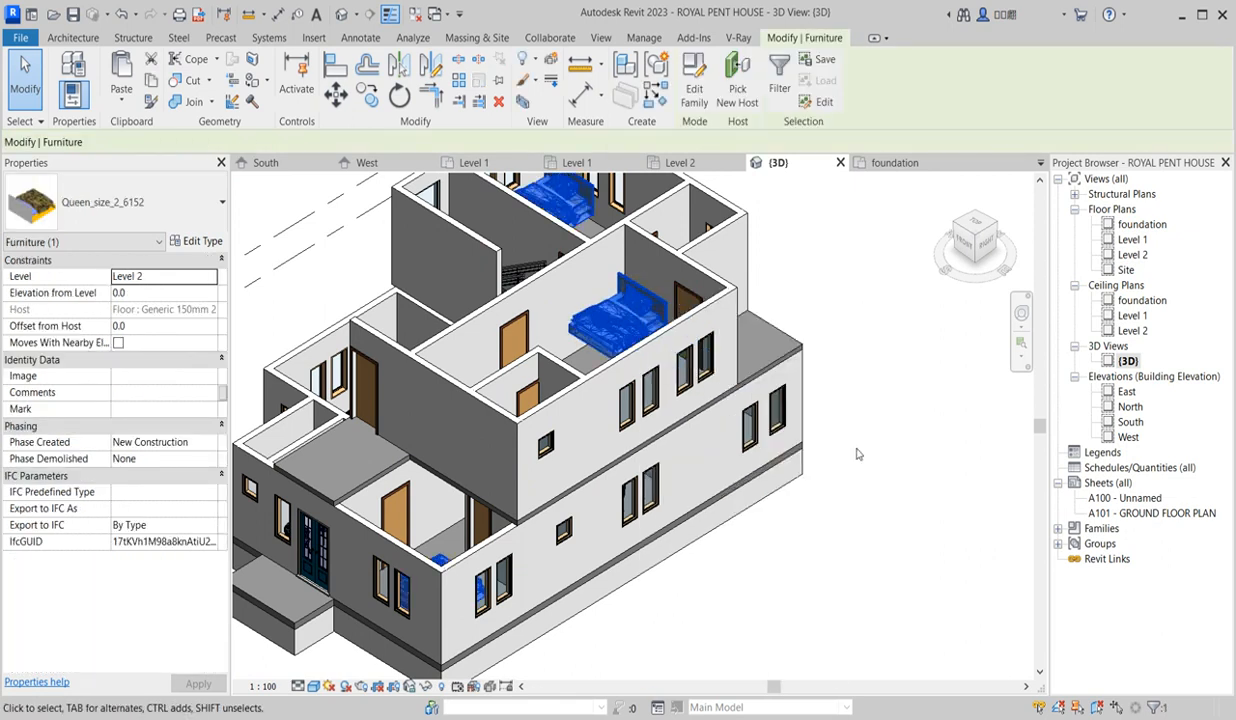
scroll(857, 454, down, 3)
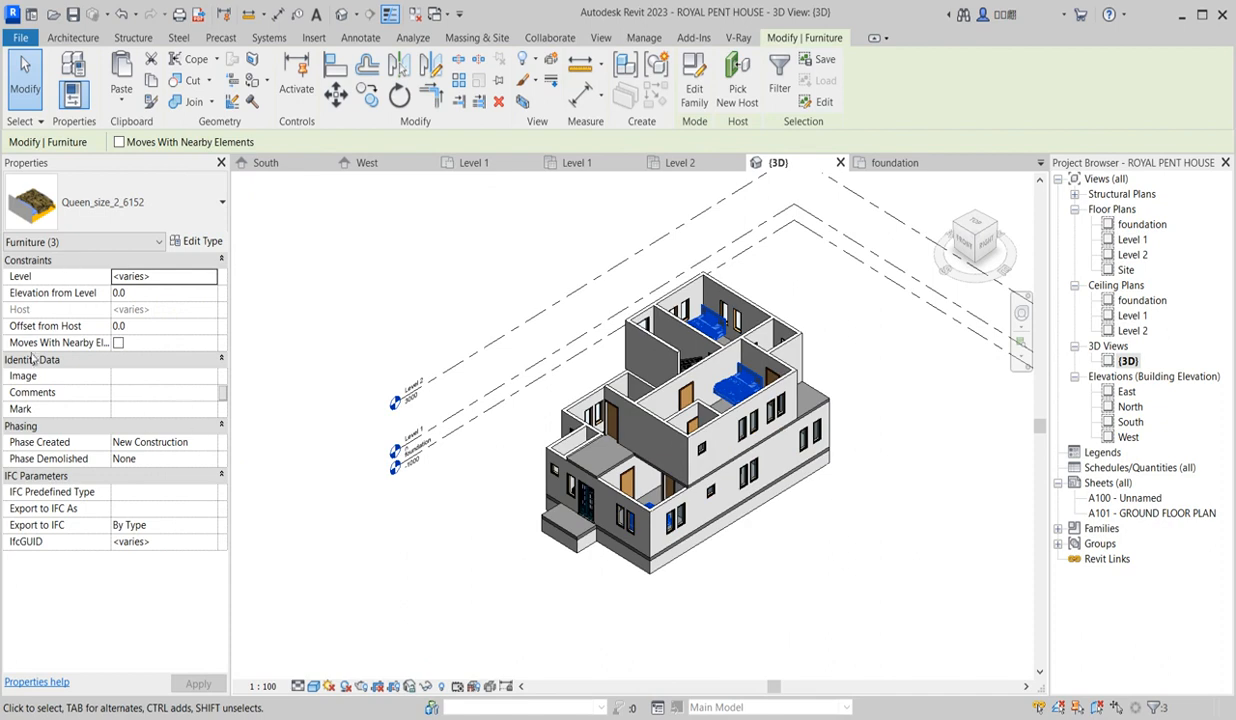
click(157, 327)
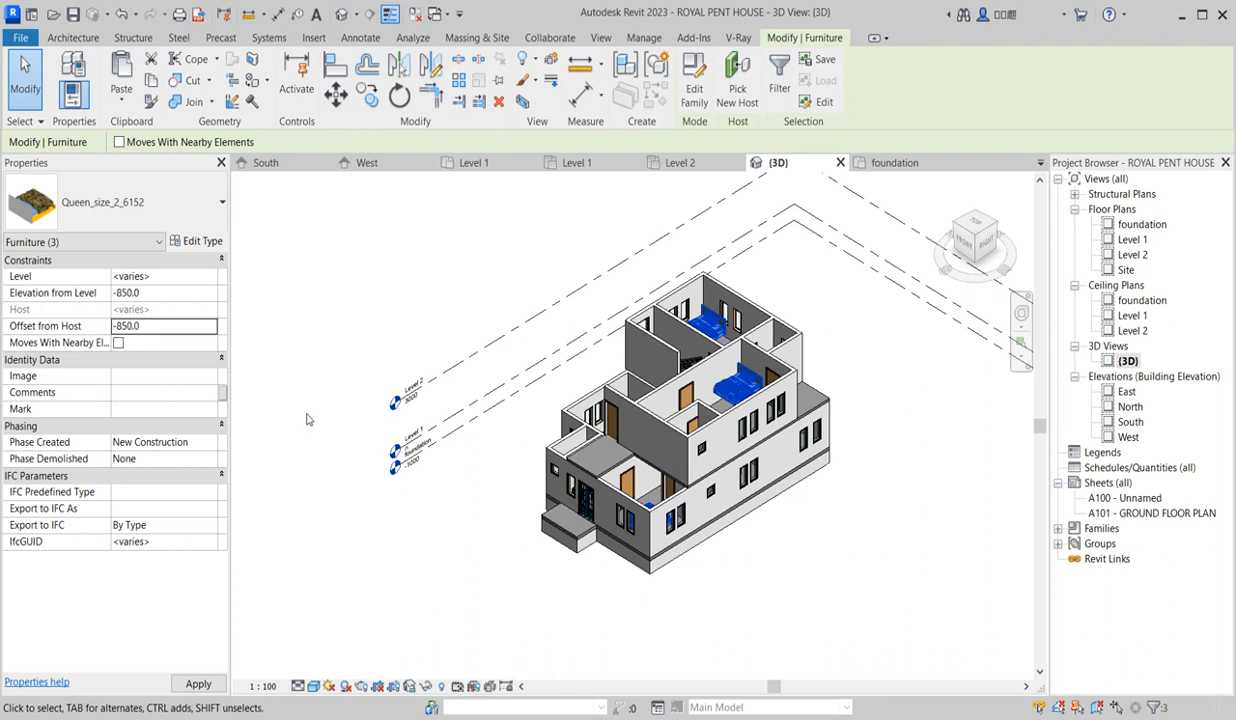
scroll(726, 430, up, 4)
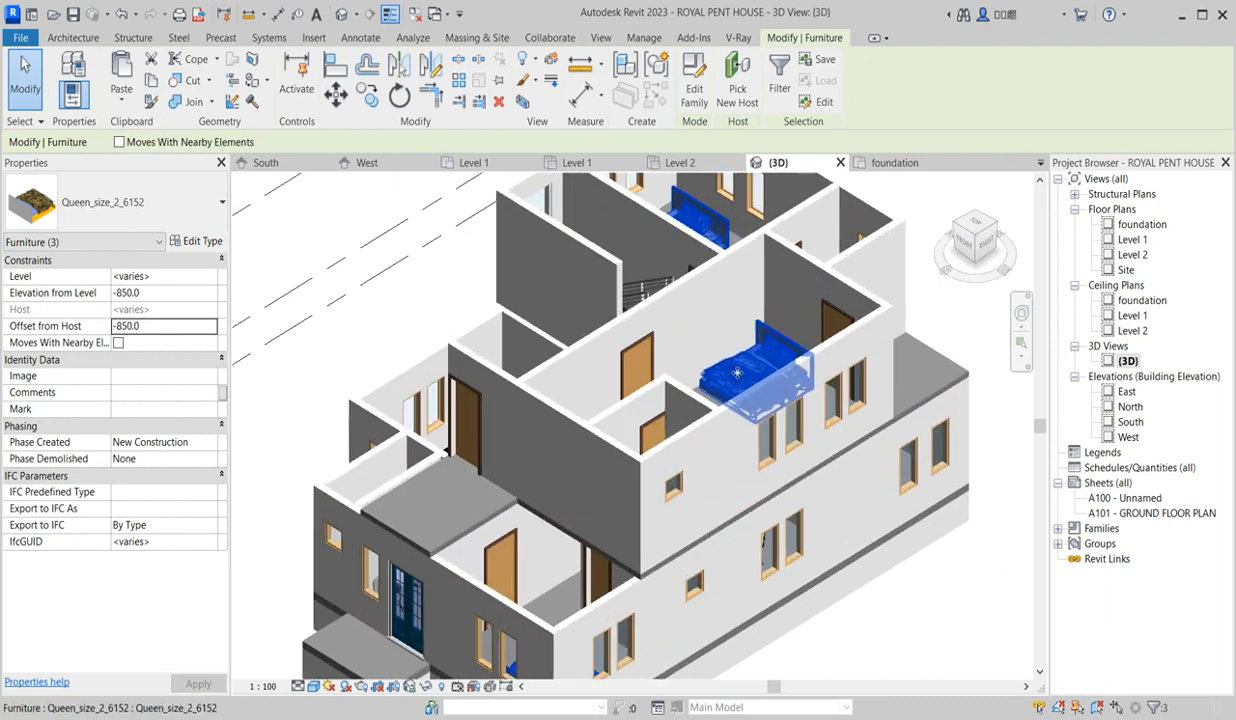
scroll(657, 550, down, 2)
scroll(657, 550, down, 2)
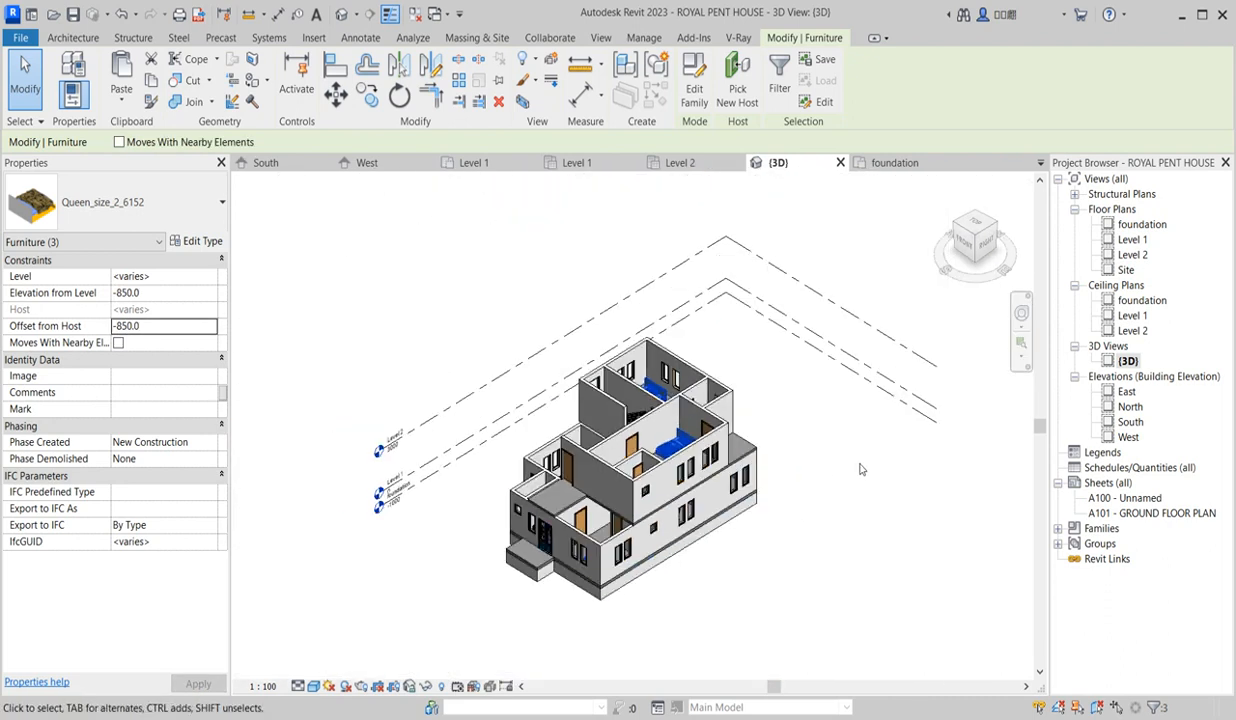
click(920, 480)
scroll(628, 591, up, 3)
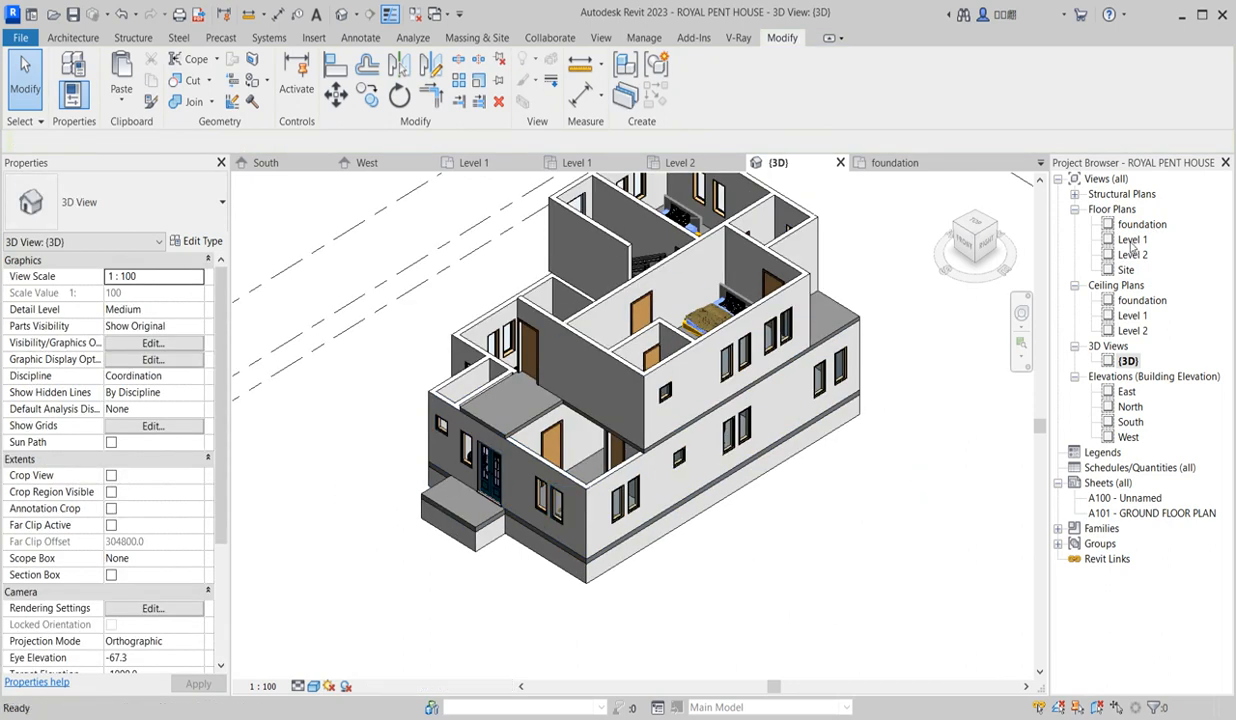
- Open the Level 1 floor plan and examine the room layout and the furniture in it
double_click(1133, 242)
scroll(523, 628, down, 5)
scroll(530, 510, up, 4)
scroll(590, 505, down, 3)
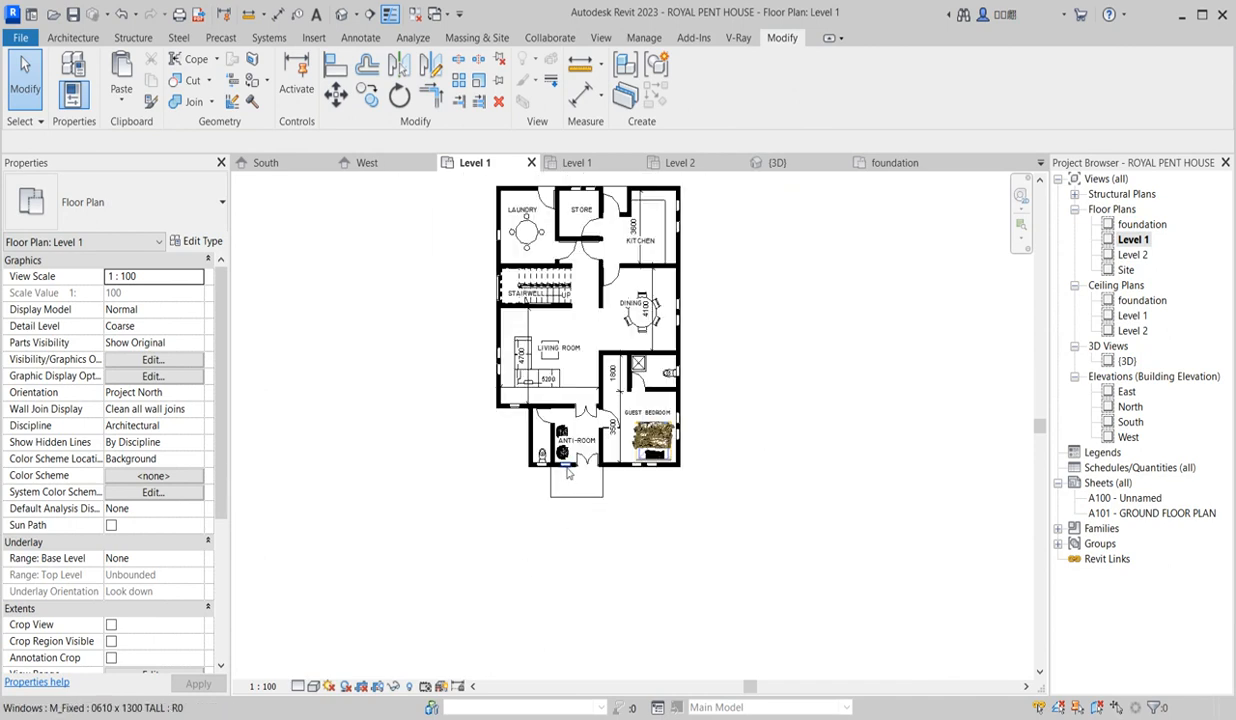
scroll(632, 495, down, 2)
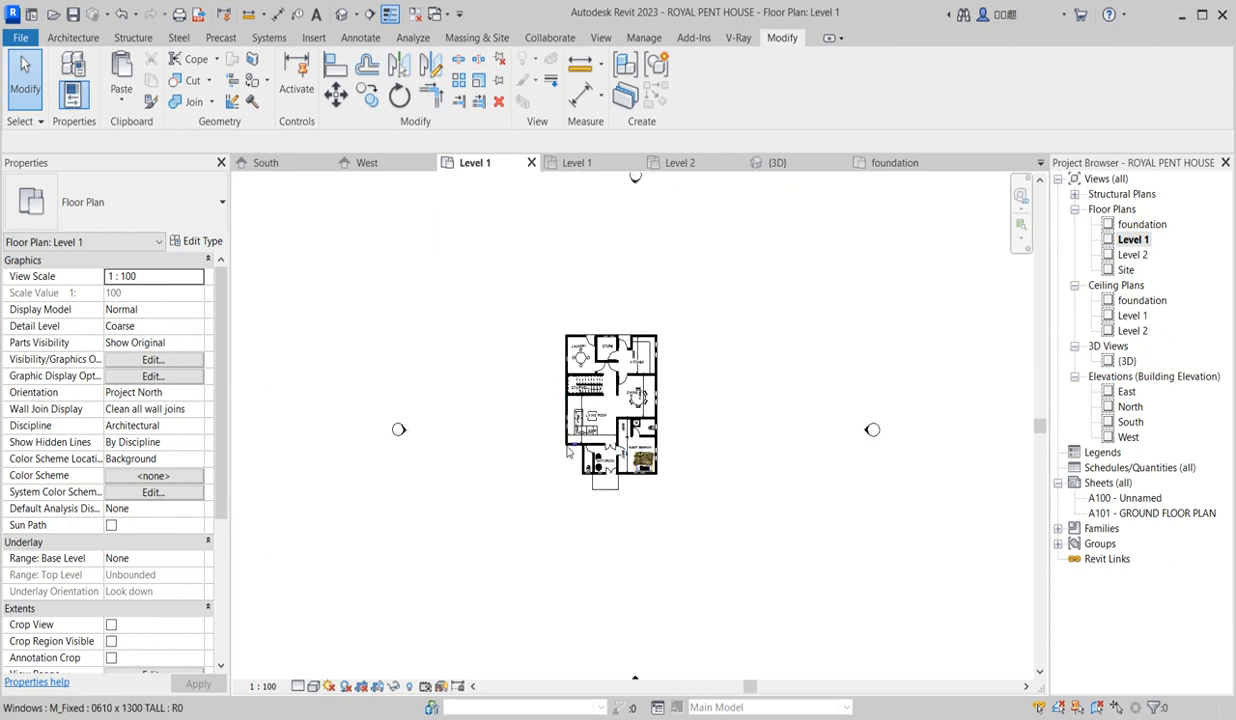
scroll(590, 400, up, 4)
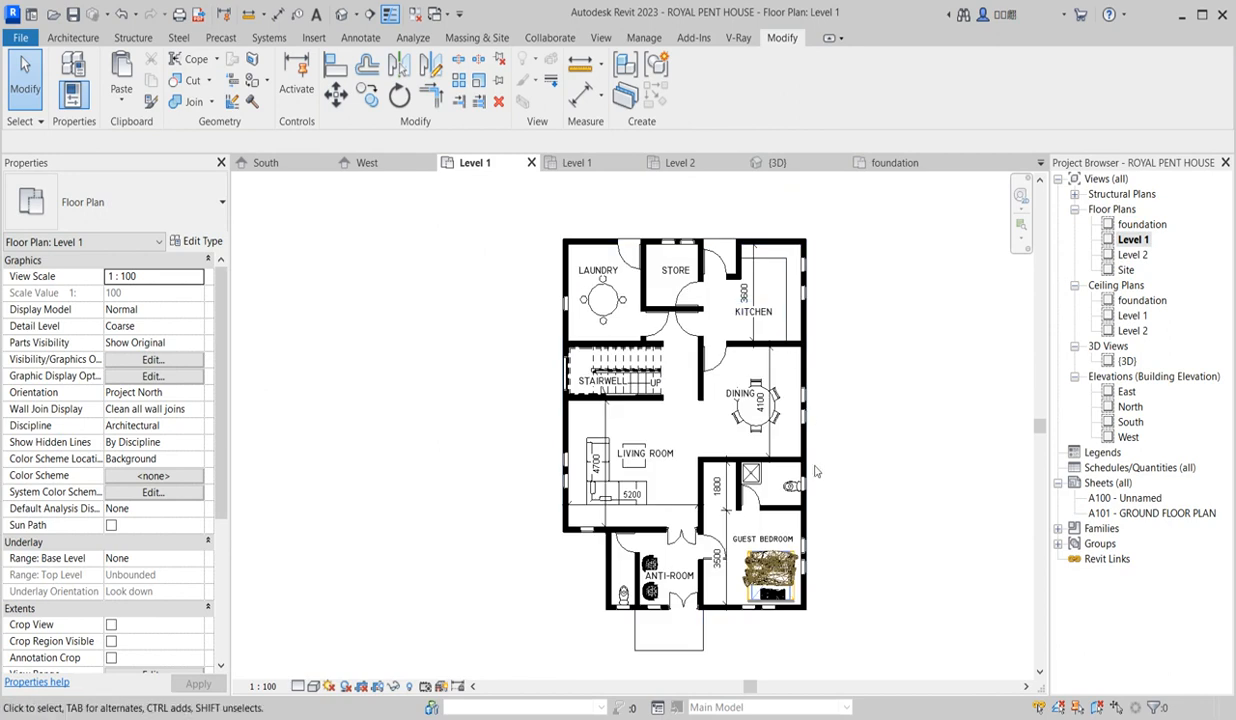
scroll(812, 440, down, 2)
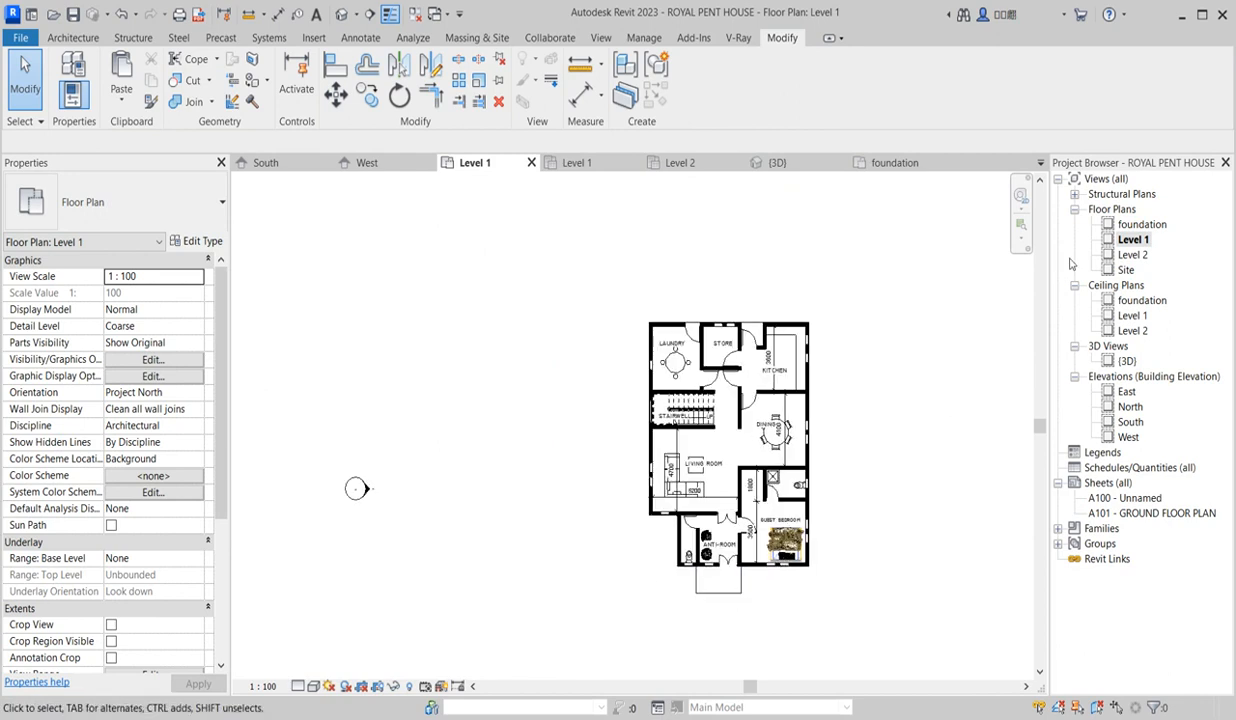
- Return to the 3D view and examine the house's entrance porch, foundation walls and both storeys from outside
double_click(1126, 363)
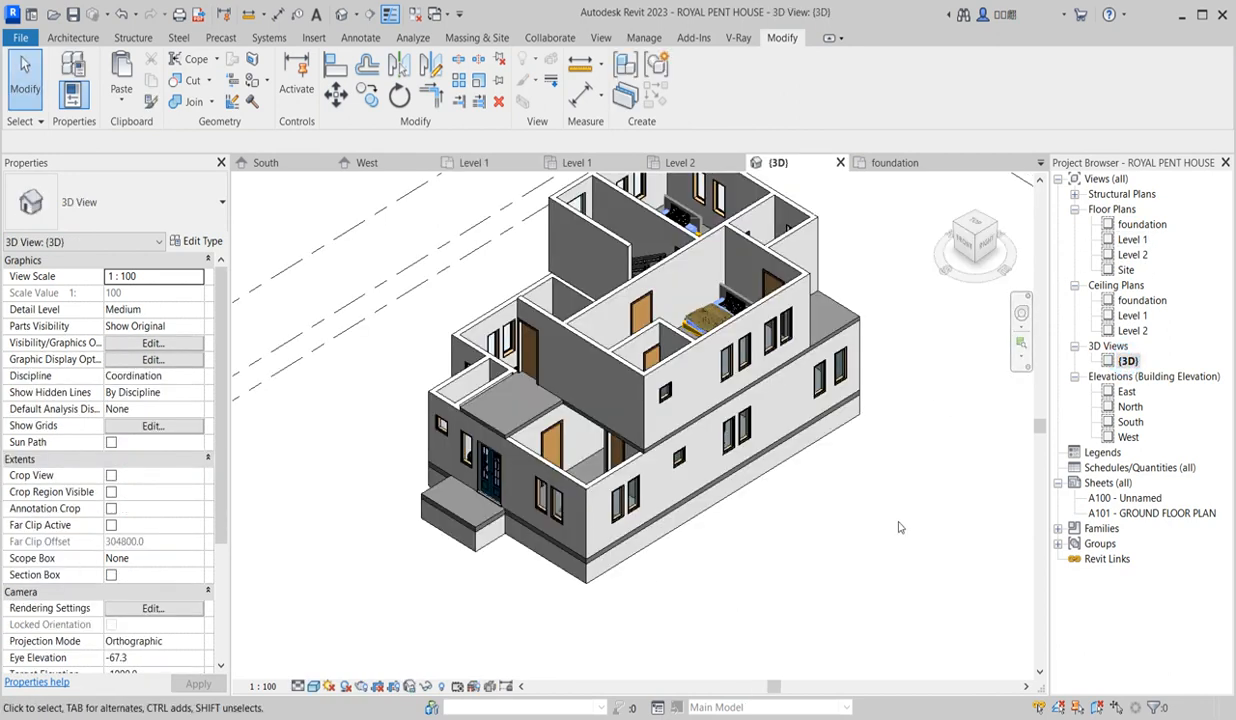
scroll(963, 519, down, 2)
scroll(840, 551, up, 2)
scroll(563, 560, up, 5)
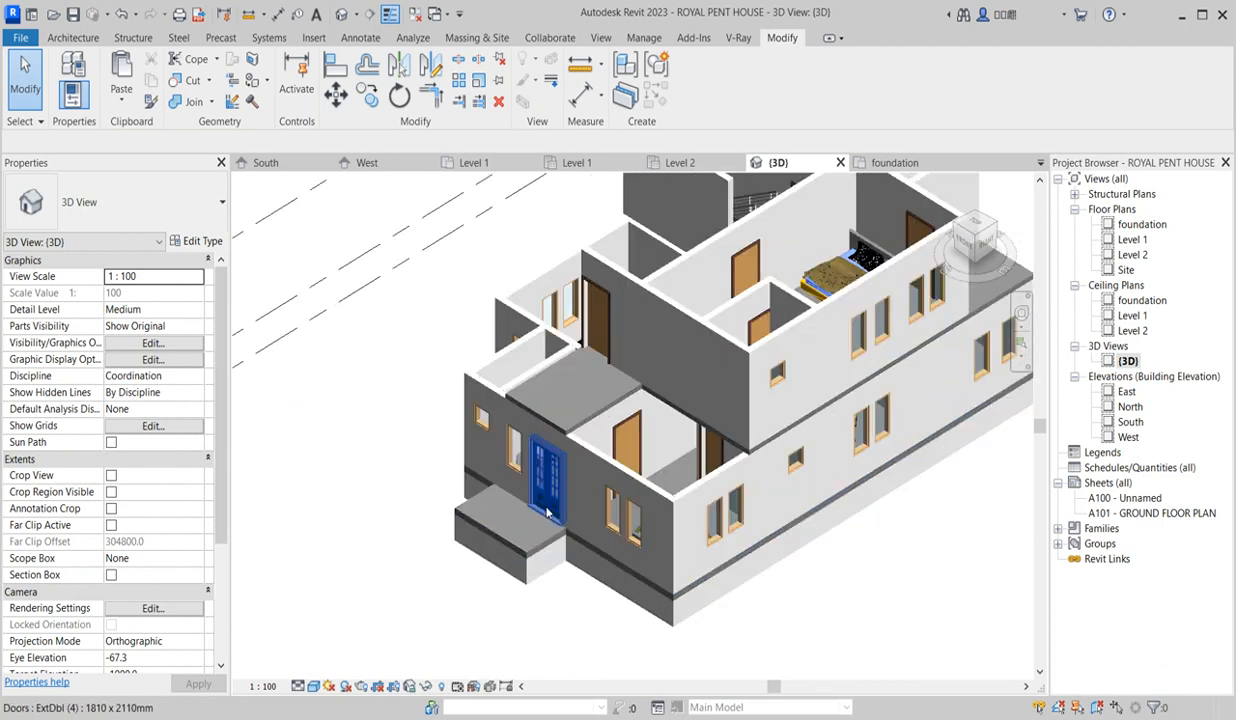
scroll(563, 560, down, 3)
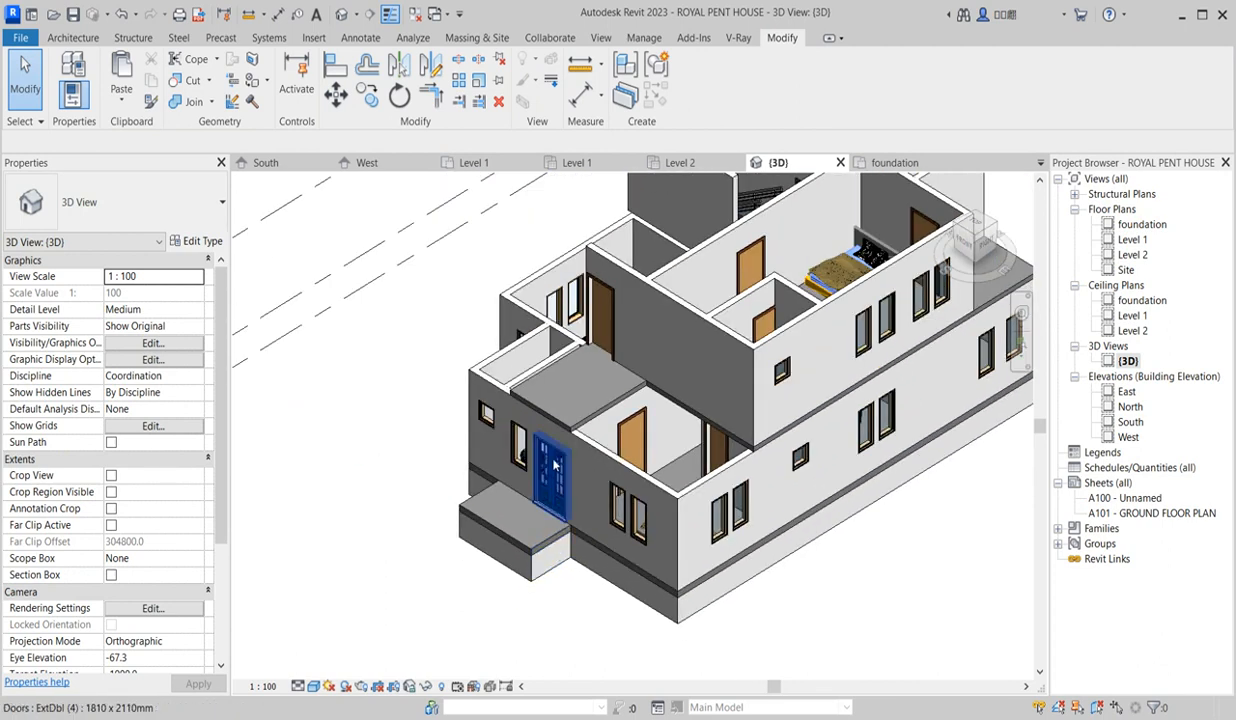
scroll(649, 365, down, 2)
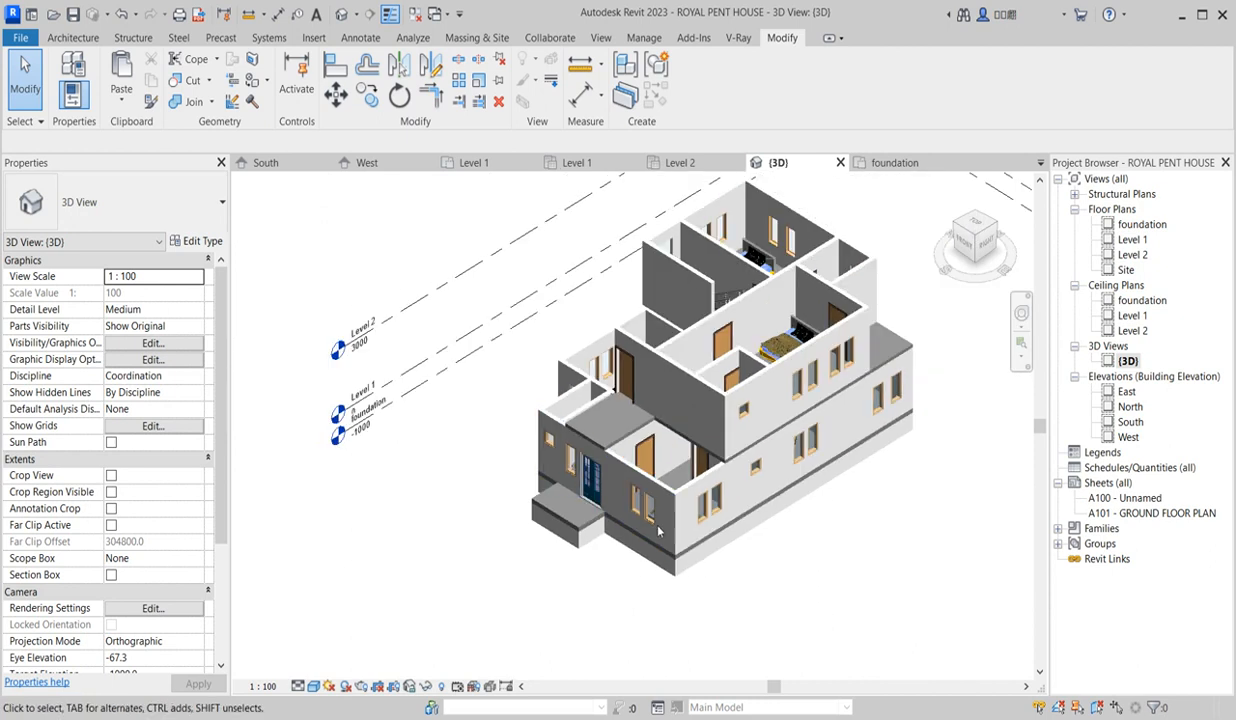
scroll(783, 258, up, 4)
scroll(783, 258, down, 4)
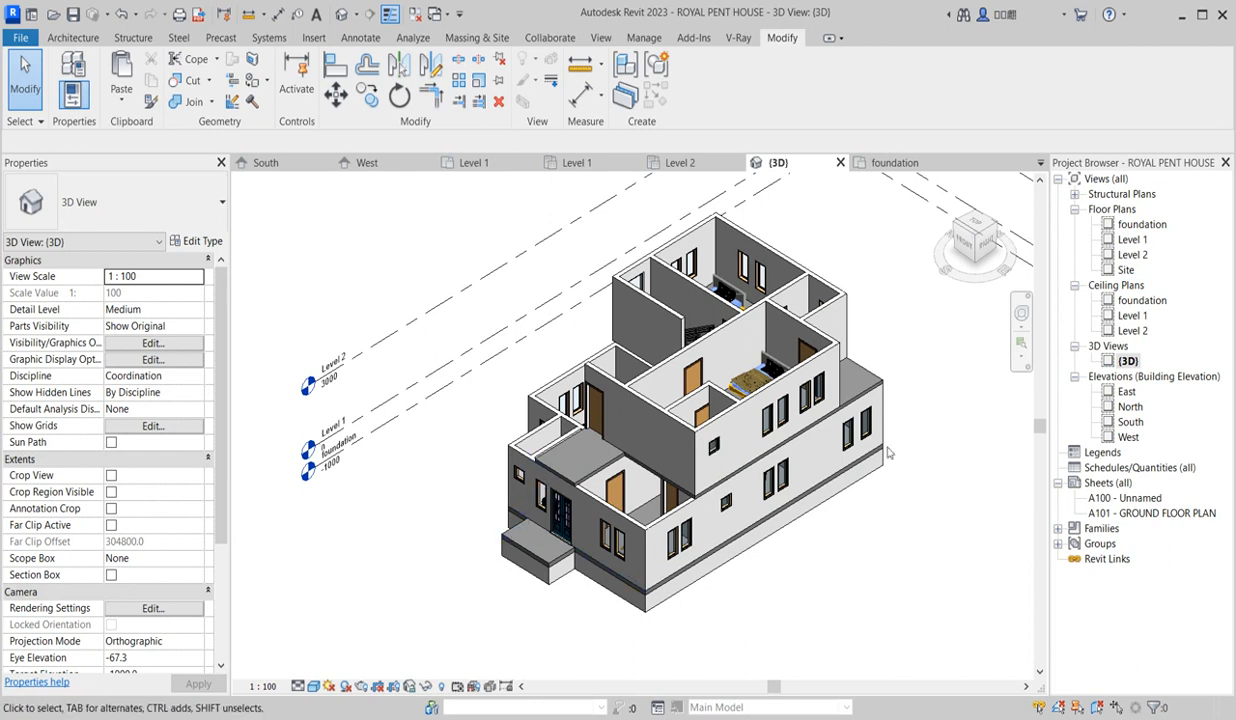
scroll(700, 420, down, 3)
scroll(477, 568, up, 5)
scroll(477, 568, up, 4)
scroll(566, 384, down, 5)
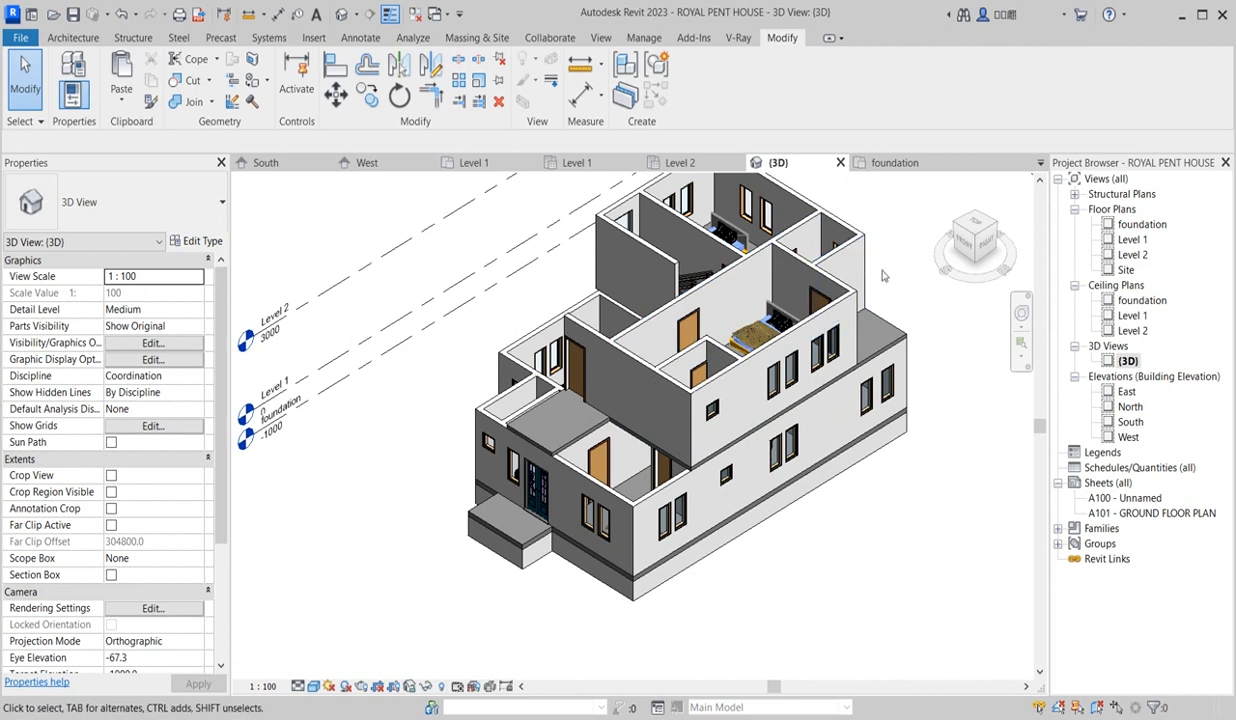